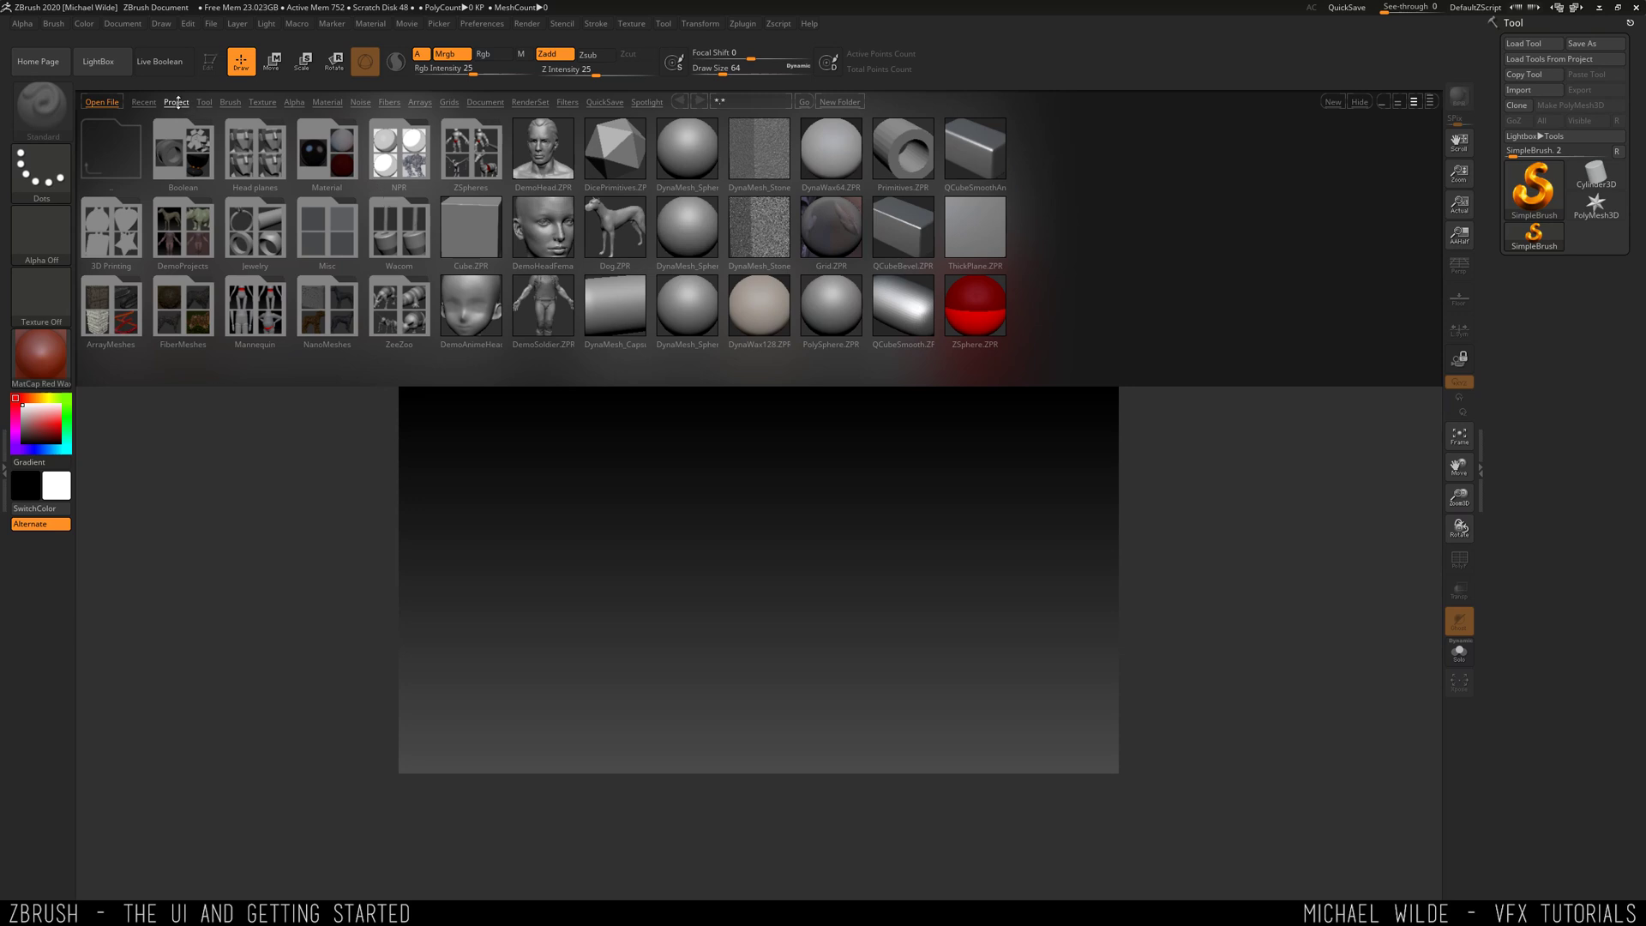
# - Browse LightBox's Brush, Texture, Alpha and QuickSave libraries, and hide LightBox
pyautogui.click(230, 102)
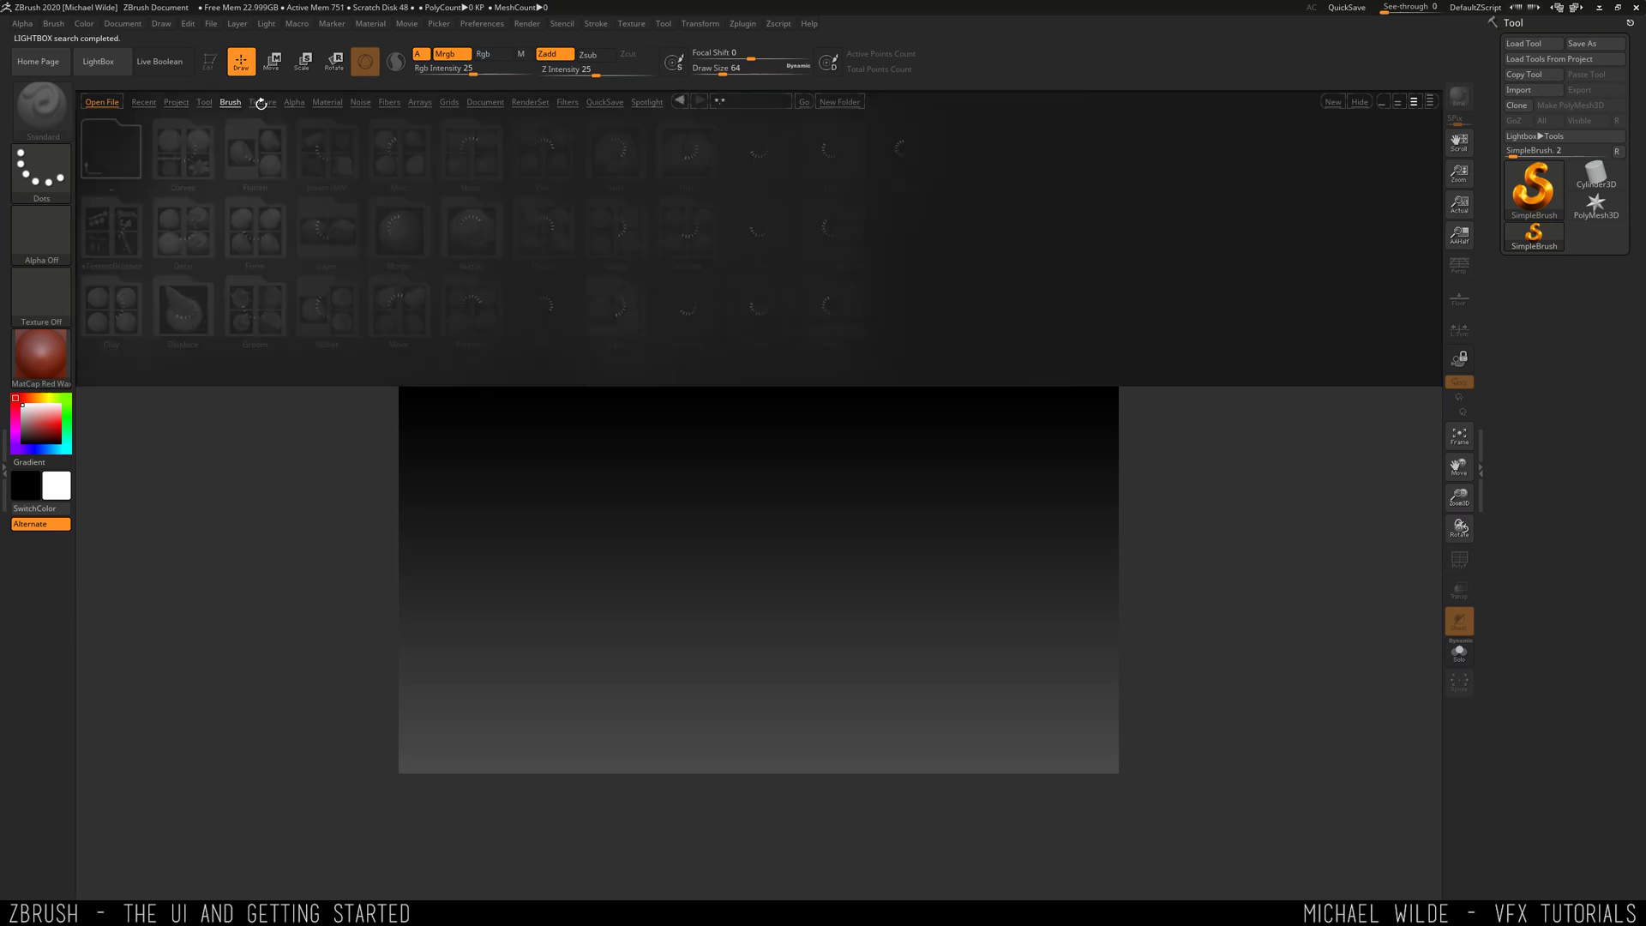
pyautogui.click(264, 104)
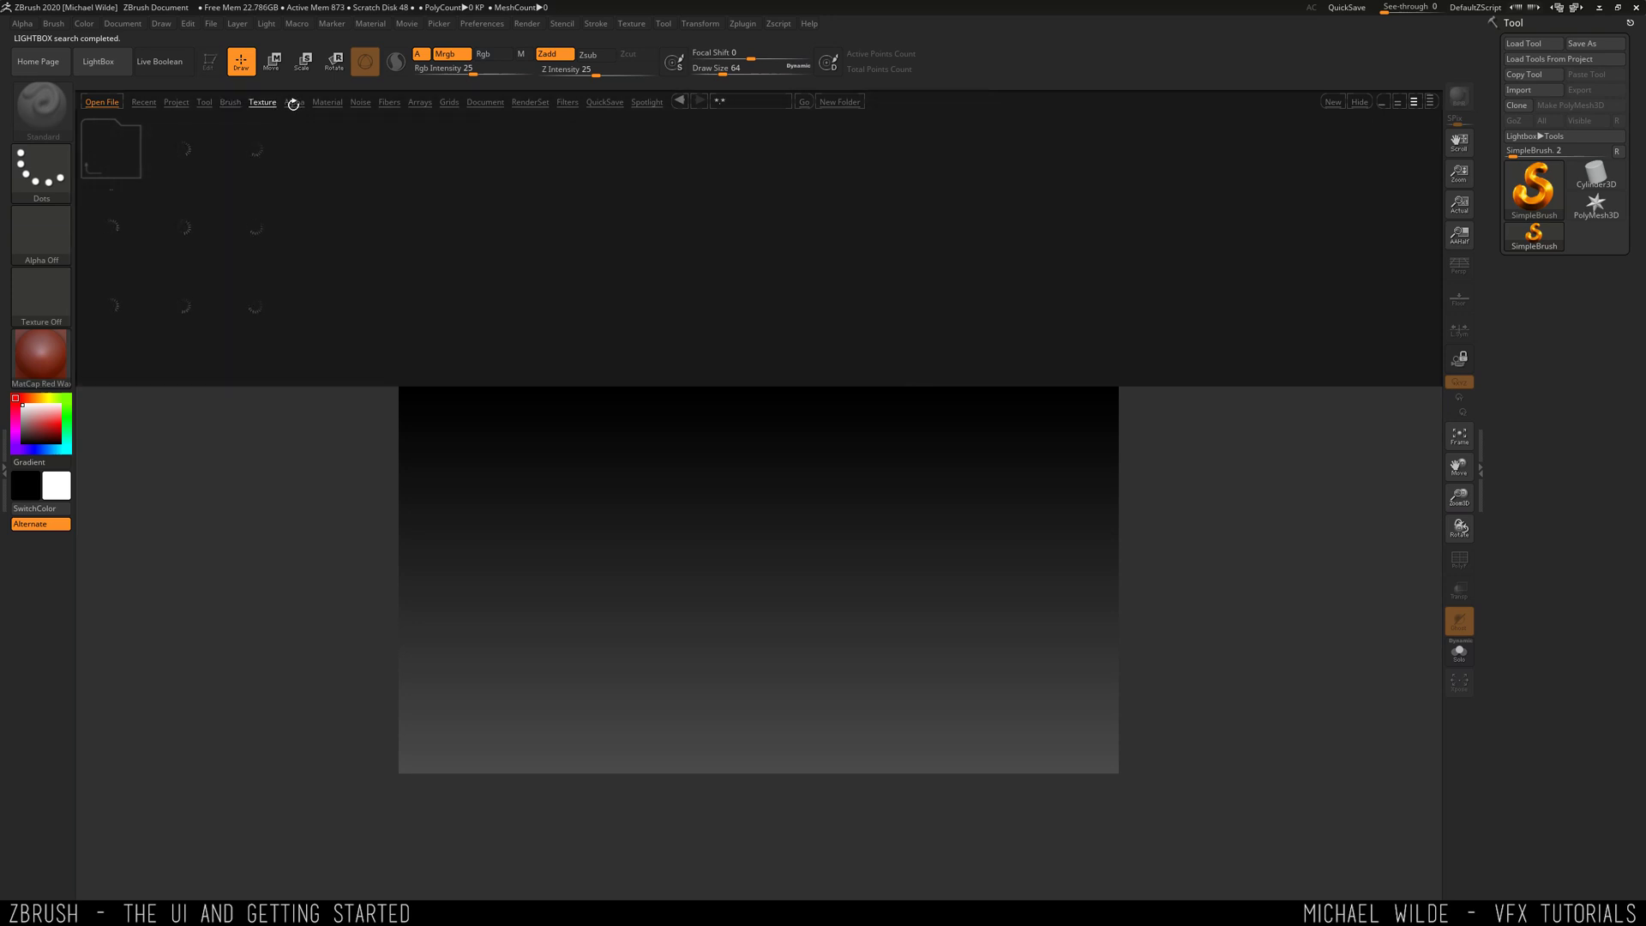
pyautogui.click(294, 104)
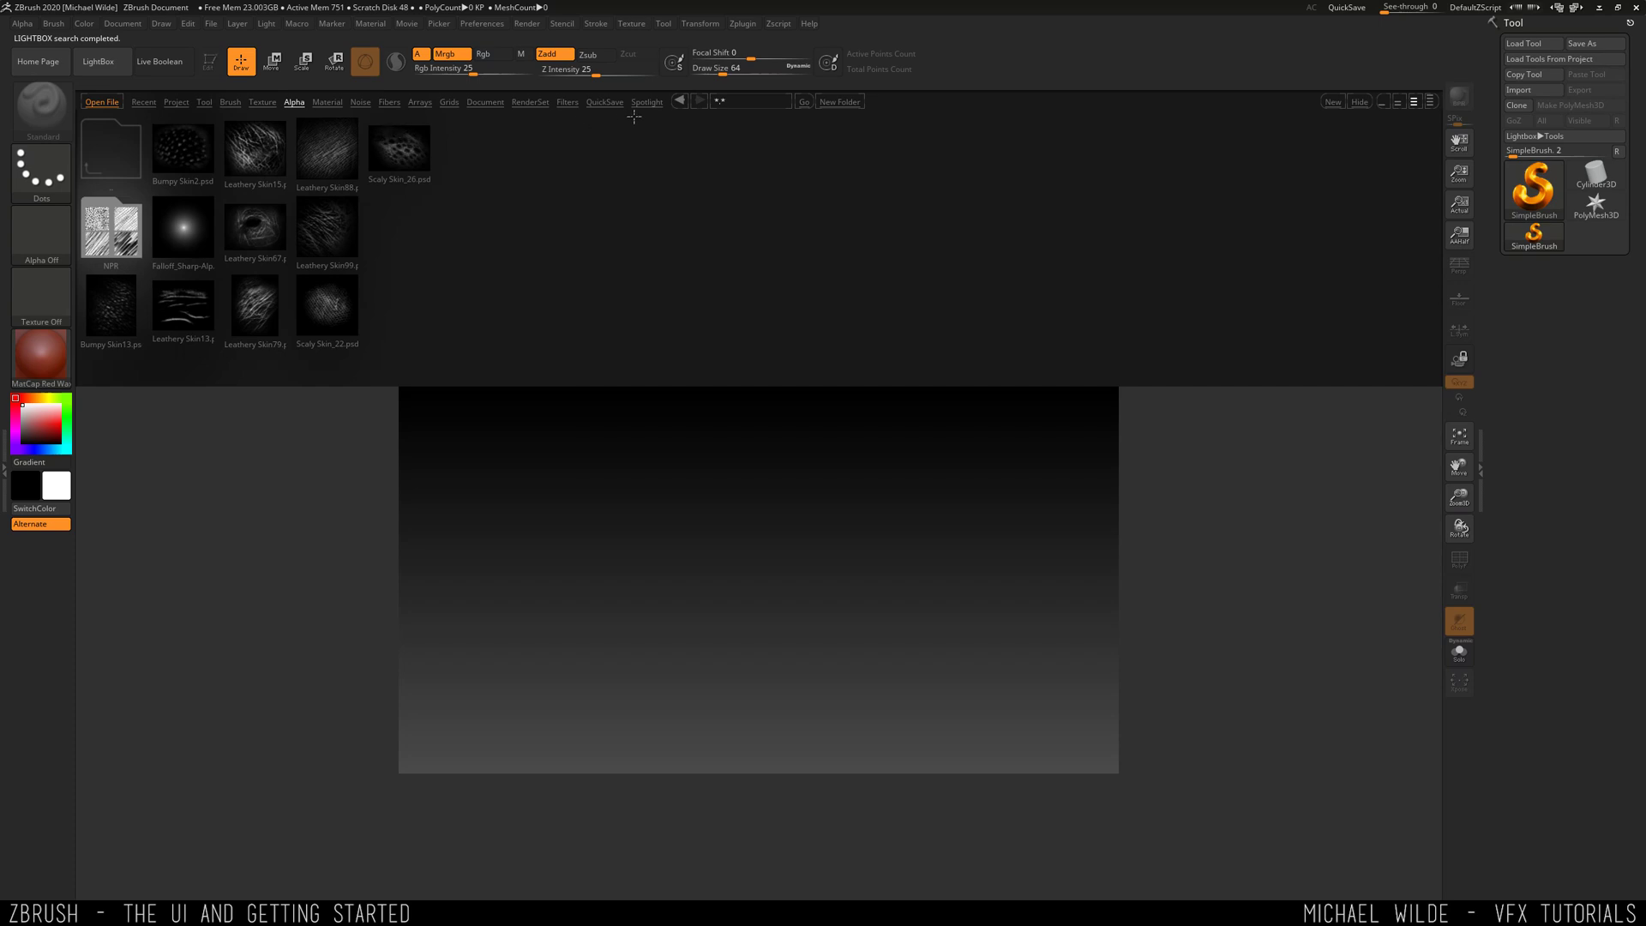
pyautogui.click(600, 102)
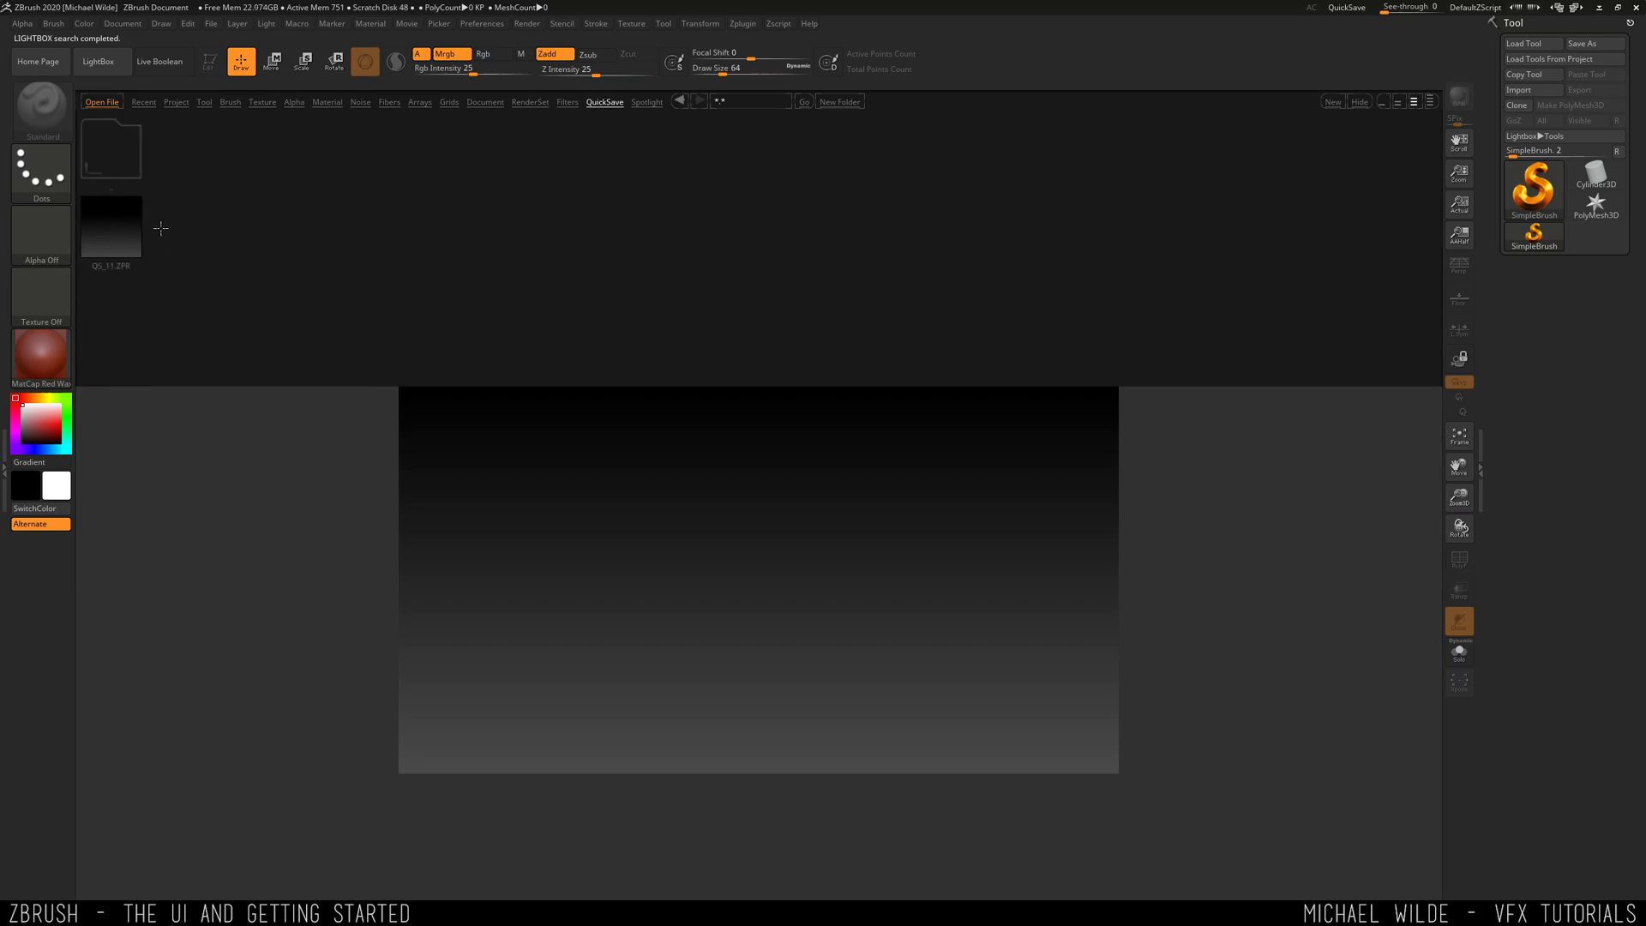
pyautogui.click(230, 102)
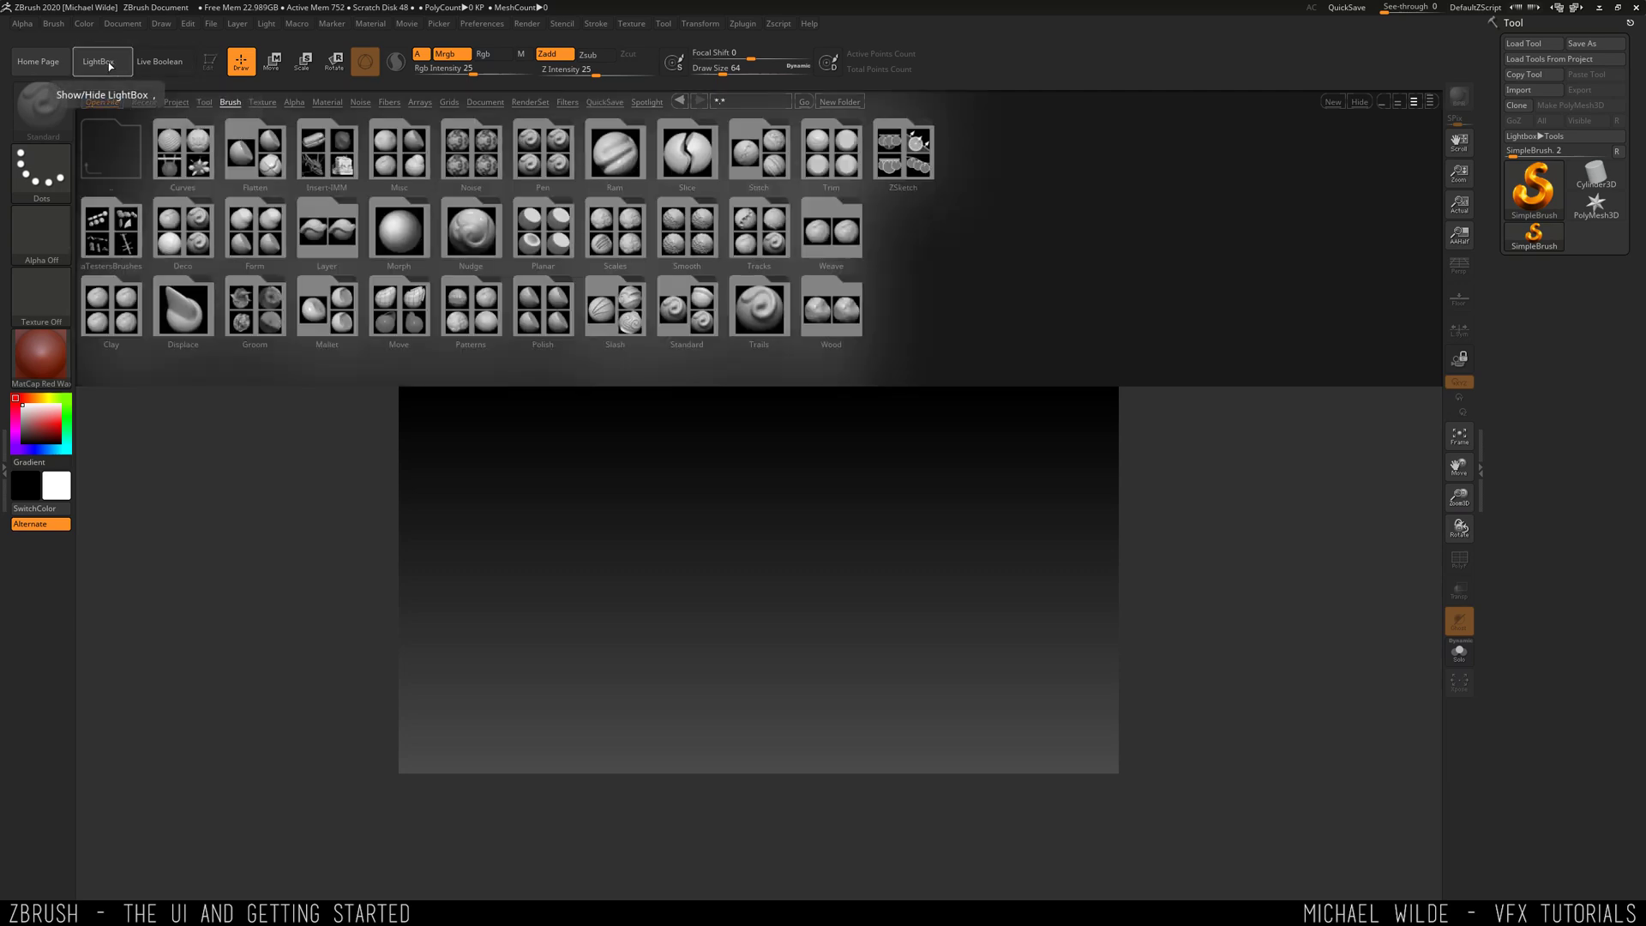
pyautogui.click(110, 64)
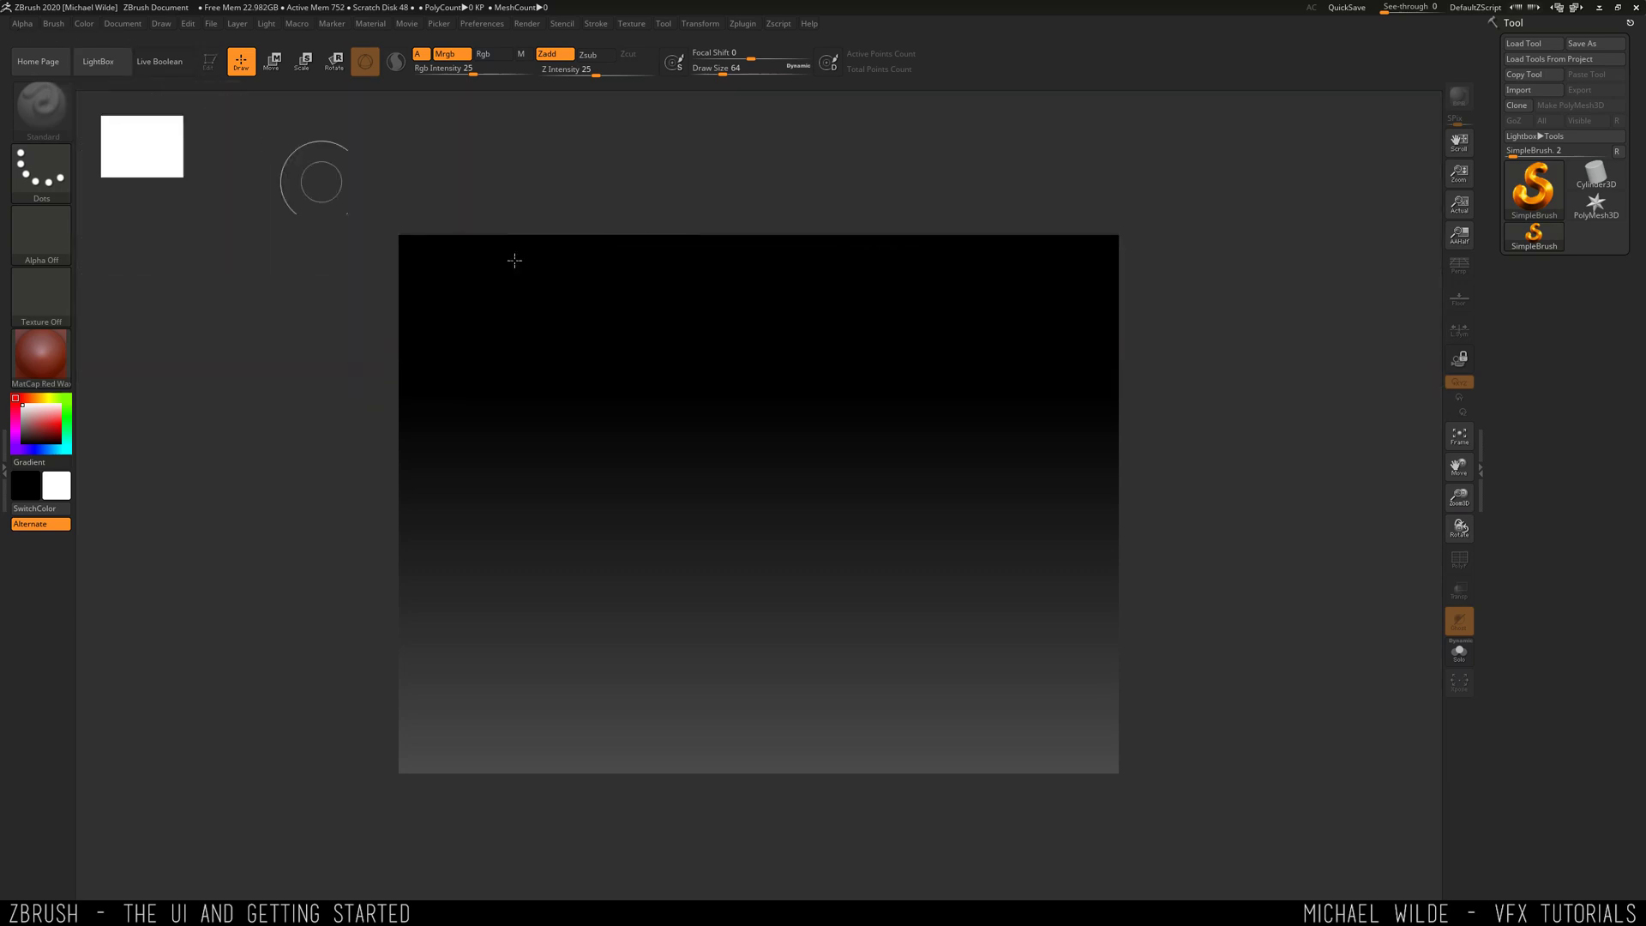
# - Paint overlapping zigzag SimpleBrush strokes across the canvas, carve out a patch in the middle and paint back into it
pyautogui.moveTo(691, 320)
pyautogui.mouseDown()
pyautogui.moveTo(500, 386)
pyautogui.moveTo(739, 411)
pyautogui.mouseUp()
pyautogui.moveTo(927, 335)
pyautogui.mouseDown()
pyautogui.moveTo(485, 510)
pyautogui.moveTo(1059, 450)
pyautogui.moveTo(909, 664)
pyautogui.moveTo(1114, 591)
pyautogui.mouseUp()
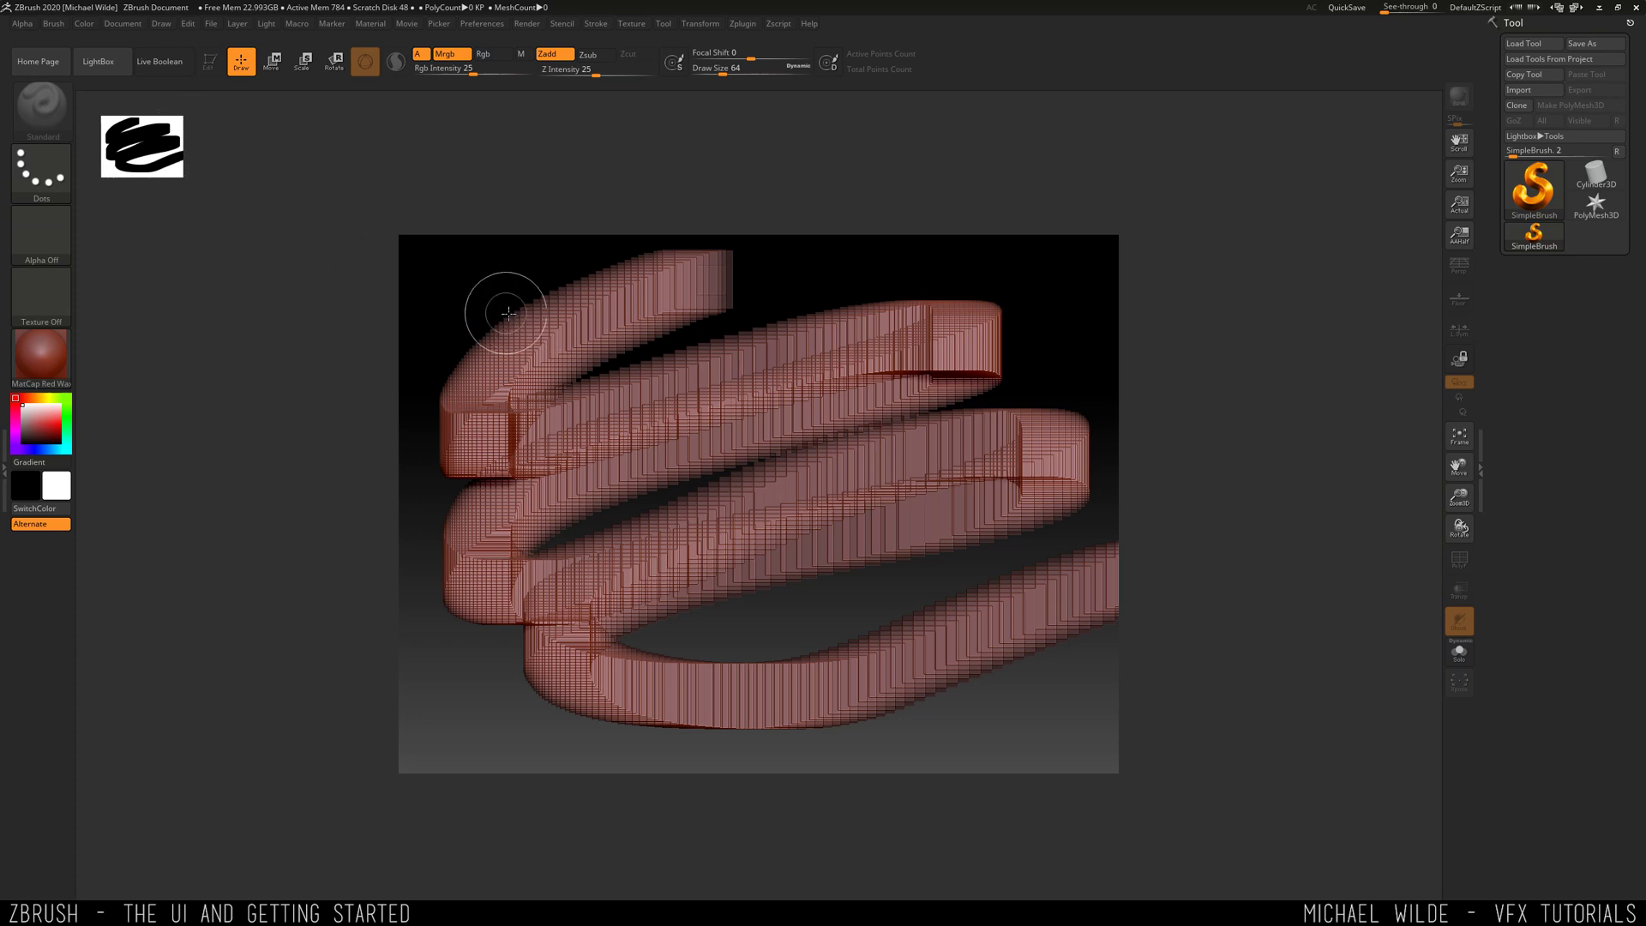
pyautogui.moveTo(466, 290)
pyautogui.mouseDown()
pyautogui.moveTo(914, 270)
pyautogui.moveTo(1036, 301)
pyautogui.moveTo(406, 391)
pyautogui.moveTo(996, 390)
pyautogui.moveTo(1044, 536)
pyautogui.moveTo(665, 643)
pyautogui.mouseUp()
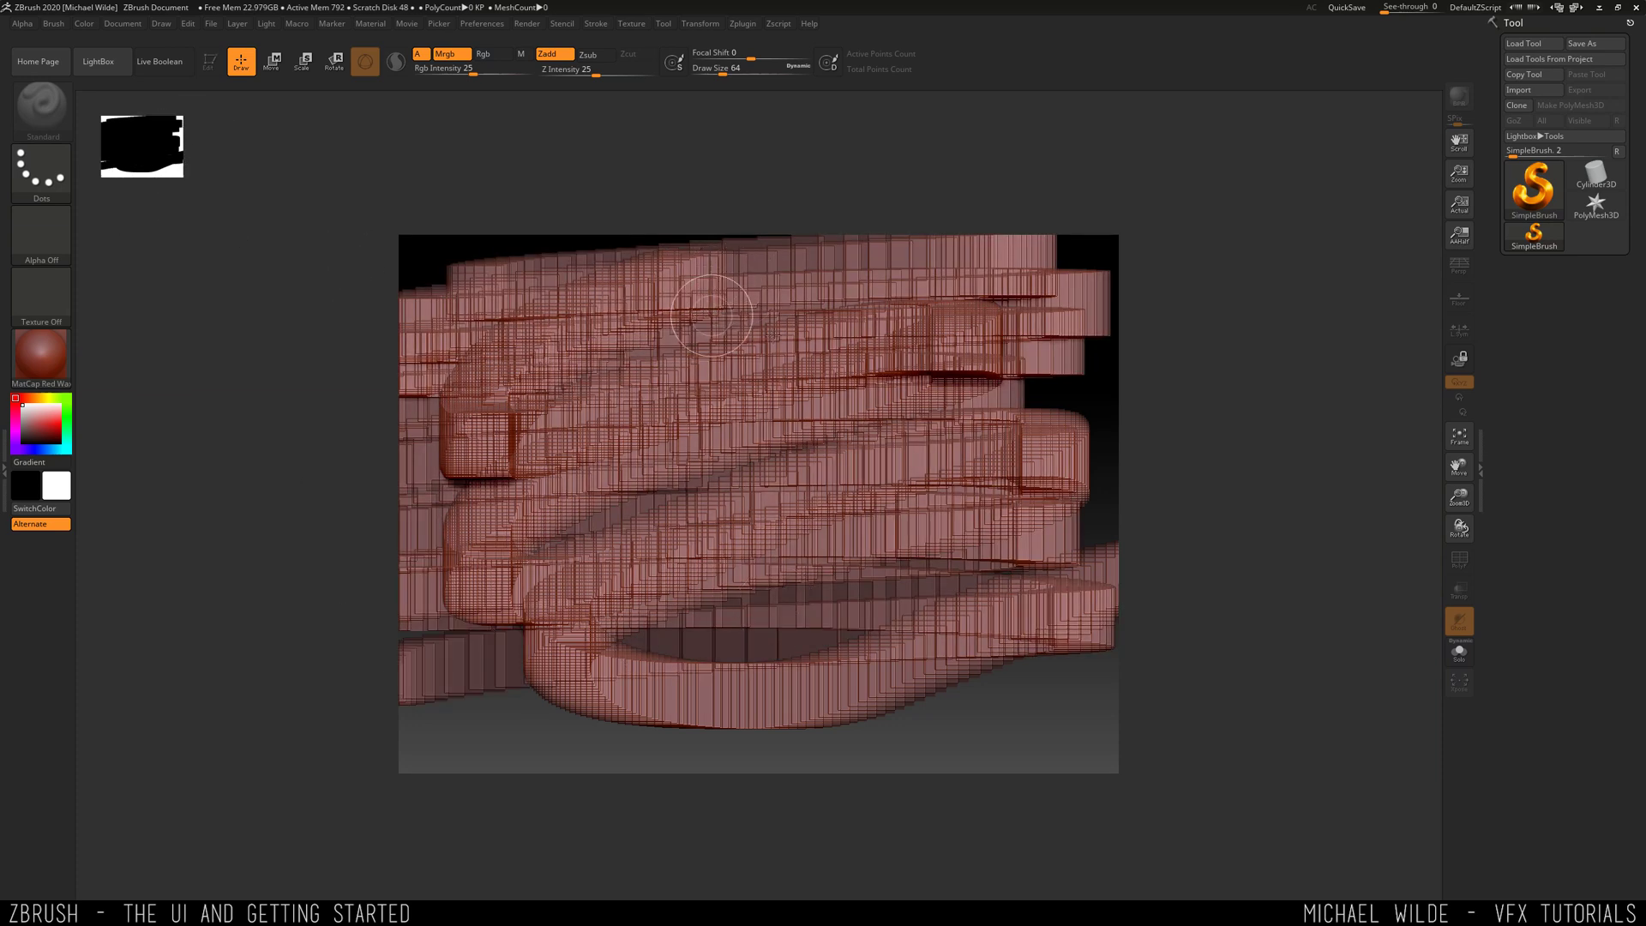
pyautogui.moveTo(686, 382)
pyautogui.mouseDown()
pyautogui.moveTo(752, 388)
pyautogui.moveTo(685, 407)
pyautogui.moveTo(755, 416)
pyautogui.moveTo(780, 368)
pyautogui.moveTo(861, 403)
pyautogui.moveTo(772, 426)
pyautogui.mouseUp()
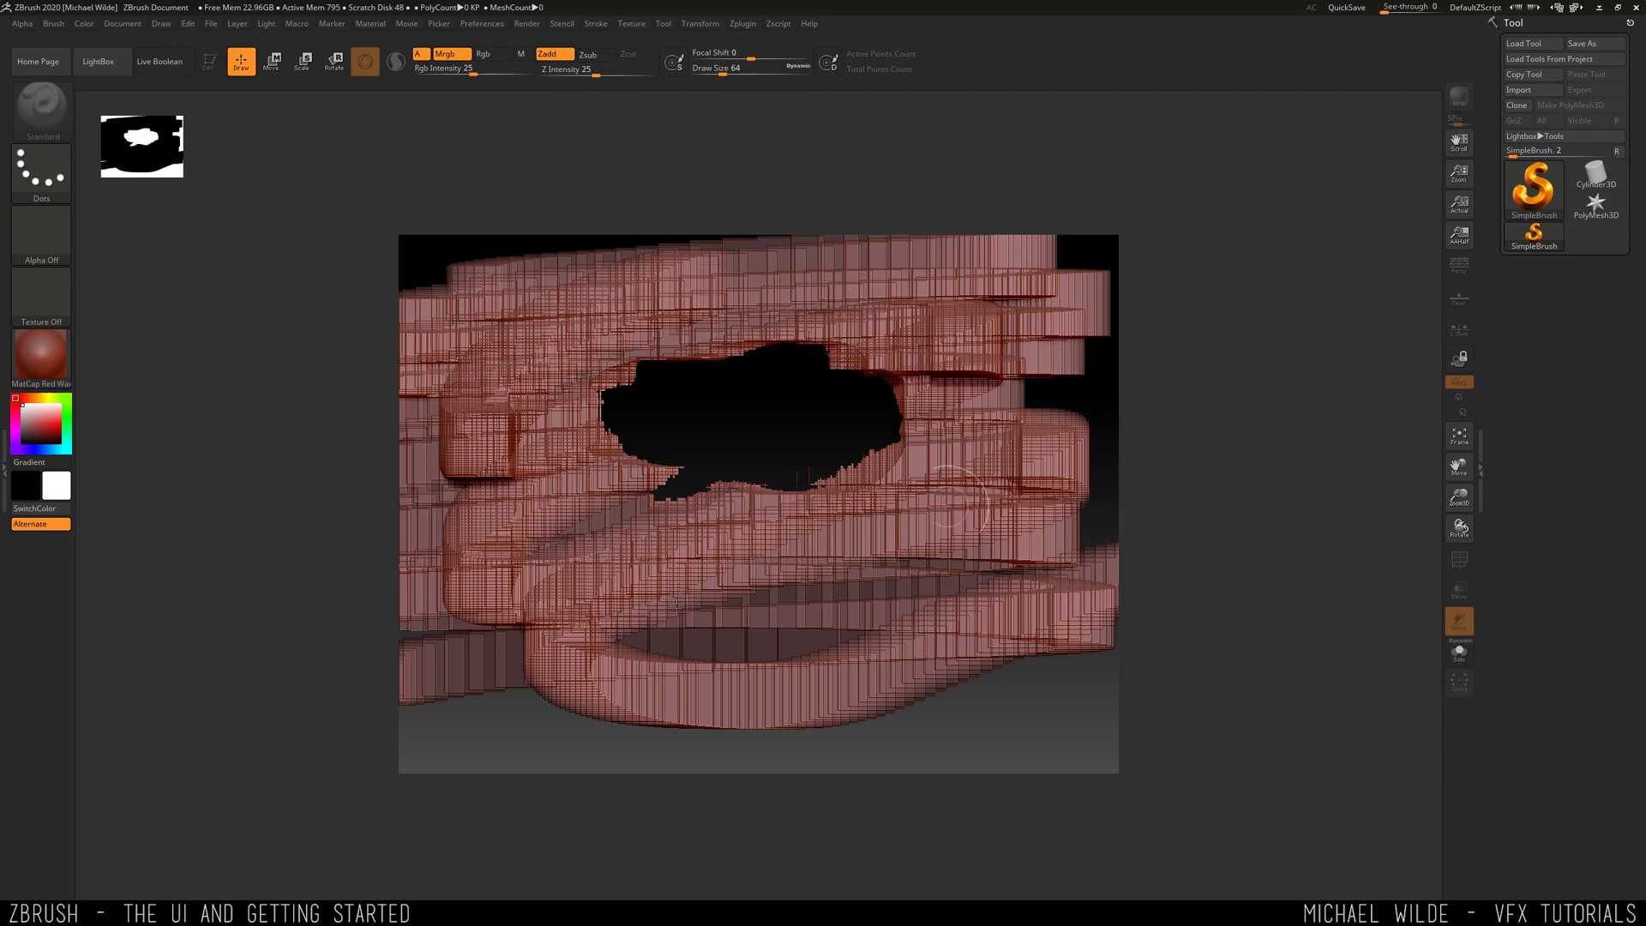
pyautogui.moveTo(708, 377)
pyautogui.mouseDown()
pyautogui.moveTo(644, 471)
pyautogui.moveTo(557, 549)
pyautogui.moveTo(562, 485)
pyautogui.mouseUp()
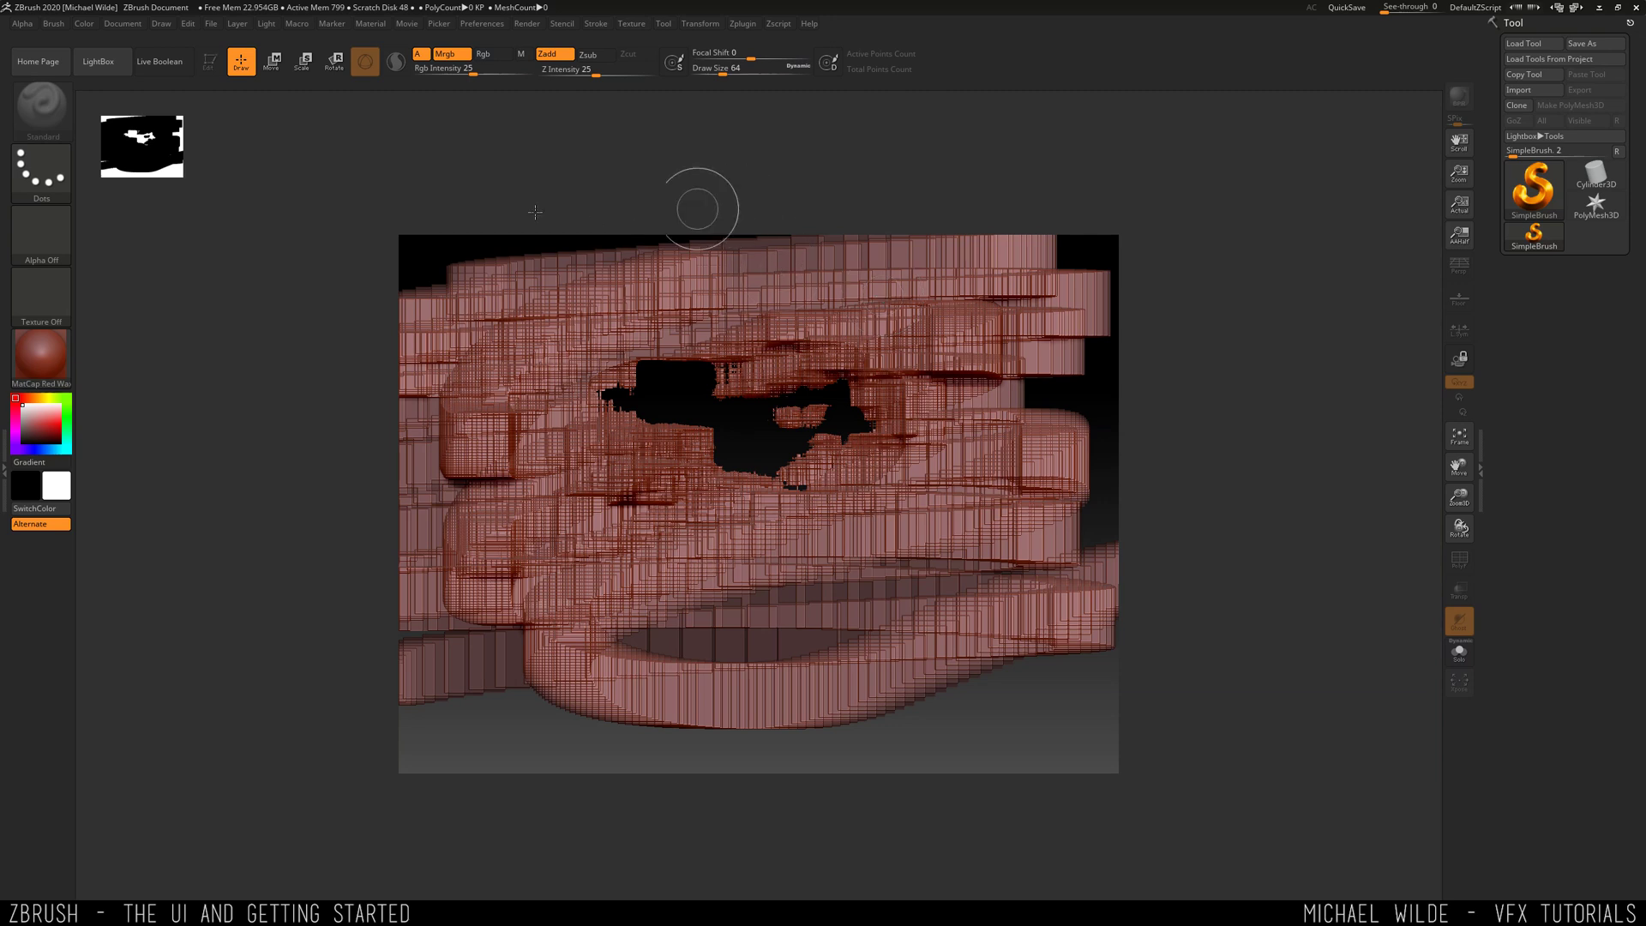
# - Create a new document with WSize on, without saving the changes to the painted one
pyautogui.click(123, 24)
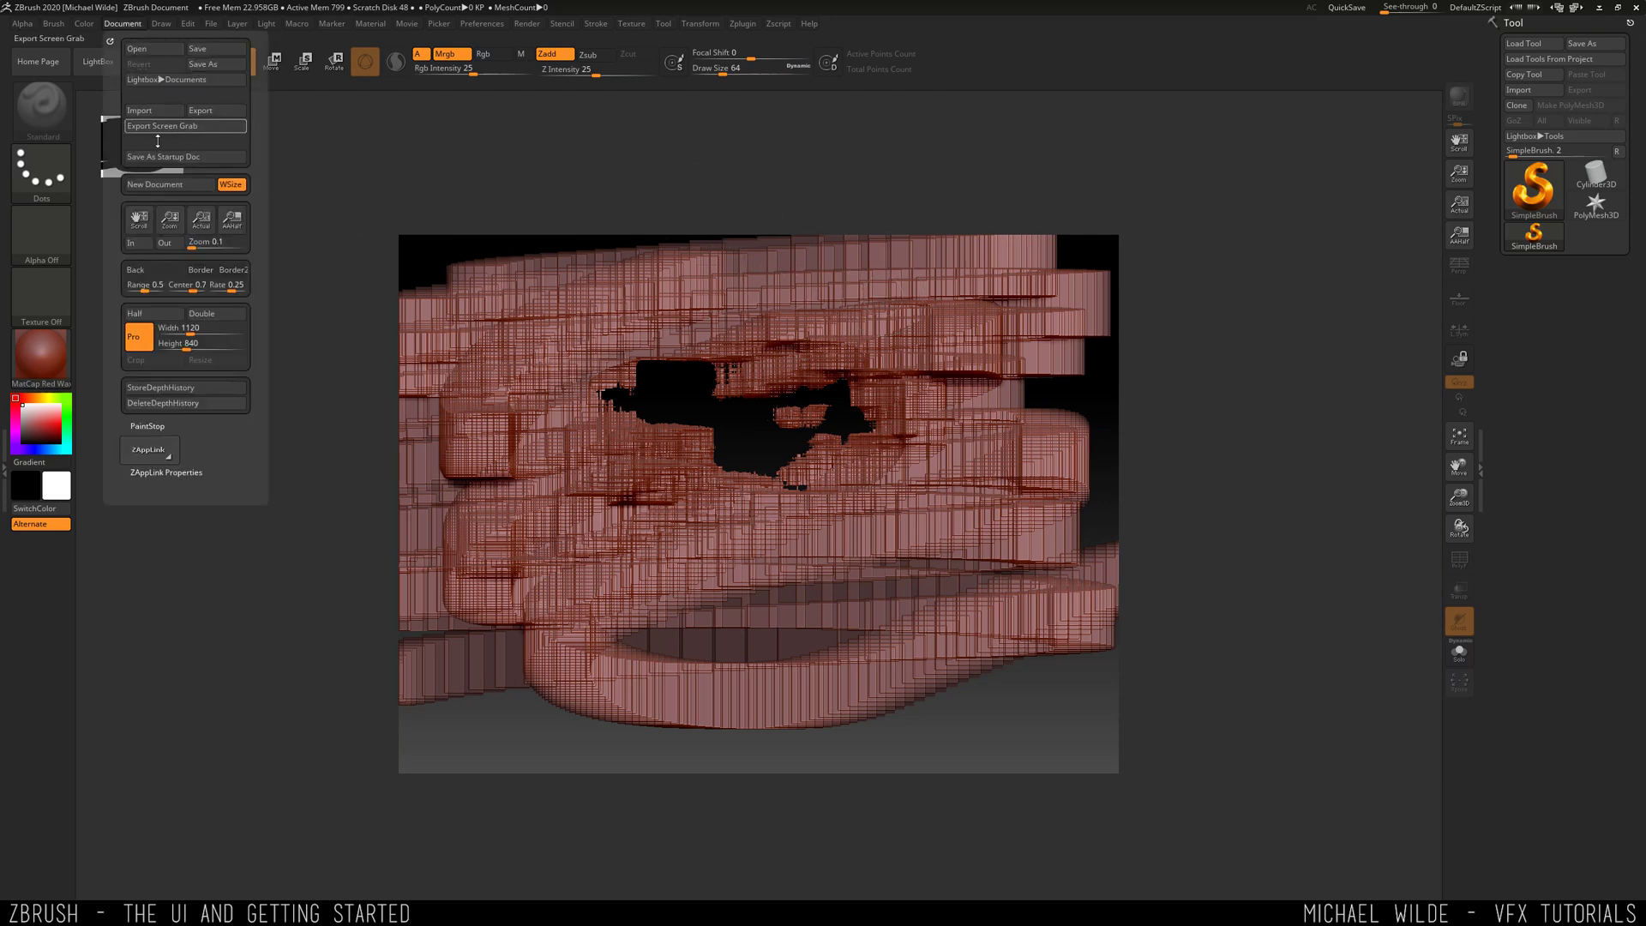
pyautogui.click(162, 186)
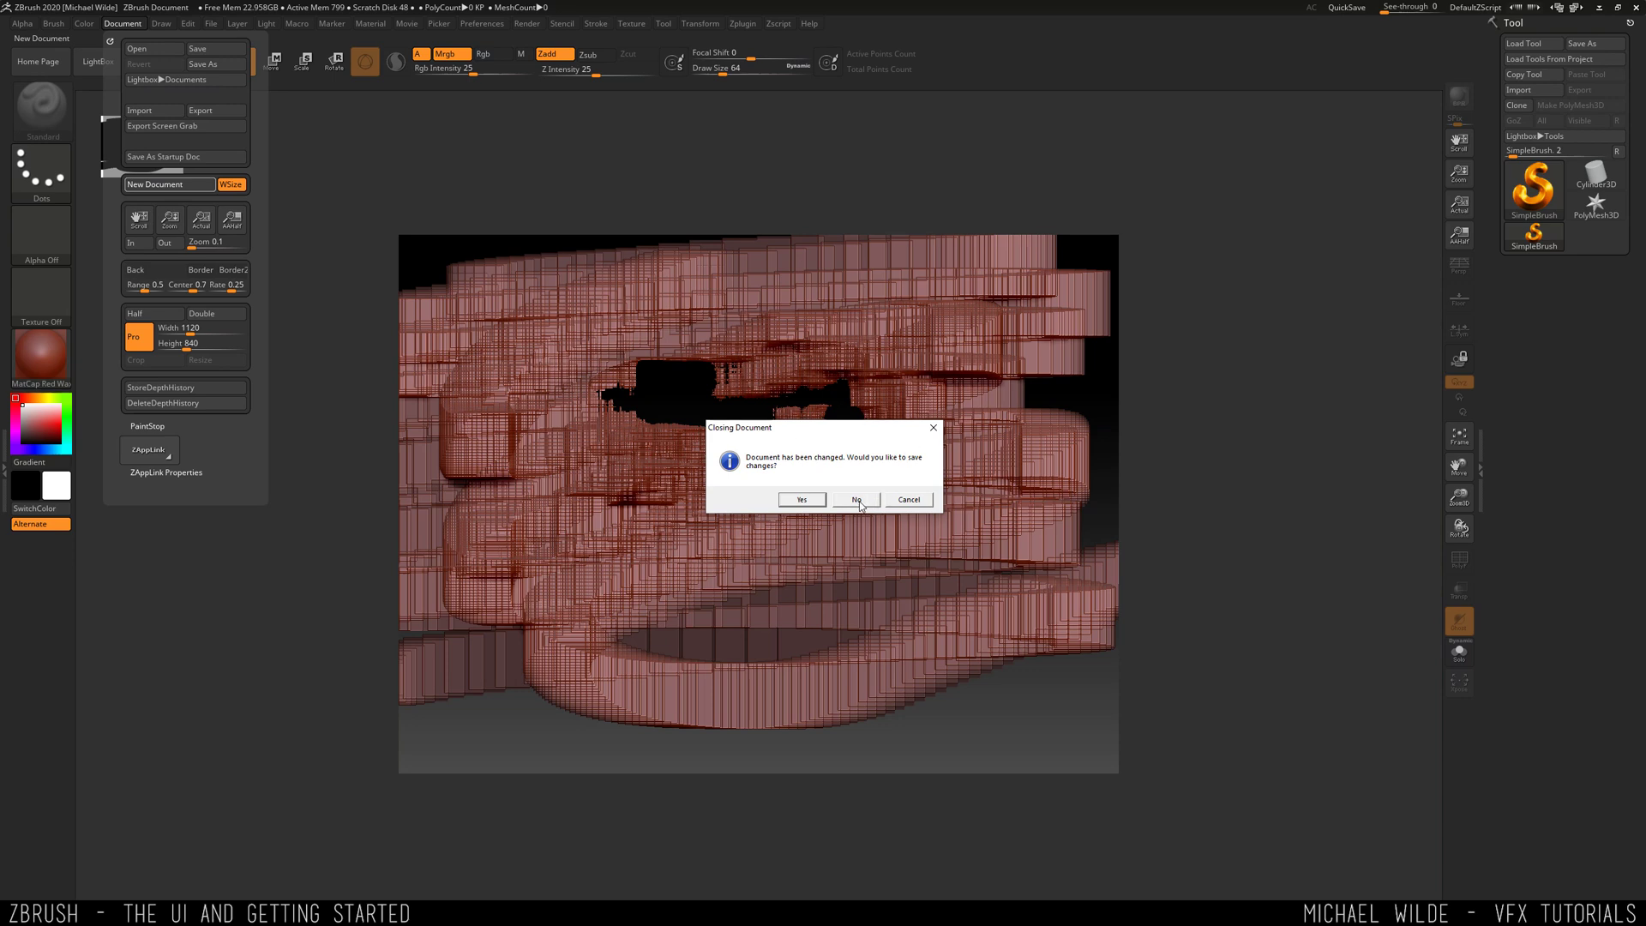
pyautogui.click(856, 500)
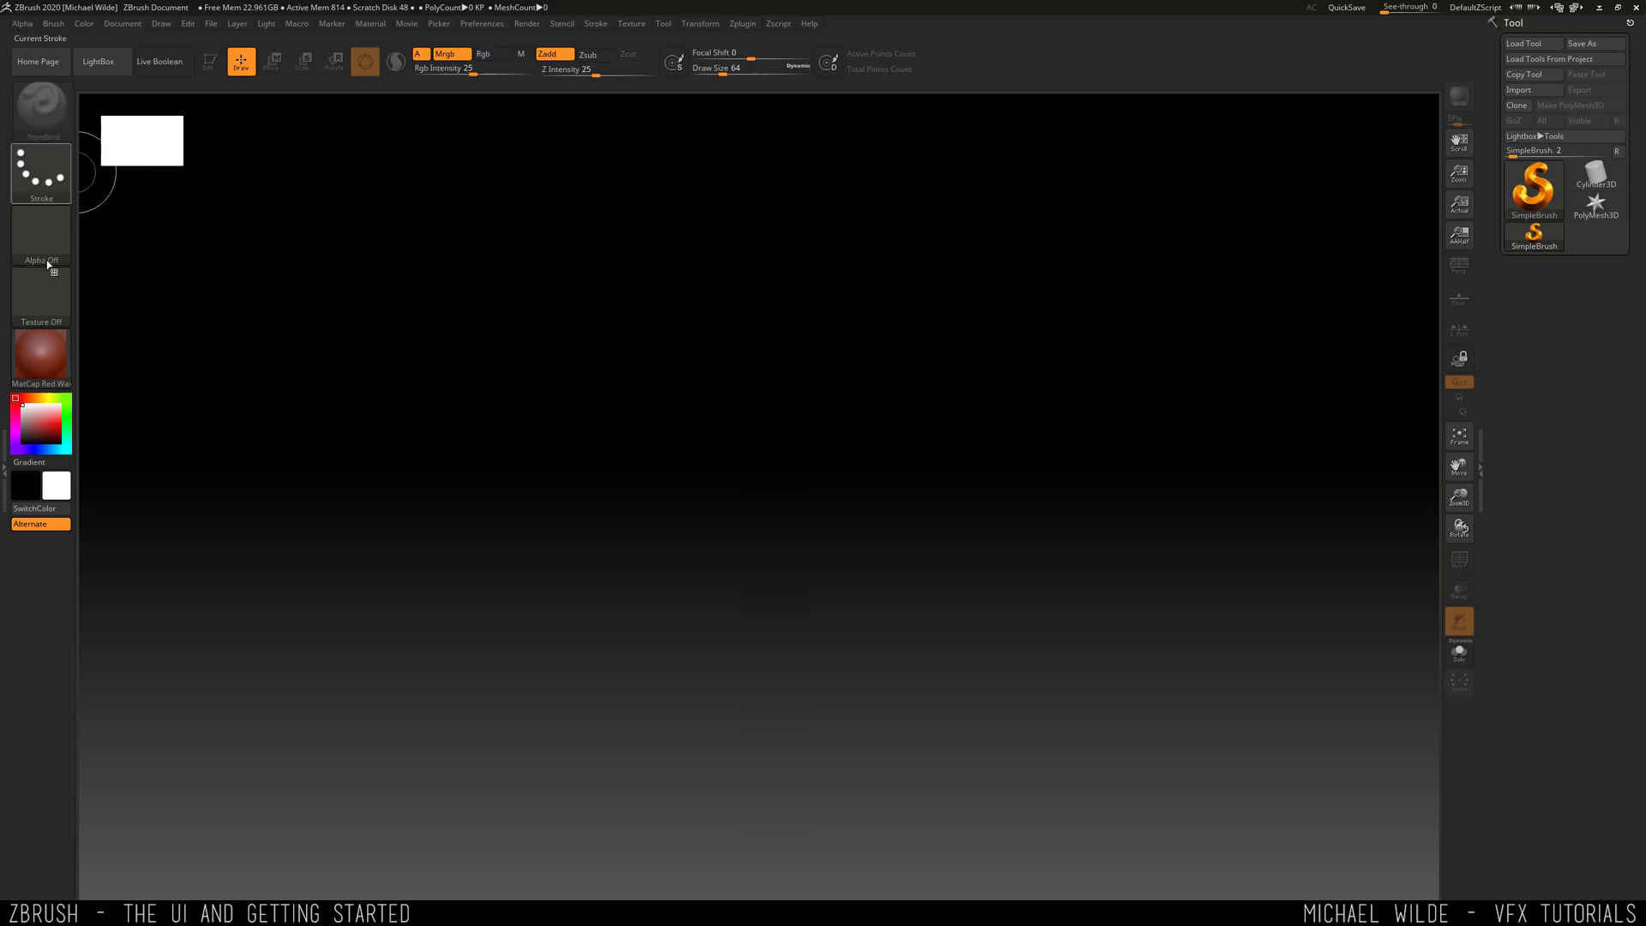
# - Examine the current brush, stroke, alpha, texture and color settings, and look through the alphabetical palettes such as Marker
pyautogui.moveTo(34, 207)
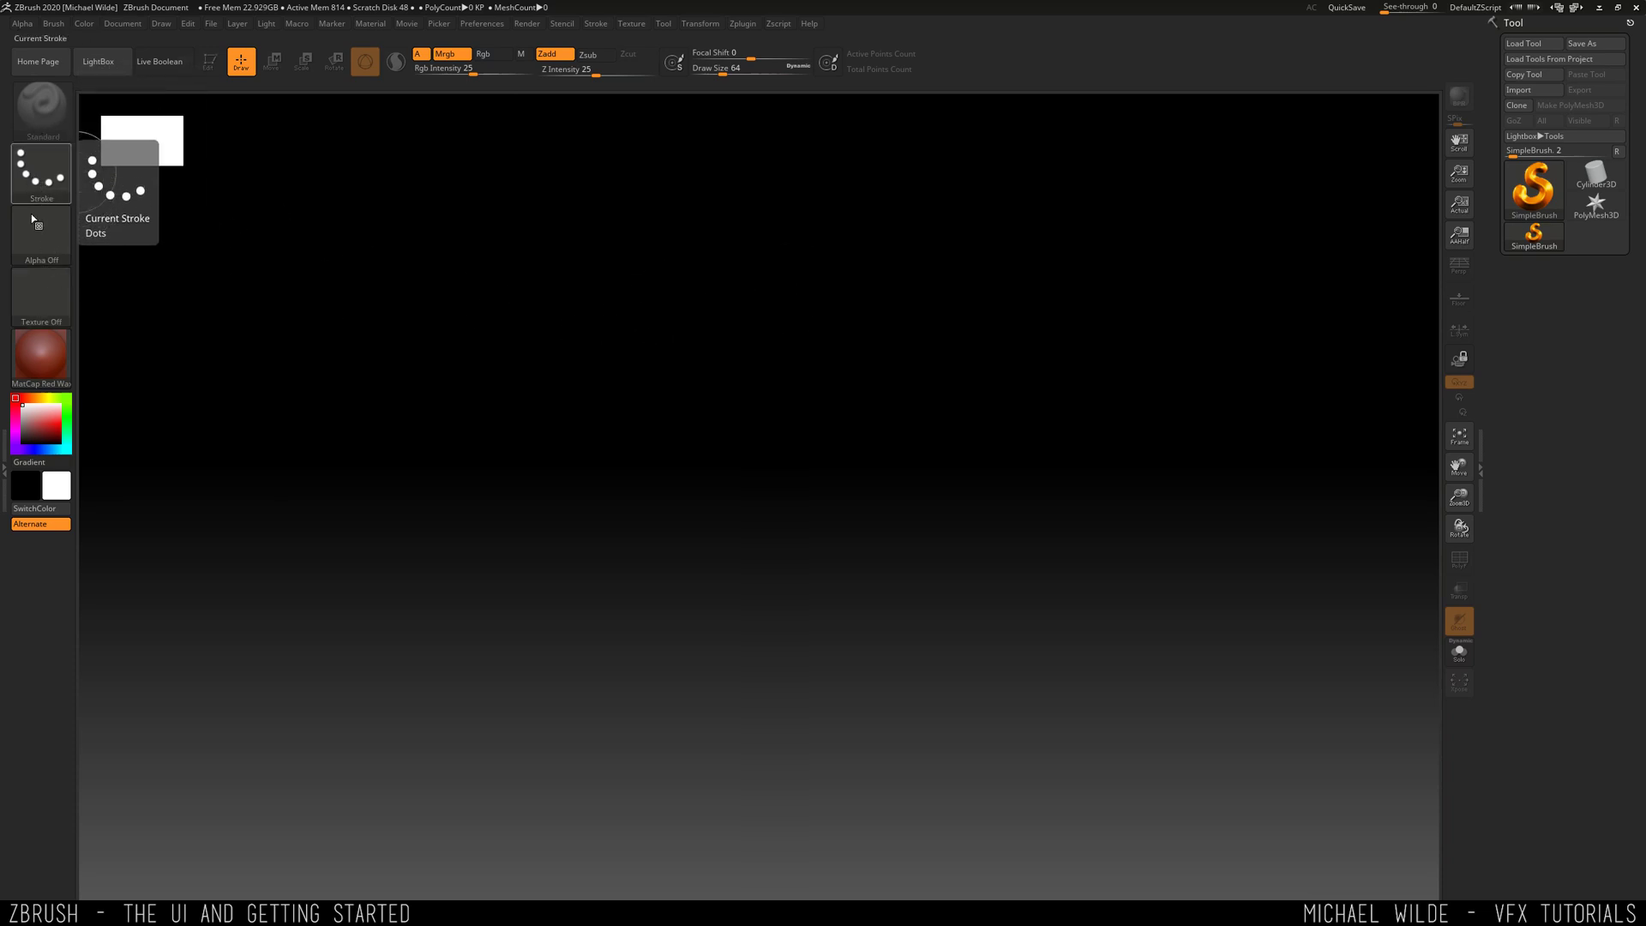
pyautogui.moveTo(48, 121)
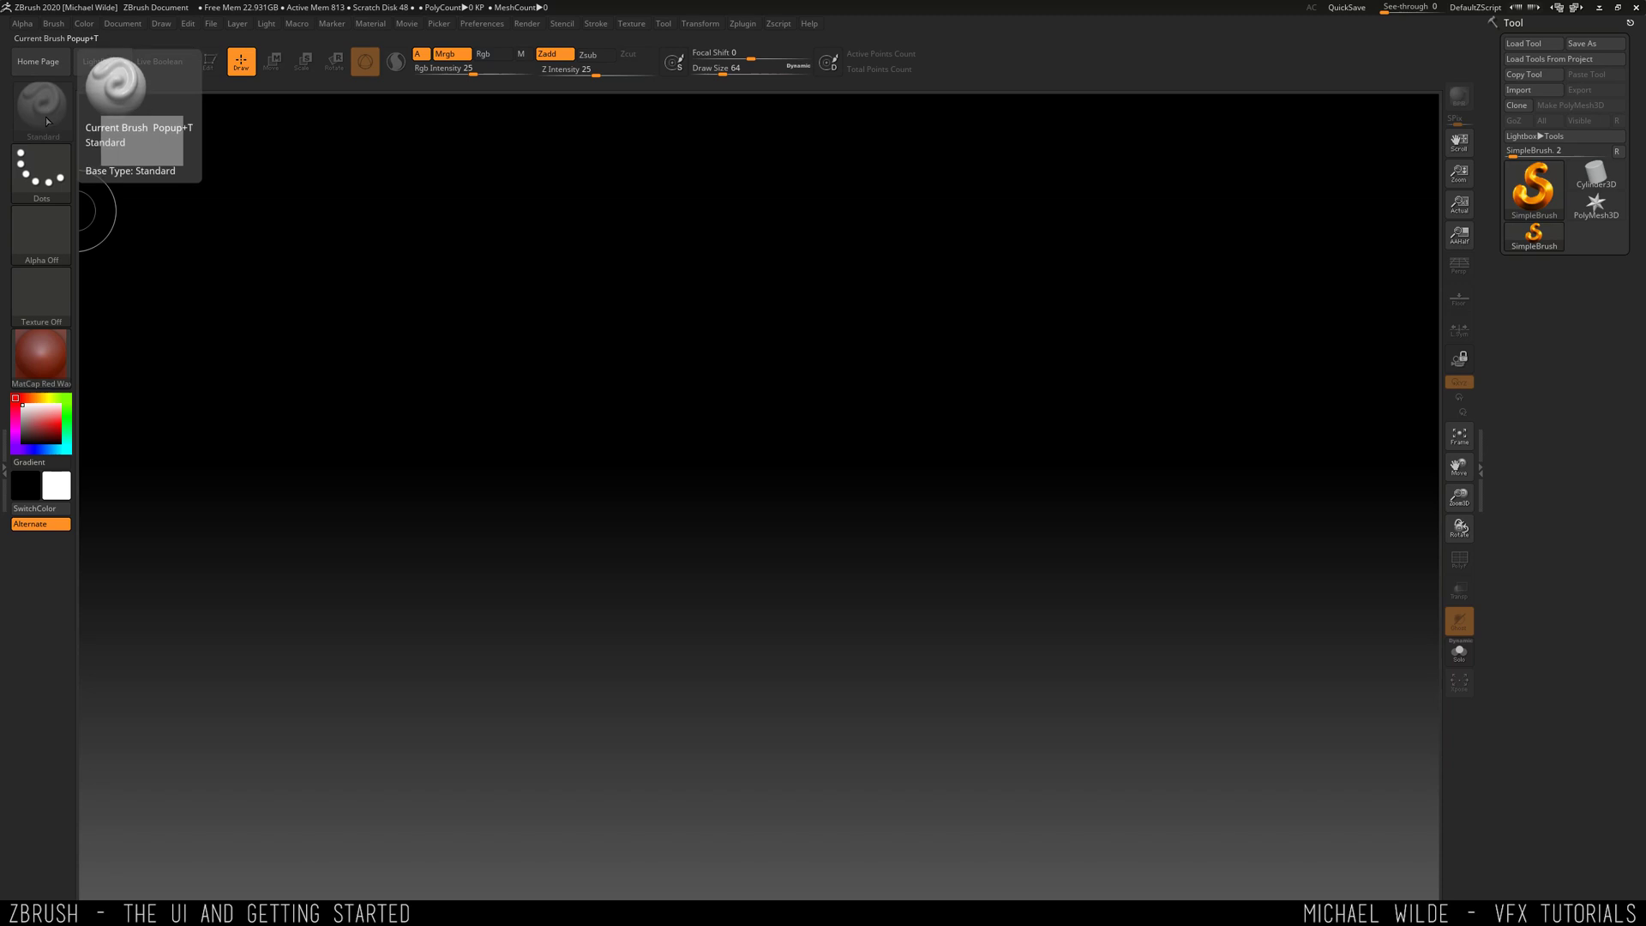
pyautogui.moveTo(59, 182)
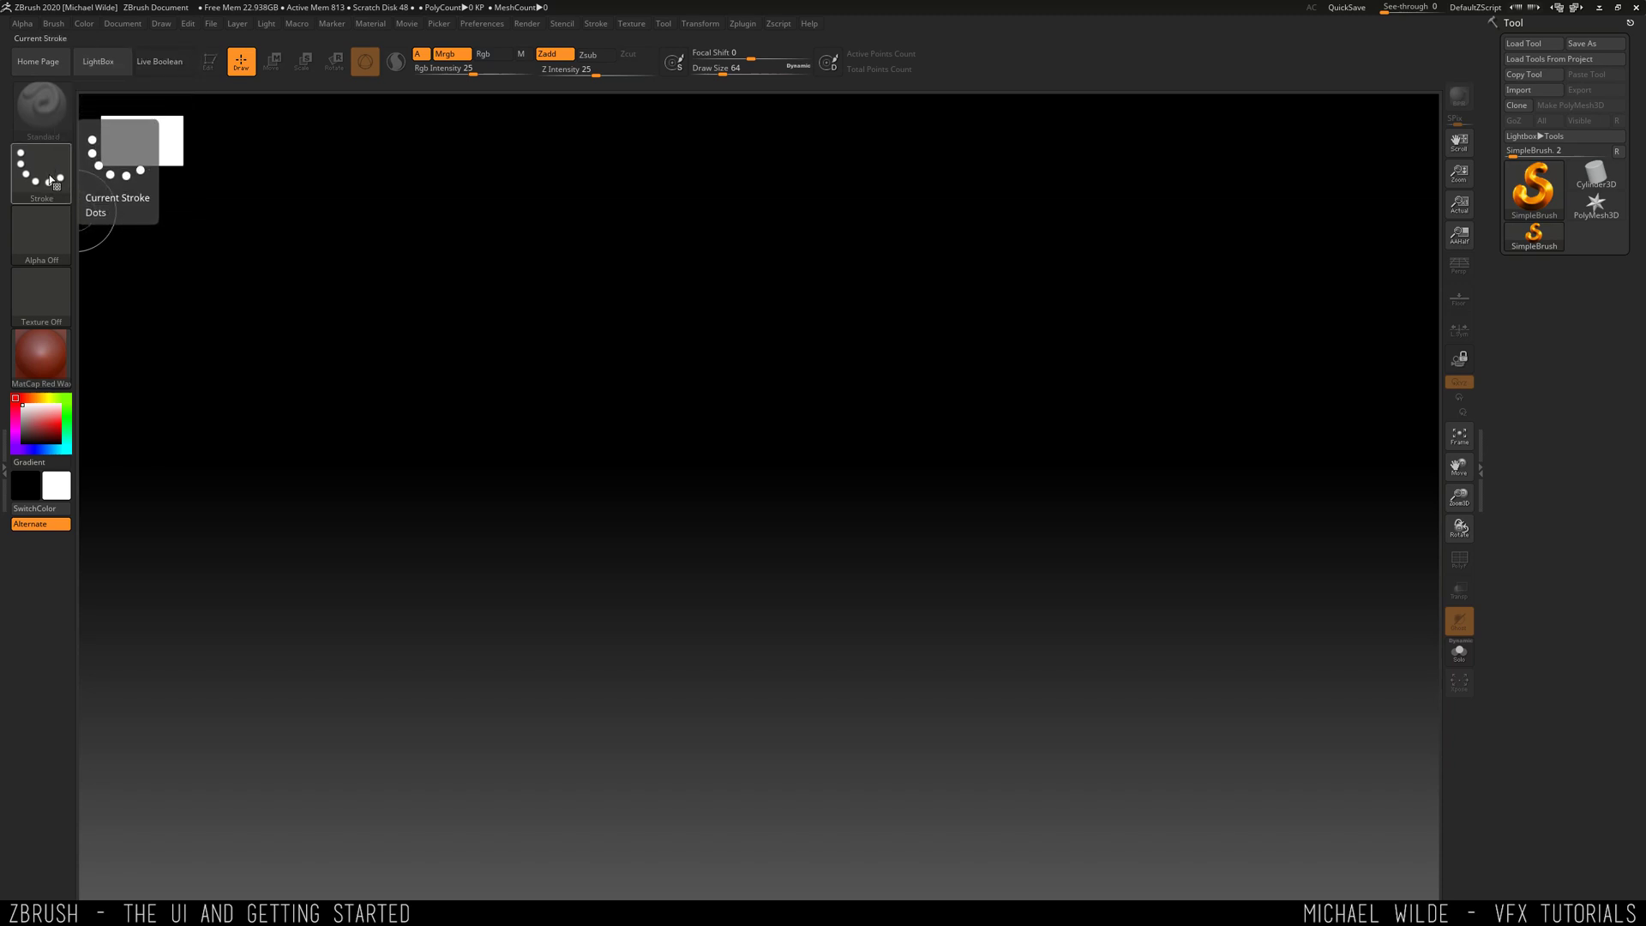
pyautogui.moveTo(53, 247)
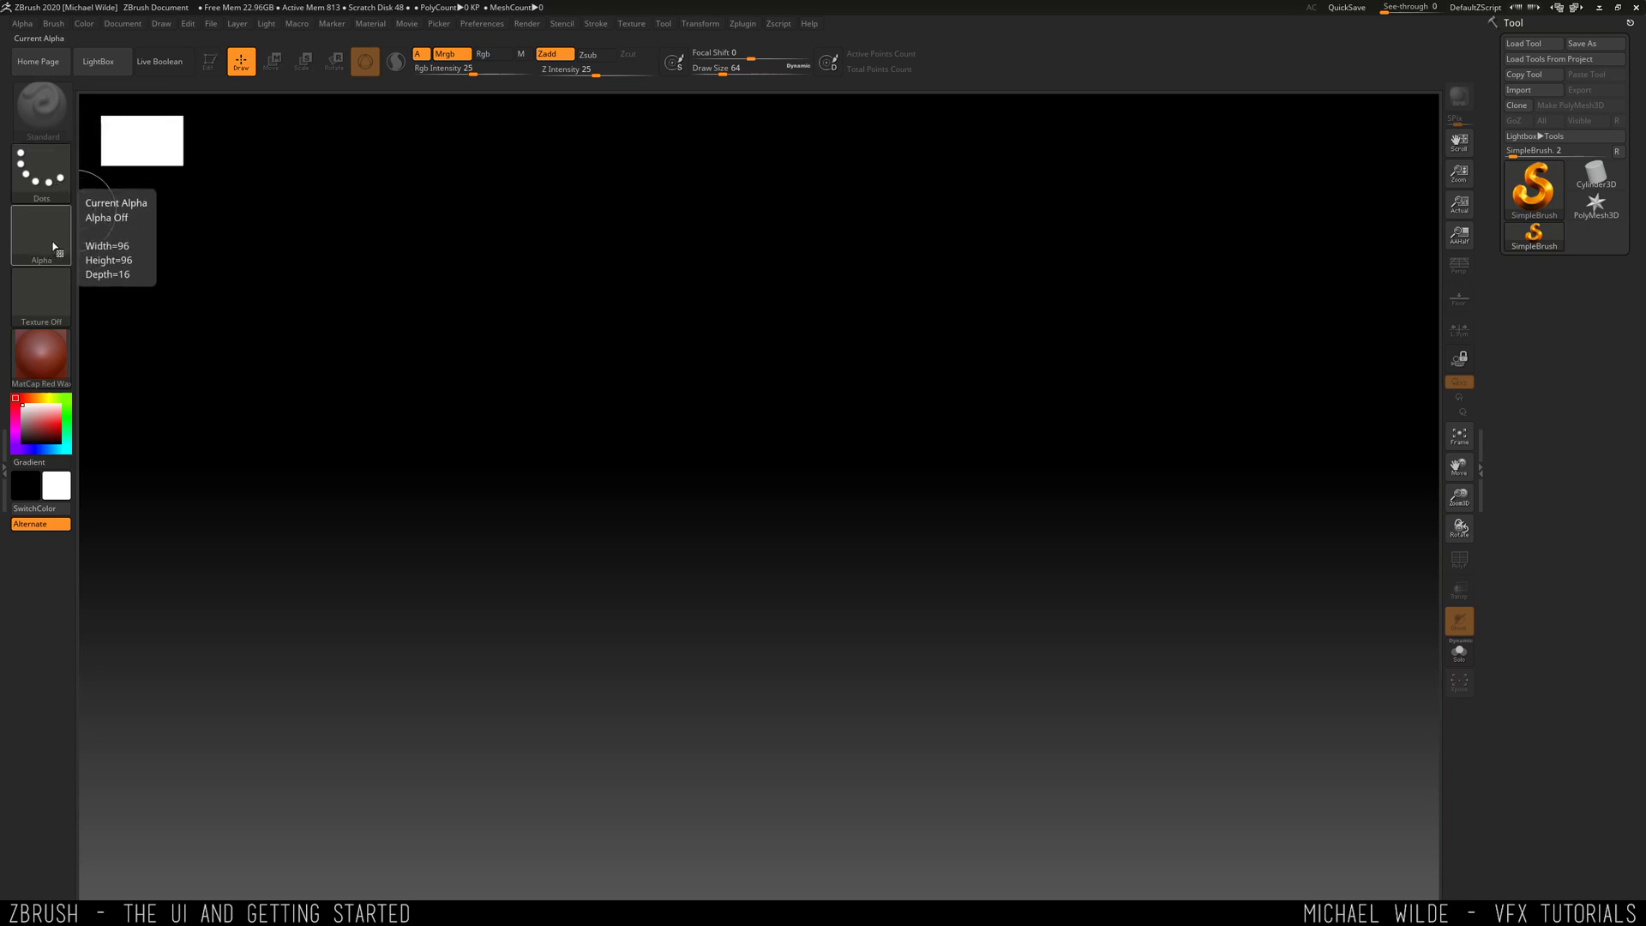
pyautogui.moveTo(56, 315)
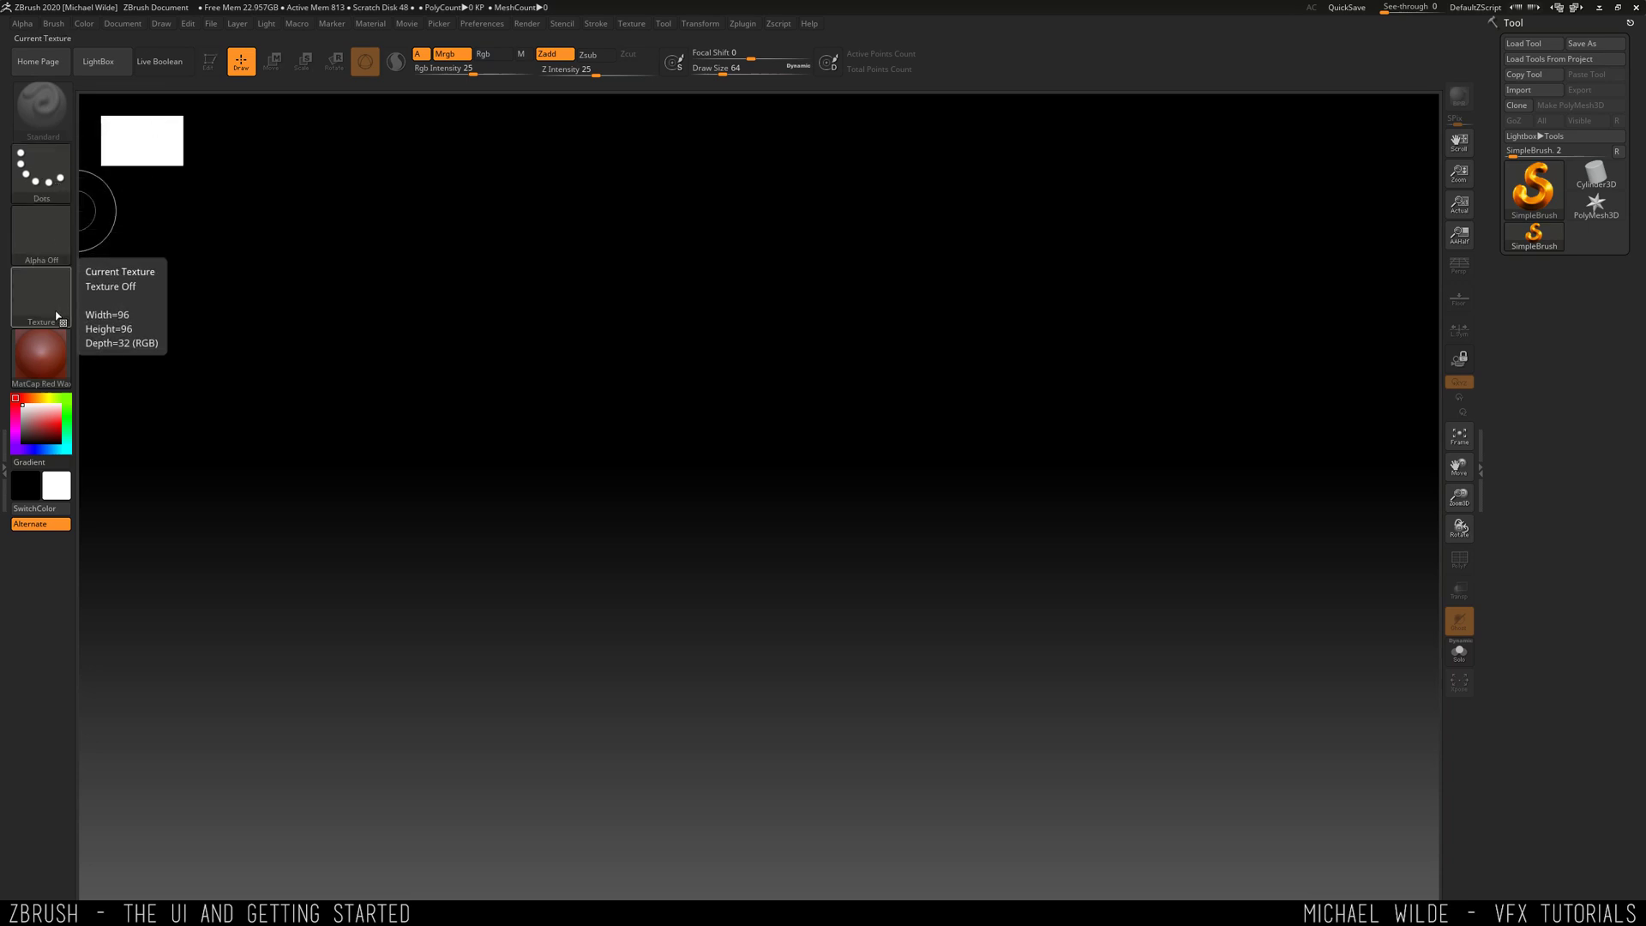
pyautogui.moveTo(47, 490)
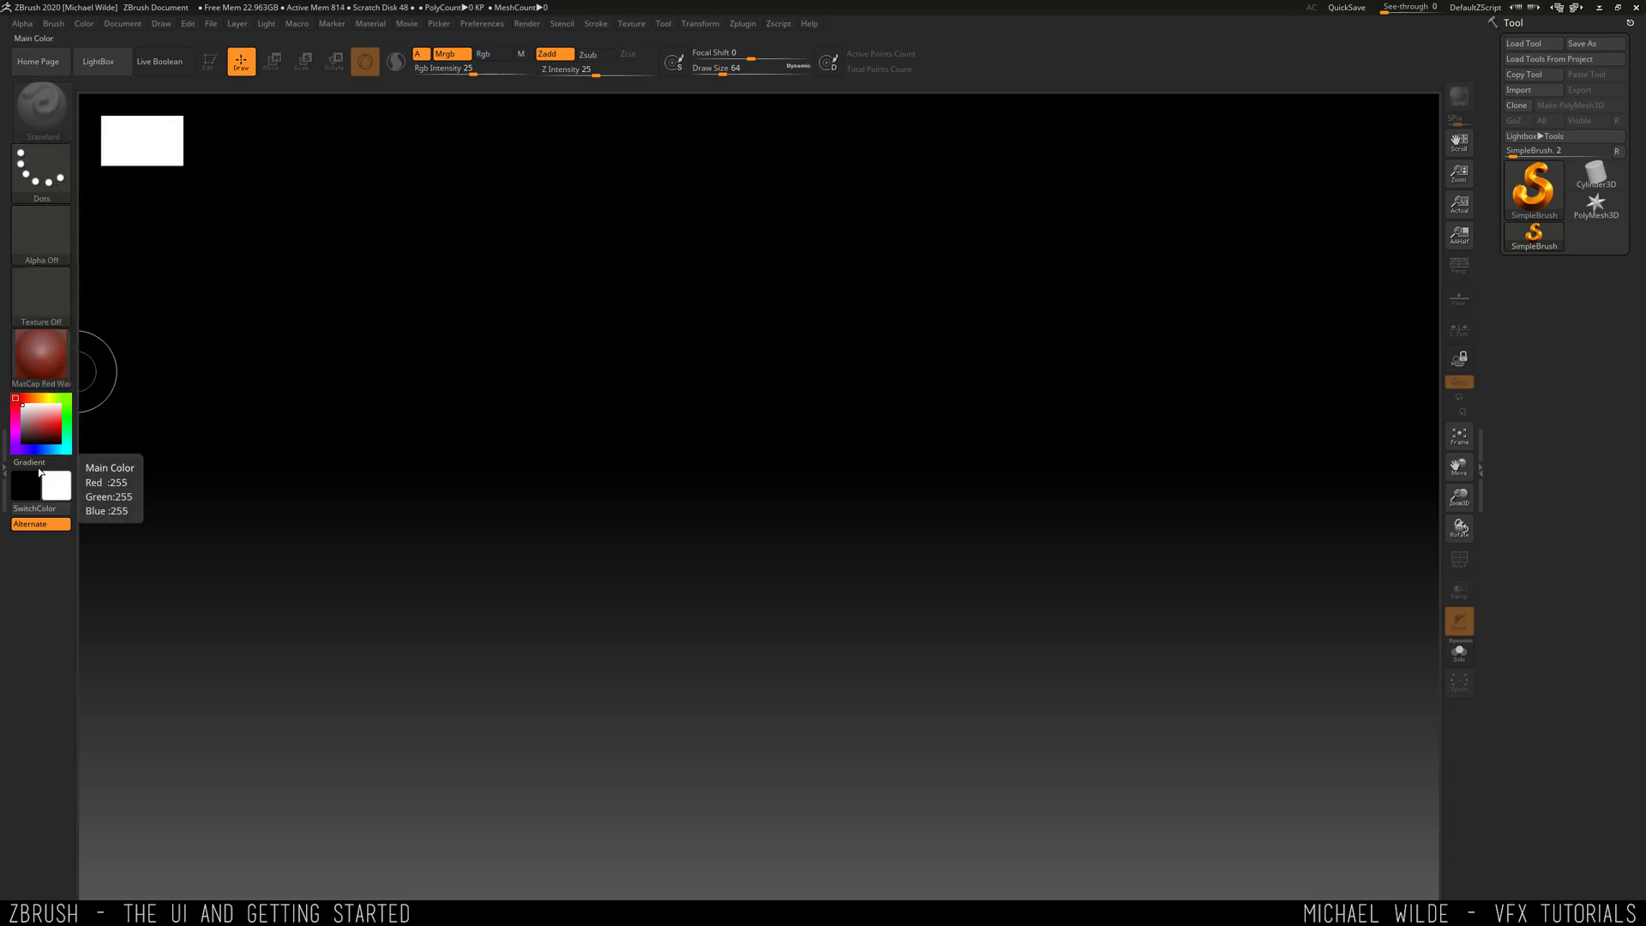
pyautogui.moveTo(27, 410)
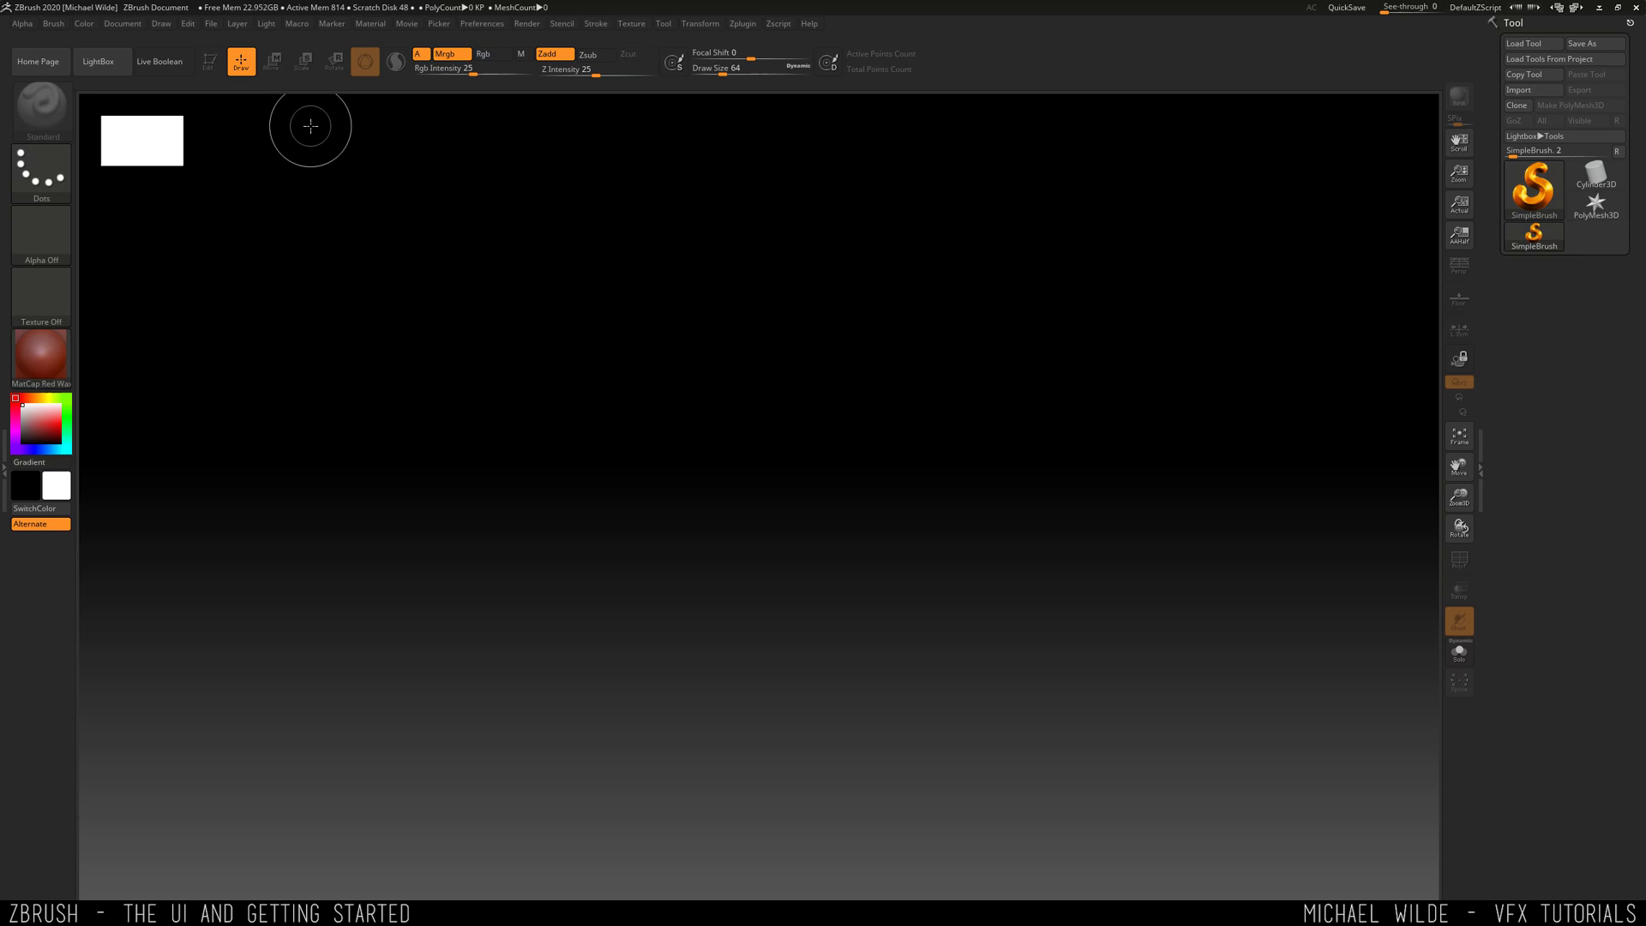
pyautogui.click(43, 27)
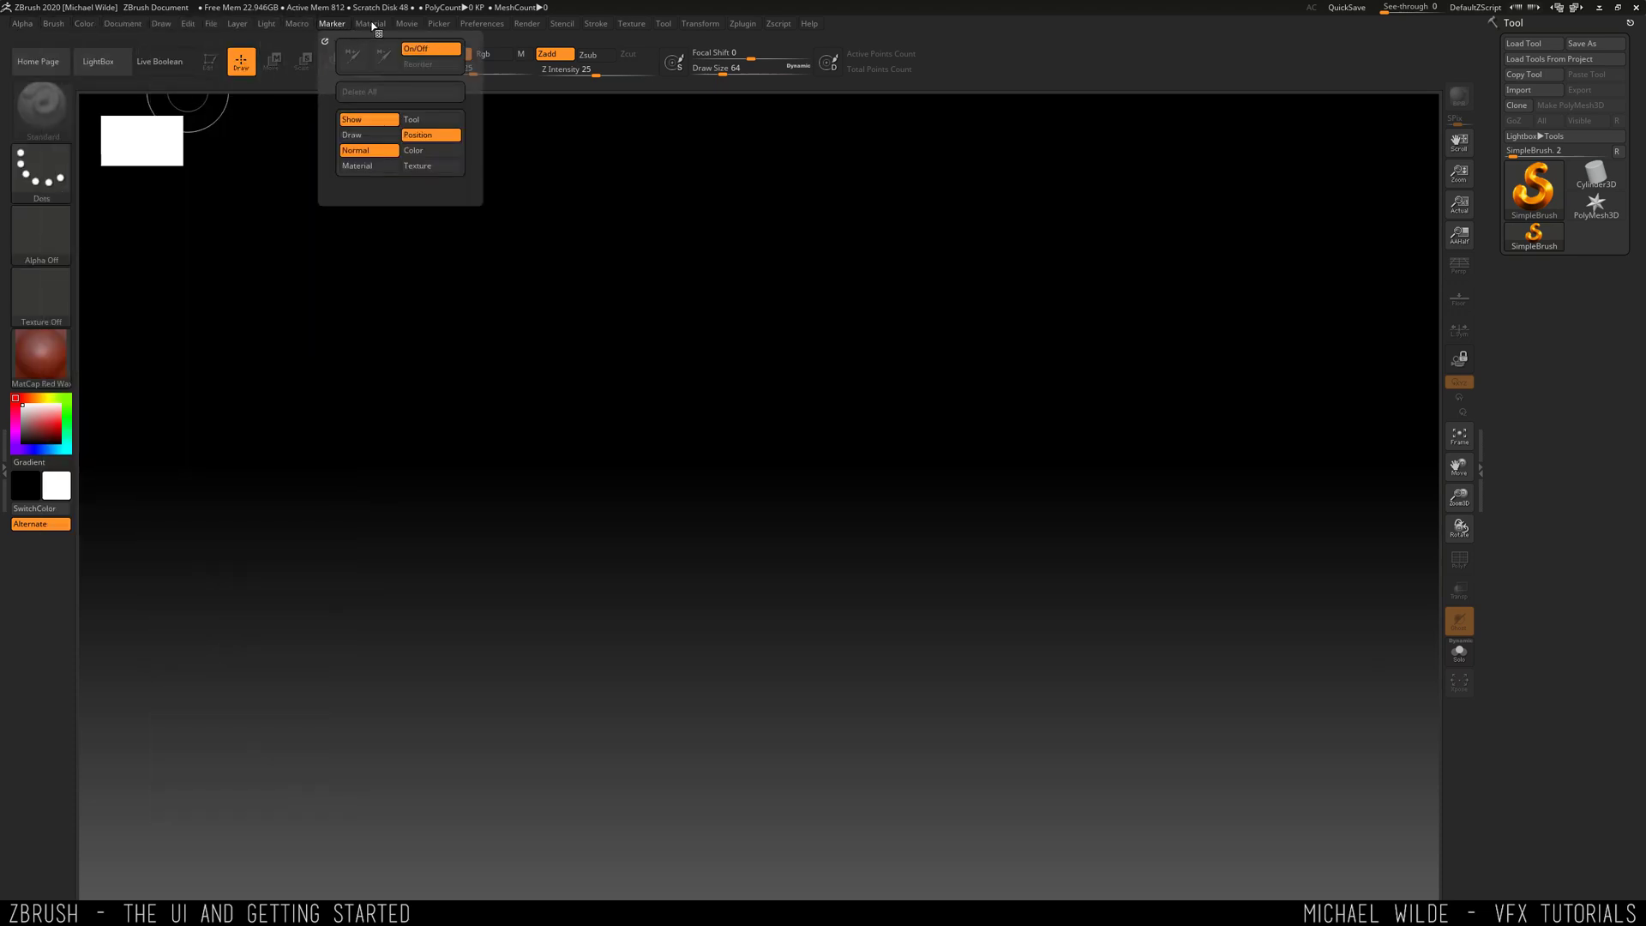
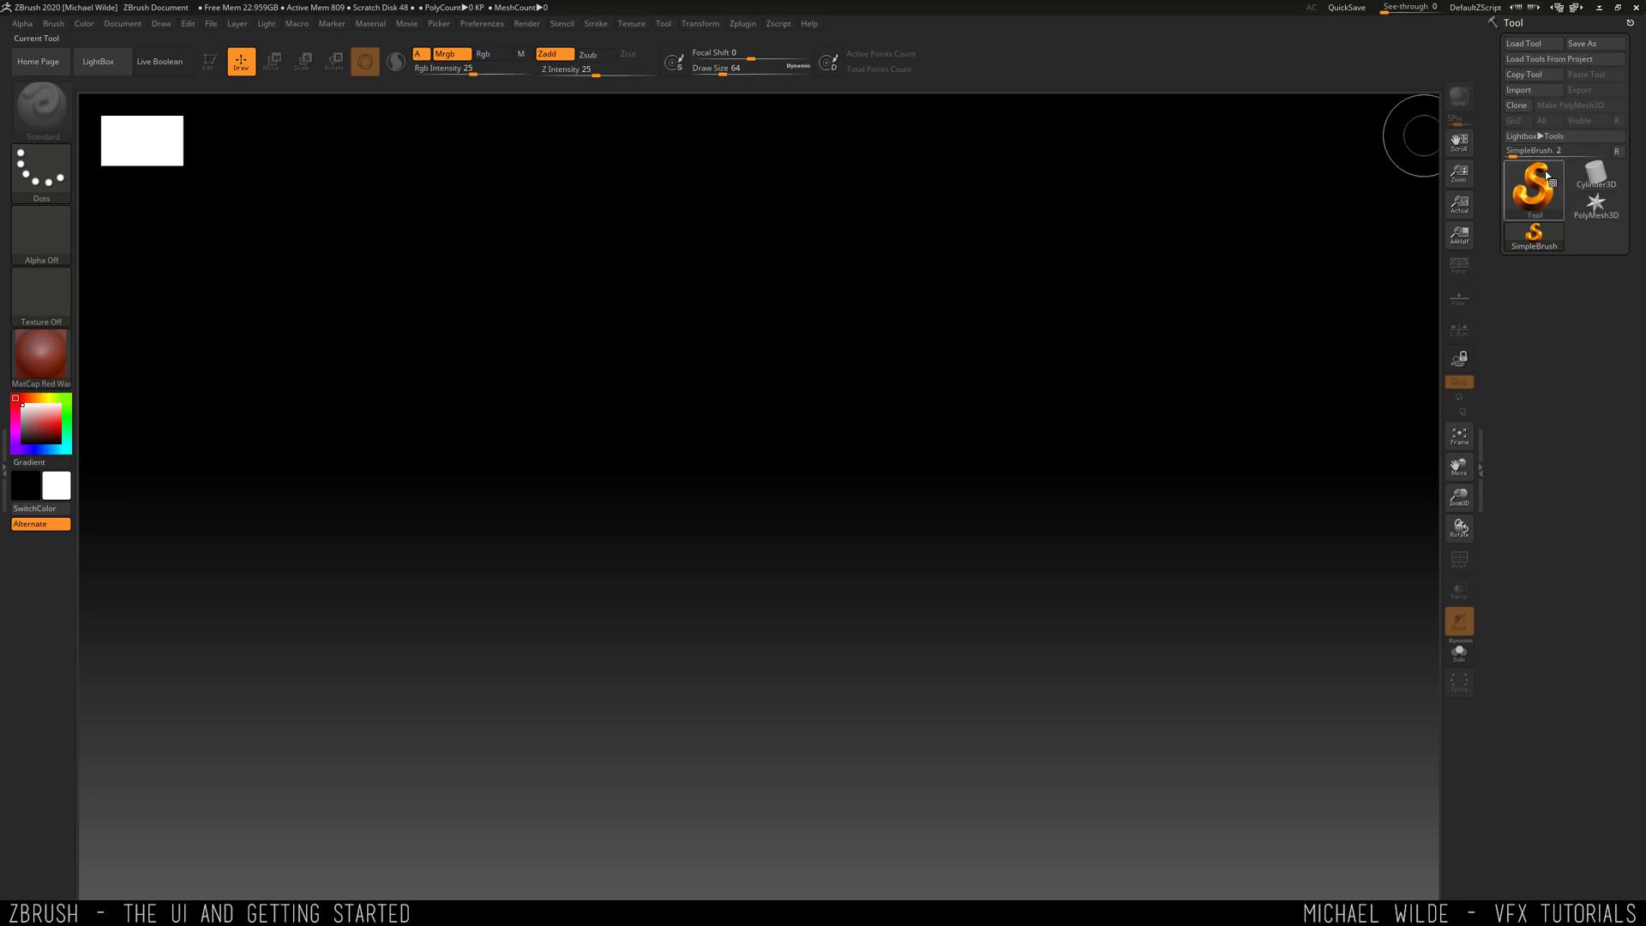
# - Make Cylinder3D the current tool in place of SimpleBrush
pyautogui.moveTo(1543, 196)
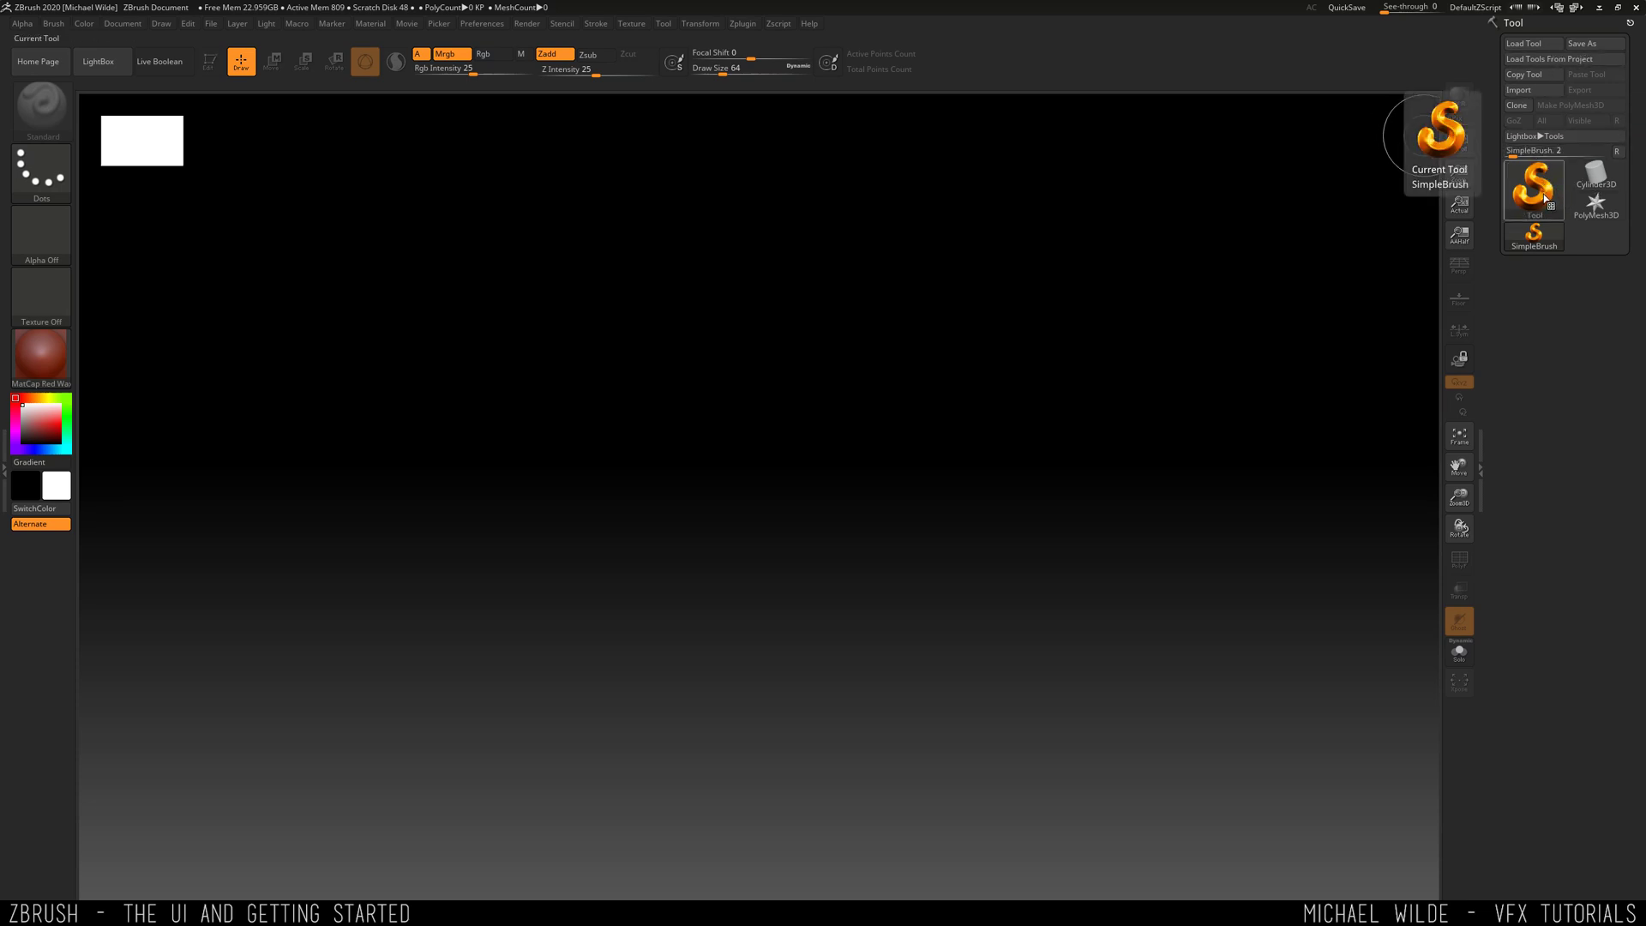
pyautogui.click(1599, 176)
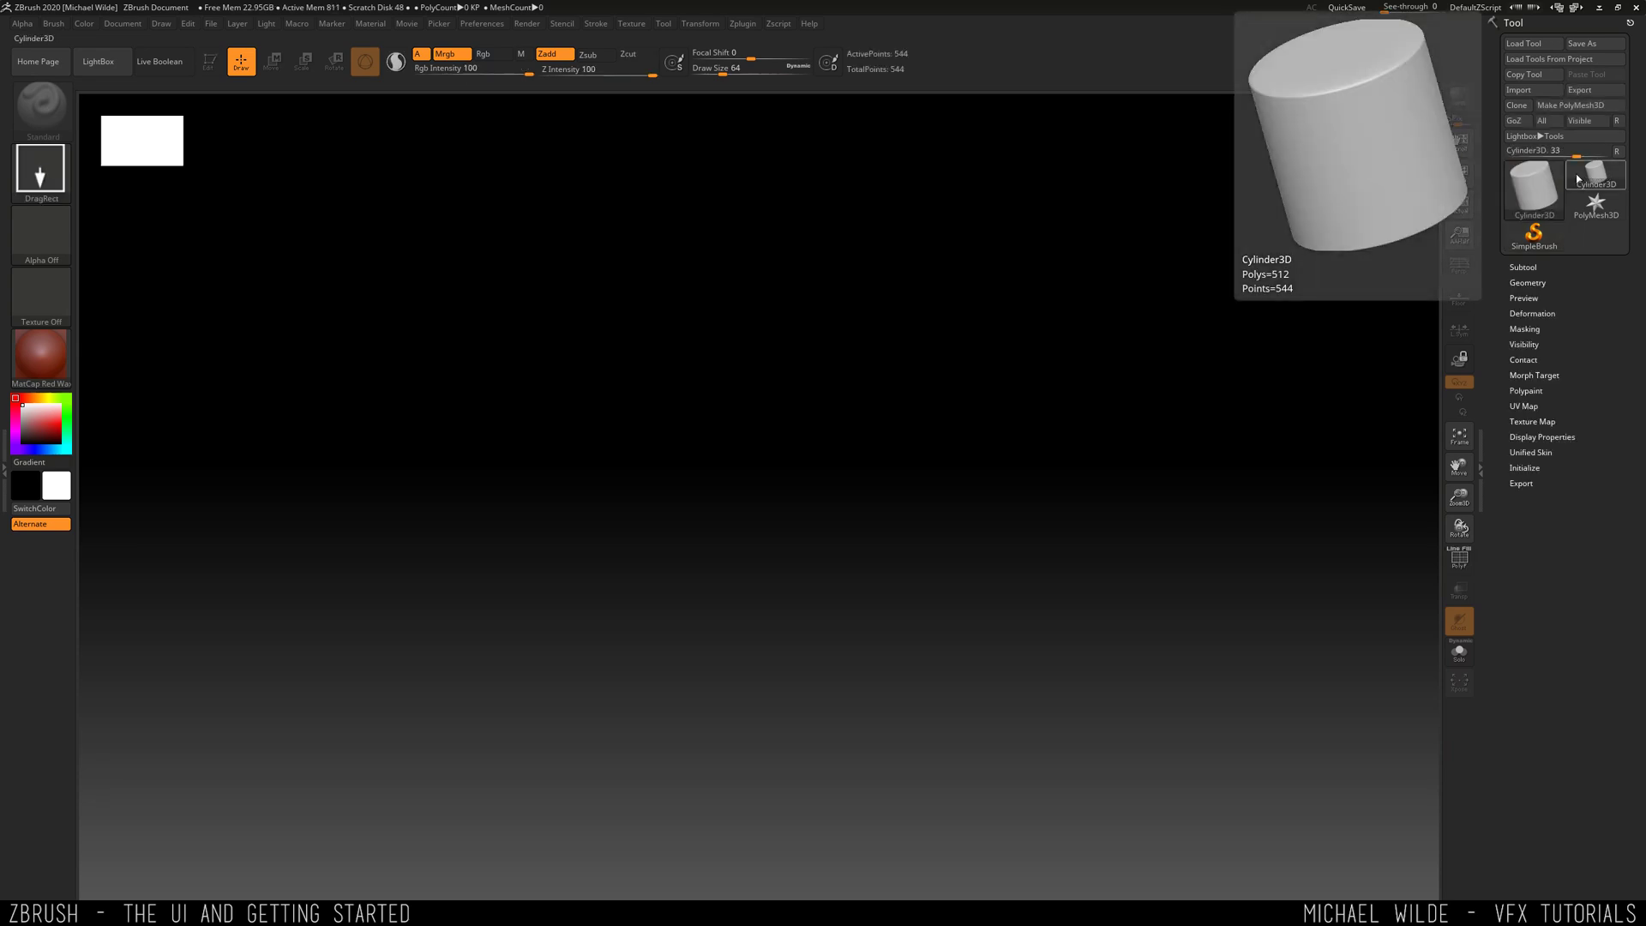
pyautogui.moveTo(1551, 243)
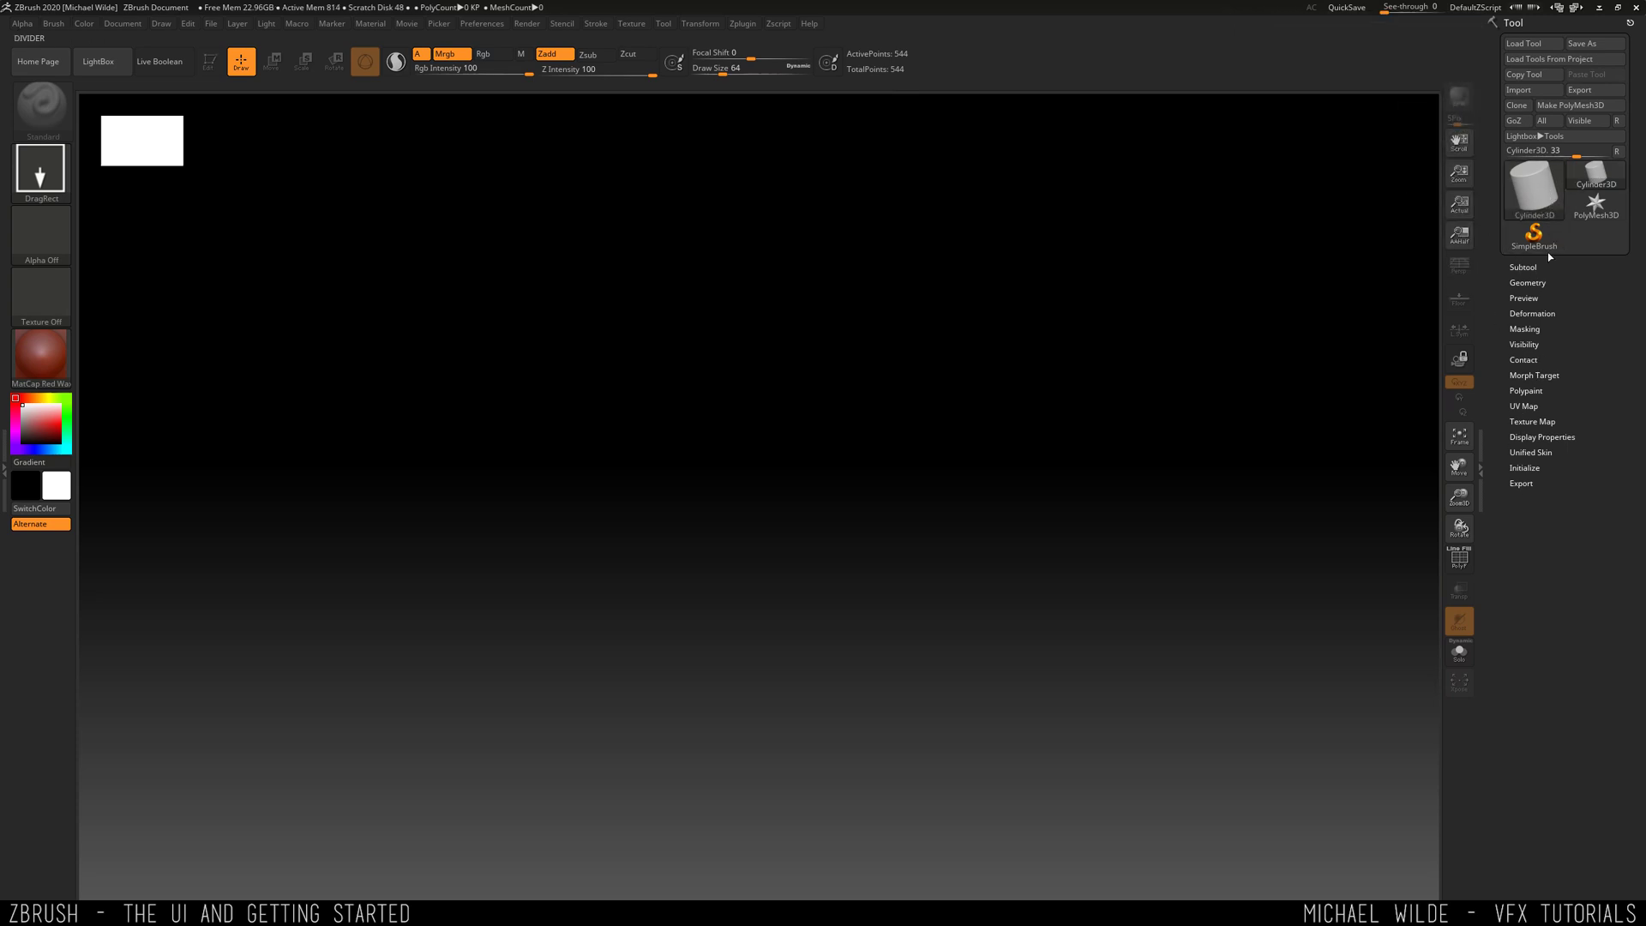
# - Examine the Cylinder3D tool's subpalettes, including Subtool, Geometry, Preview, Deformation and Masking
pyautogui.click(1534, 267)
pyautogui.click(1536, 267)
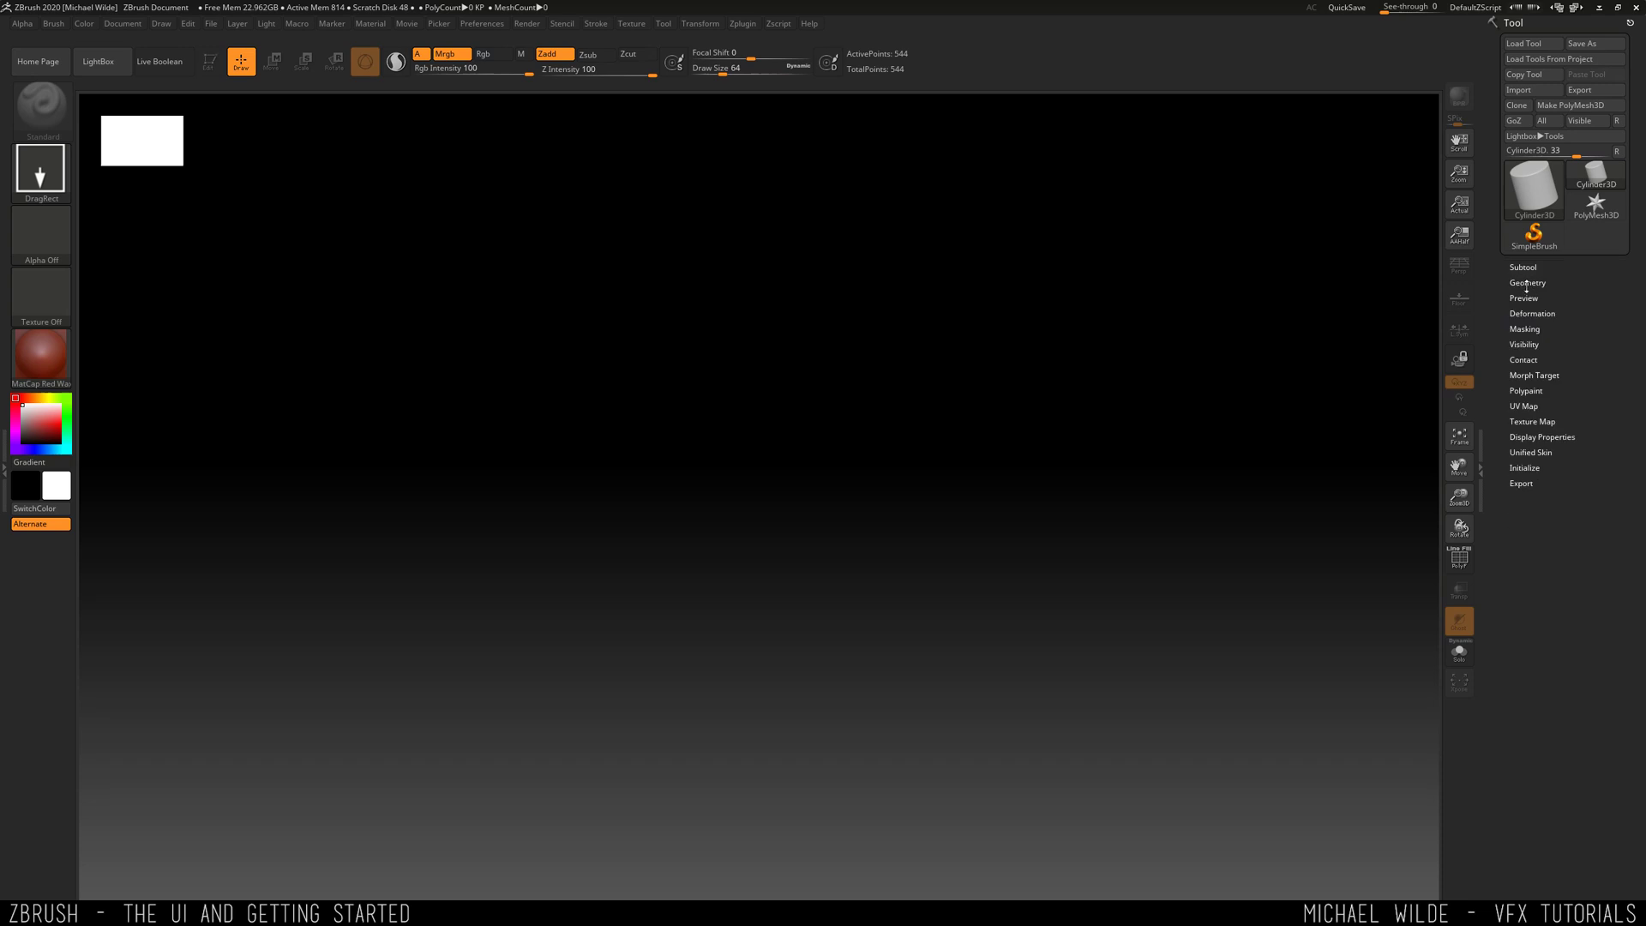
pyautogui.click(1528, 283)
pyautogui.click(1529, 283)
pyautogui.click(1524, 297)
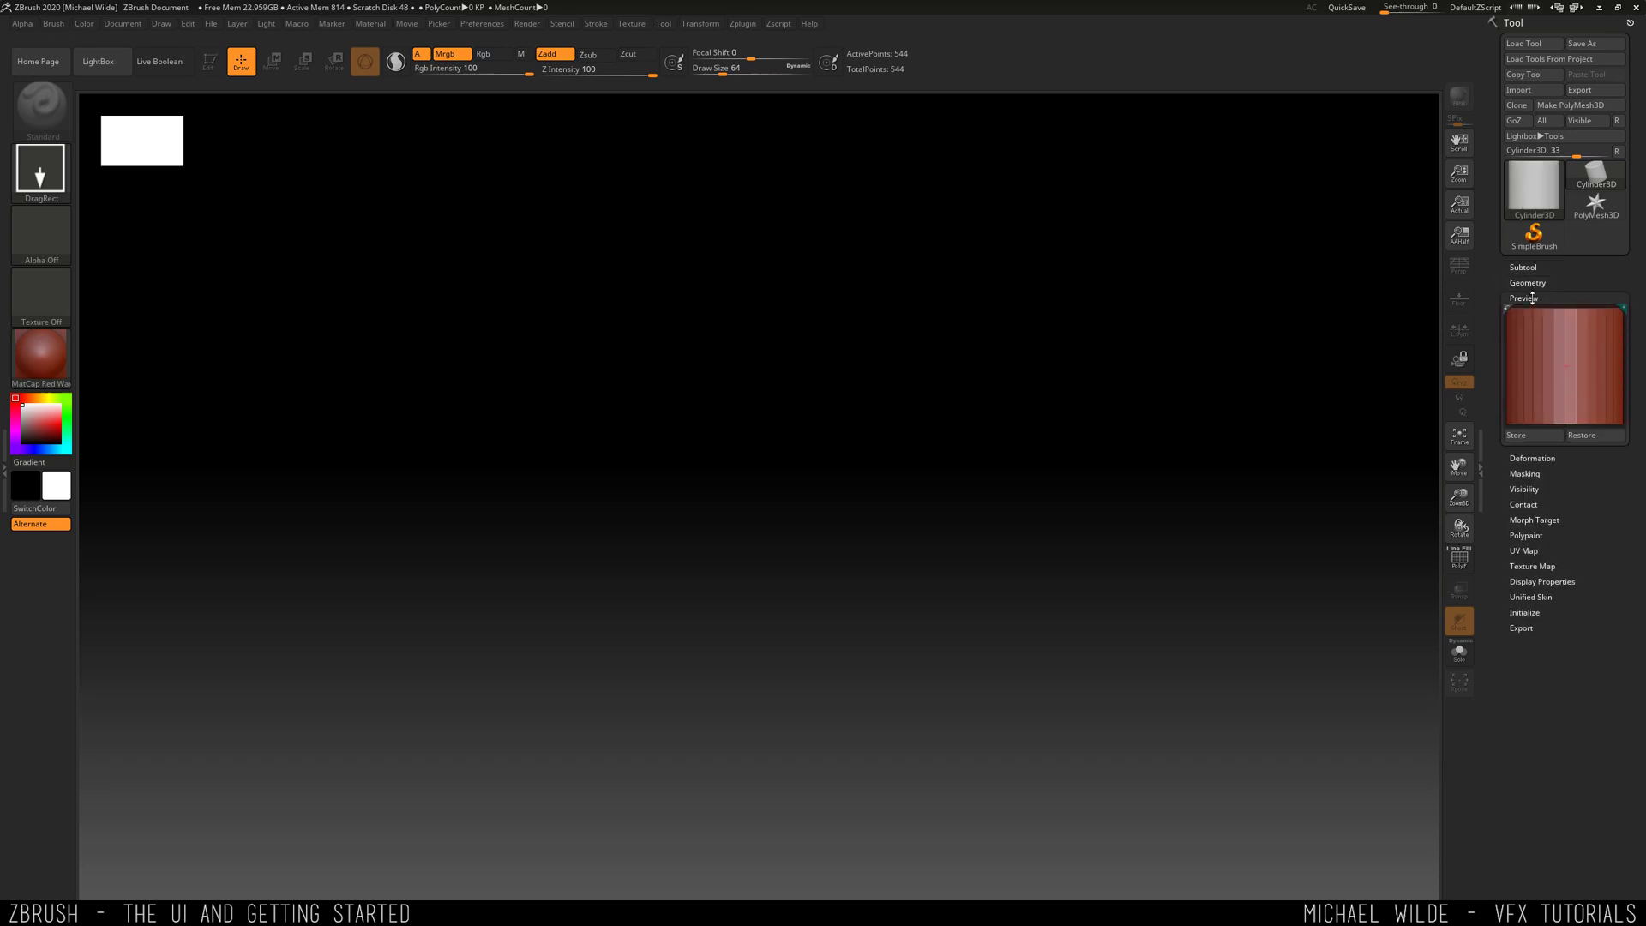
pyautogui.click(1524, 298)
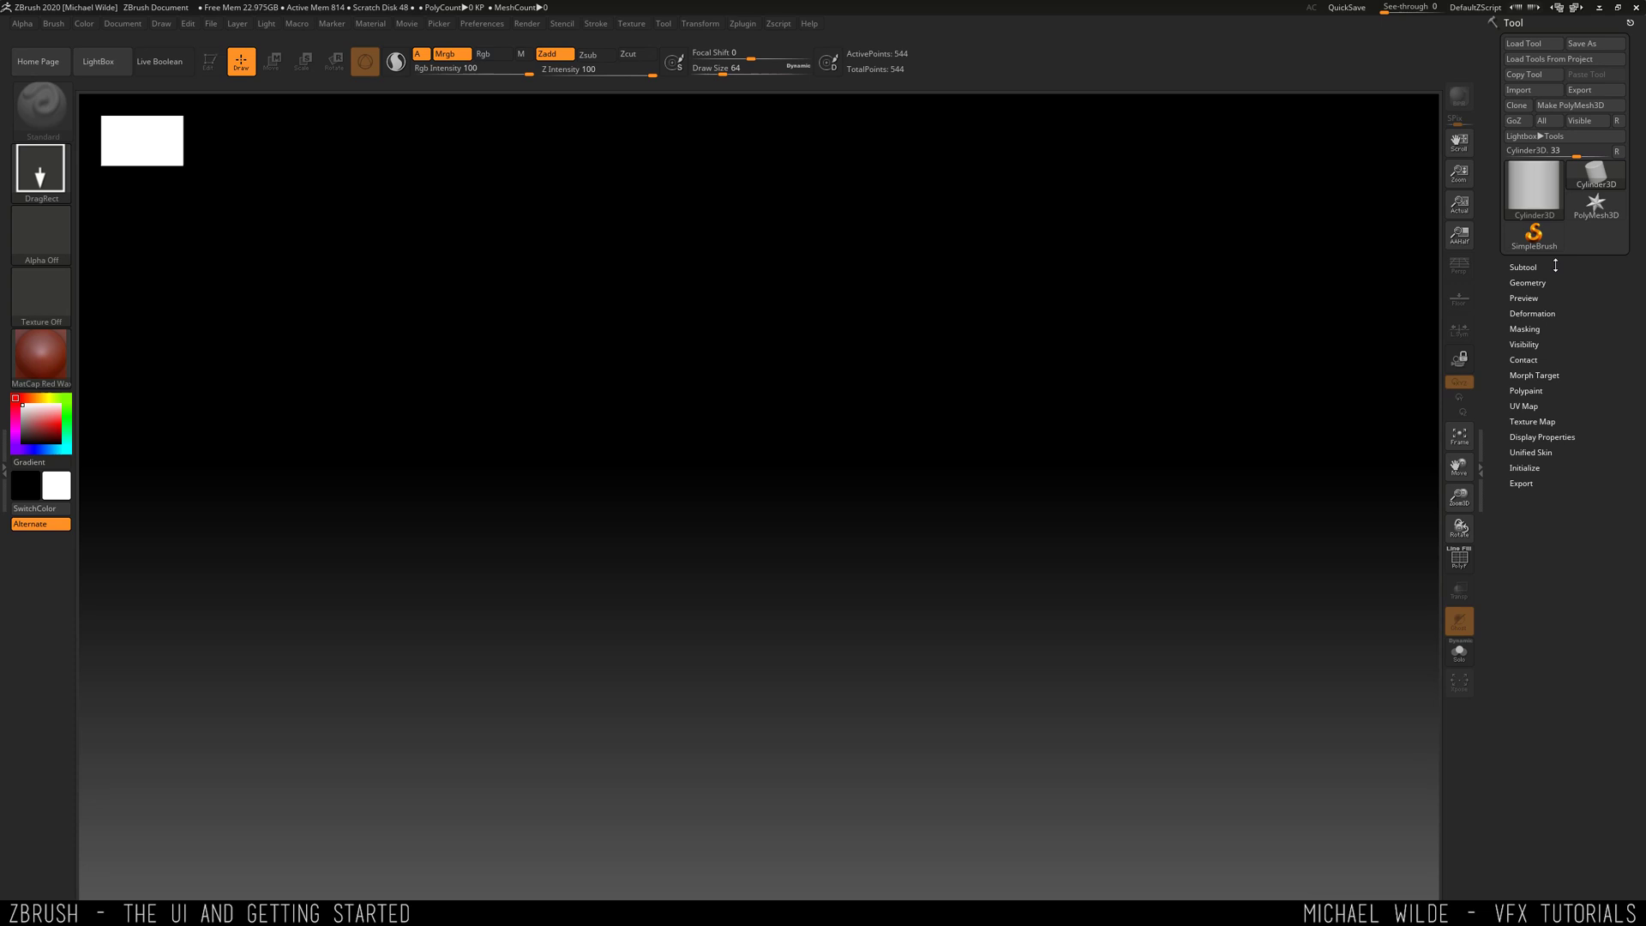
pyautogui.click(1553, 421)
pyautogui.click(1526, 327)
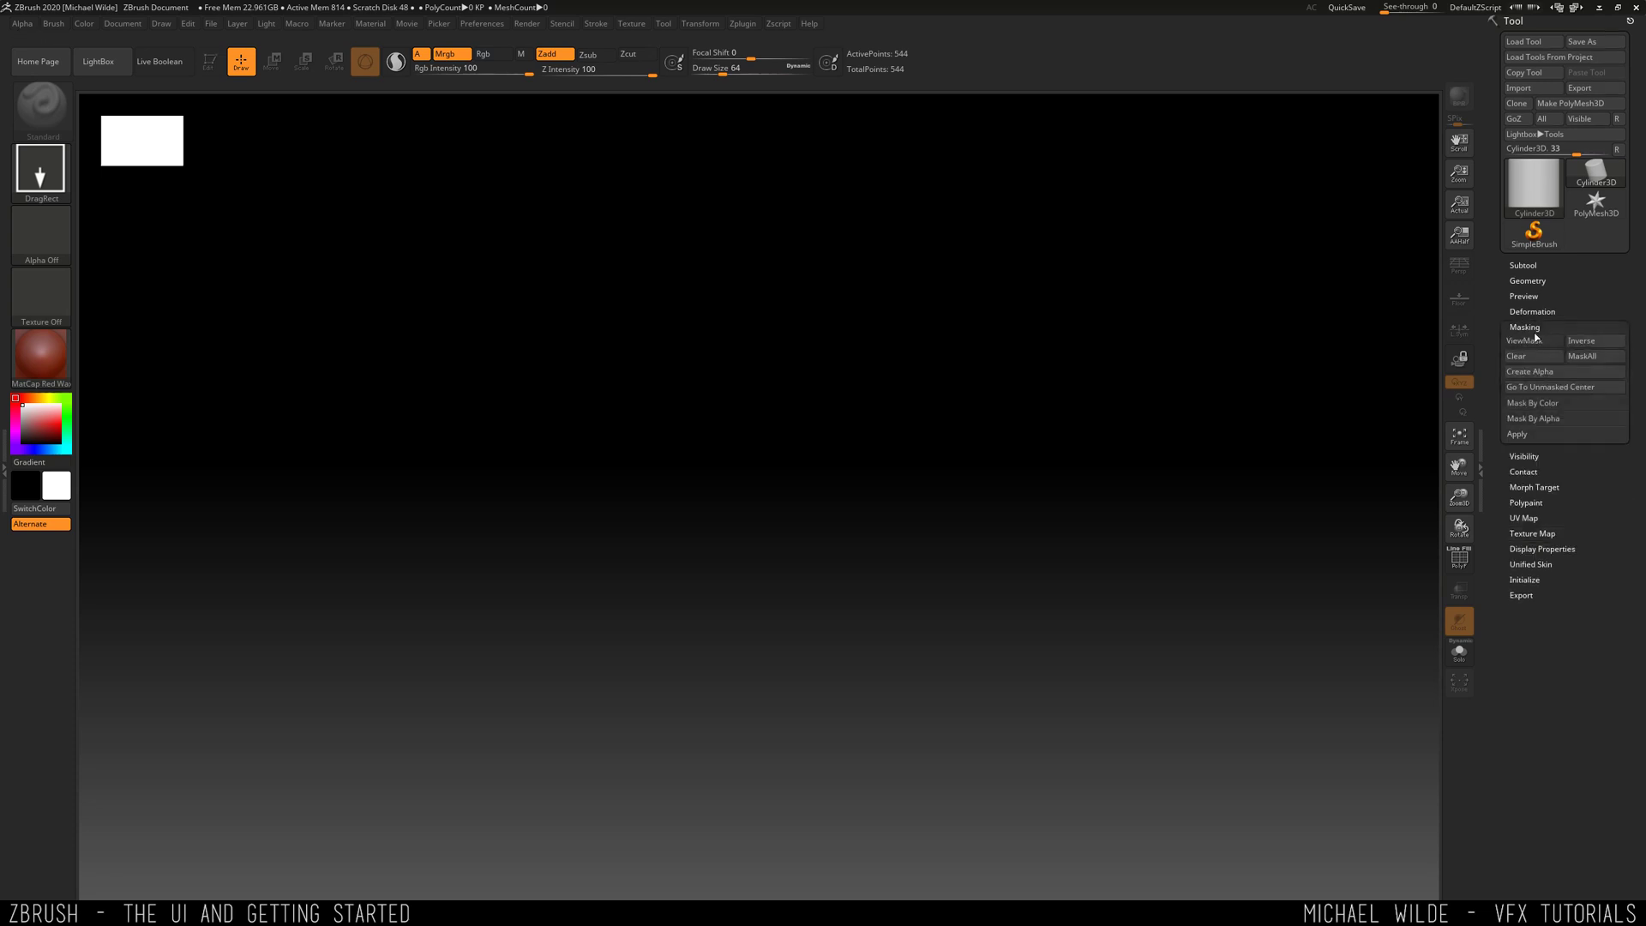
pyautogui.click(1531, 325)
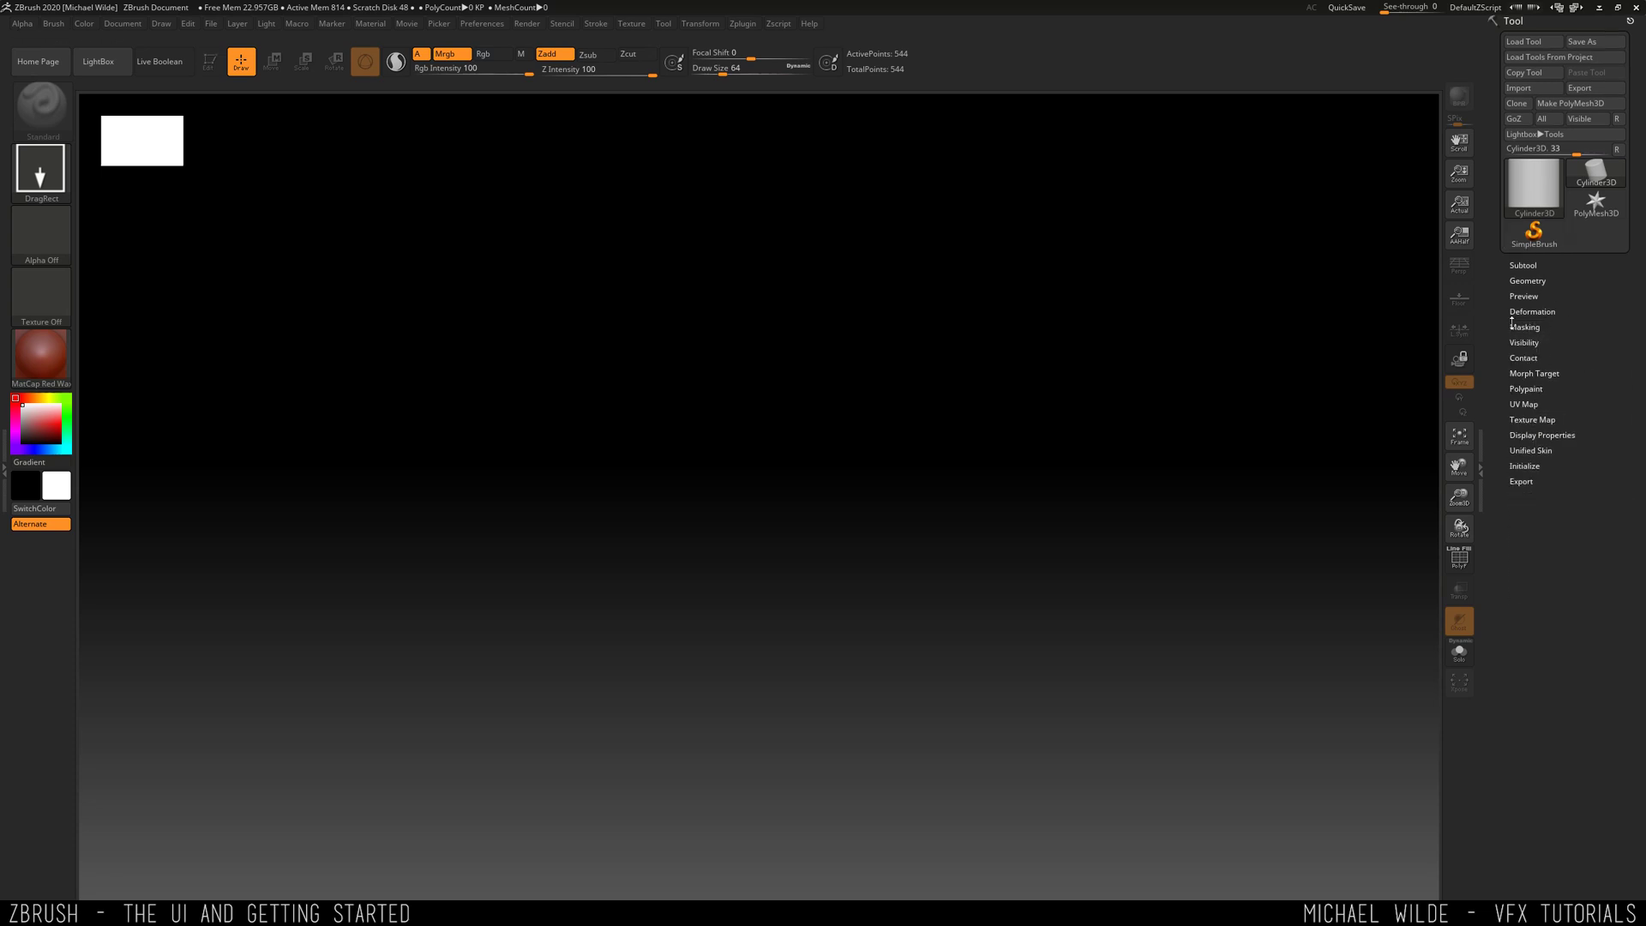
pyautogui.click(1524, 264)
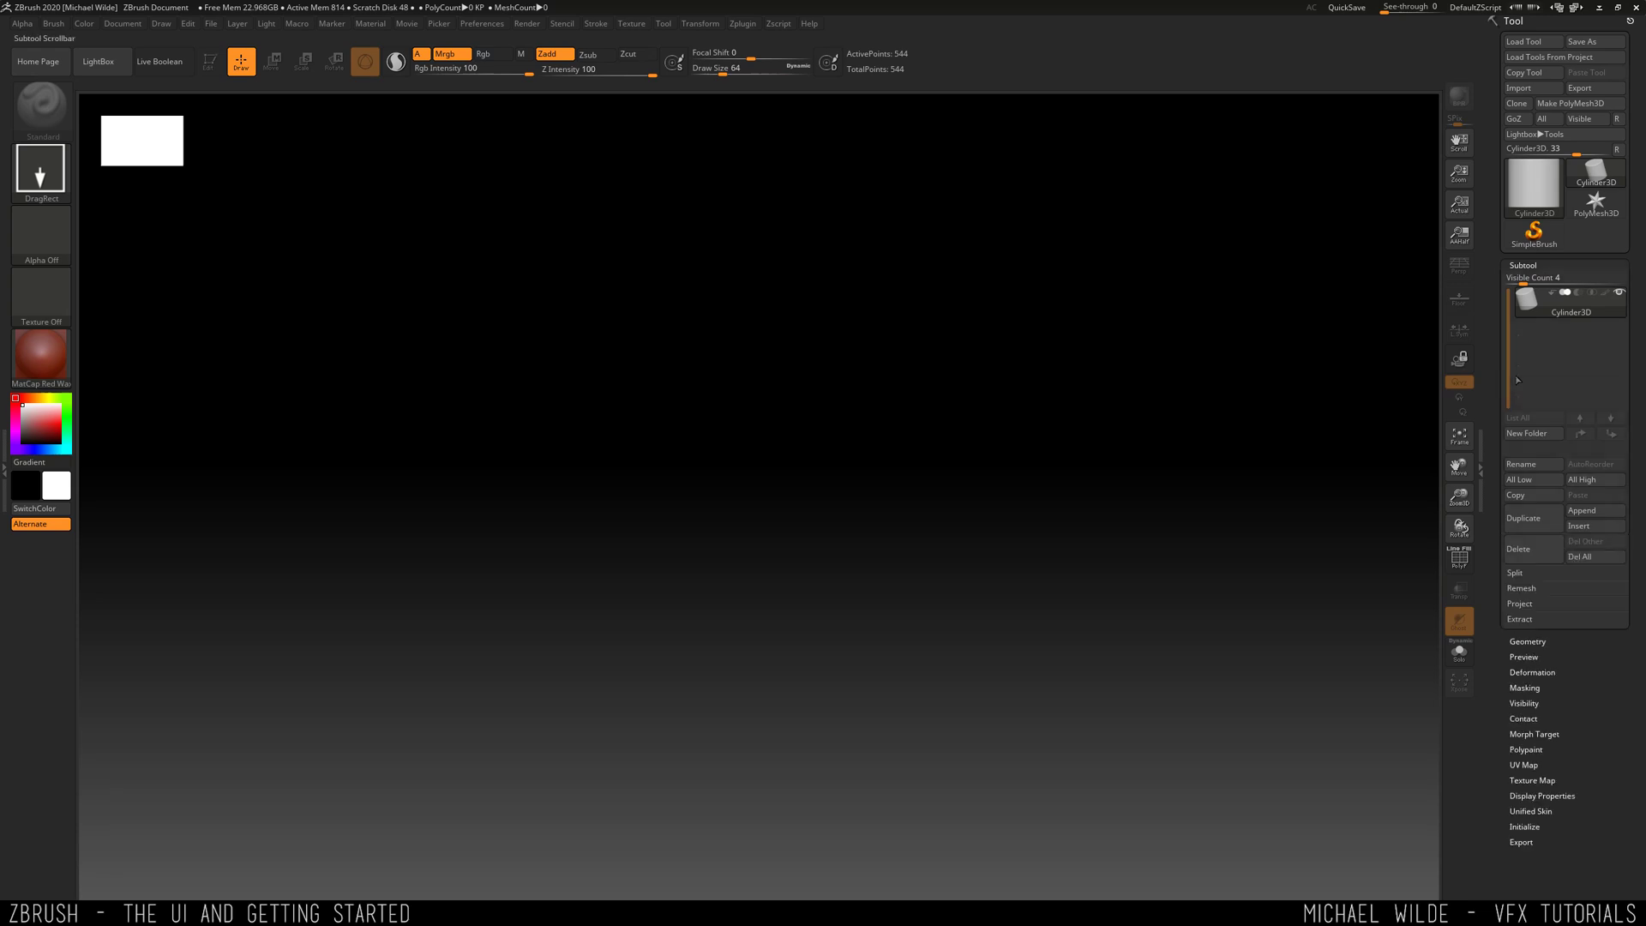
pyautogui.click(1528, 642)
pyautogui.click(1525, 430)
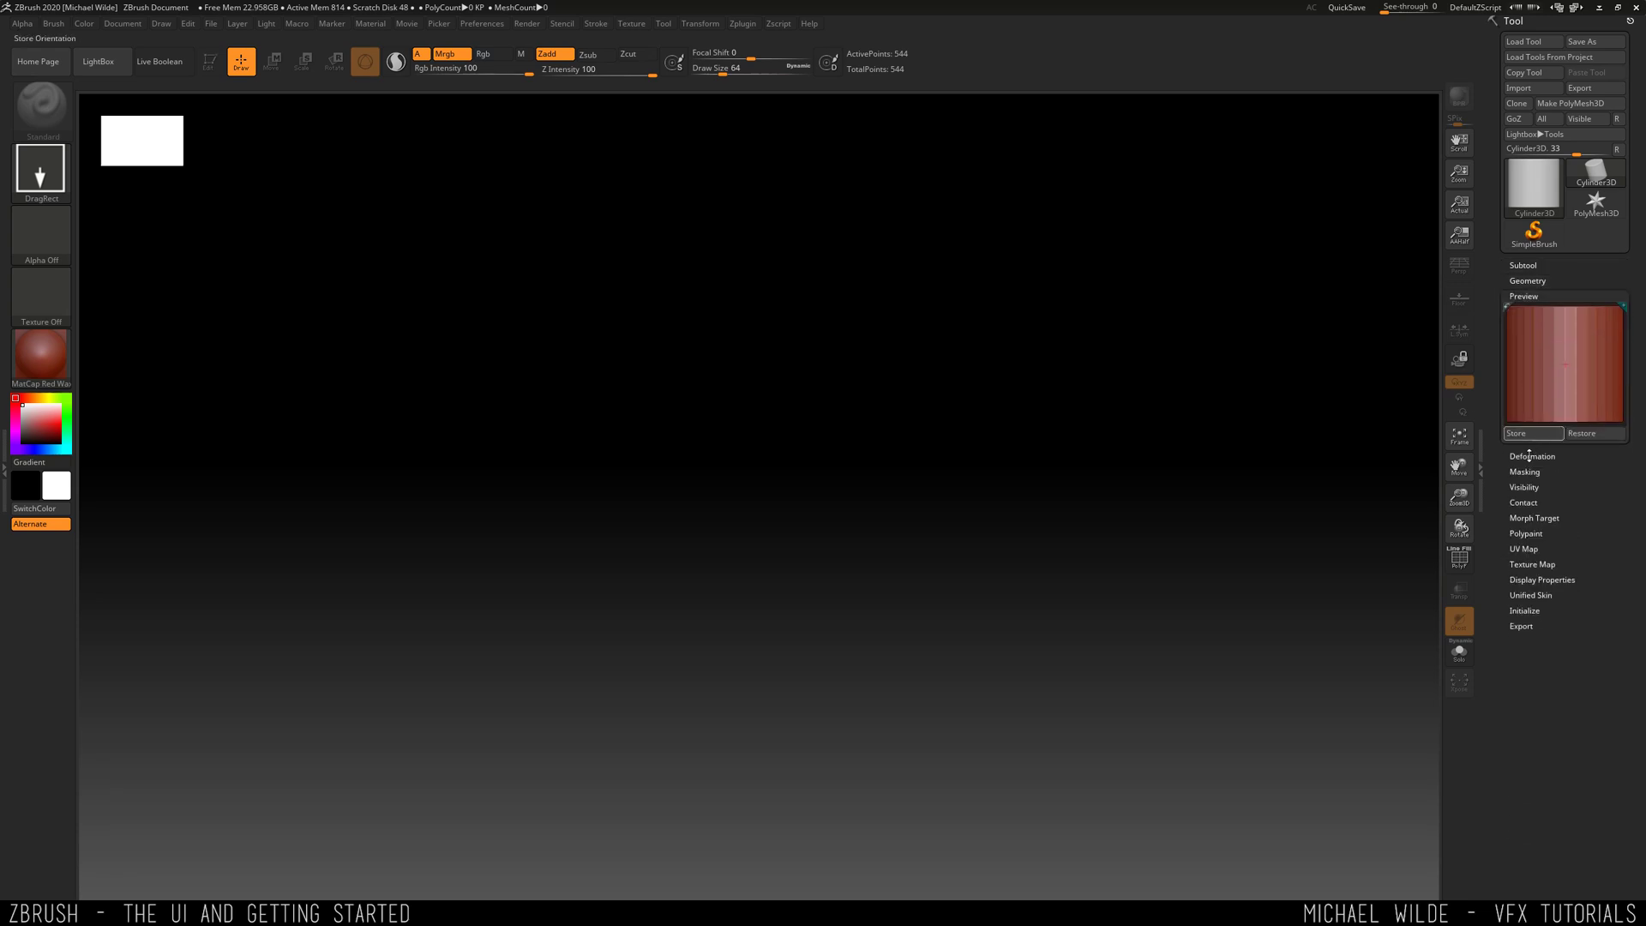
pyautogui.click(1529, 455)
pyautogui.click(1532, 311)
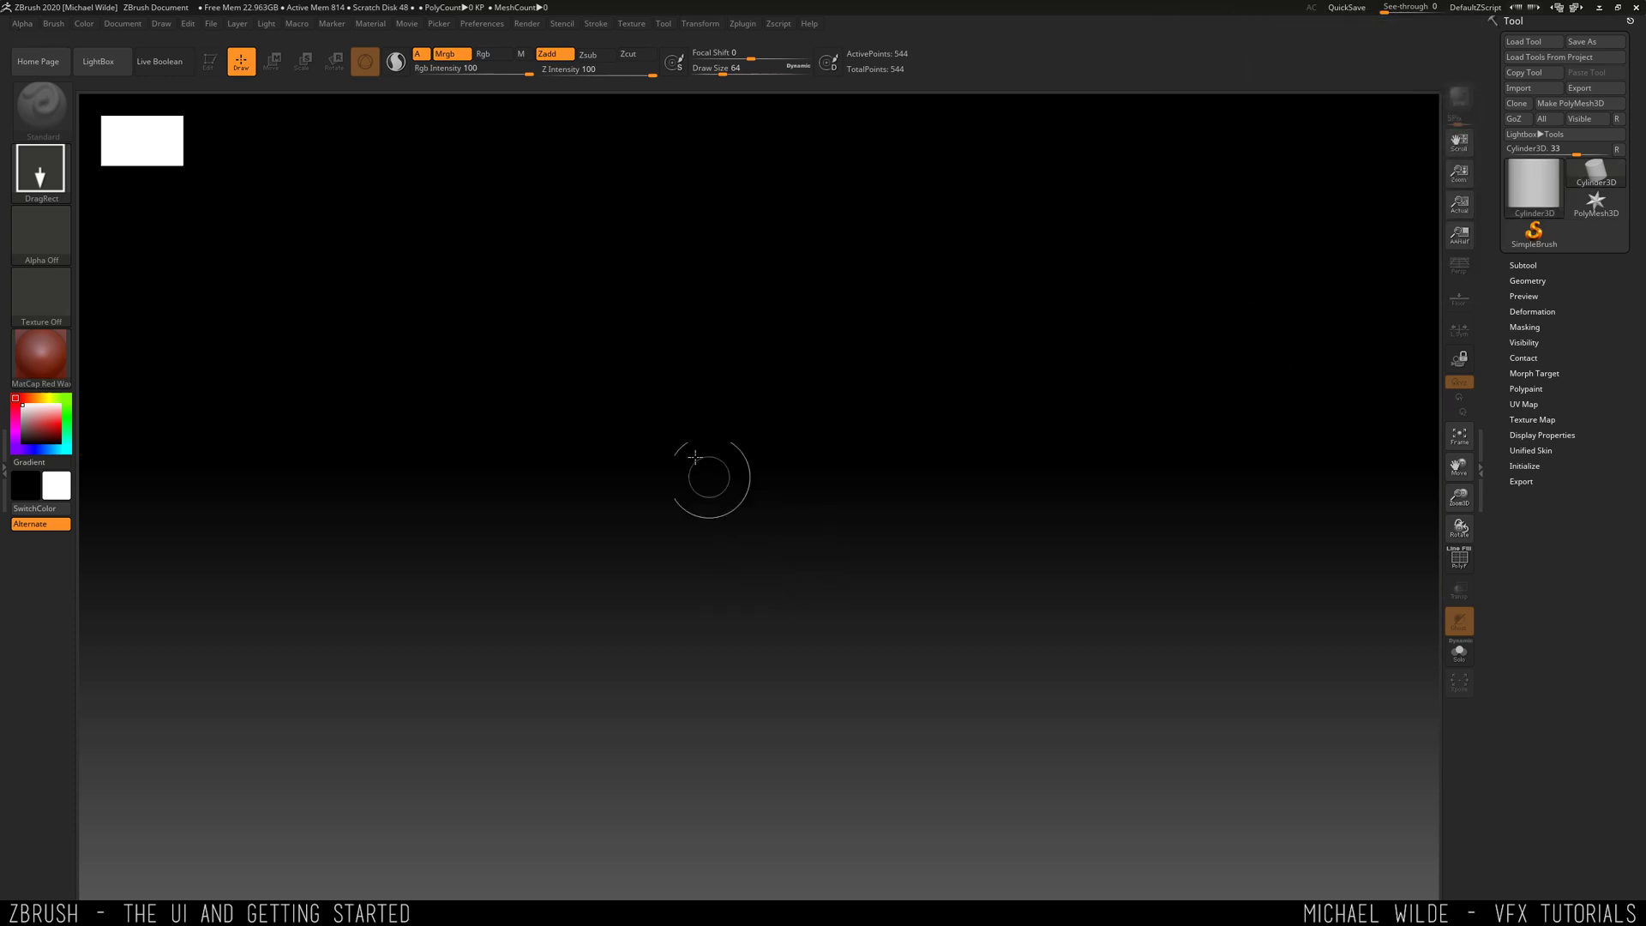
# - Draw four large overlapping Cylinder3D copies on the canvas, tilting the last one
pyautogui.moveTo(696, 440)
pyautogui.mouseDown()
pyautogui.moveTo(698, 686)
pyautogui.moveTo(900, 552)
pyautogui.moveTo(699, 690)
pyautogui.moveTo(617, 683)
pyautogui.moveTo(720, 694)
pyautogui.moveTo(775, 680)
pyautogui.moveTo(393, 514)
pyautogui.moveTo(603, 632)
pyautogui.moveTo(662, 698)
pyautogui.mouseUp()
pyautogui.press('t')
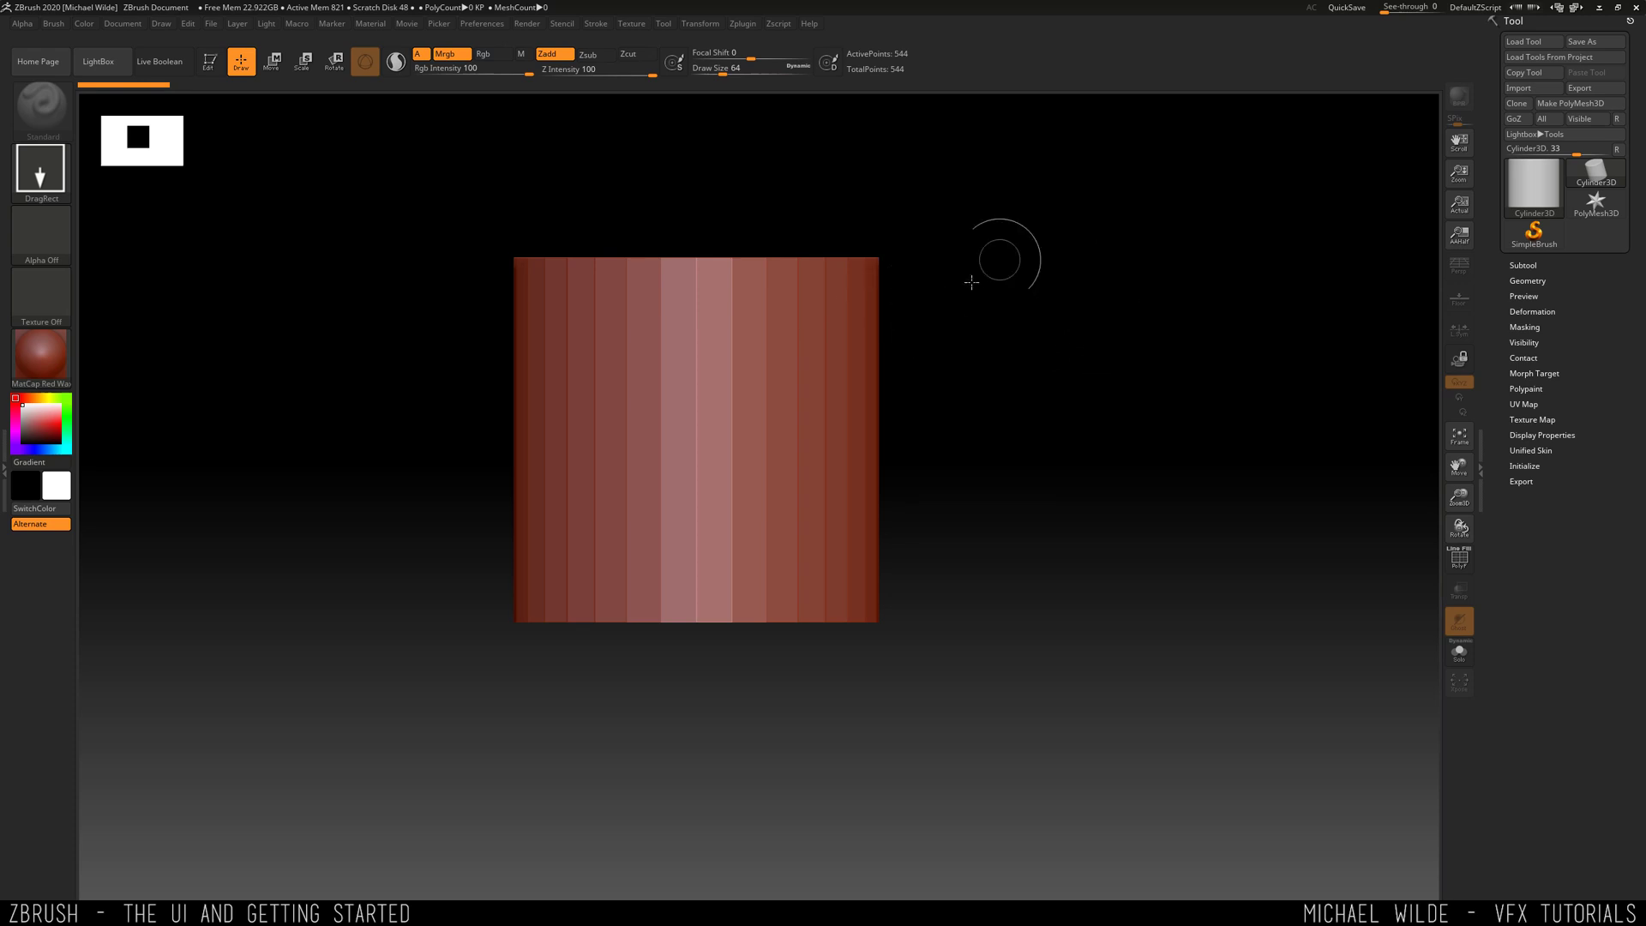
pyautogui.moveTo(934, 349)
pyautogui.mouseDown()
pyautogui.moveTo(965, 489)
pyautogui.moveTo(923, 602)
pyautogui.mouseUp()
pyautogui.moveTo(821, 489); pyautogui.dragTo(853, 791)
pyautogui.moveTo(497, 356); pyautogui.dragTo(565, 588)
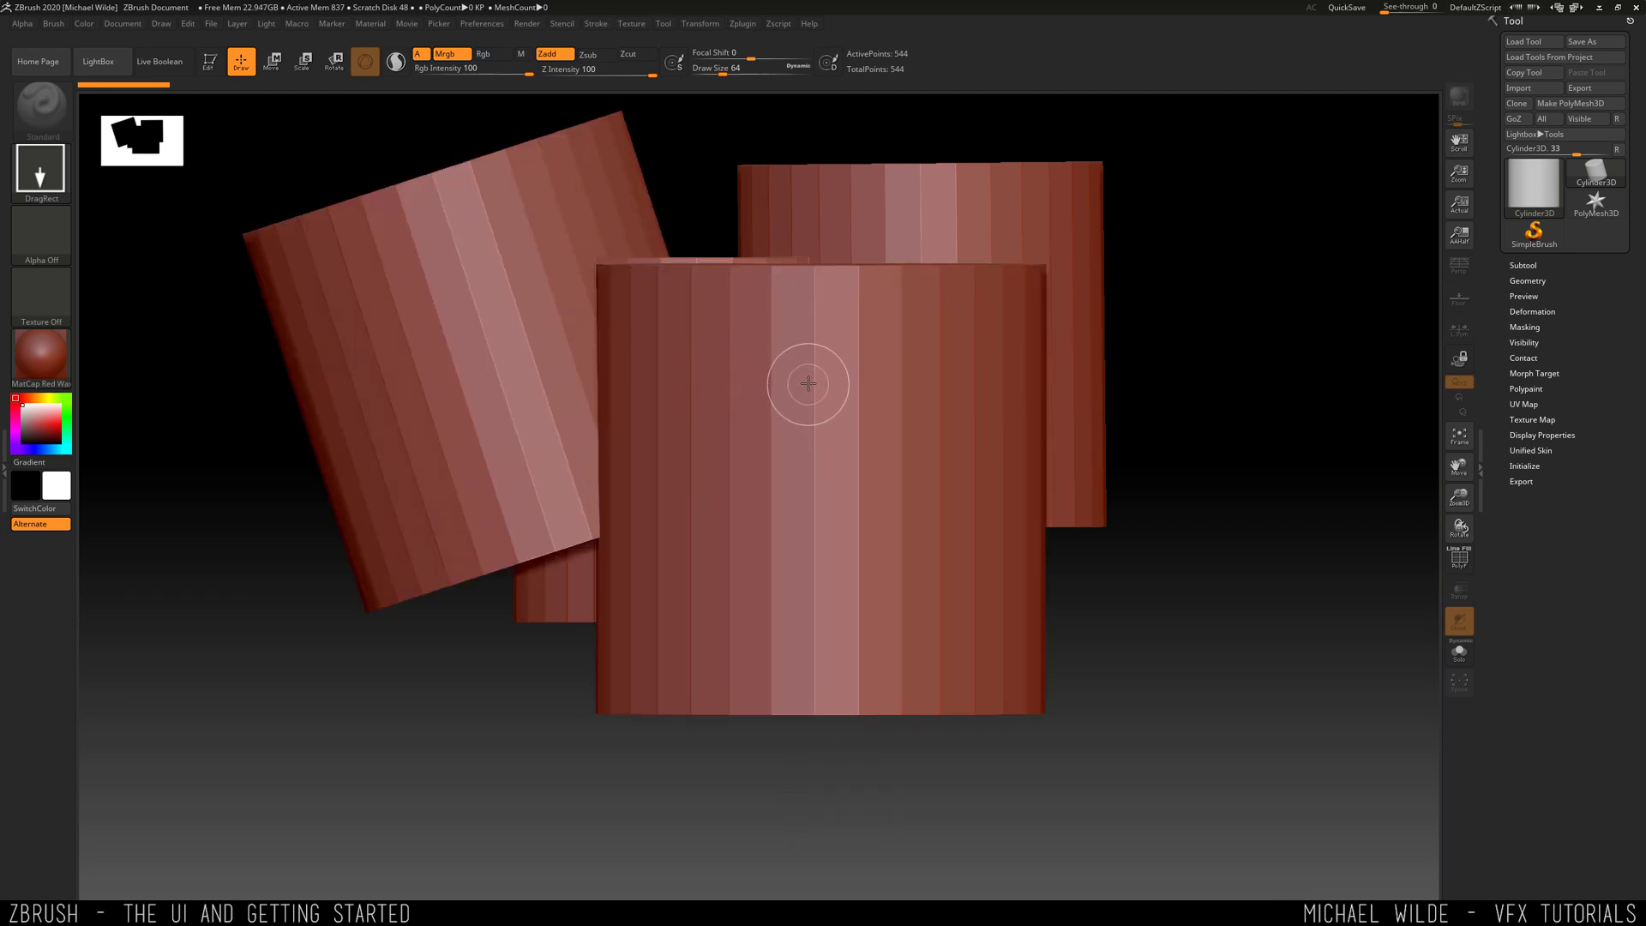
# - Draw two more tilted Cylinder3D copies on the canvas, one very large in front and a small one beside it
pyautogui.moveTo(1054, 338)
pyautogui.mouseDown()
pyautogui.moveTo(933, 549)
pyautogui.moveTo(945, 517)
pyautogui.mouseUp()
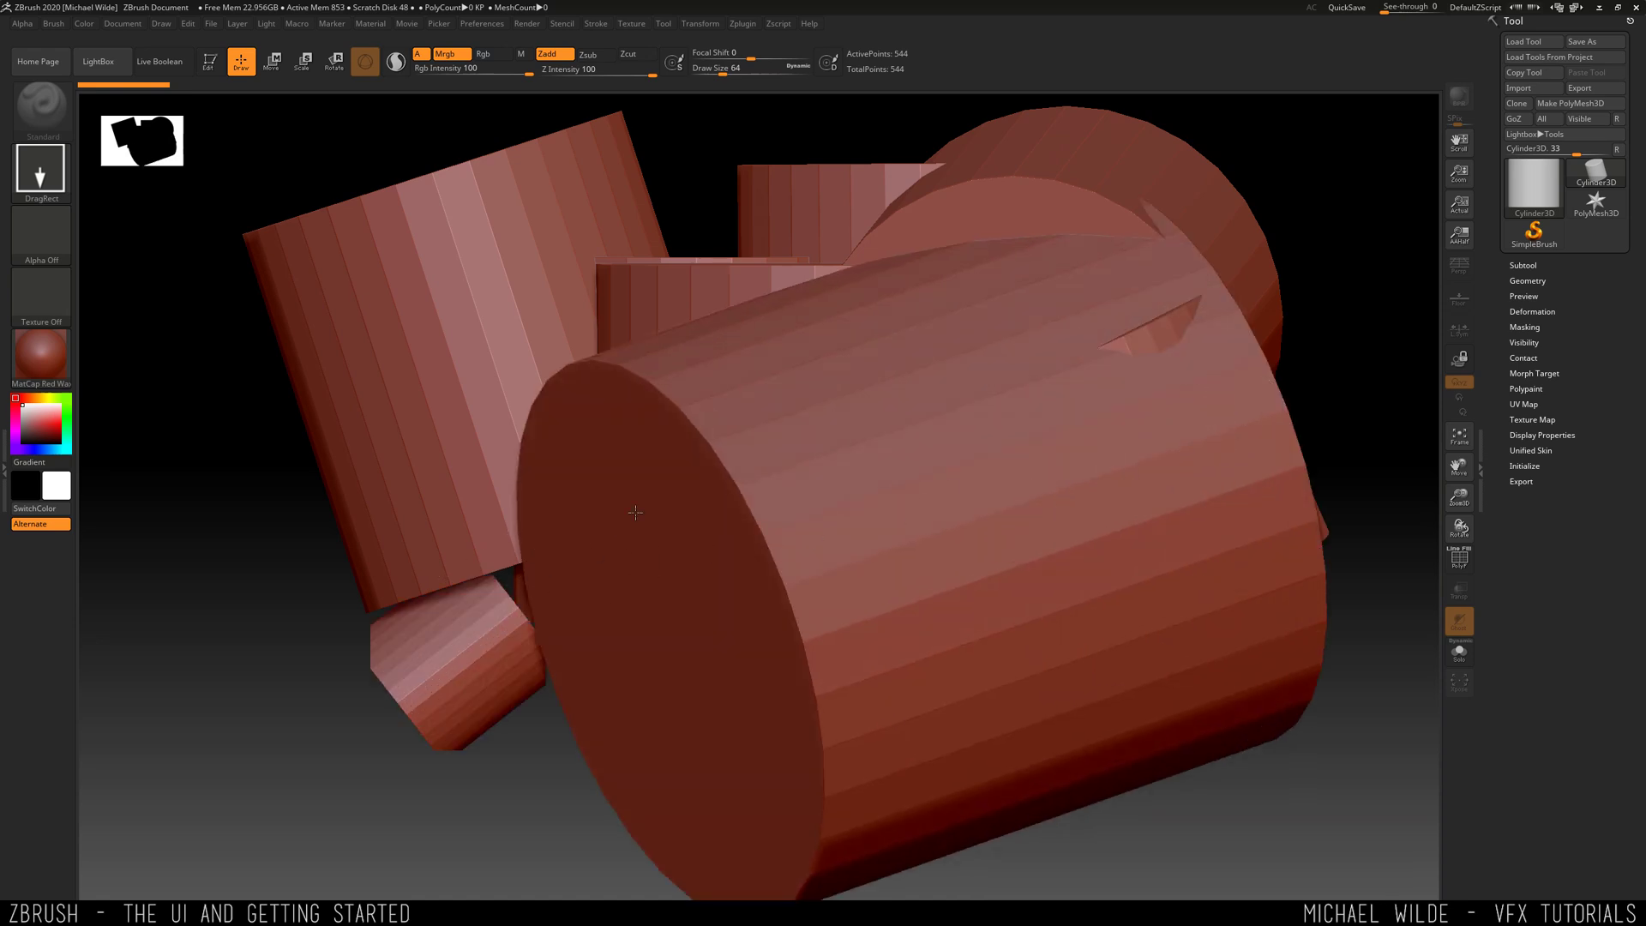
pyautogui.moveTo(635, 512)
pyautogui.mouseDown()
pyautogui.moveTo(326, 848)
pyautogui.moveTo(463, 686)
pyautogui.moveTo(462, 762)
pyautogui.moveTo(365, 770)
pyautogui.mouseUp()
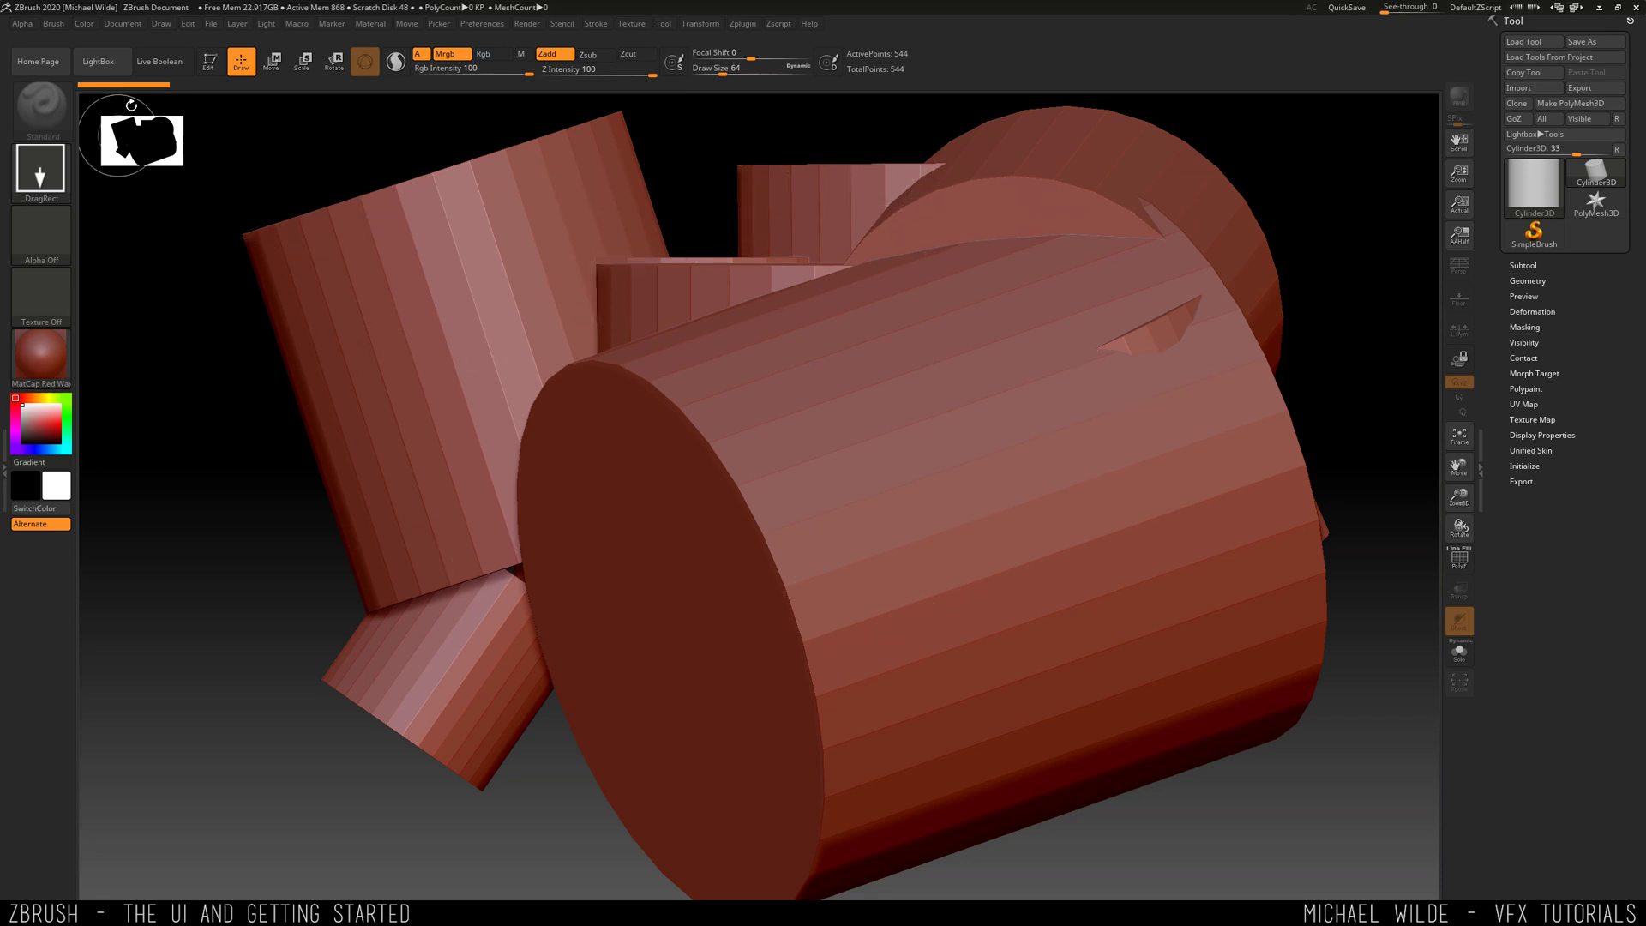
# - Create a new blank document without saving the changes to the current one
pyautogui.click(122, 24)
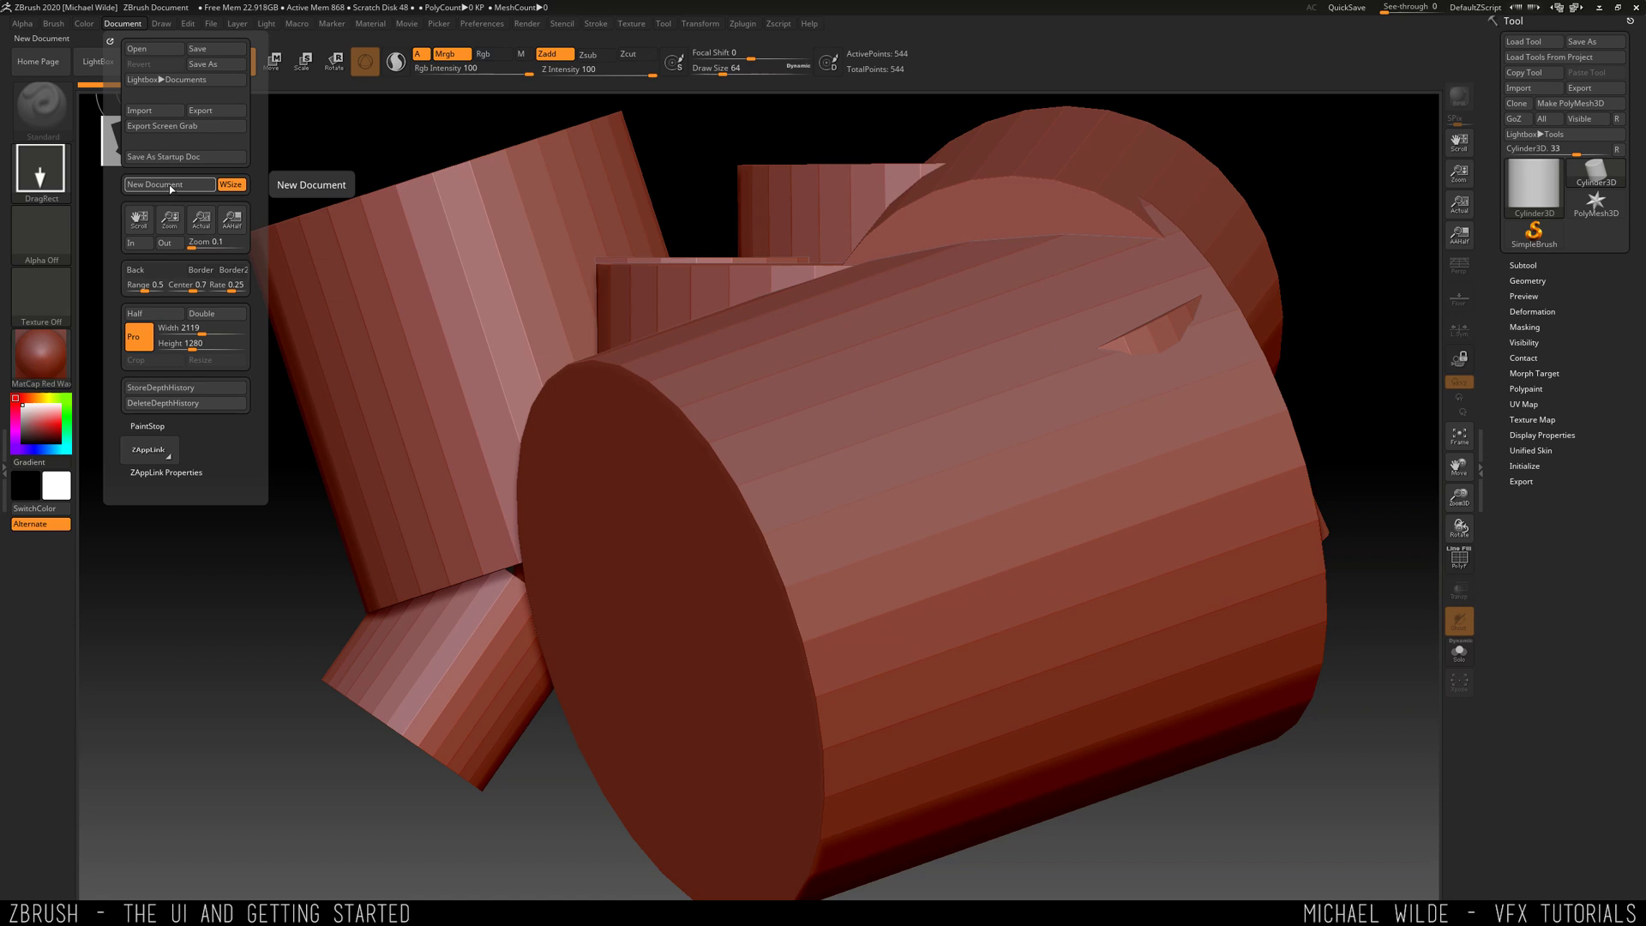
pyautogui.click(168, 183)
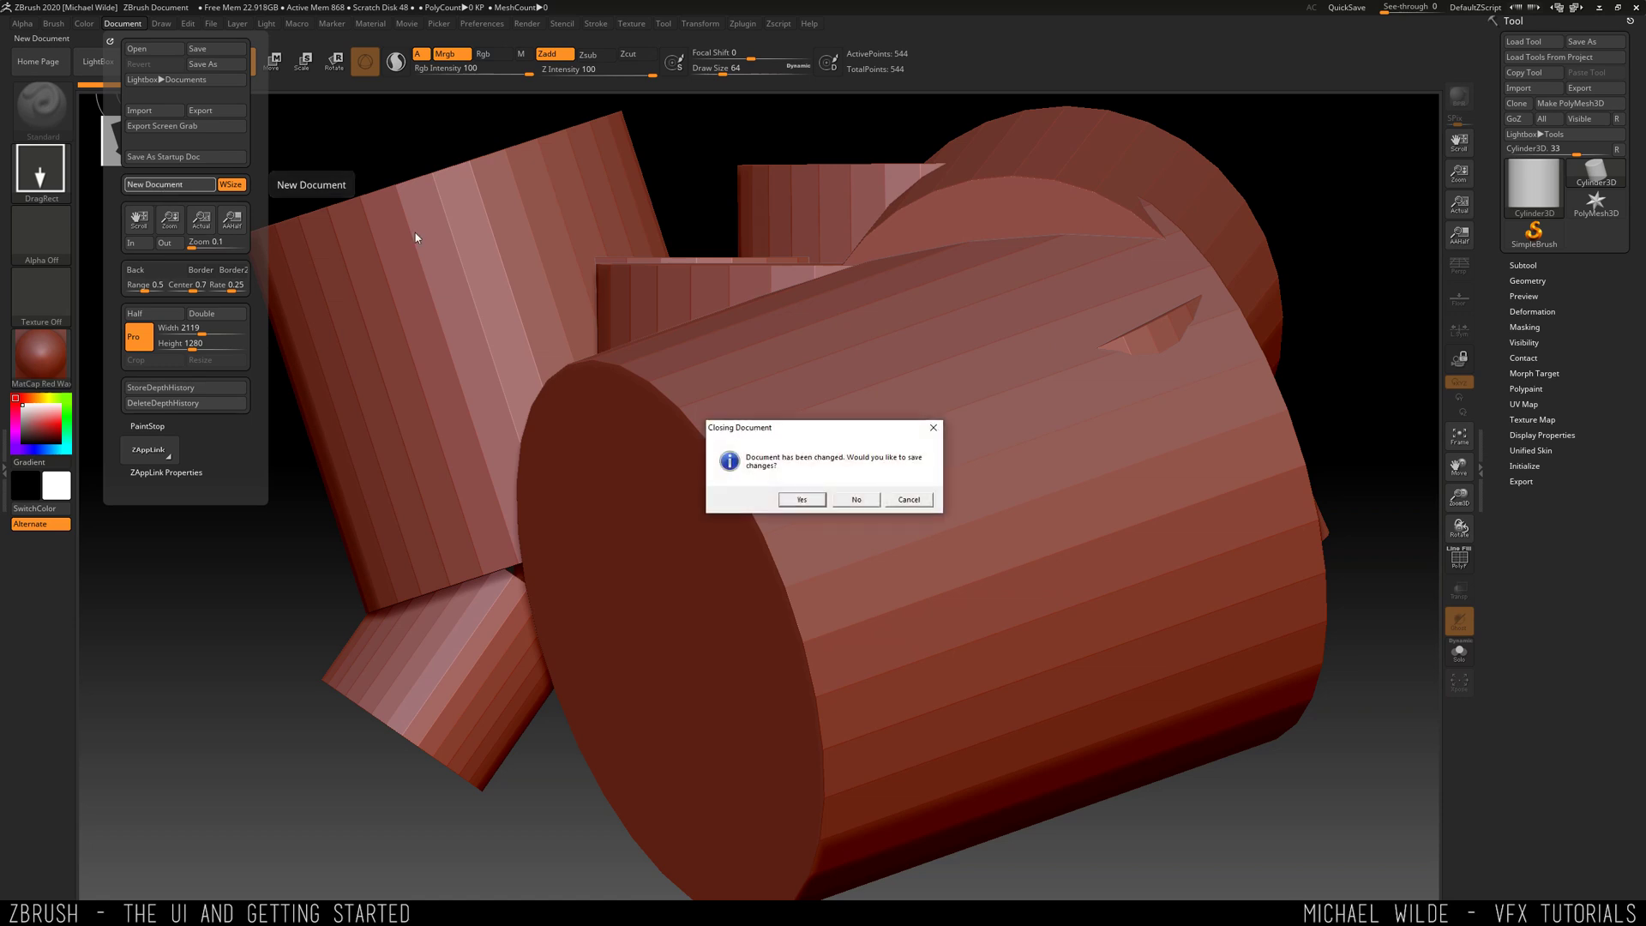
pyautogui.click(857, 500)
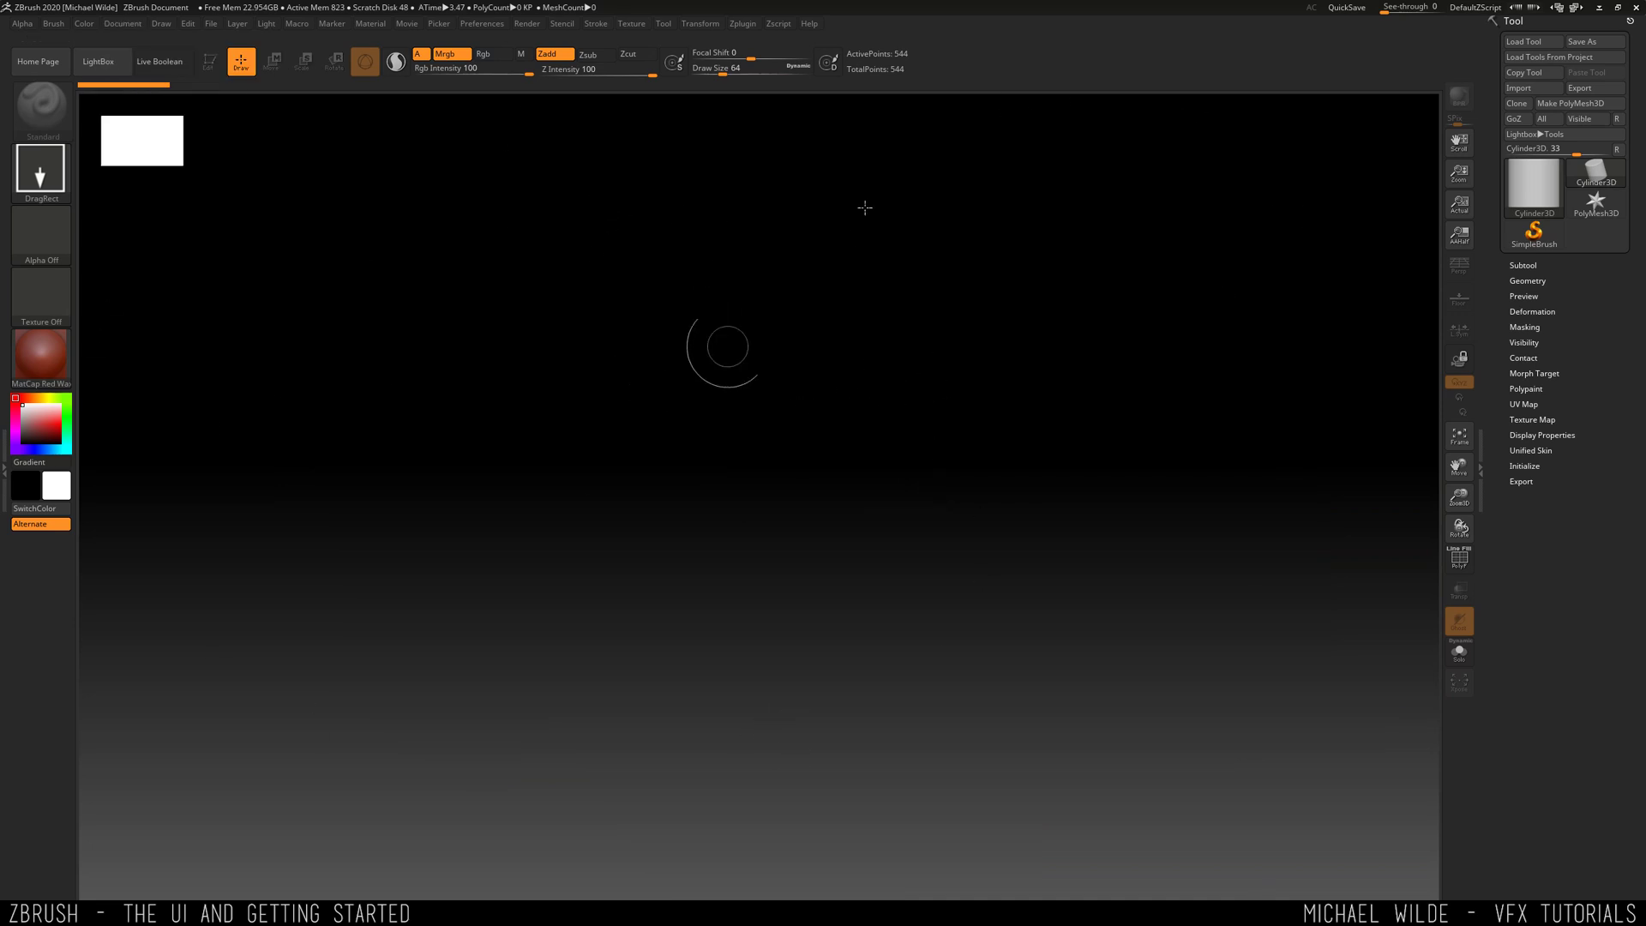
pyautogui.click(122, 24)
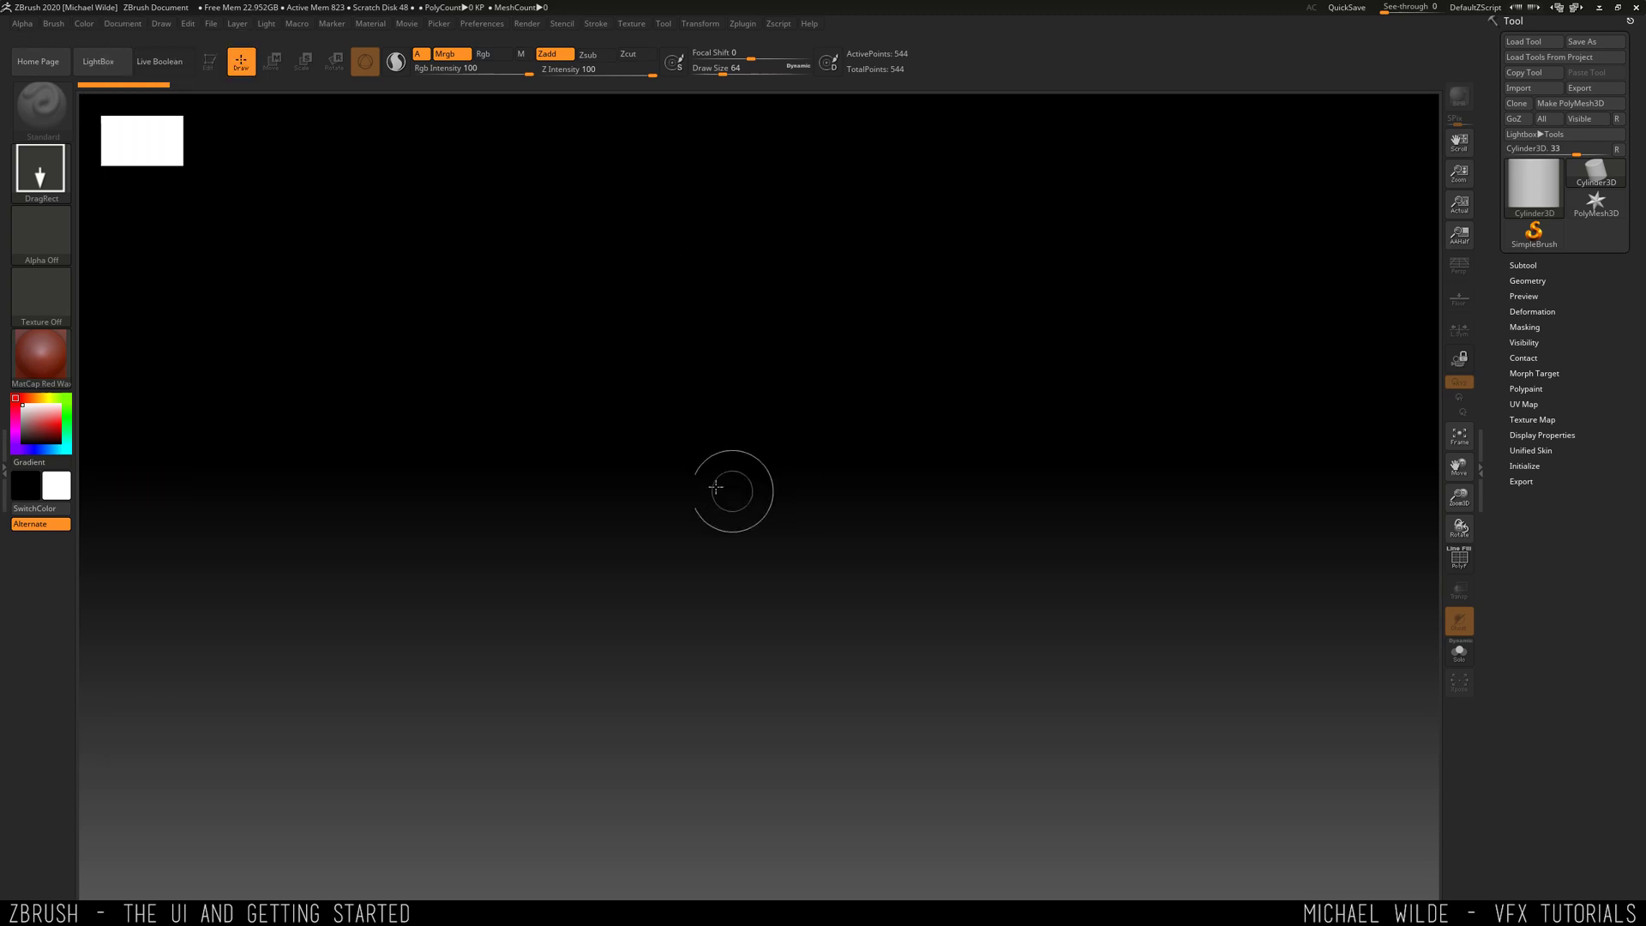
# - Draw a single upright cylinder in the middle of the canvas and make it editable in Edit mode
pyautogui.moveTo(729, 480); pyautogui.dragTo(720, 680)
pyautogui.press('t')
pyautogui.press('f')
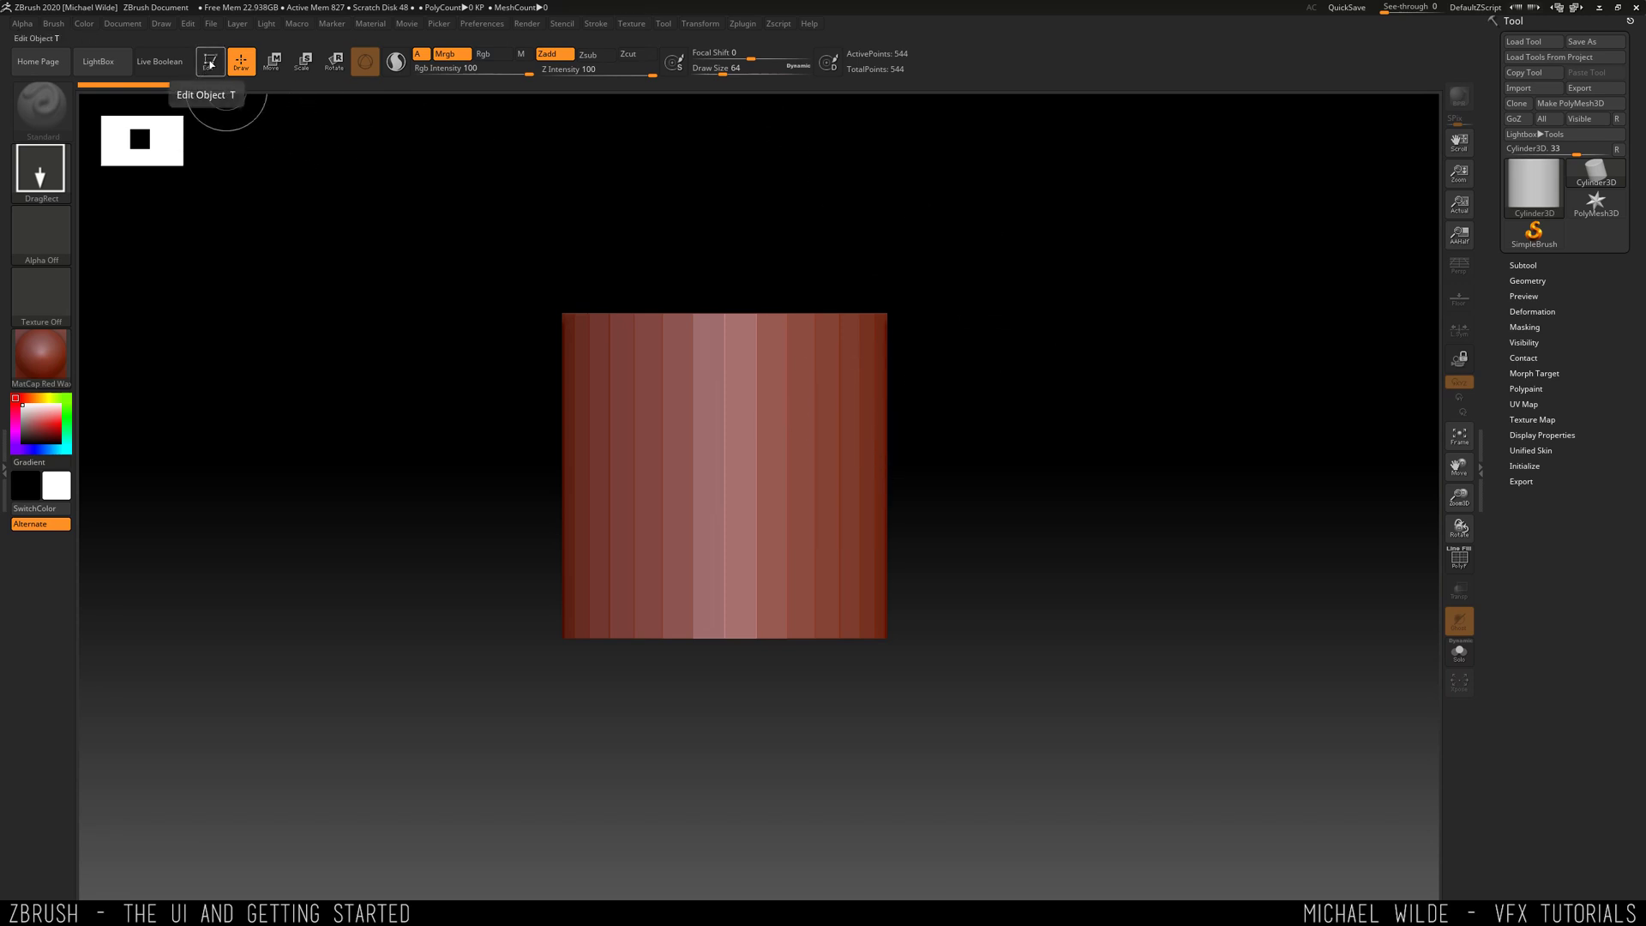
pyautogui.click(208, 64)
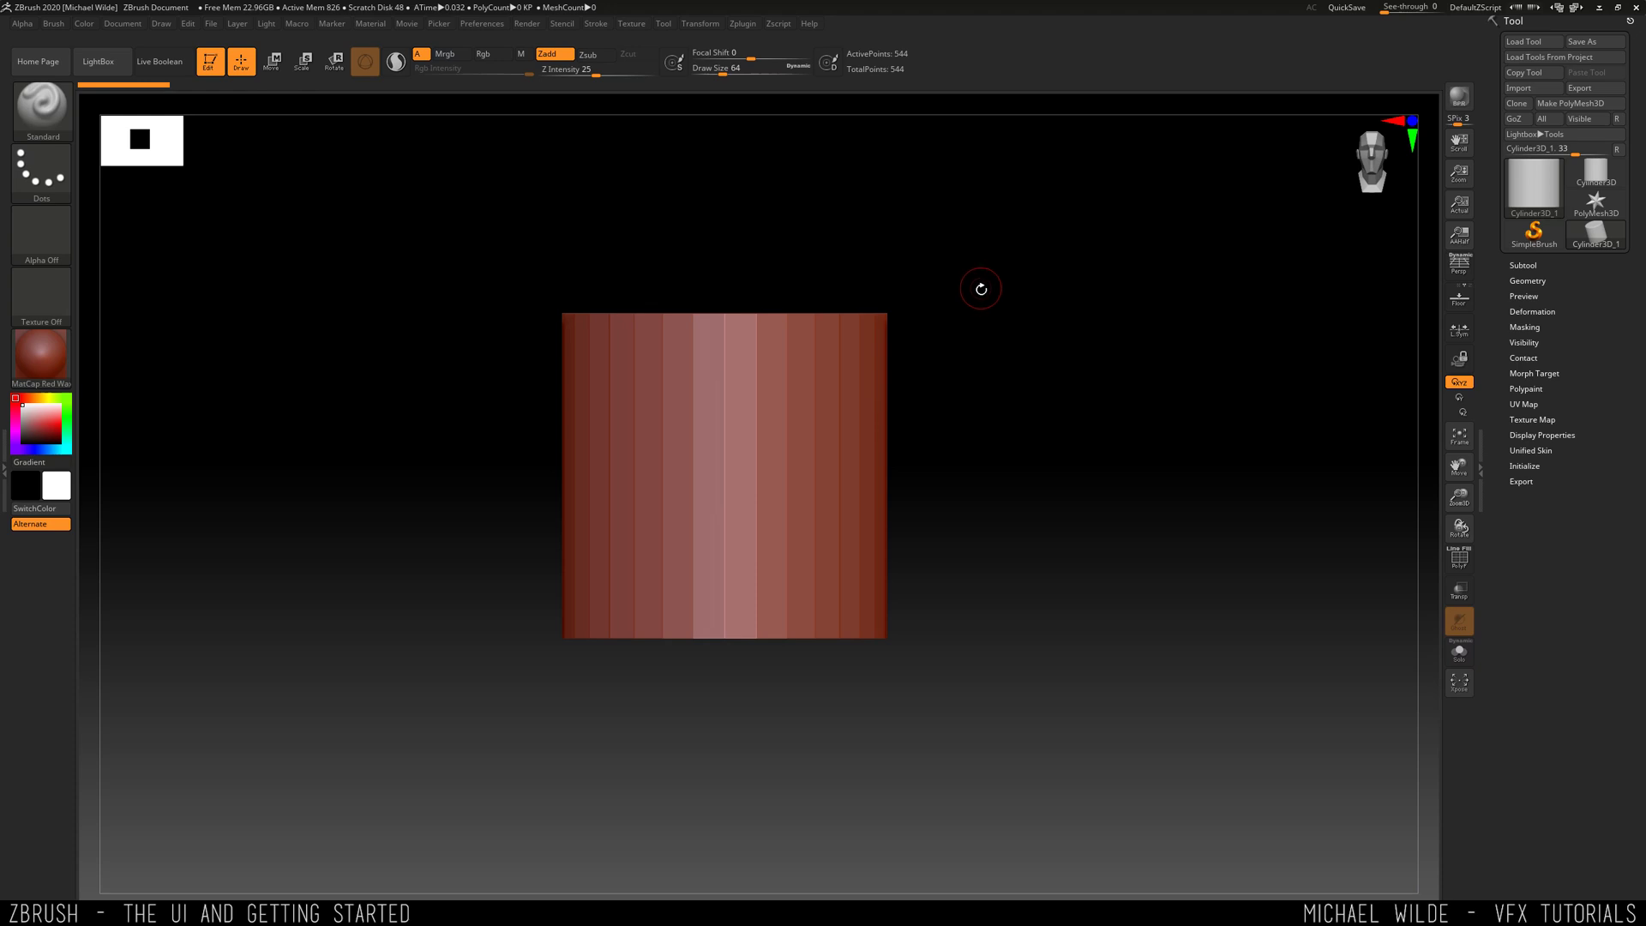
# - Examine the cylinder from several angles and look at the ZTool files available for loading, without opening one
pyautogui.moveTo(990, 283); pyautogui.dragTo(1071, 258)
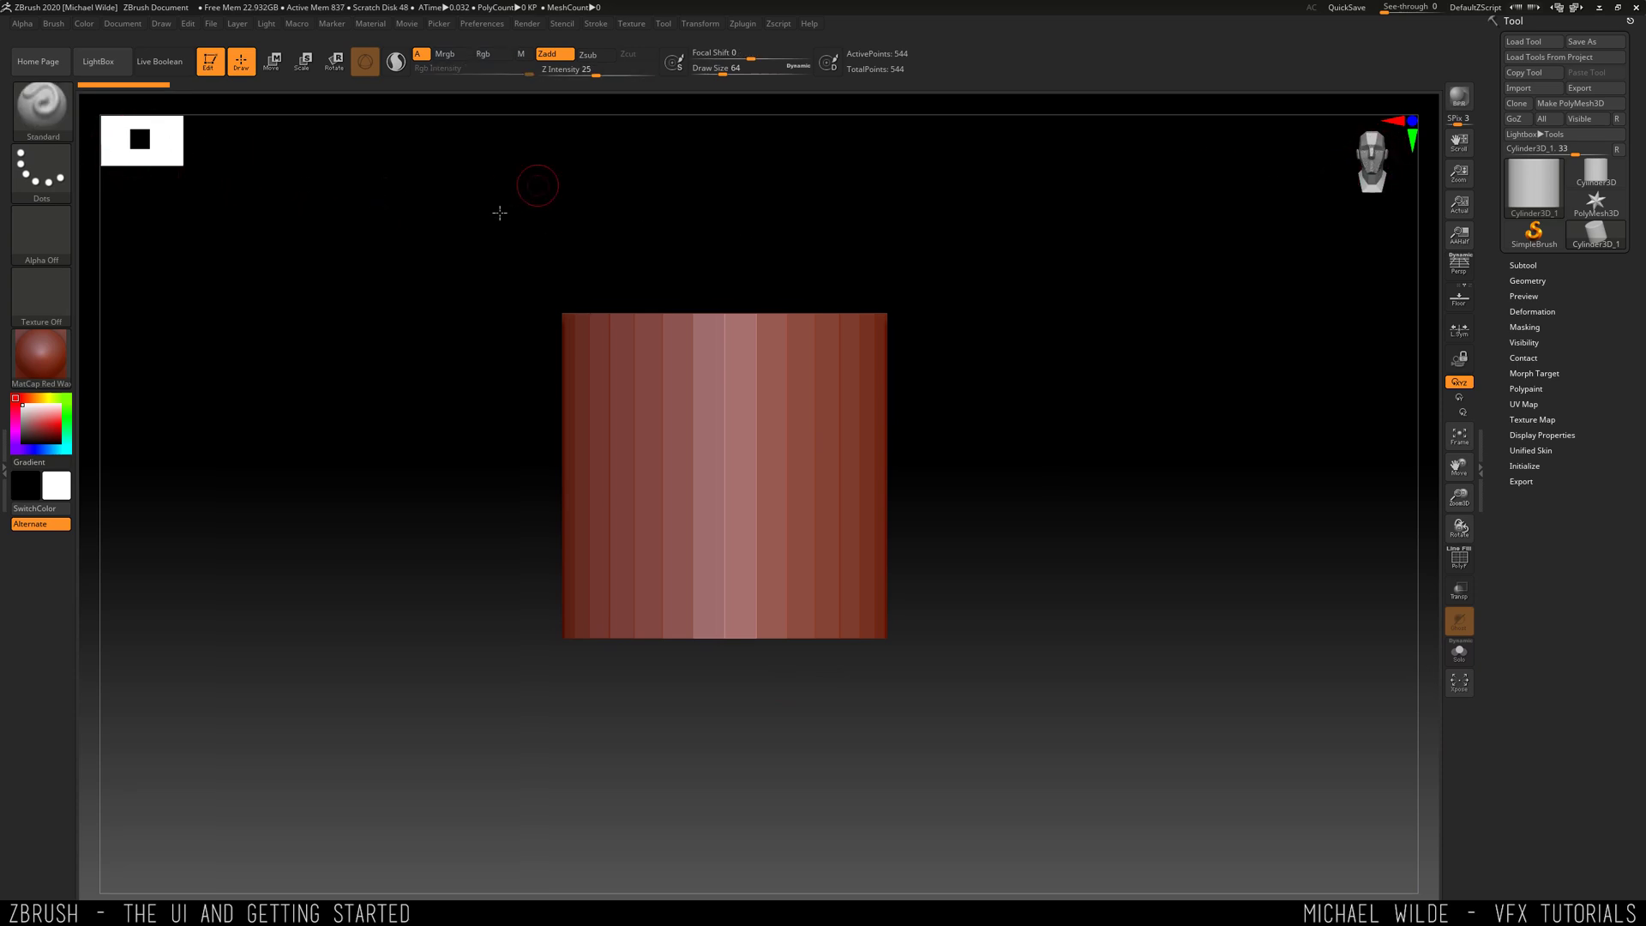
pyautogui.moveTo(499, 213); pyautogui.dragTo(347, 227)
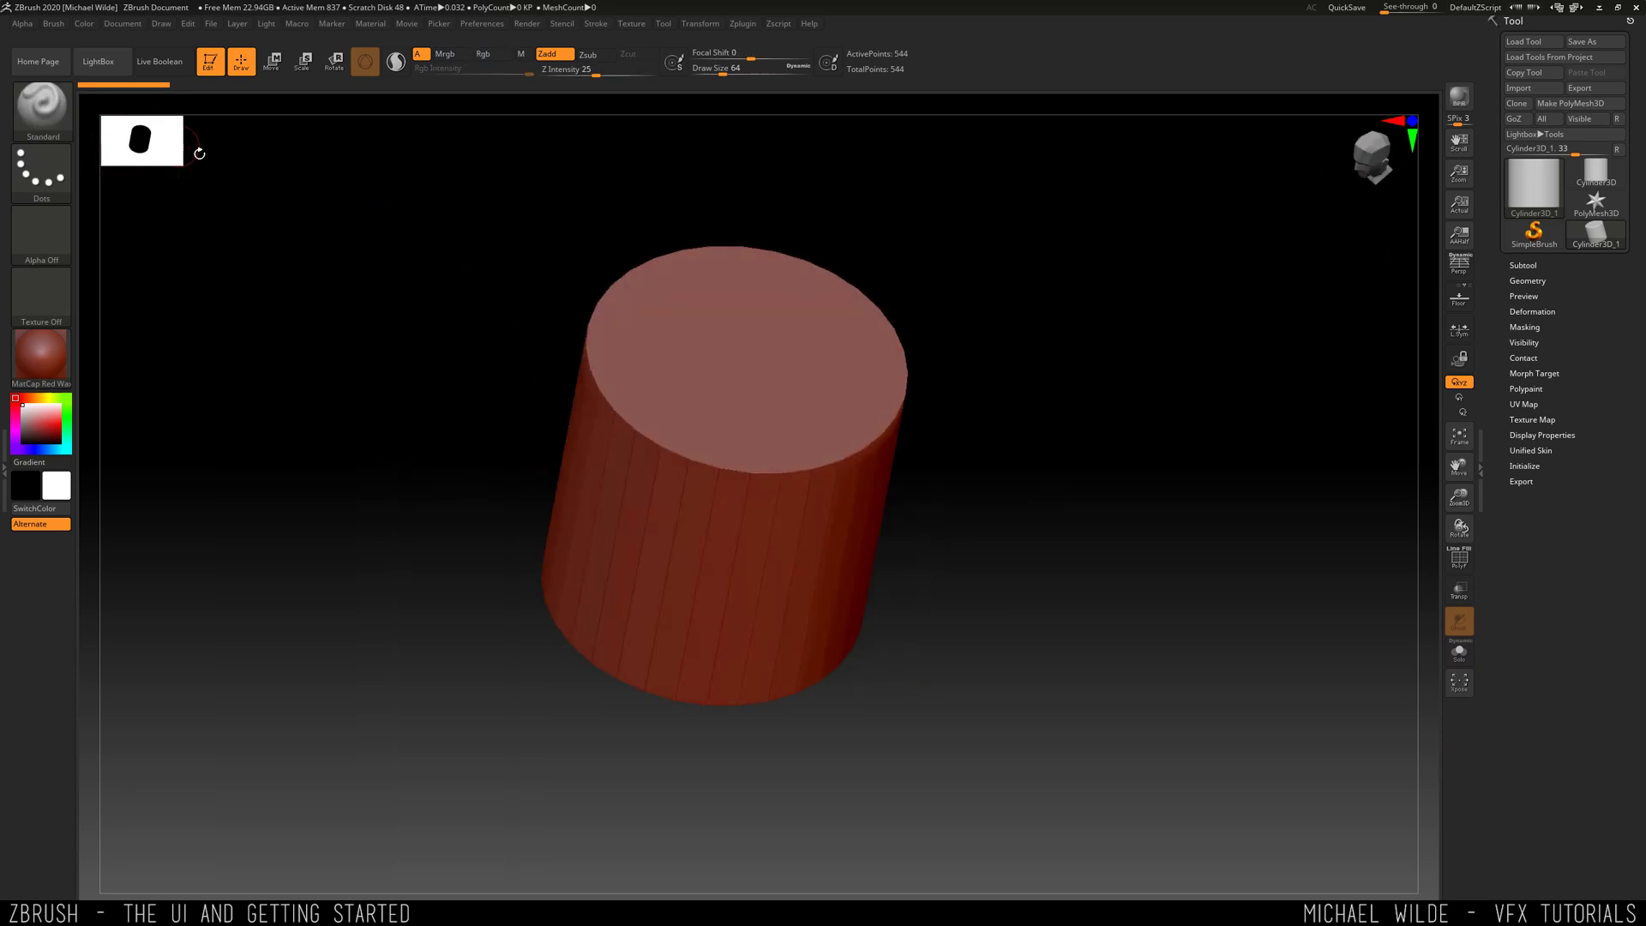
pyautogui.moveTo(198, 153); pyautogui.dragTo(1252, 134)
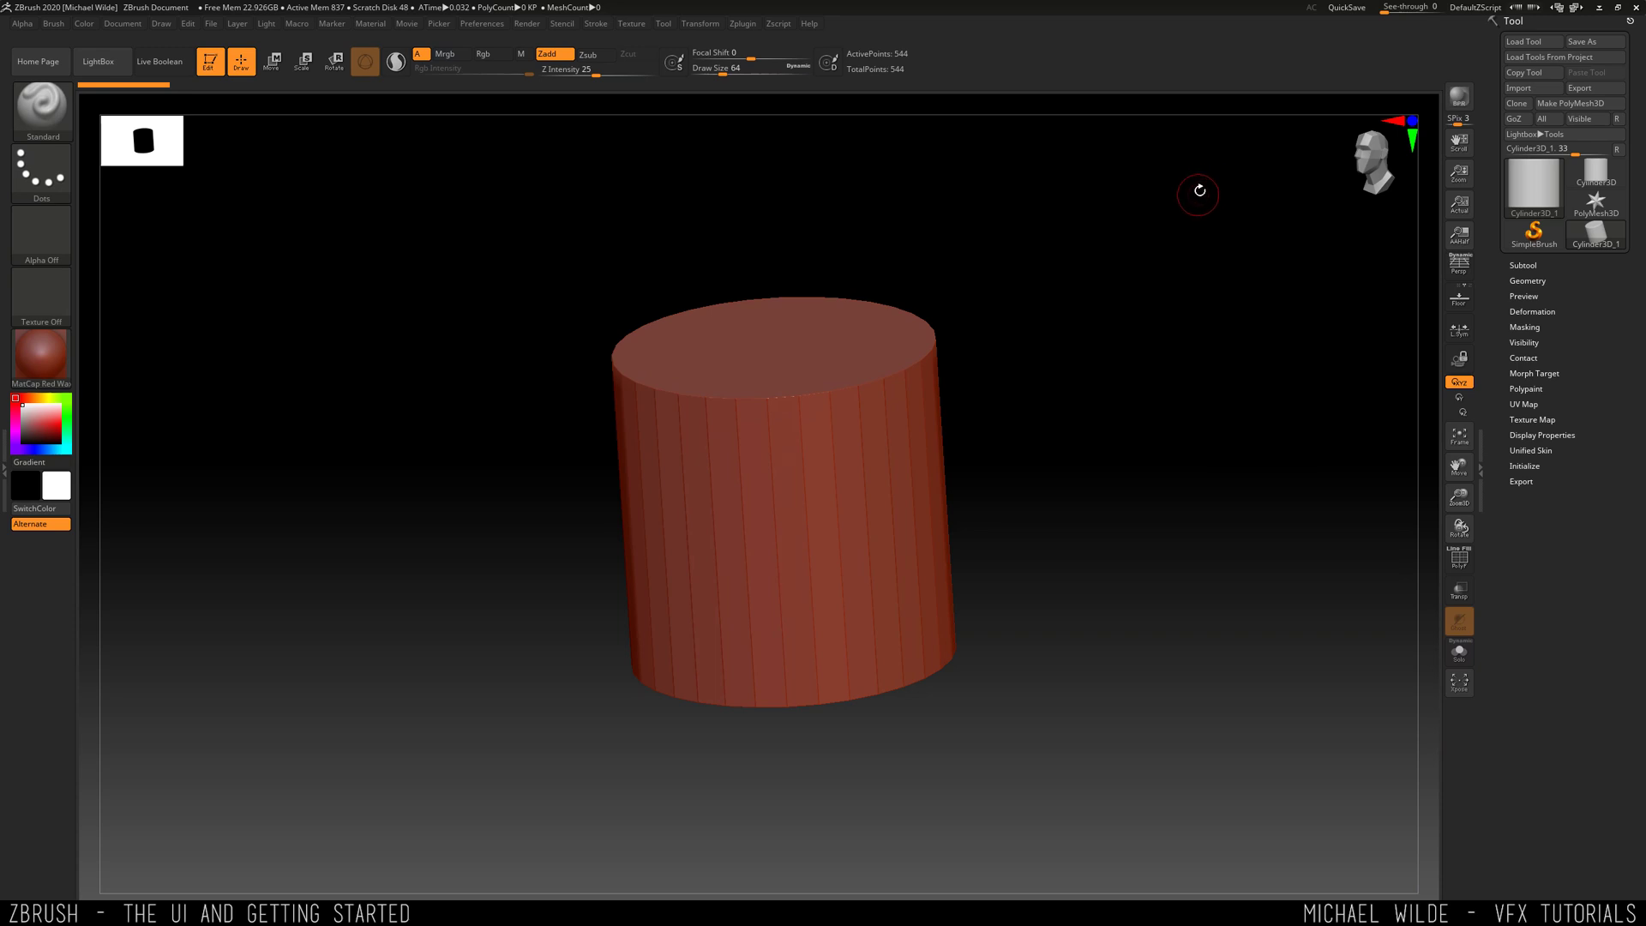
pyautogui.moveTo(1040, 276); pyautogui.dragTo(1008, 297)
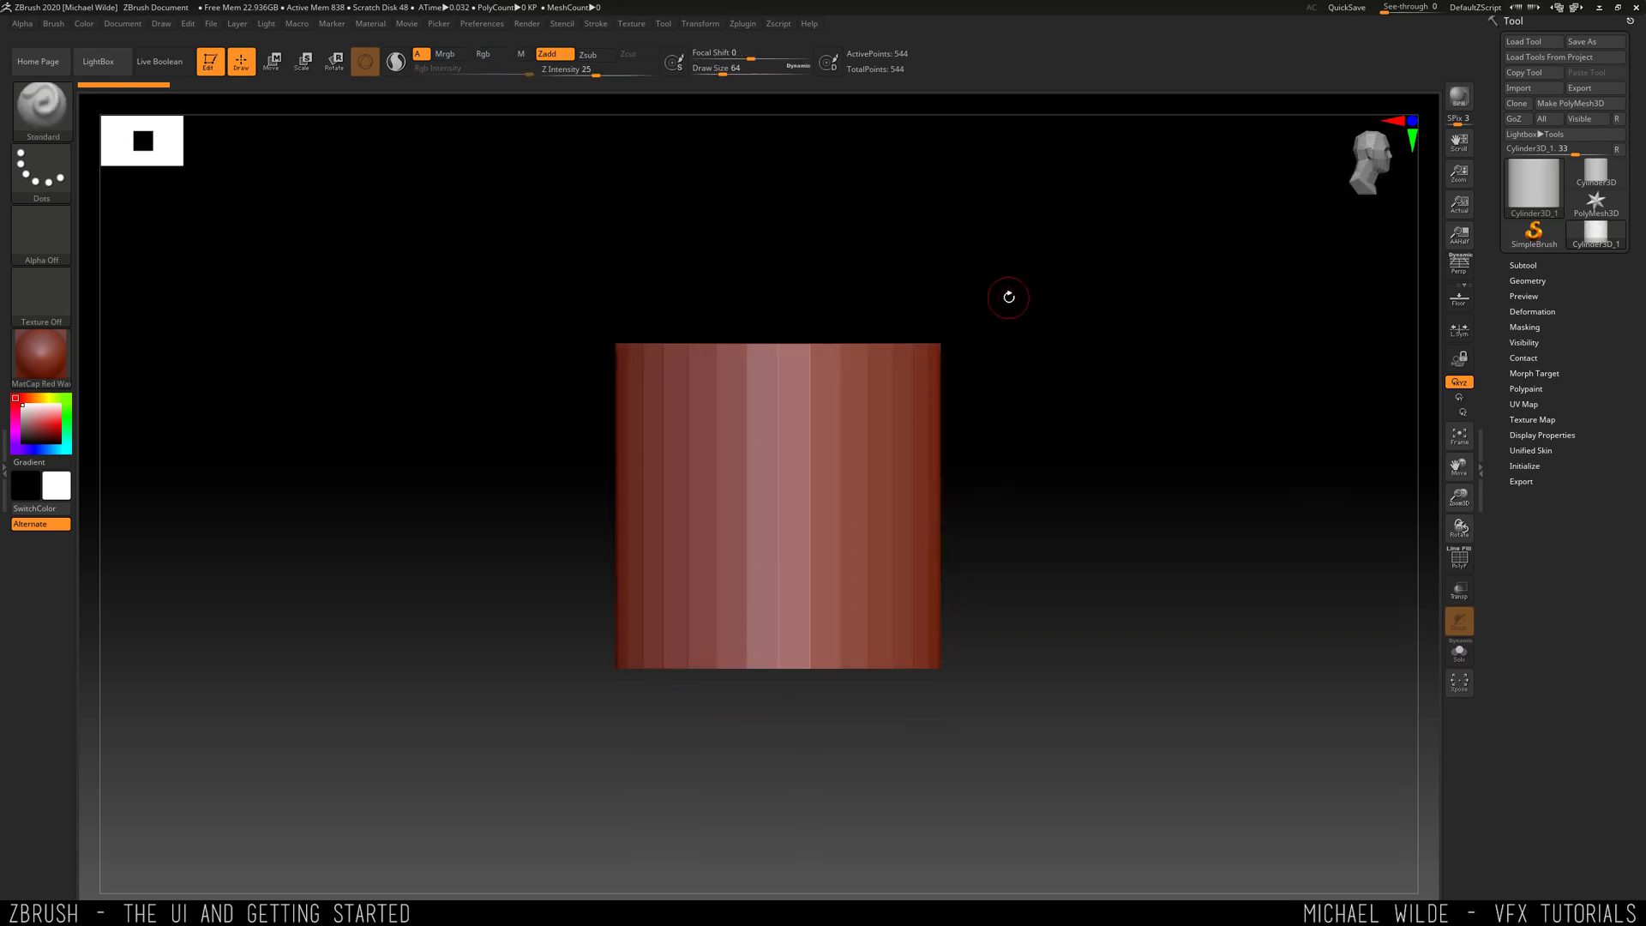
pyautogui.moveTo(1138, 242); pyautogui.dragTo(985, 434)
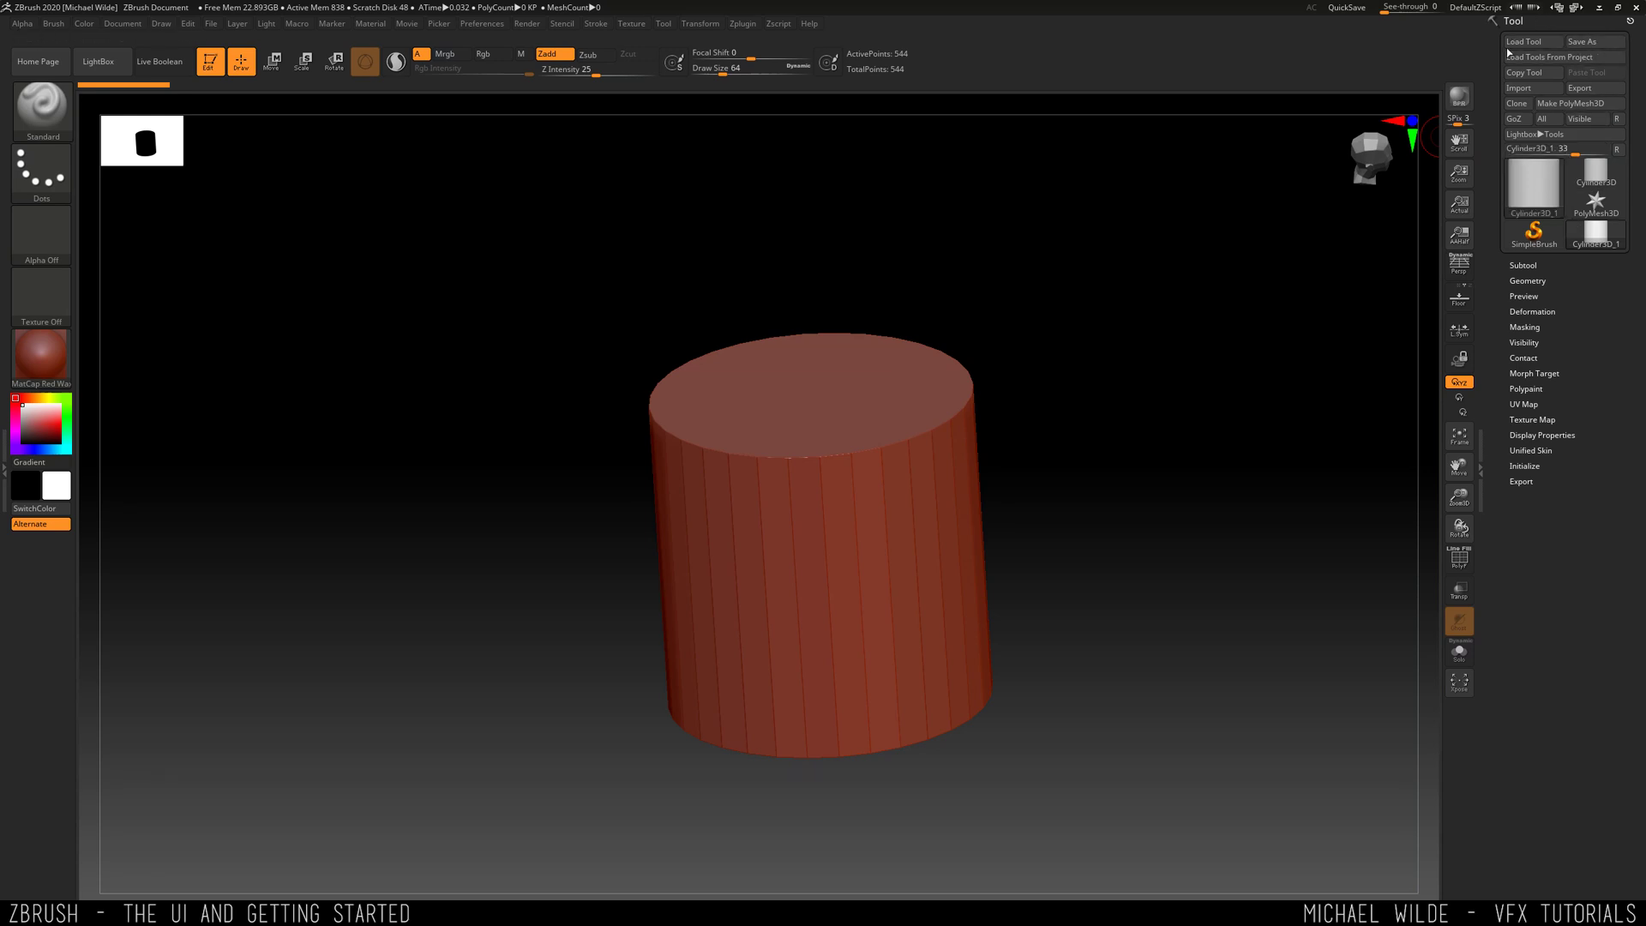
pyautogui.moveTo(1547, 196)
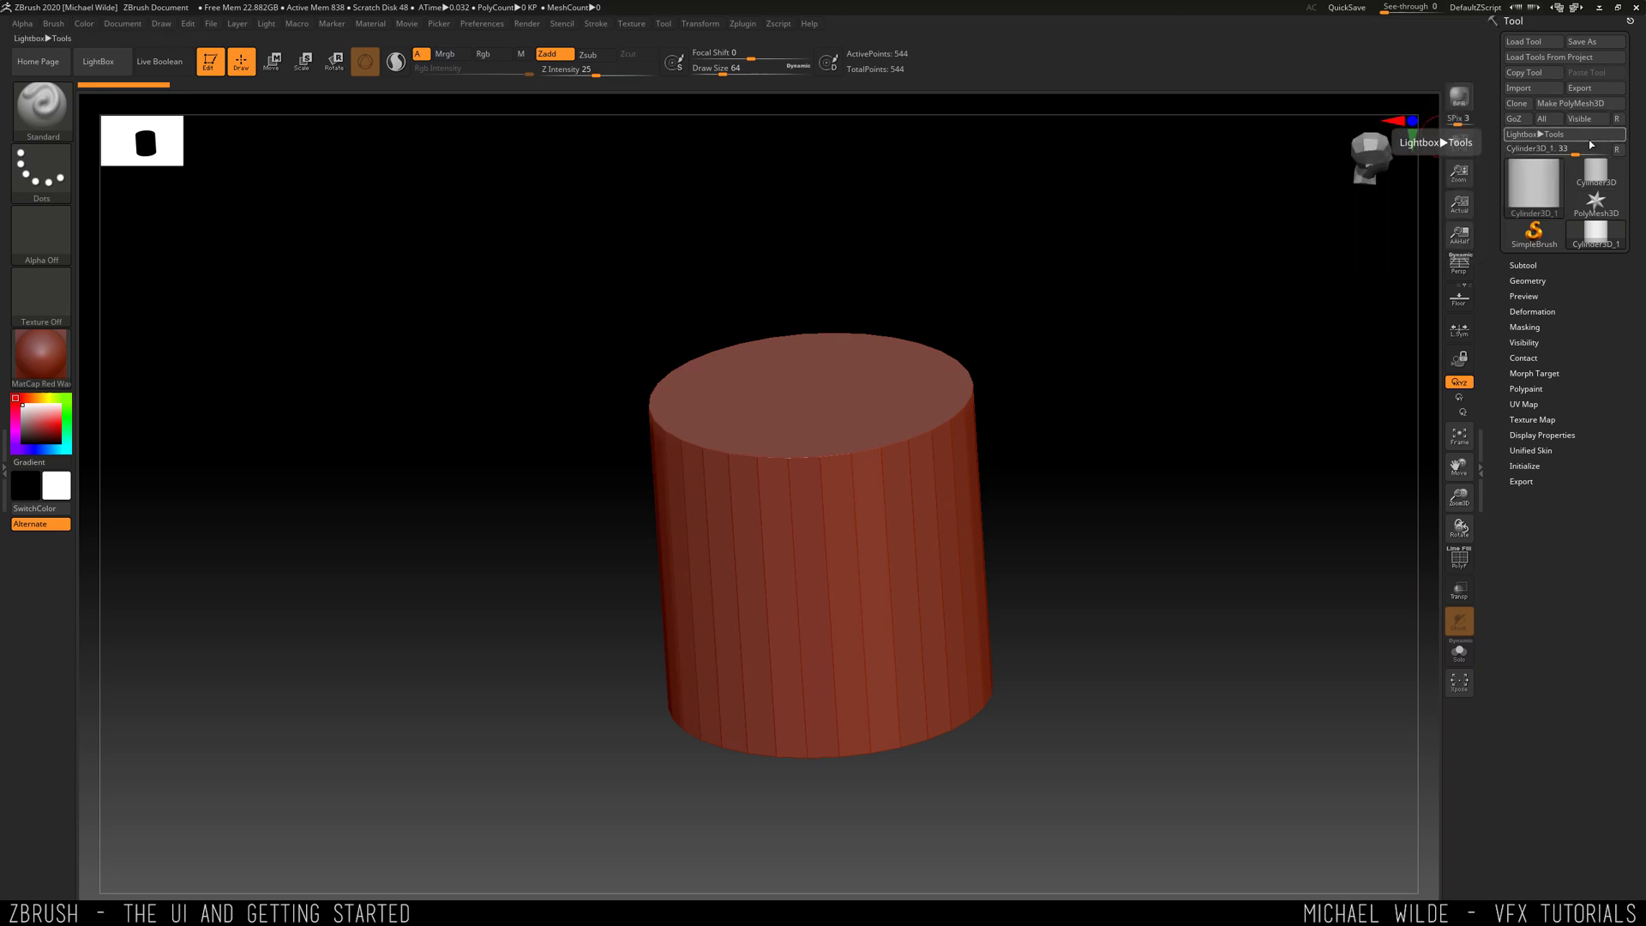
pyautogui.click(1530, 42)
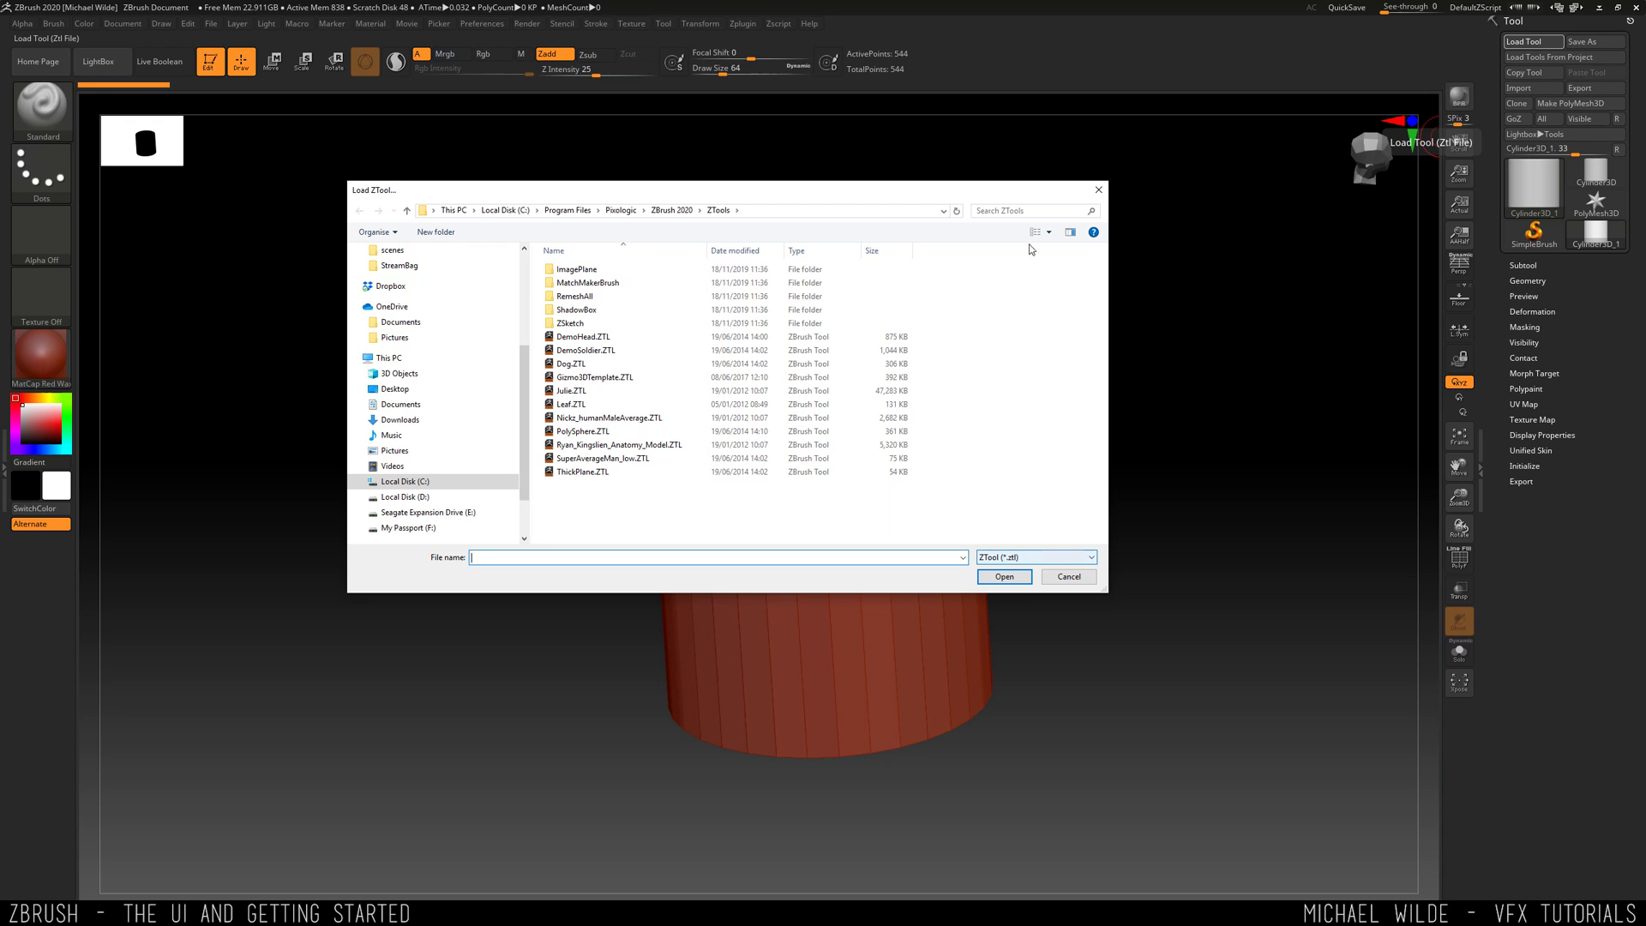
pyautogui.click(1101, 189)
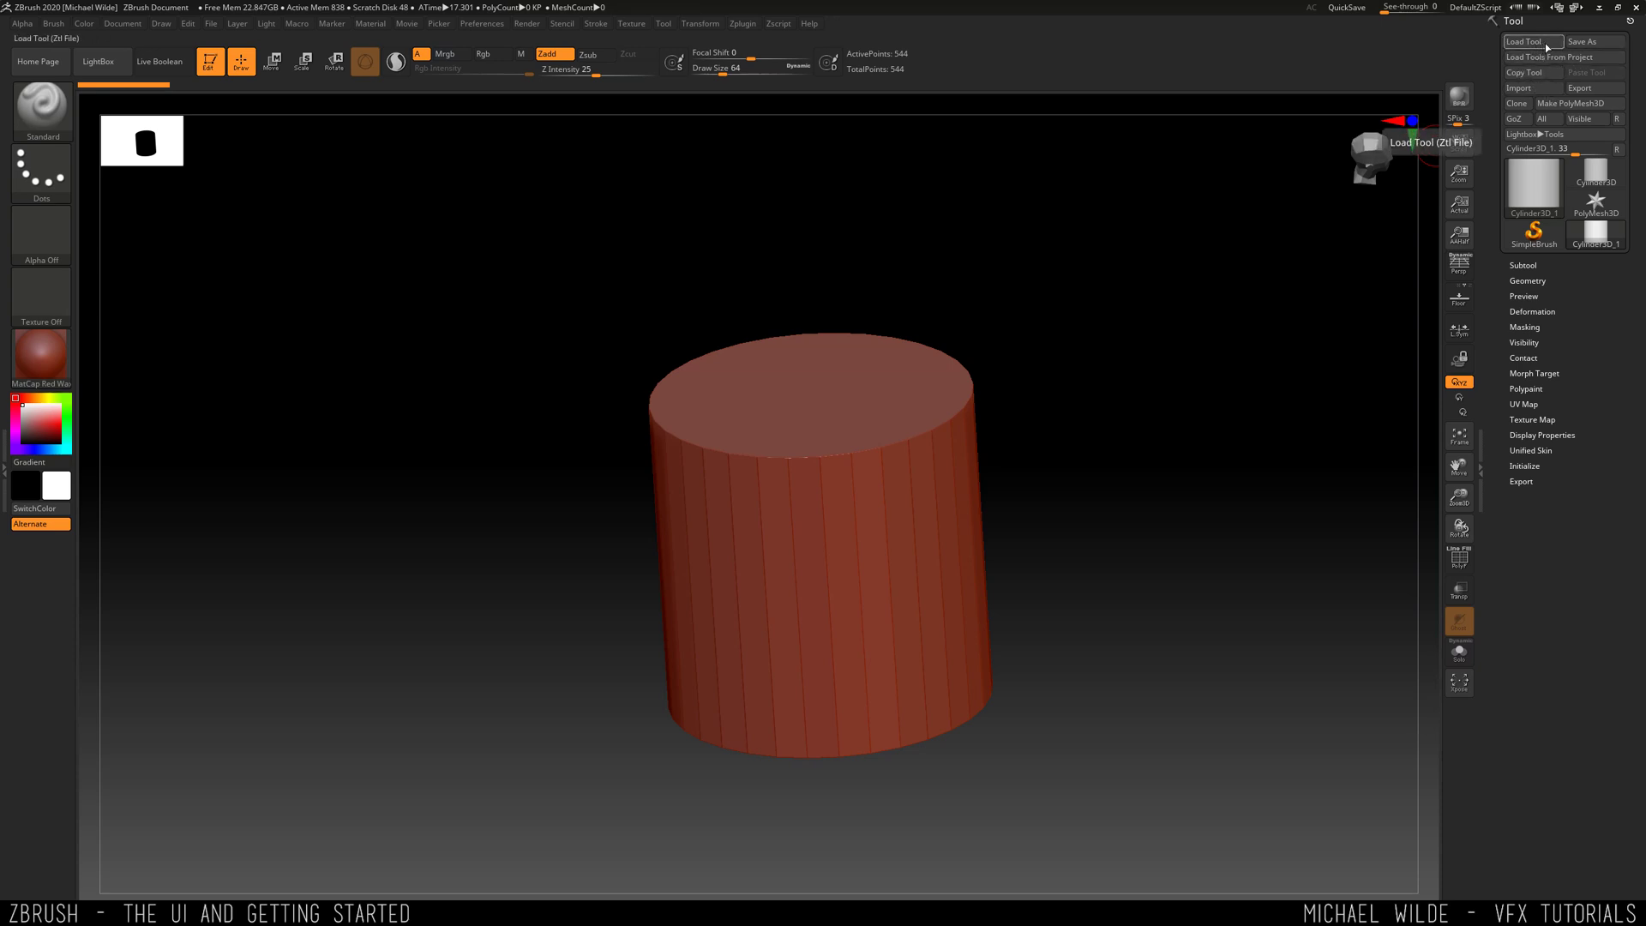
# - Import the mesh StreamBag_03.obj from the StreamBag folder on the Desktop
pyautogui.click(1534, 89)
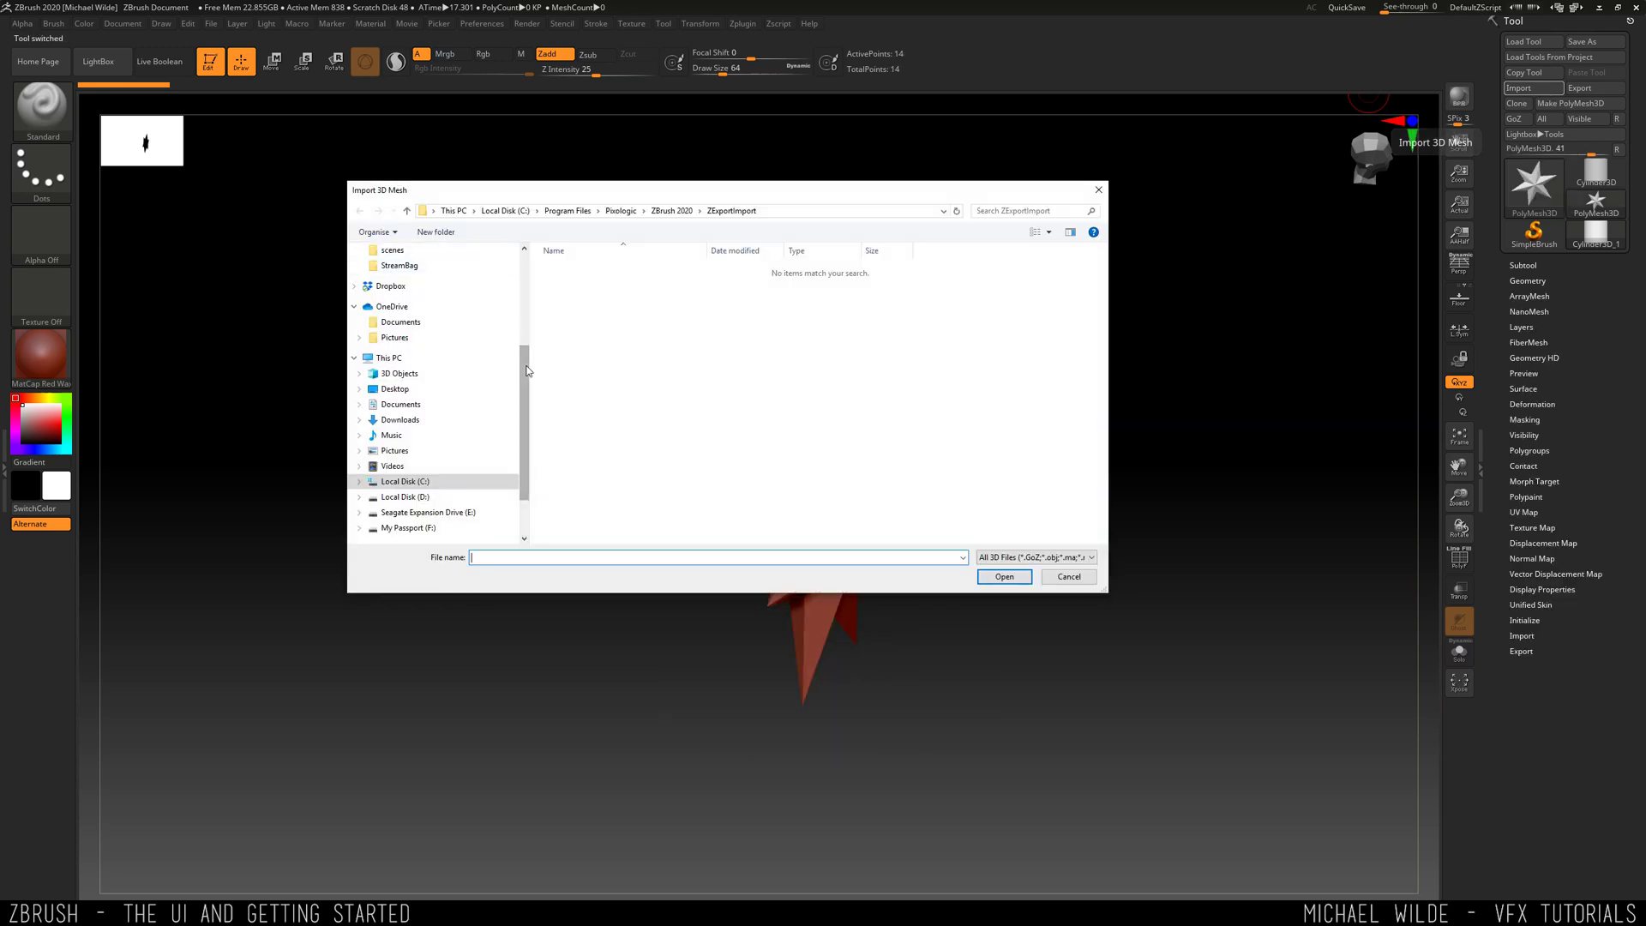
pyautogui.scroll(-3, 445, 386)
pyautogui.scroll(3, 512, 286)
pyautogui.click(394, 275)
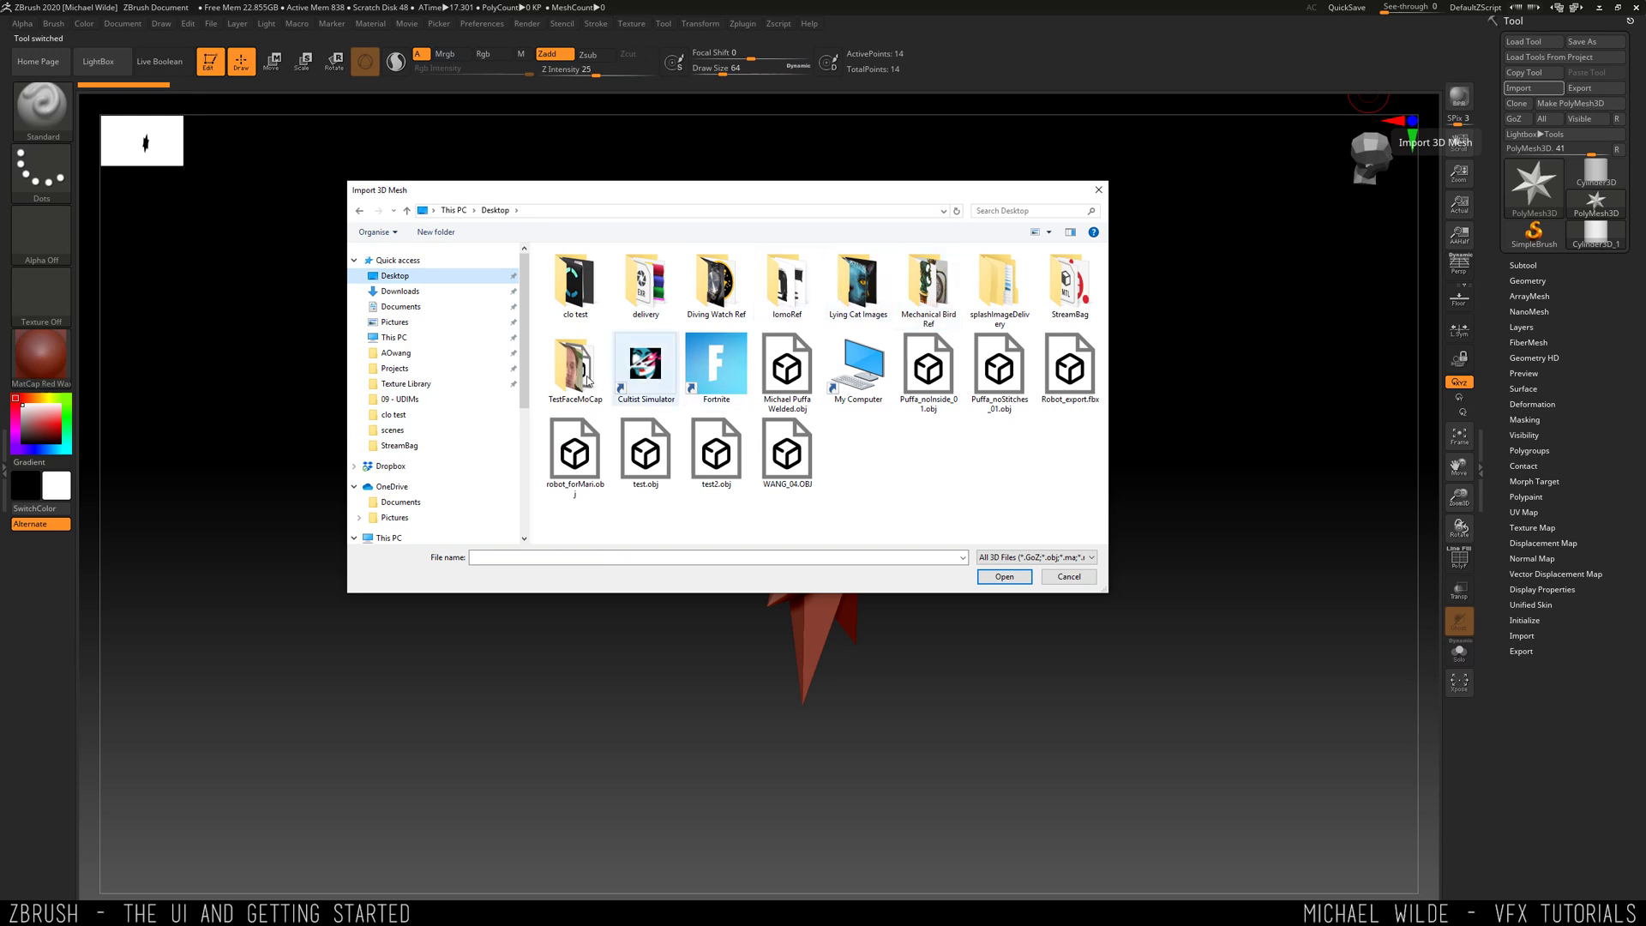
pyautogui.doubleClick(1049, 286)
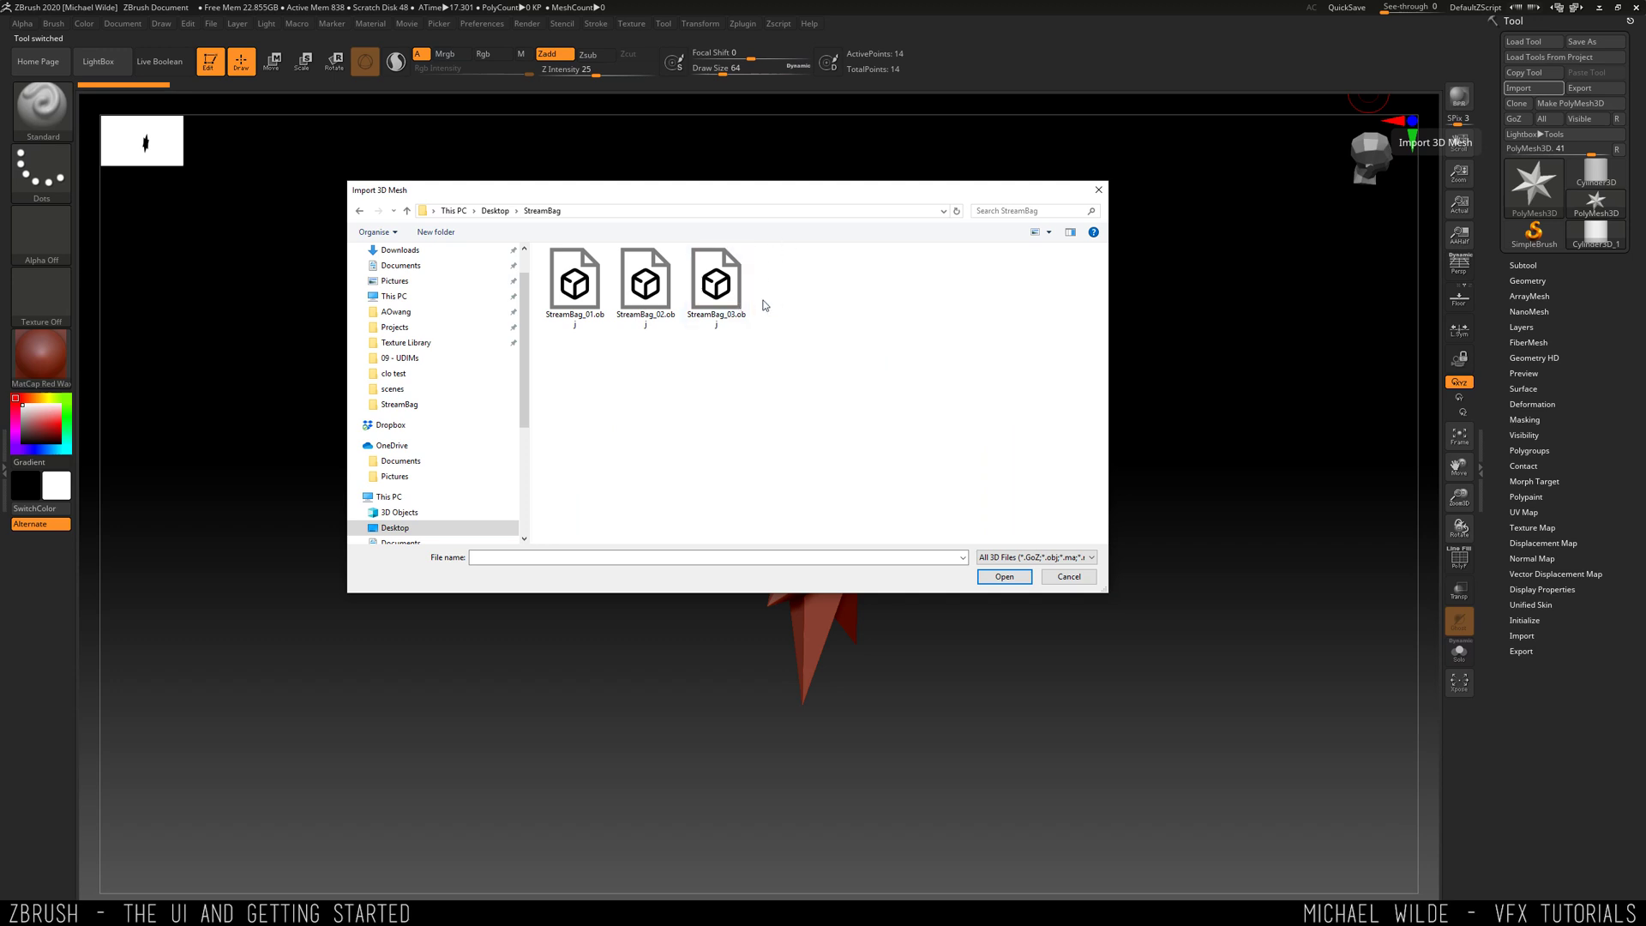
pyautogui.click(716, 283)
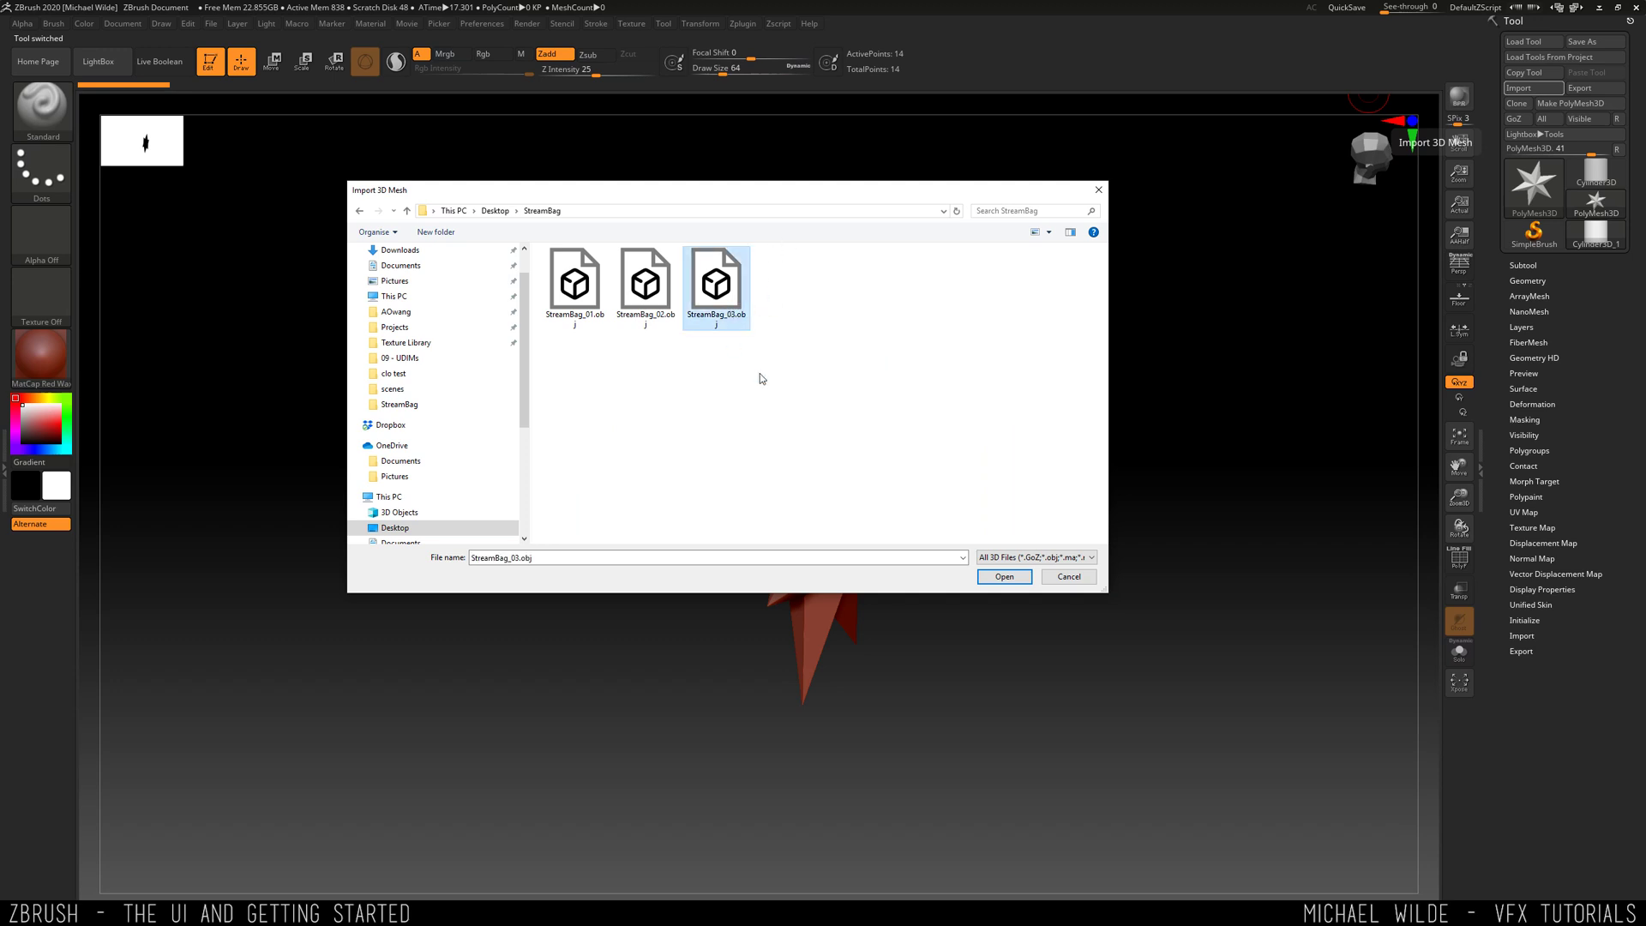
pyautogui.click(1004, 577)
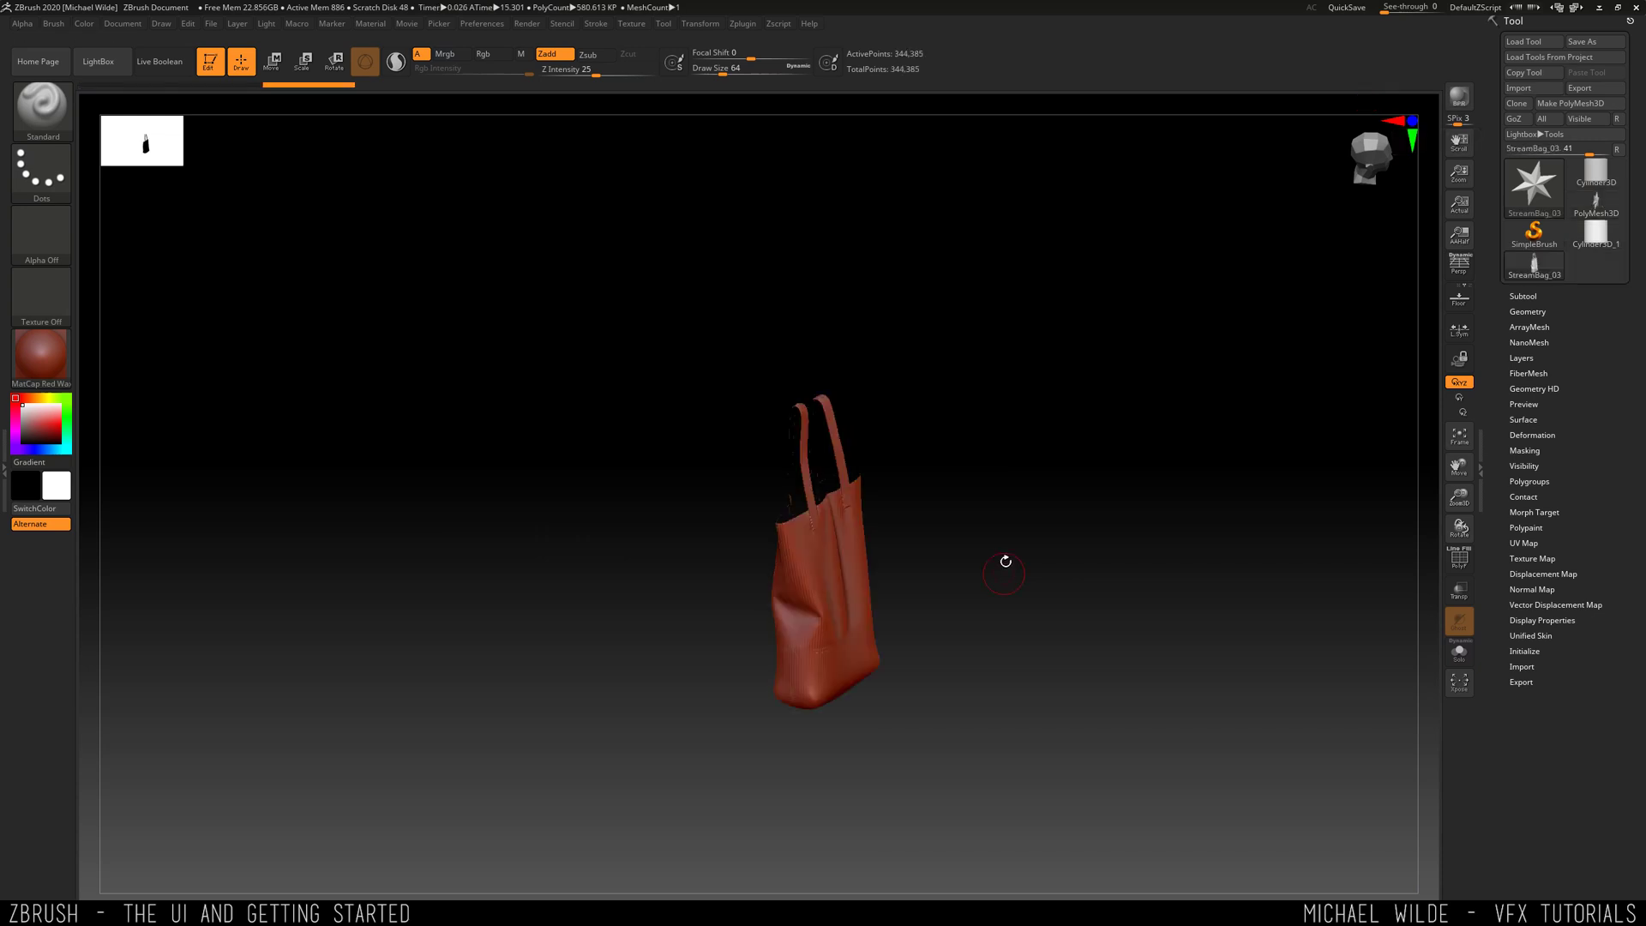
# - Try a few Standard brush strokes across the body of the bag, and undo them
pyautogui.moveTo(1001, 419)
pyautogui.mouseDown()
pyautogui.moveTo(914, 408)
pyautogui.moveTo(837, 463)
pyautogui.moveTo(875, 500)
pyautogui.moveTo(1021, 397)
pyautogui.moveTo(1098, 400)
pyautogui.moveTo(1135, 445)
pyautogui.moveTo(1144, 368)
pyautogui.moveTo(1238, 363)
pyautogui.moveTo(1017, 378)
pyautogui.moveTo(1073, 375)
pyautogui.moveTo(1102, 342)
pyautogui.mouseUp()
pyautogui.moveTo(928, 404); pyautogui.dragTo(758, 469)
pyautogui.moveTo(1020, 371); pyautogui.dragTo(811, 535)
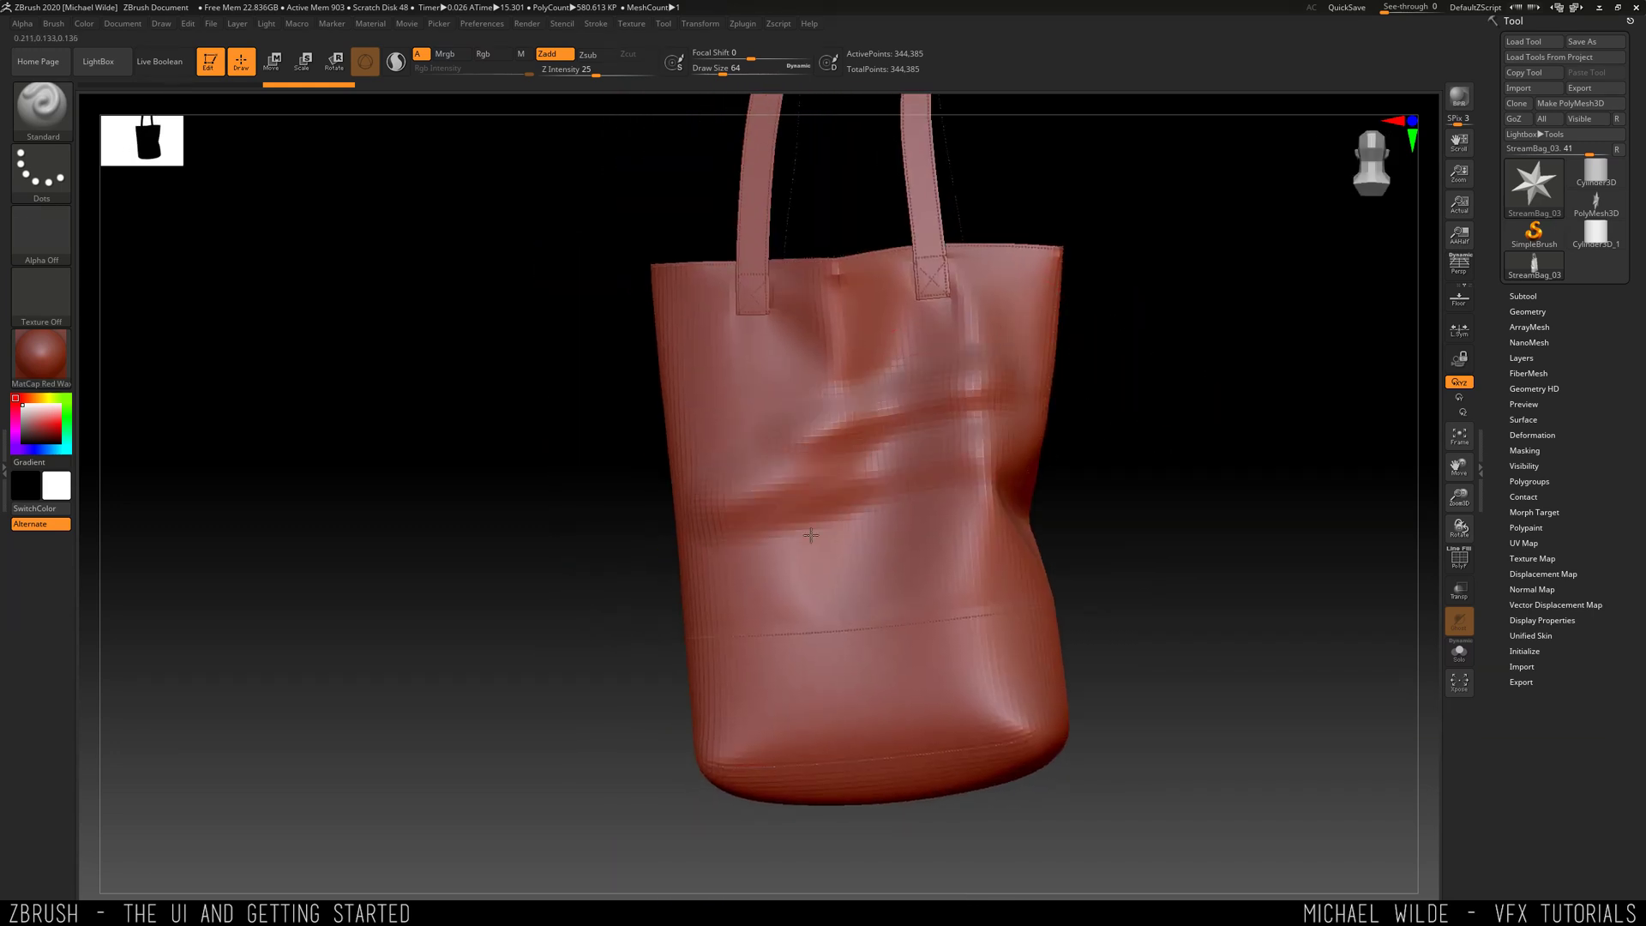
pyautogui.moveTo(1015, 492); pyautogui.dragTo(720, 656)
pyautogui.moveTo(978, 579); pyautogui.dragTo(716, 690)
pyautogui.moveTo(1164, 440)
pyautogui.mouseDown()
pyautogui.moveTo(1227, 441)
pyautogui.moveTo(1001, 447)
pyautogui.moveTo(1006, 430)
pyautogui.mouseUp()
pyautogui.hotkey('ctrl', 'z')
pyautogui.moveTo(1073, 368)
pyautogui.mouseDown()
pyautogui.moveTo(840, 341)
pyautogui.moveTo(1157, 349)
pyautogui.mouseUp()
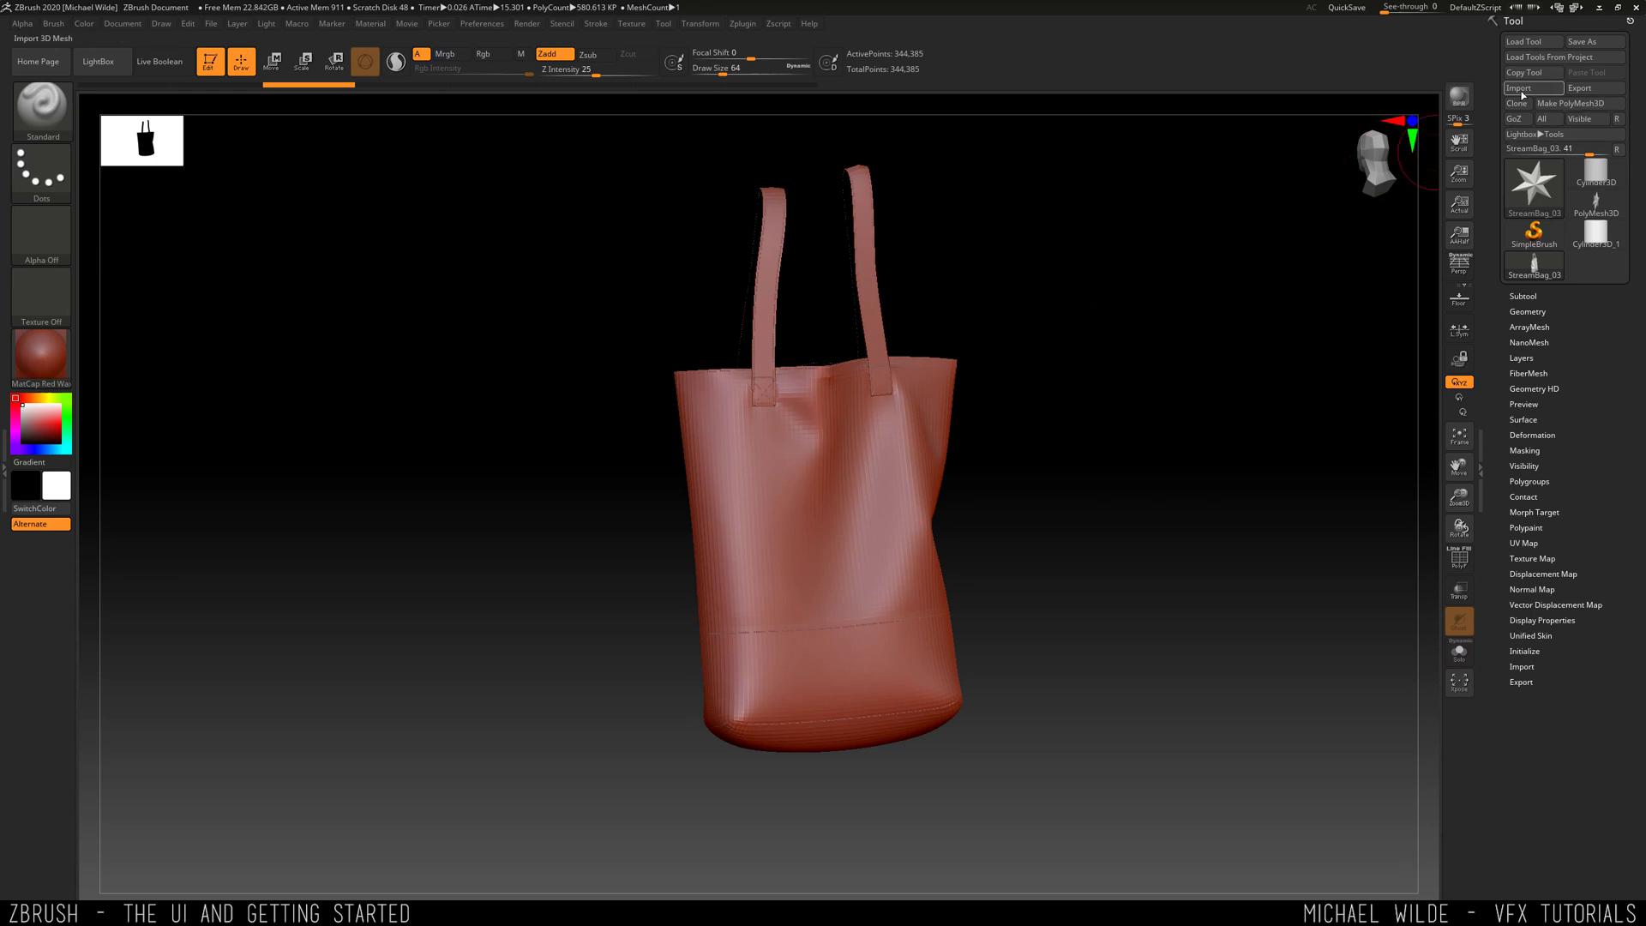
# - Look at the mesh export settings for the bag, including the OBJ file format, without exporting
pyautogui.click(1579, 89)
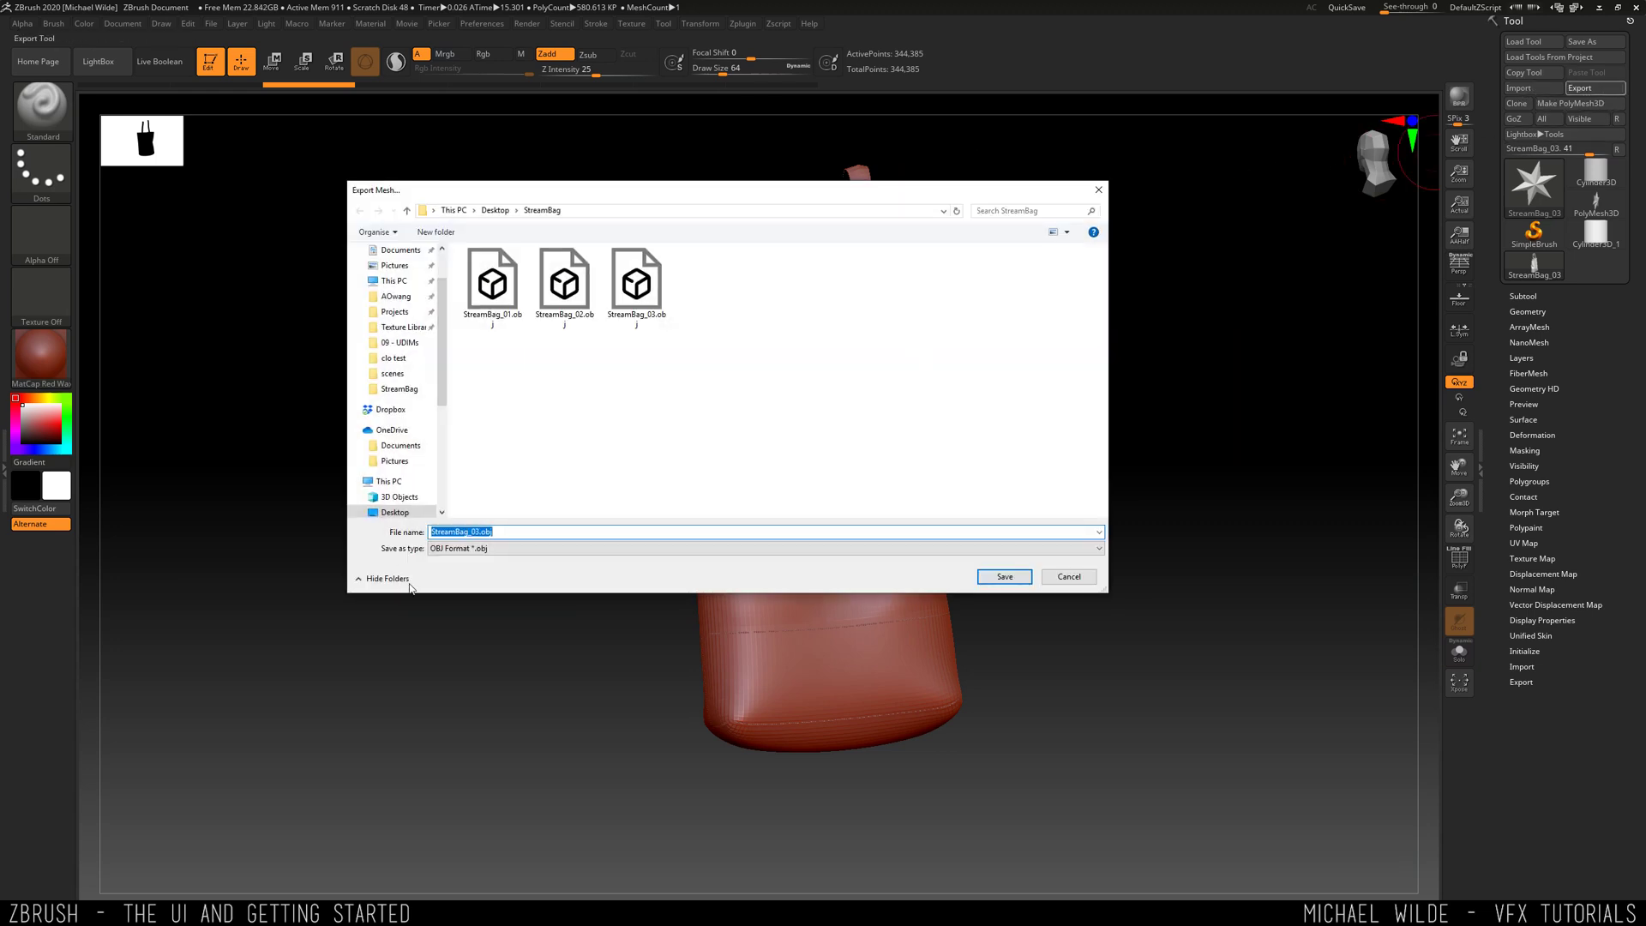
pyautogui.click(1069, 577)
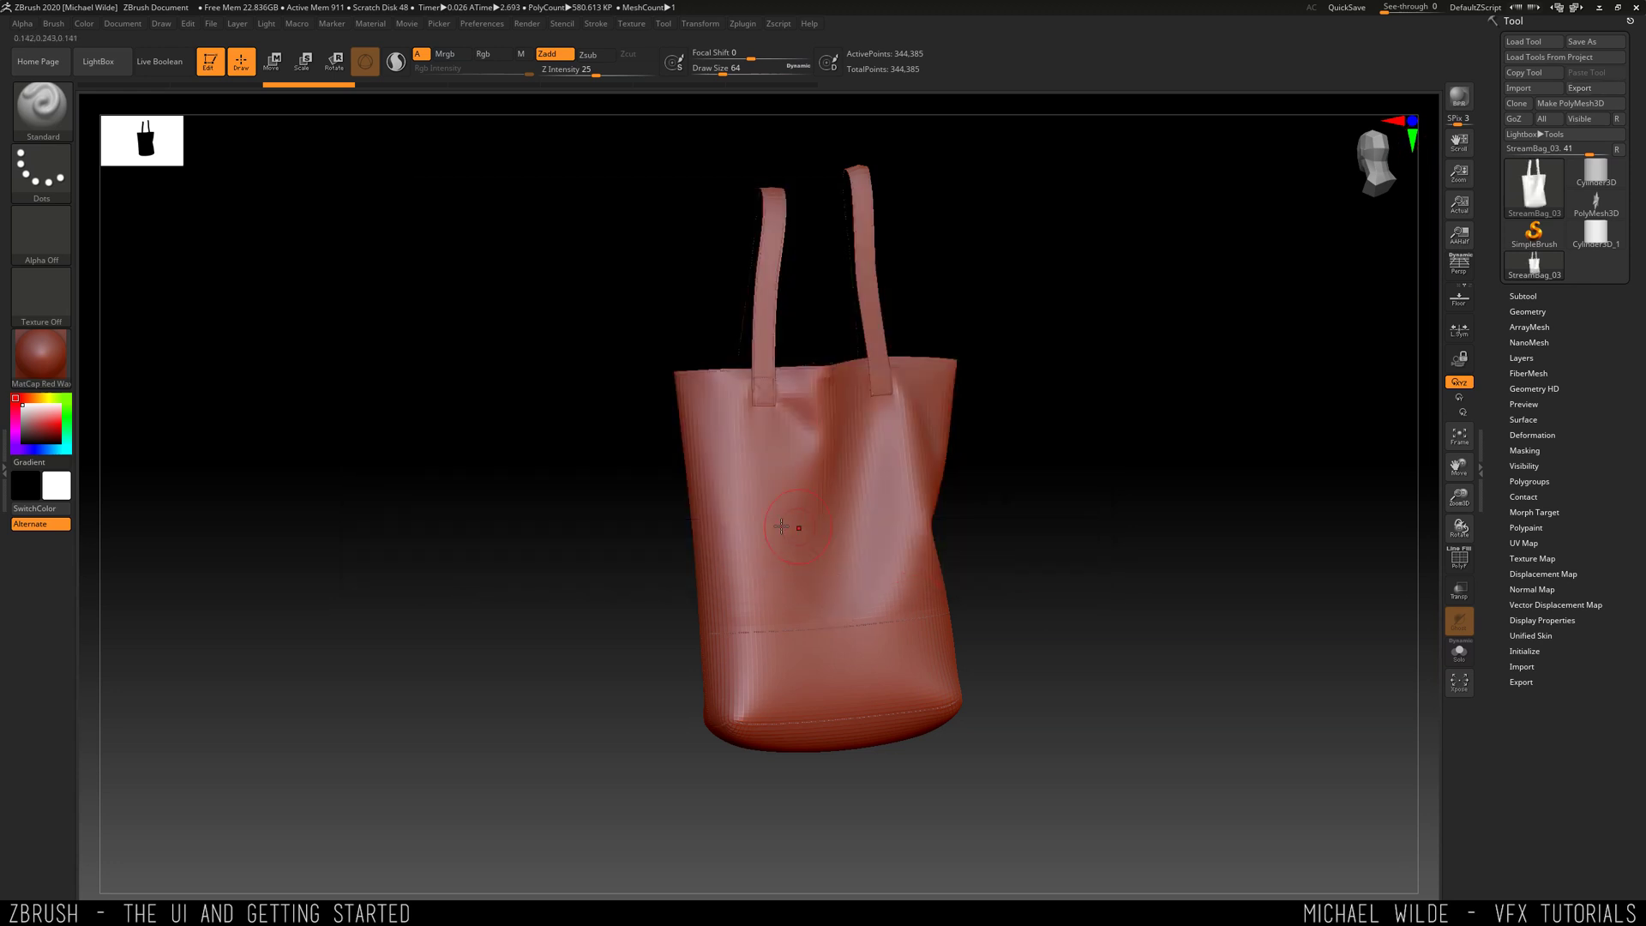
# - Sculpt a few fold-like strokes into the bag with the Standard brush and frame the whole model
pyautogui.moveTo(1036, 460)
pyautogui.mouseDown()
pyautogui.moveTo(995, 450)
pyautogui.moveTo(1062, 518)
pyautogui.moveTo(981, 546)
pyautogui.mouseUp()
pyautogui.moveTo(774, 537); pyautogui.dragTo(857, 480)
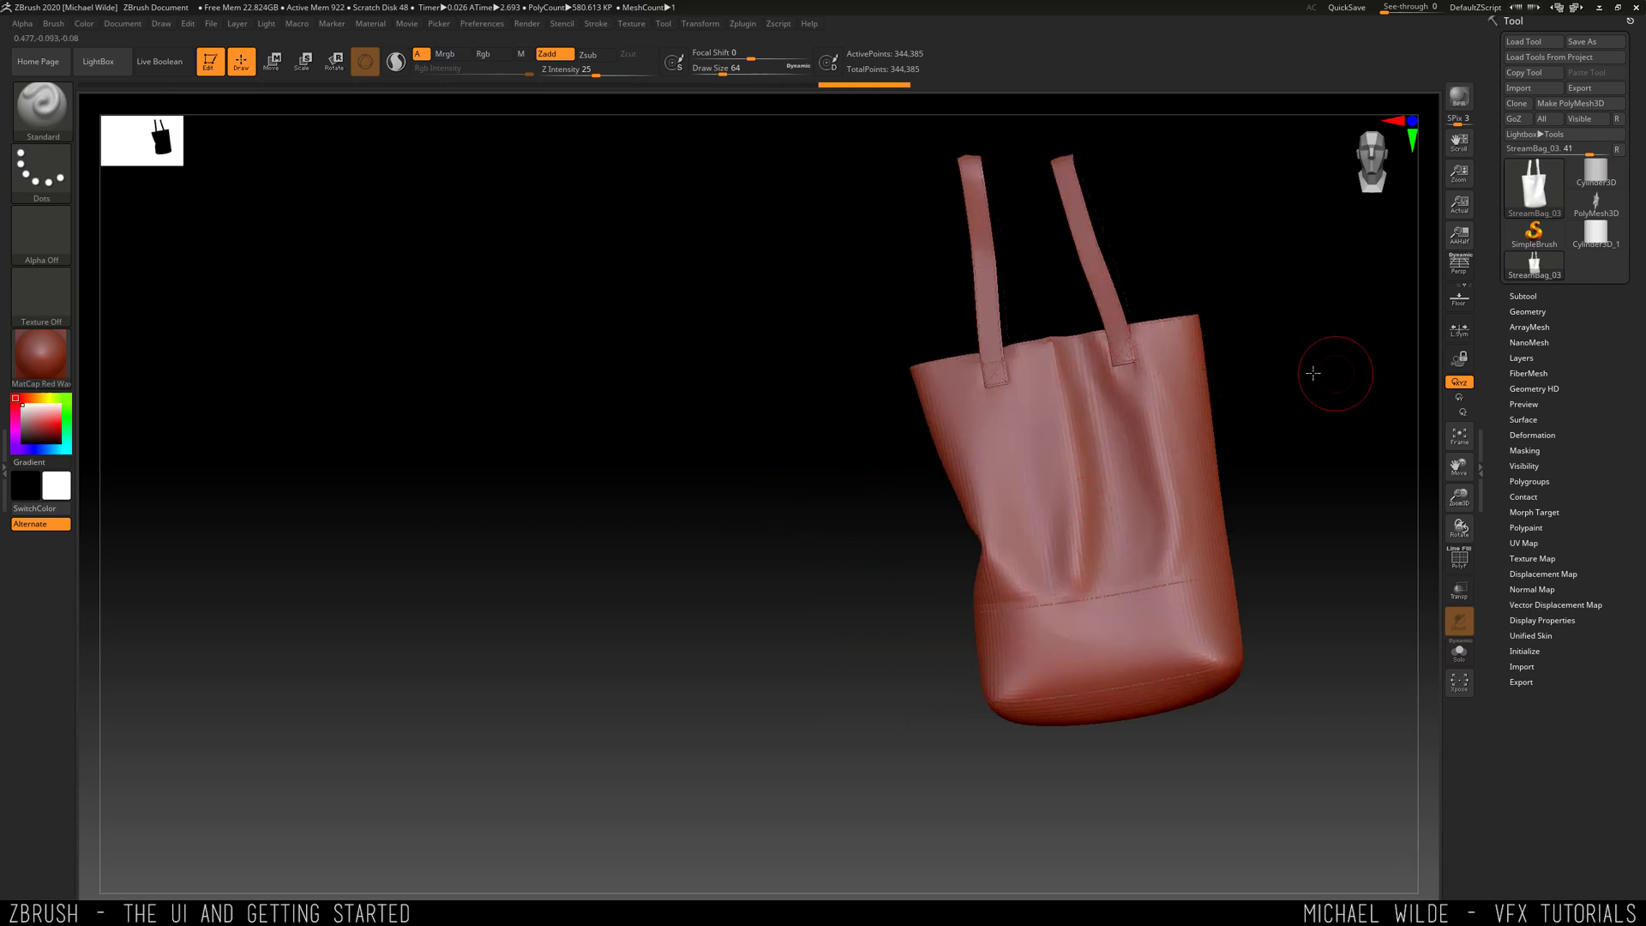
pyautogui.moveTo(1330, 374); pyautogui.dragTo(1140, 595)
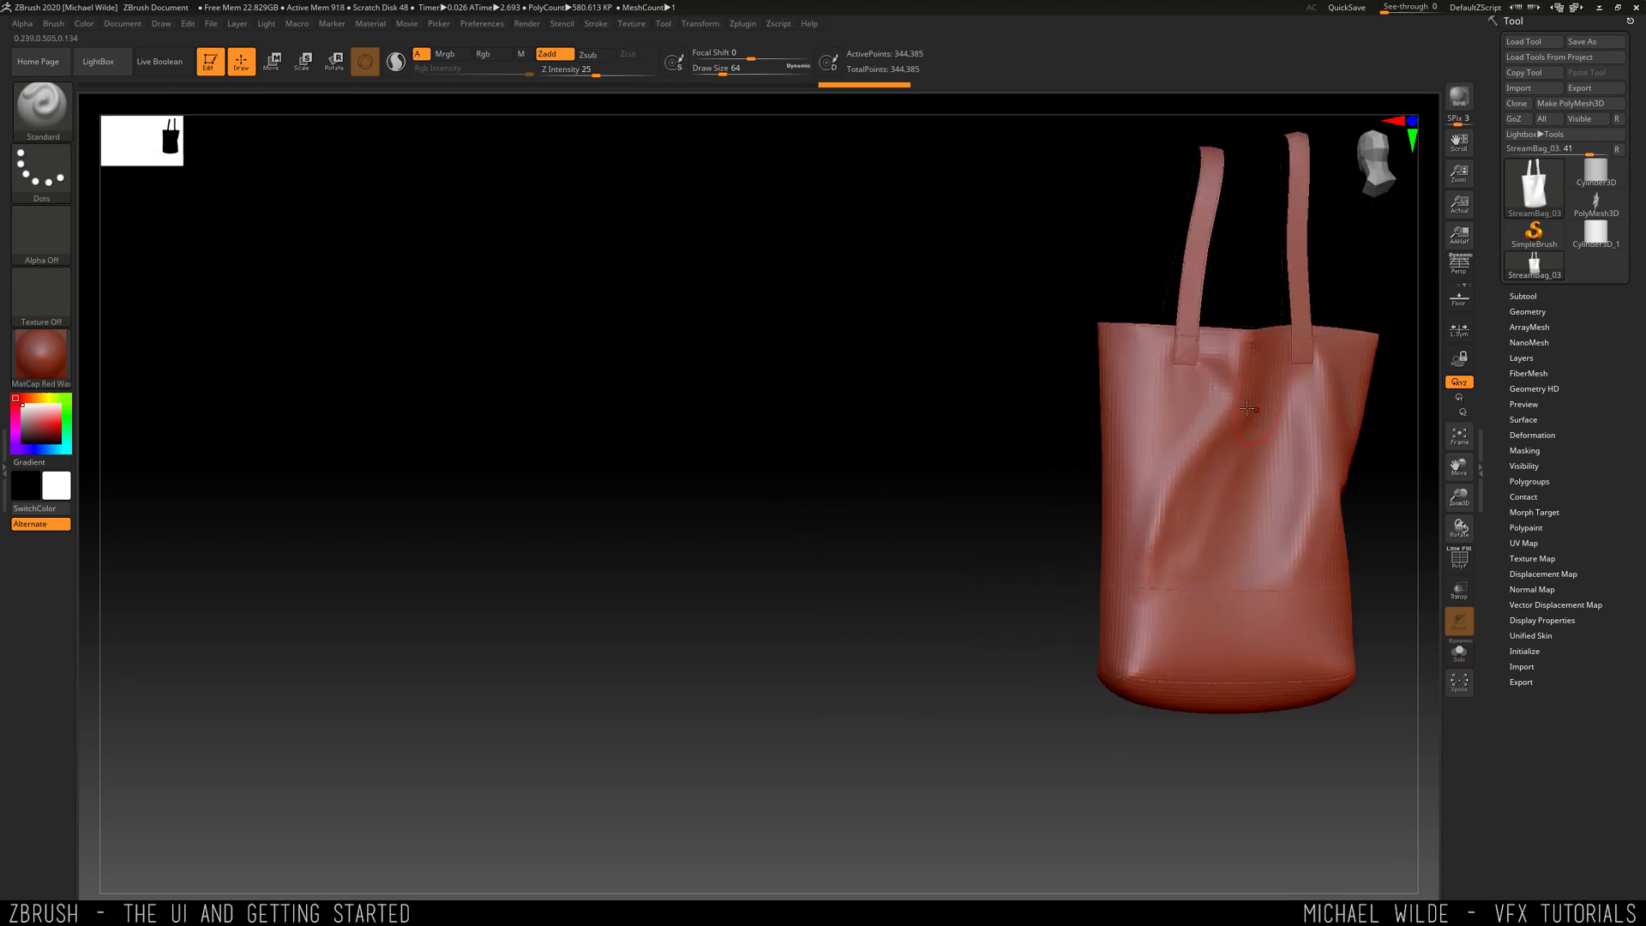
pyautogui.press('f')
pyautogui.moveTo(1103, 397); pyautogui.dragTo(1569, 127)
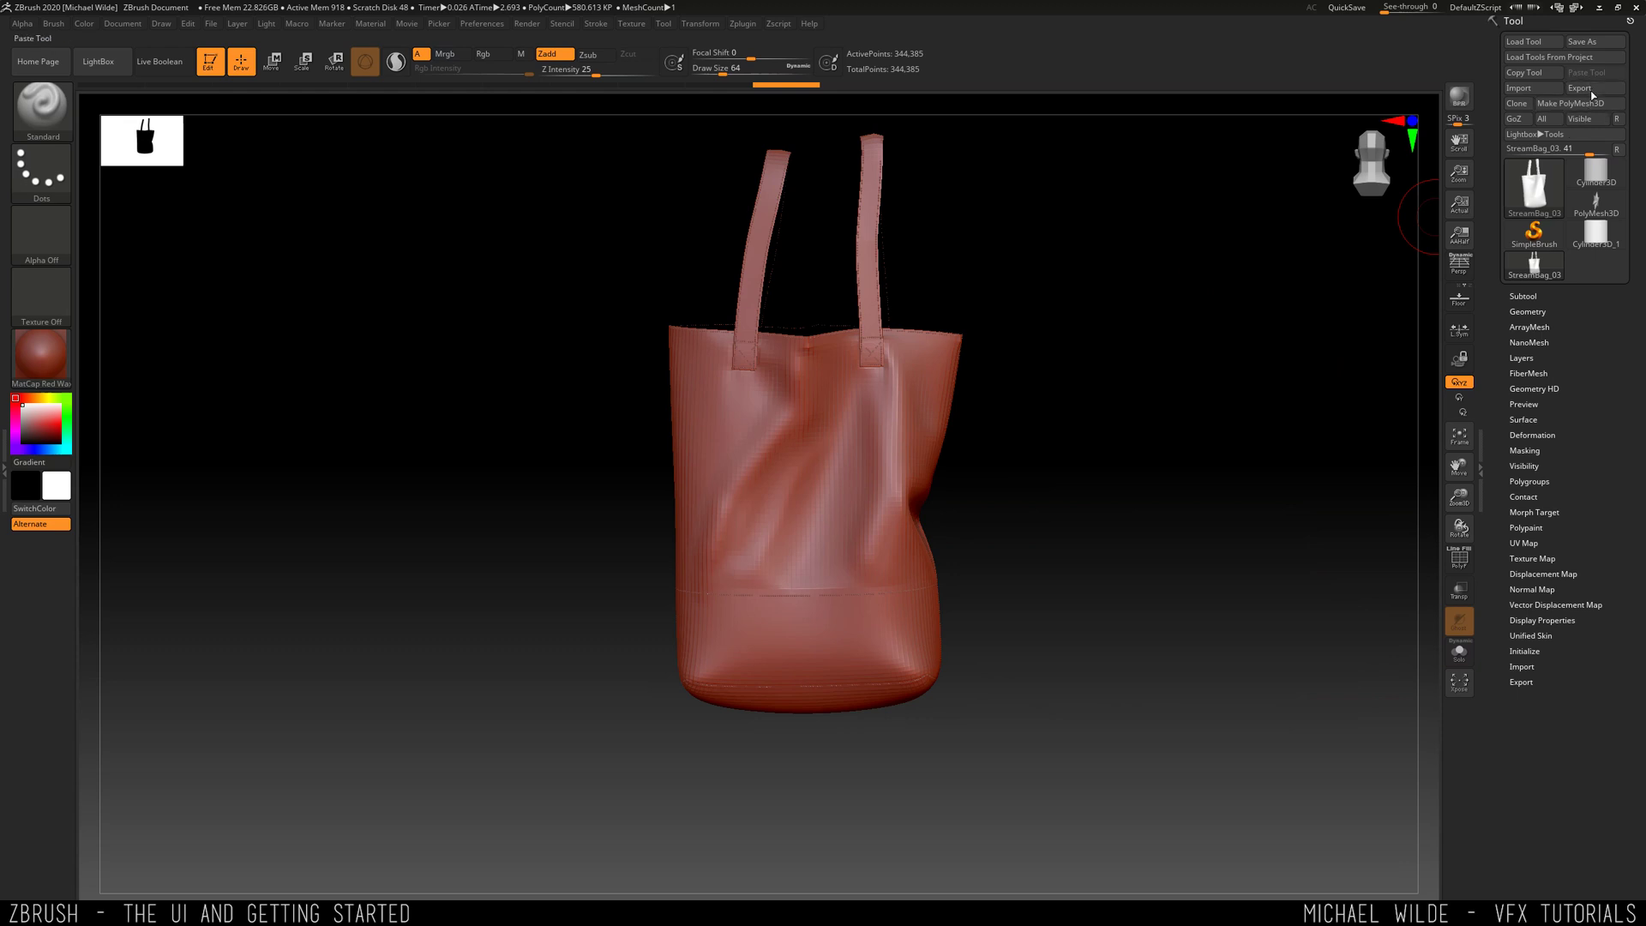
# - Compare exporting the bag as an OBJ with saving it as a ZTool, without writing either file
pyautogui.click(1580, 87)
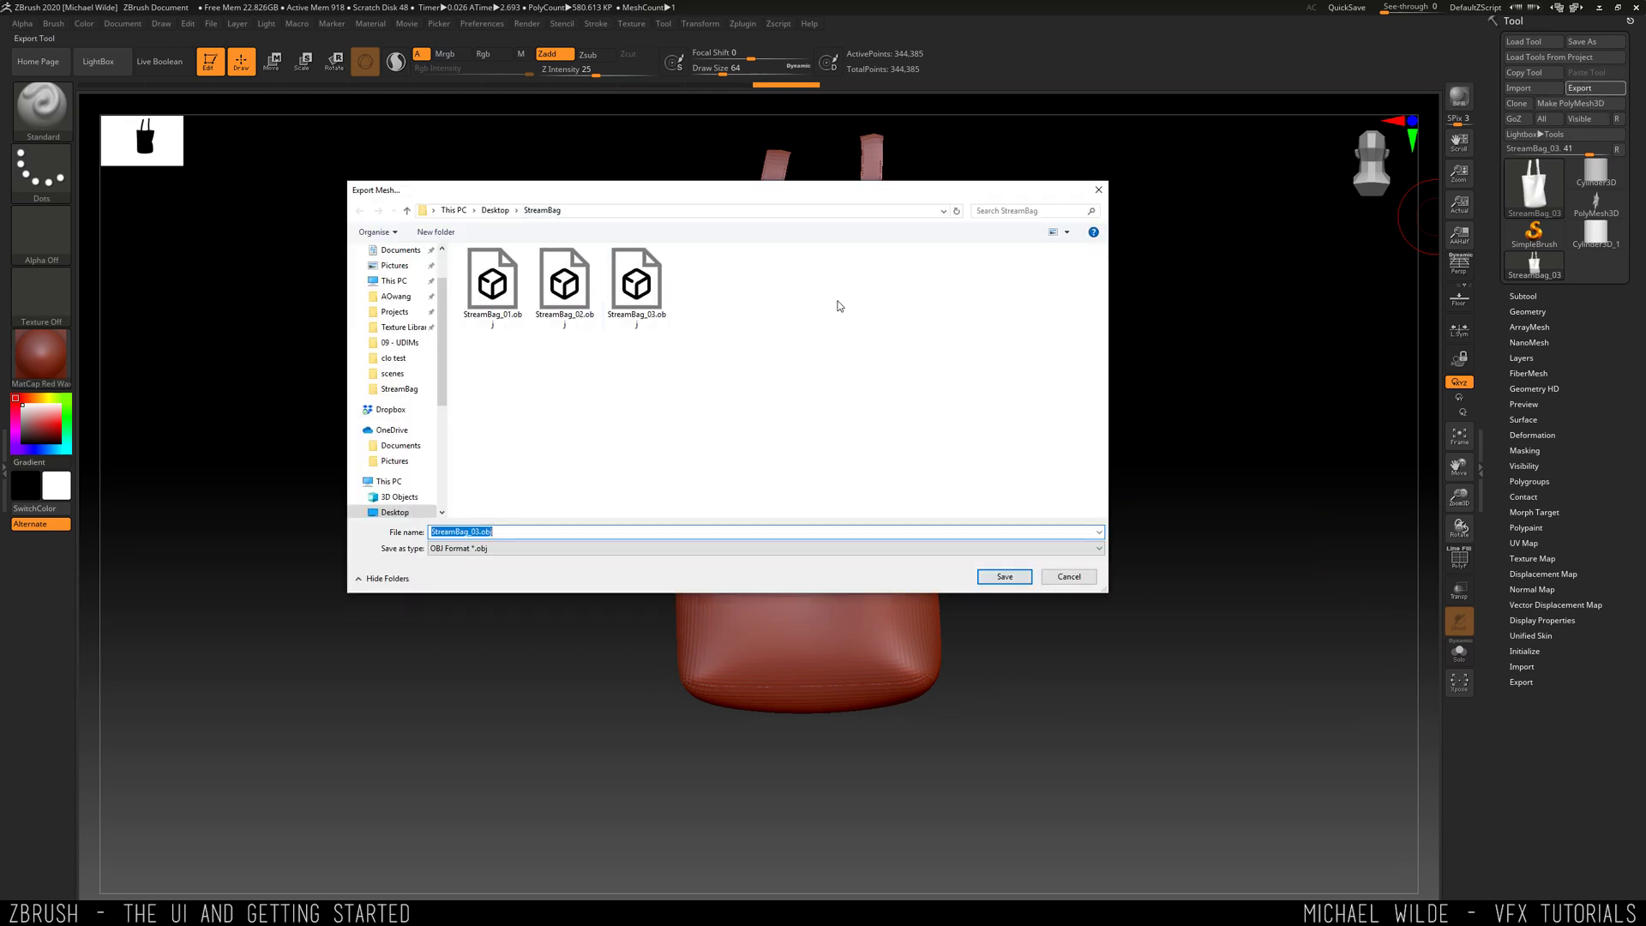
pyautogui.click(1098, 190)
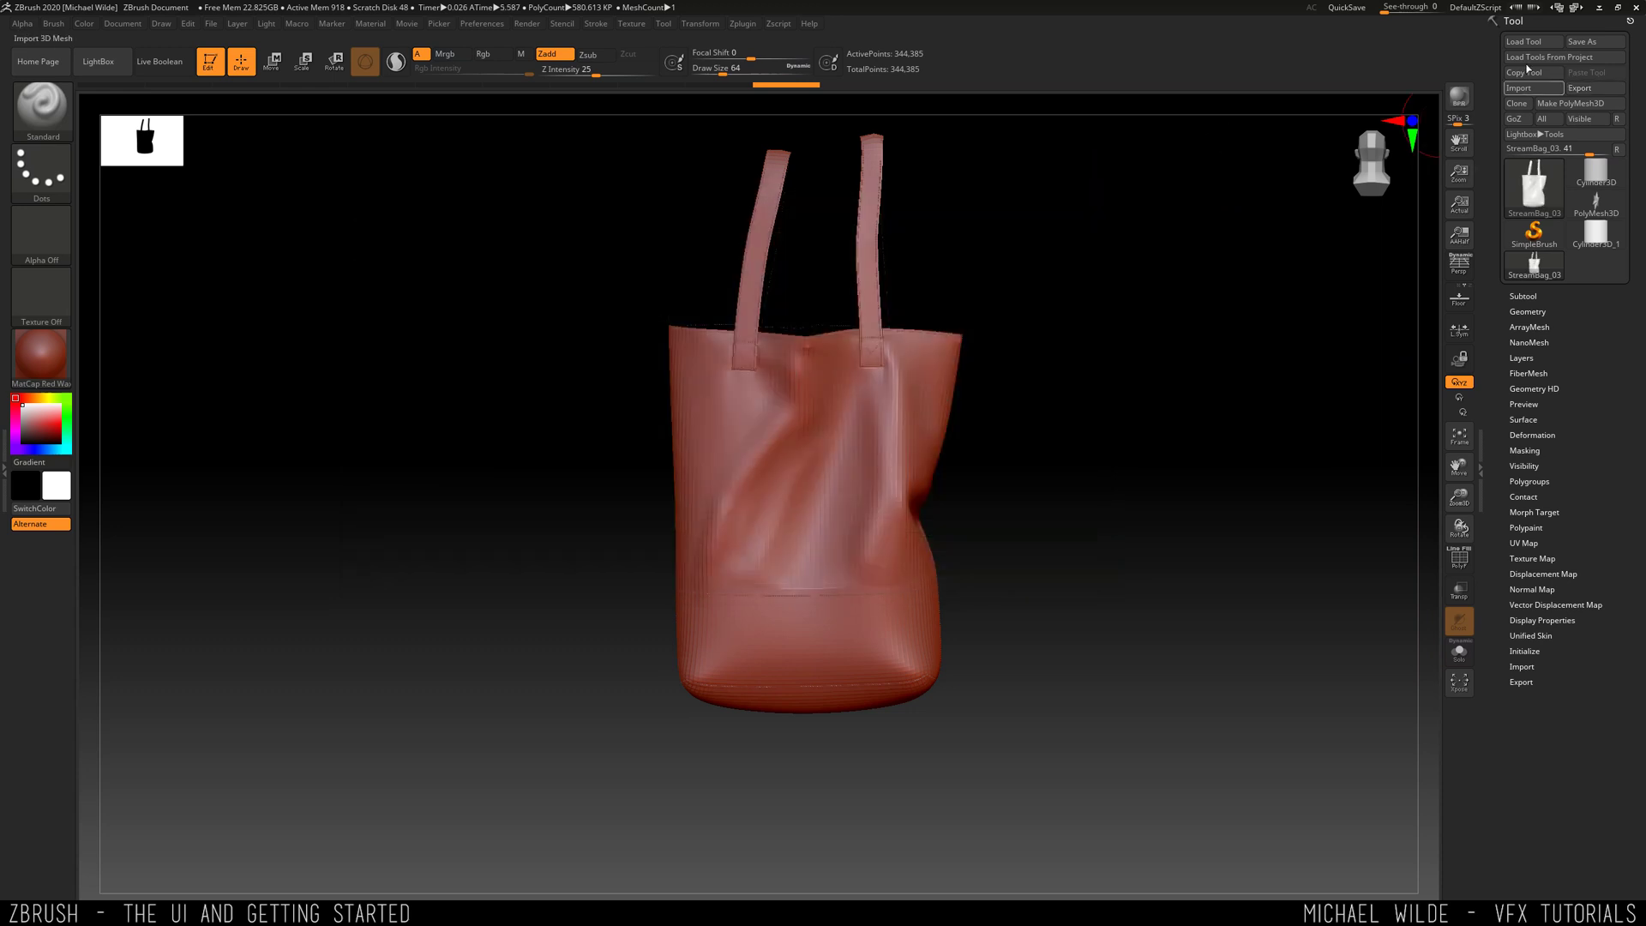
pyautogui.click(1585, 42)
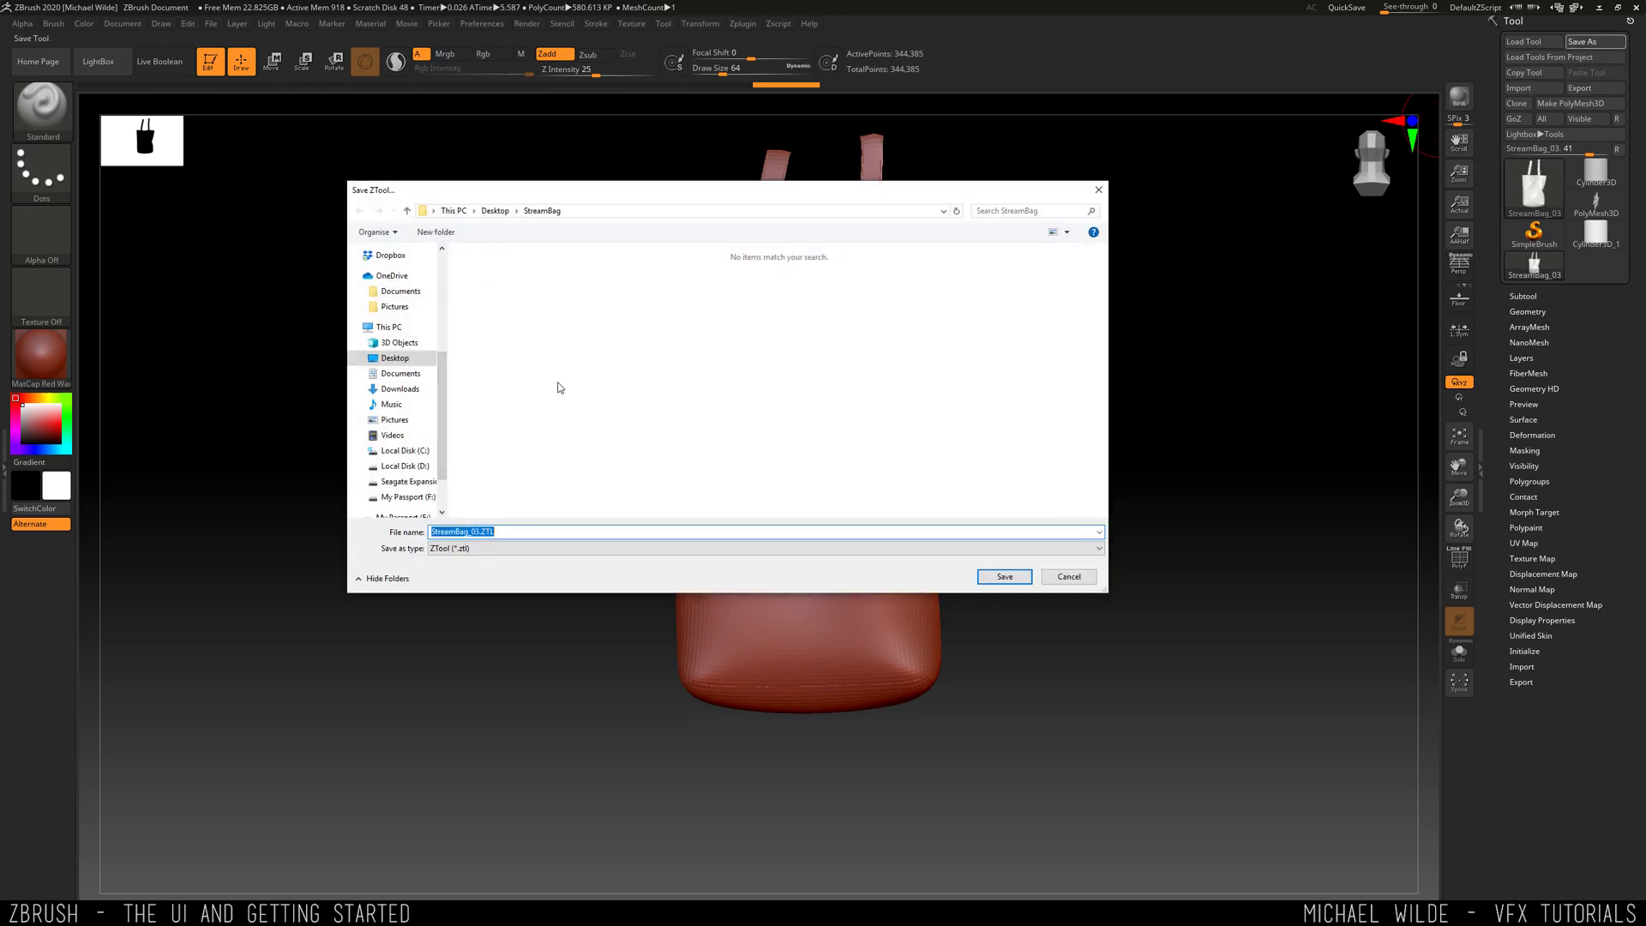
pyautogui.click(1069, 577)
# - Look through the 3D sculpting brushes and make Flatten the current brush
pyautogui.moveTo(1046, 392)
pyautogui.mouseDown()
pyautogui.moveTo(1231, 392)
pyautogui.moveTo(1113, 394)
pyautogui.moveTo(1043, 347)
pyautogui.moveTo(1120, 324)
pyautogui.moveTo(1062, 399)
pyautogui.moveTo(855, 336)
pyautogui.moveTo(1114, 386)
pyautogui.moveTo(1084, 319)
pyautogui.moveTo(1106, 309)
pyautogui.moveTo(1029, 342)
pyautogui.moveTo(1066, 355)
pyautogui.mouseUp()
pyautogui.press('ctrl')
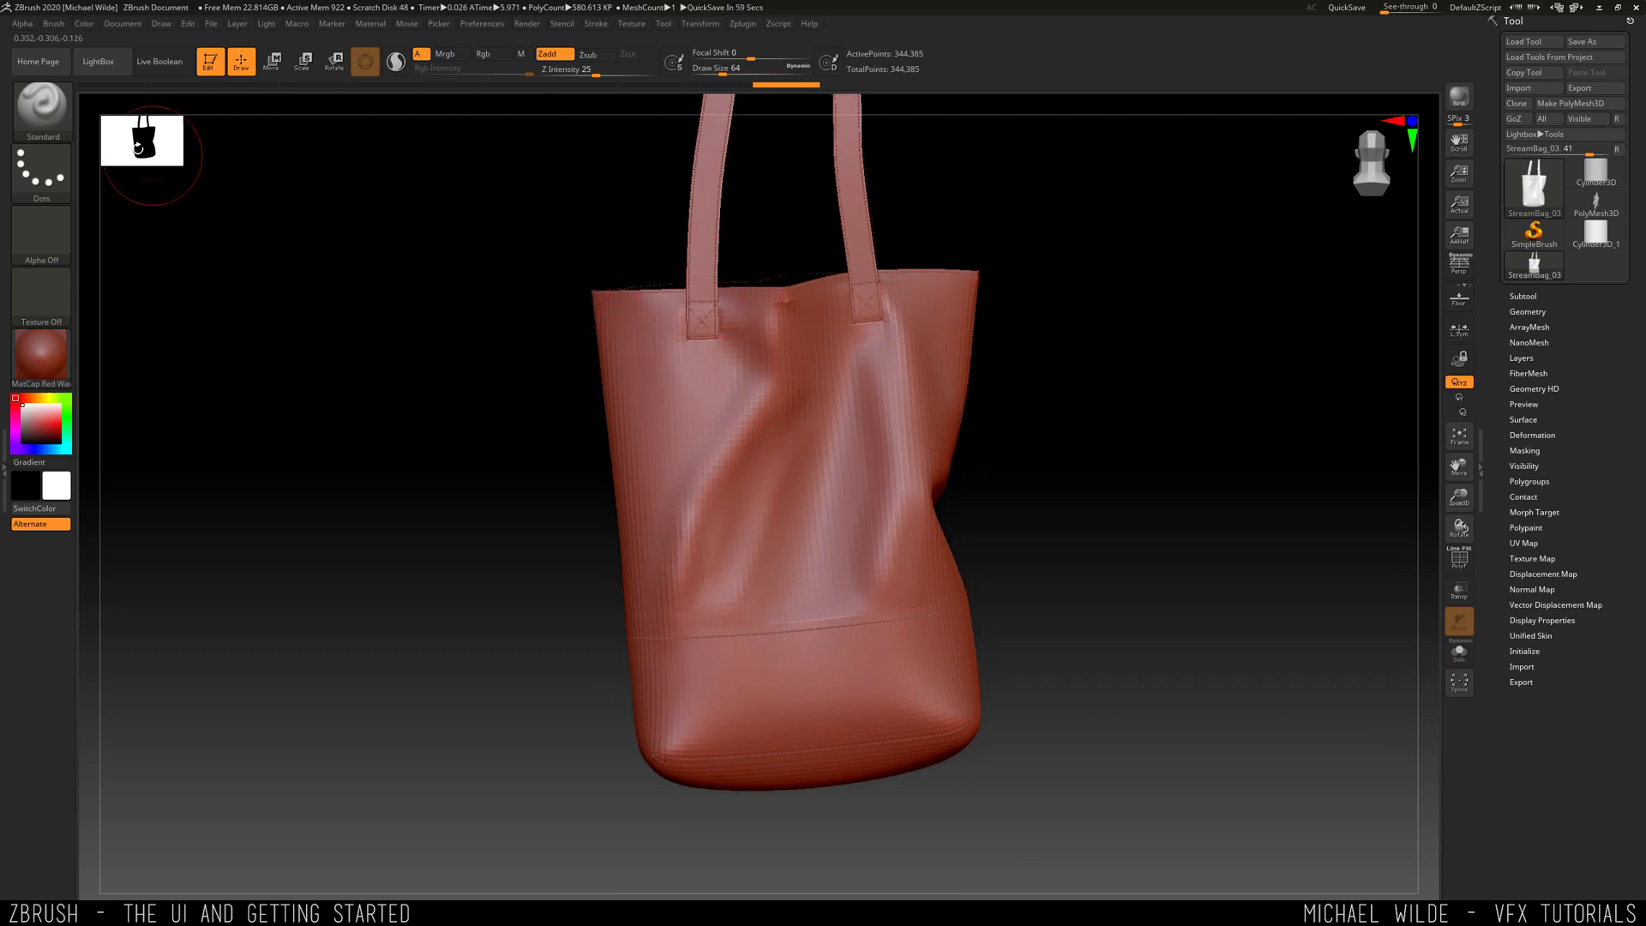
pyautogui.click(43, 116)
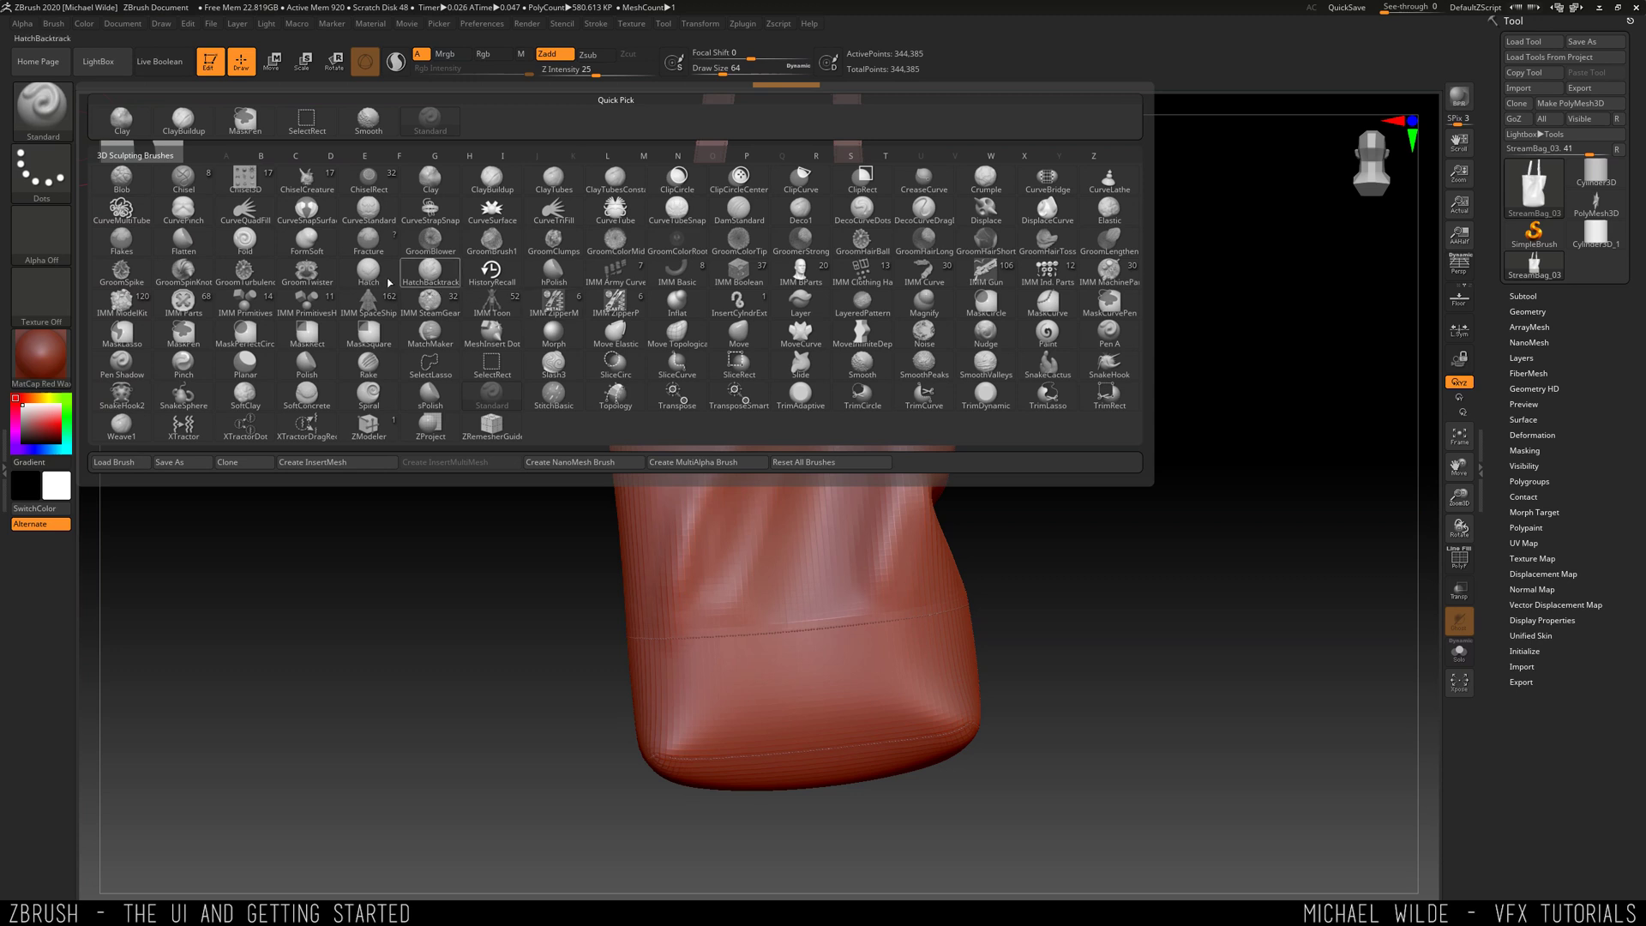
pyautogui.moveTo(414, 312)
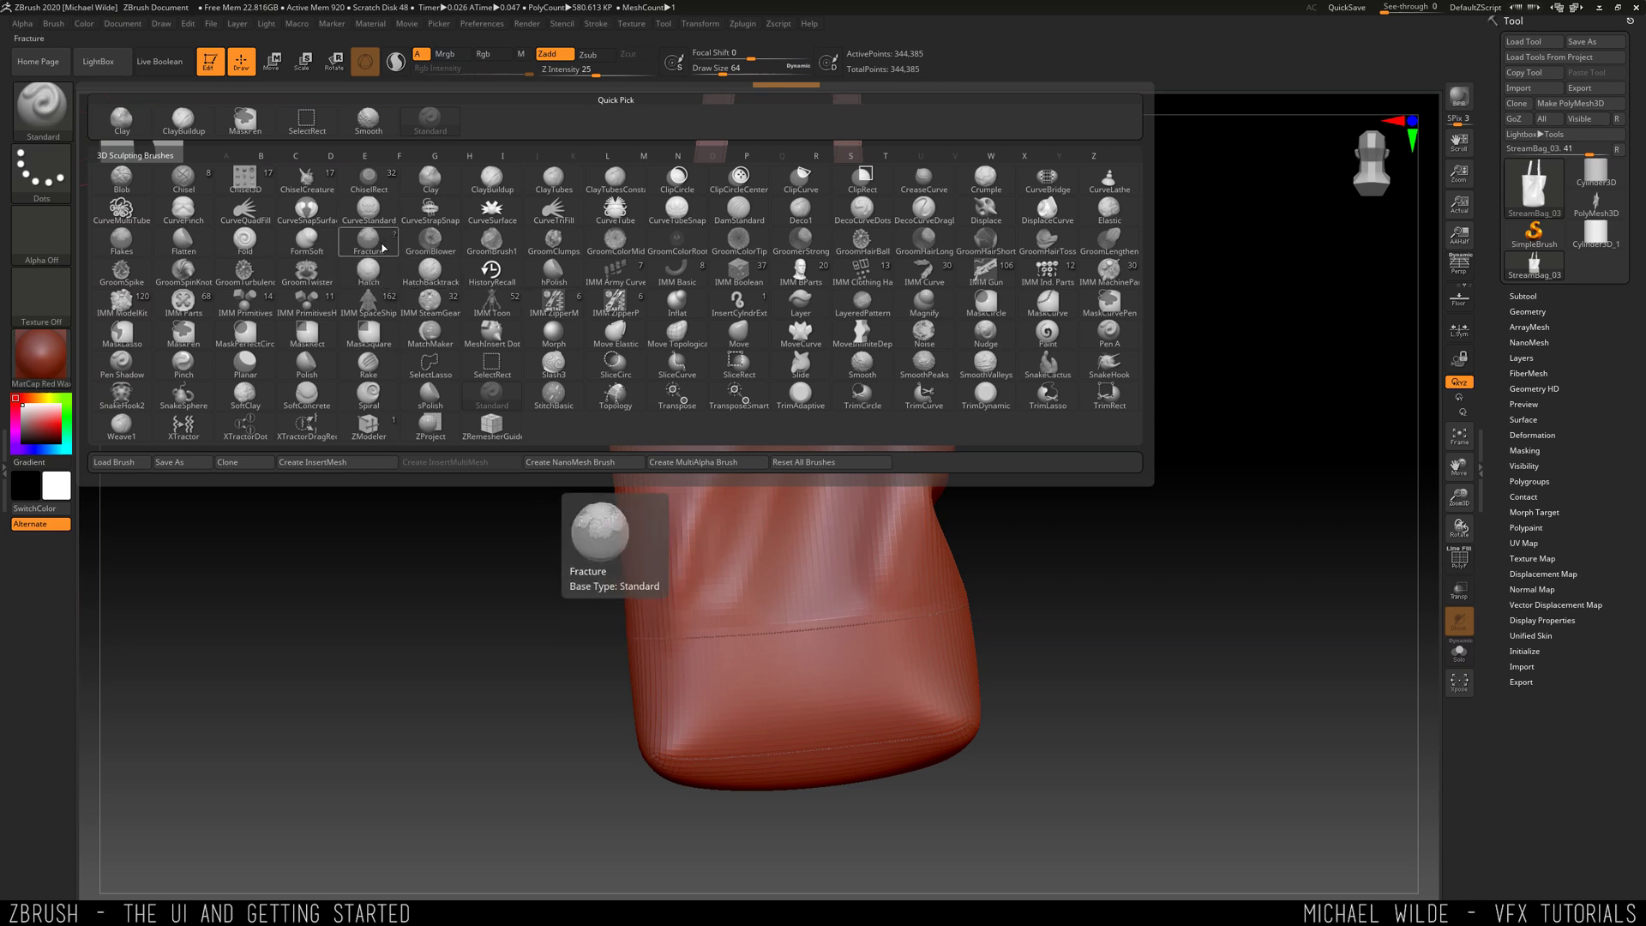
pyautogui.click(183, 242)
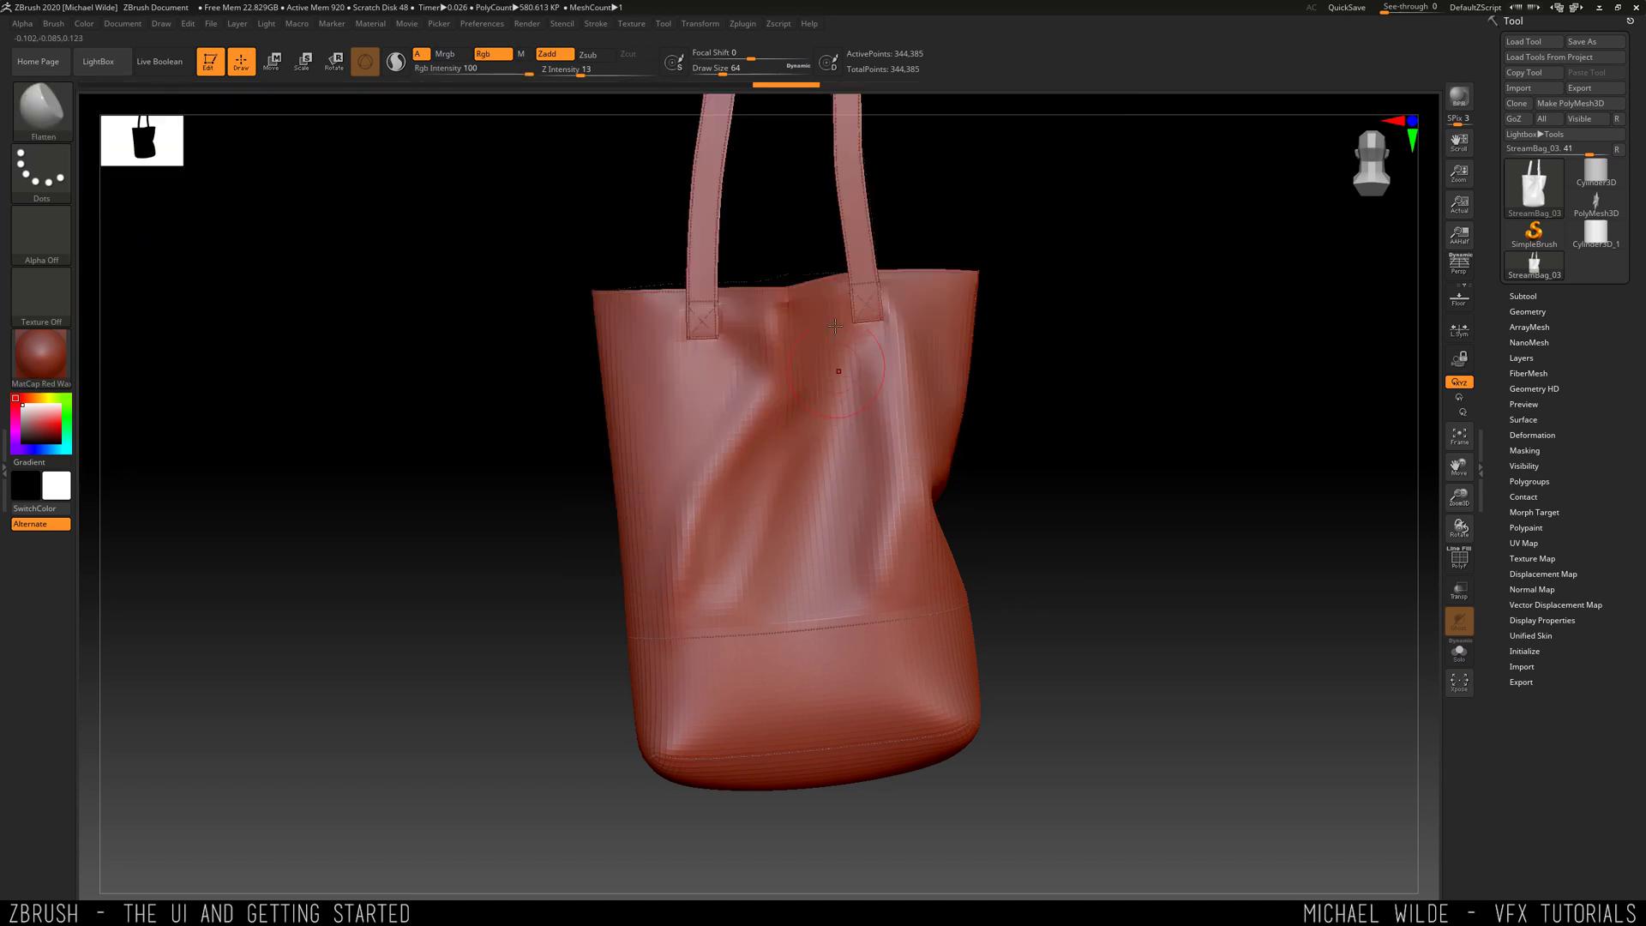
# - Flatten areas of the bag's lower front and right-hand fold with a few Flatten brush strokes
pyautogui.moveTo(1040, 283); pyautogui.dragTo(1139, 460)
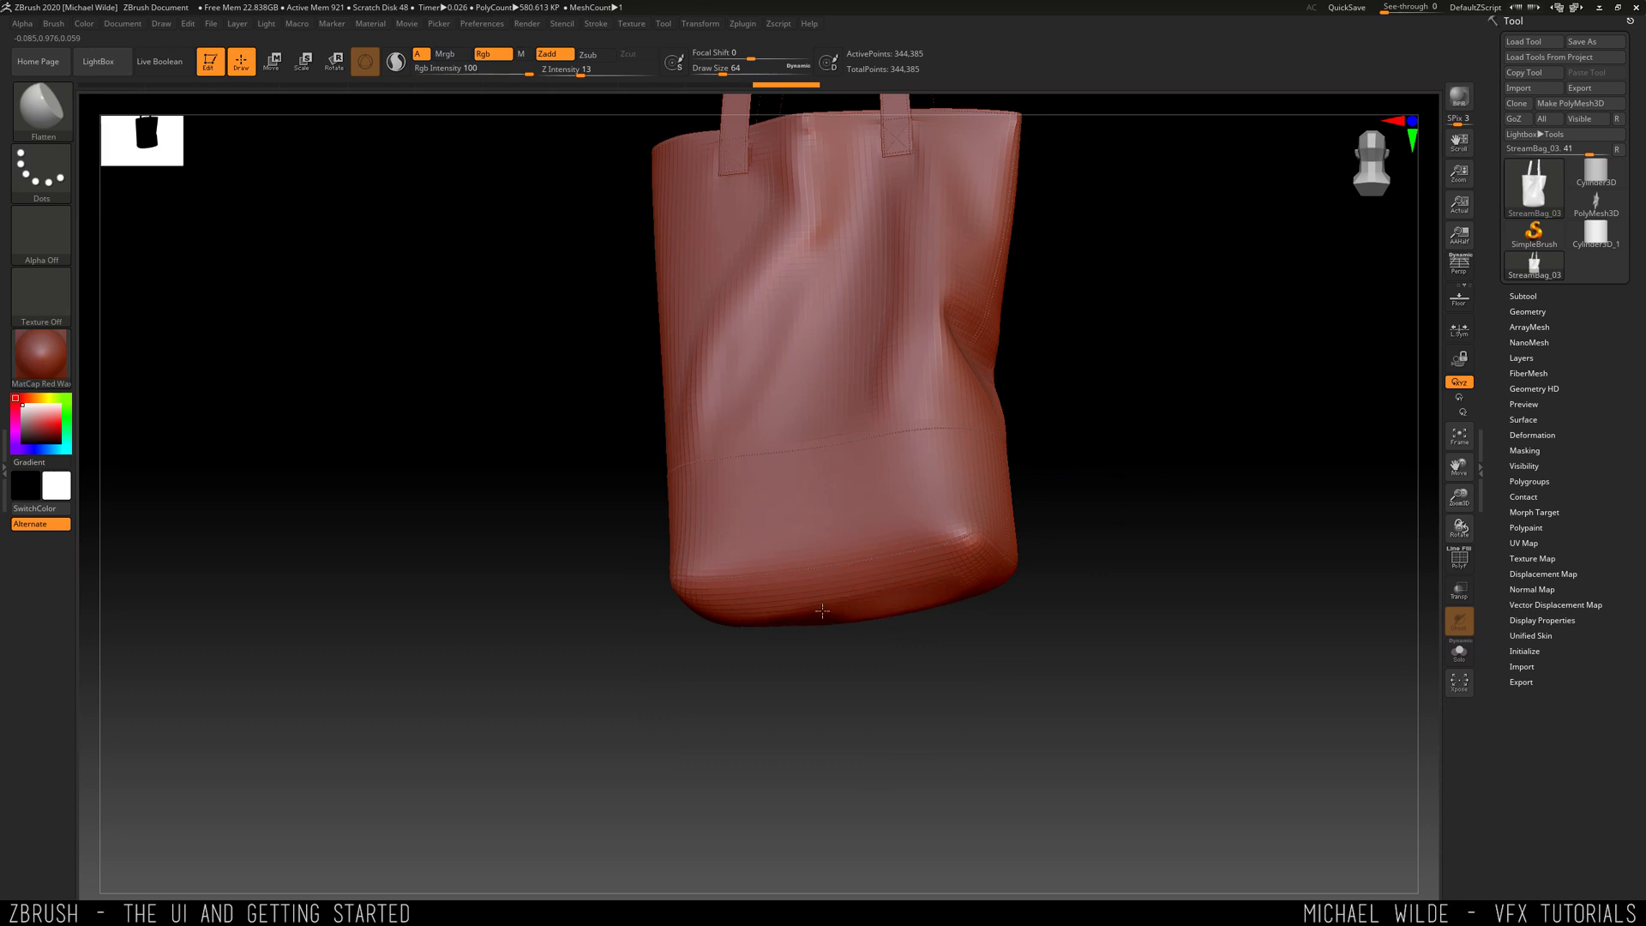
pyautogui.moveTo(821, 611)
pyautogui.mouseDown()
pyautogui.moveTo(754, 613)
pyautogui.moveTo(905, 592)
pyautogui.moveTo(836, 623)
pyautogui.moveTo(867, 619)
pyautogui.moveTo(950, 586)
pyautogui.moveTo(804, 628)
pyautogui.moveTo(886, 597)
pyautogui.moveTo(703, 617)
pyautogui.mouseUp()
pyautogui.moveTo(703, 639)
pyautogui.mouseDown()
pyautogui.moveTo(991, 548)
pyautogui.moveTo(973, 518)
pyautogui.moveTo(909, 566)
pyautogui.moveTo(838, 557)
pyautogui.mouseUp()
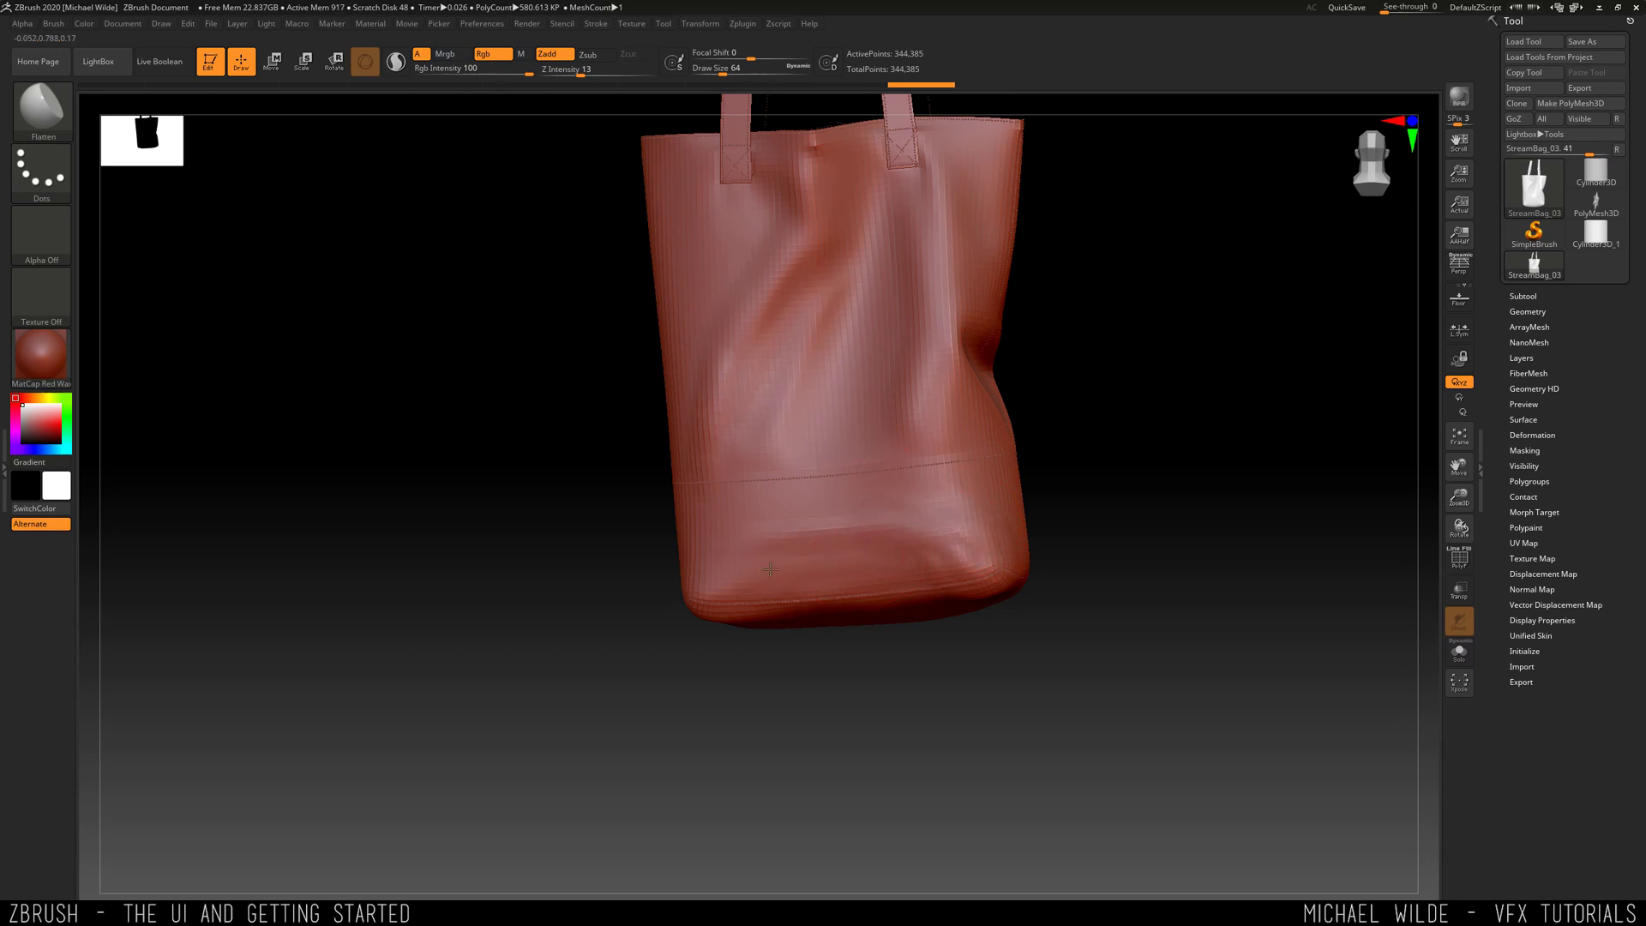
pyautogui.moveTo(1091, 358); pyautogui.dragTo(1011, 377)
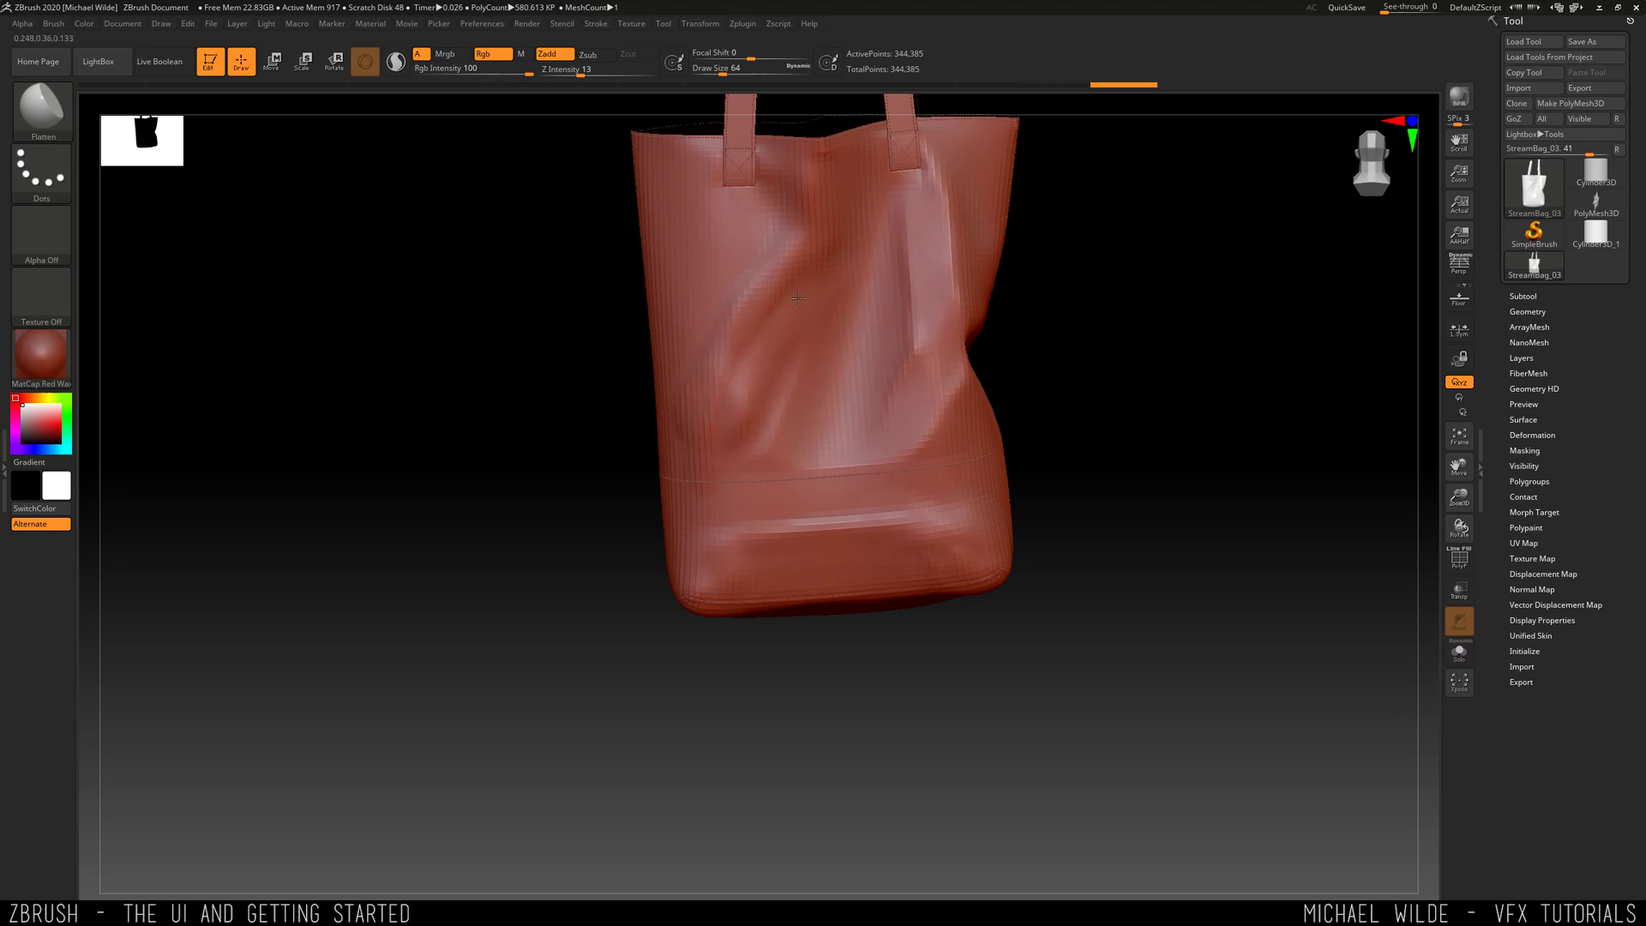
pyautogui.moveTo(1054, 275)
pyautogui.mouseDown()
pyautogui.moveTo(1216, 257)
pyautogui.moveTo(1186, 275)
pyautogui.mouseUp()
pyautogui.press('ctrl')
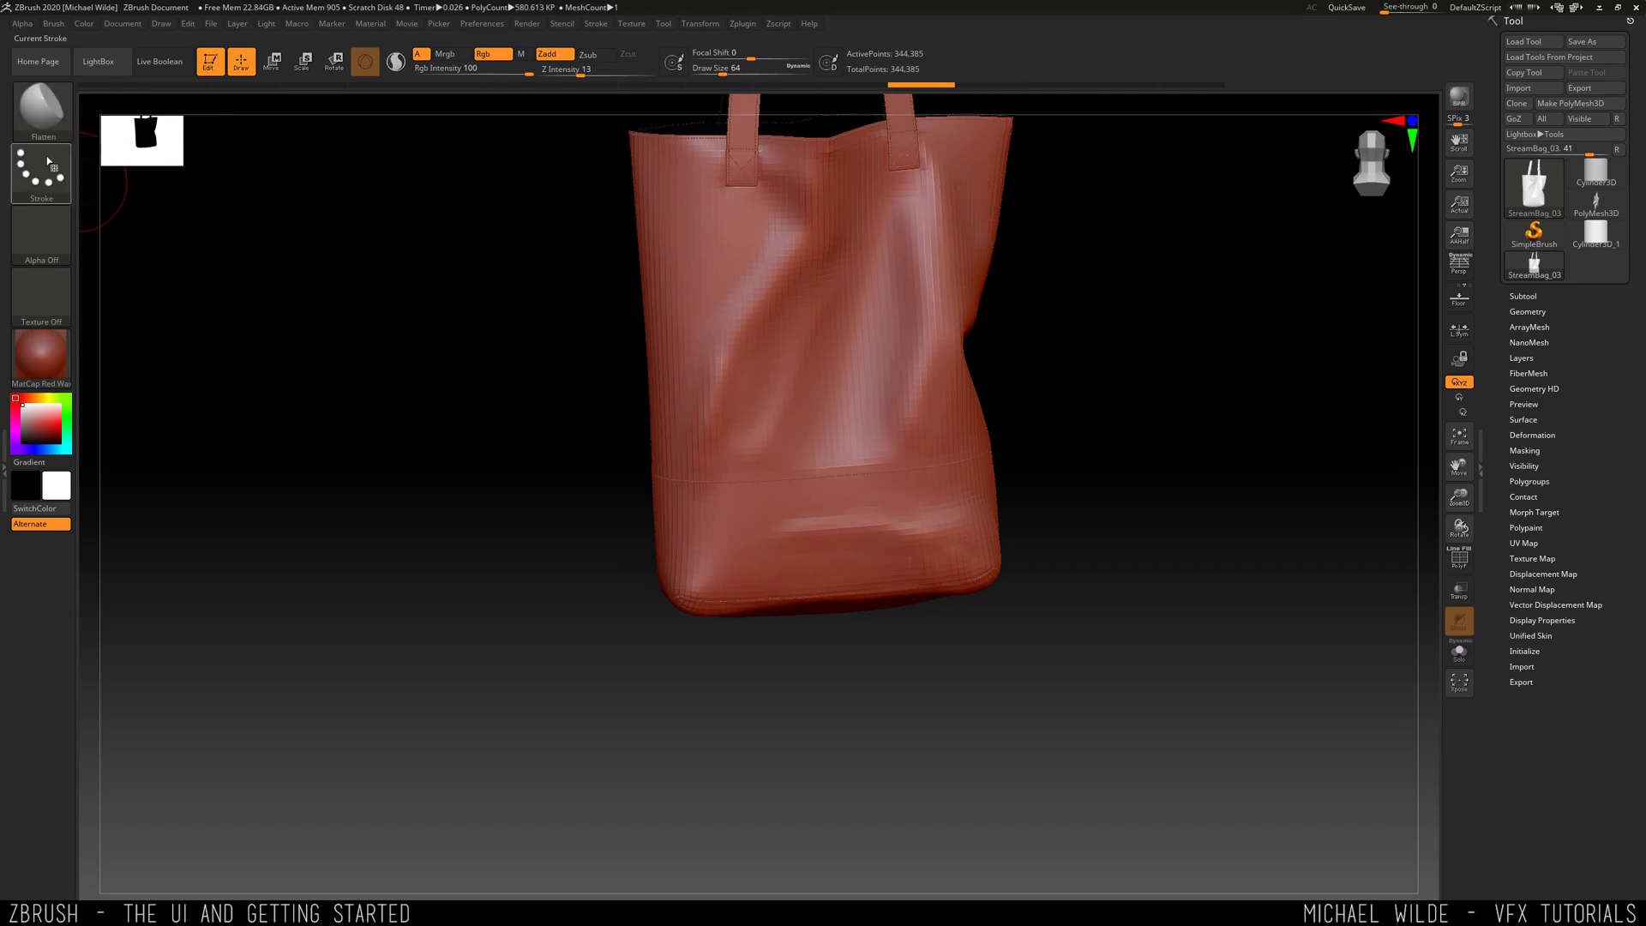
# - Make Standard the current brush and try it with the Dots stroke just below the bag's left strap
pyautogui.click(39, 120)
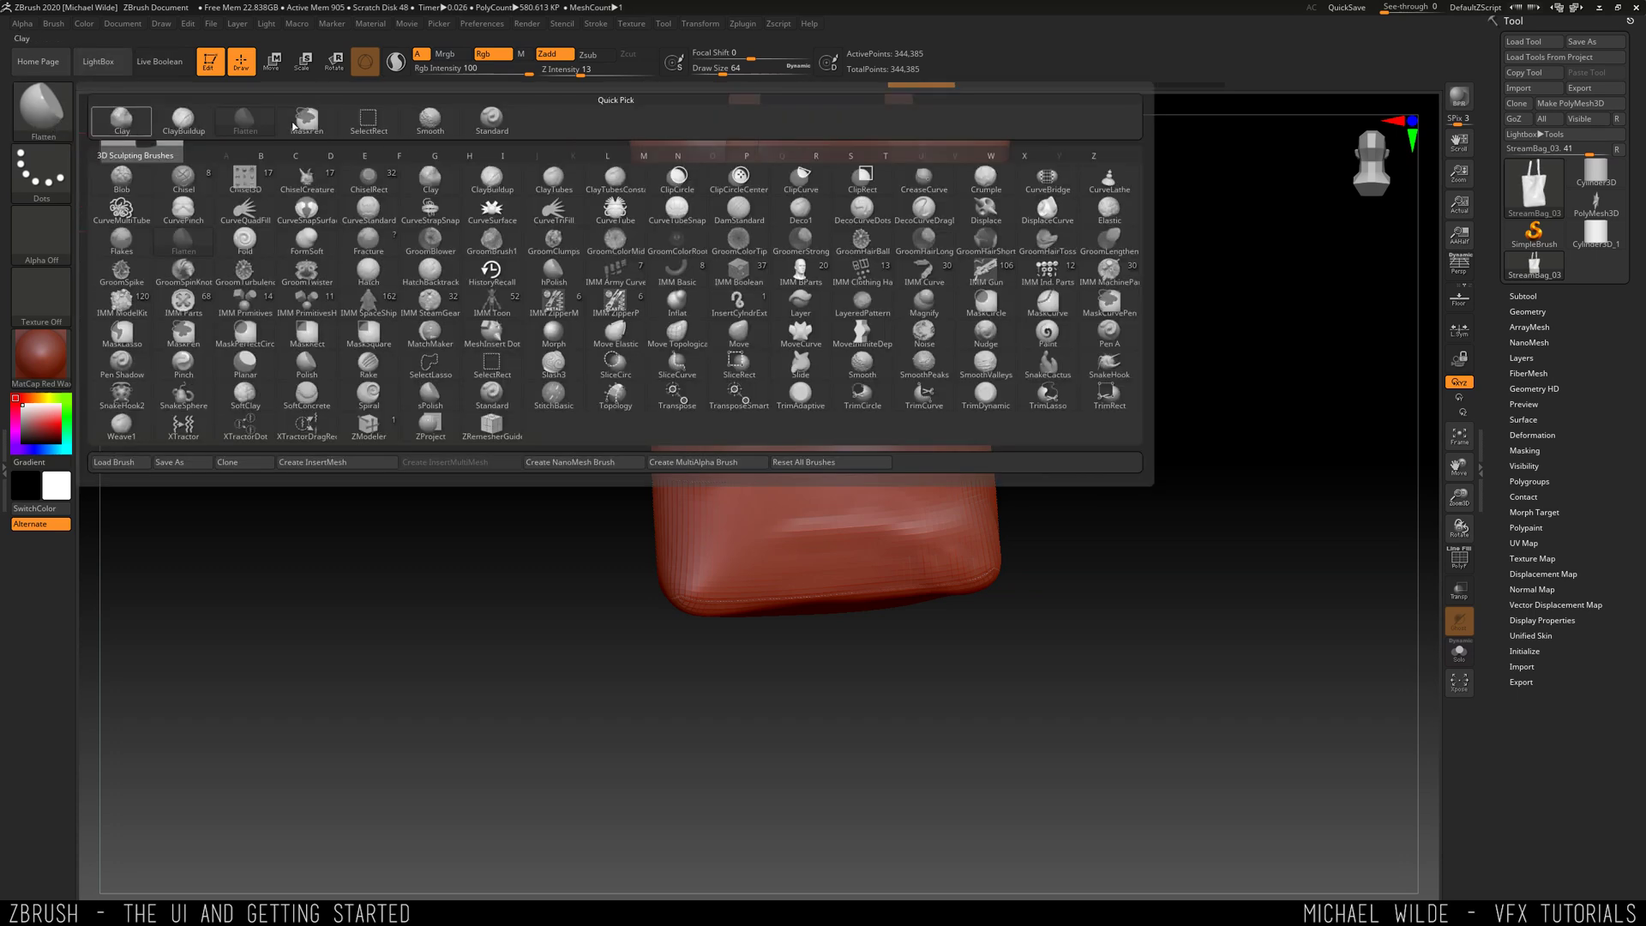
pyautogui.click(495, 126)
pyautogui.moveTo(355, 147); pyautogui.dragTo(128, 181)
pyautogui.click(54, 180)
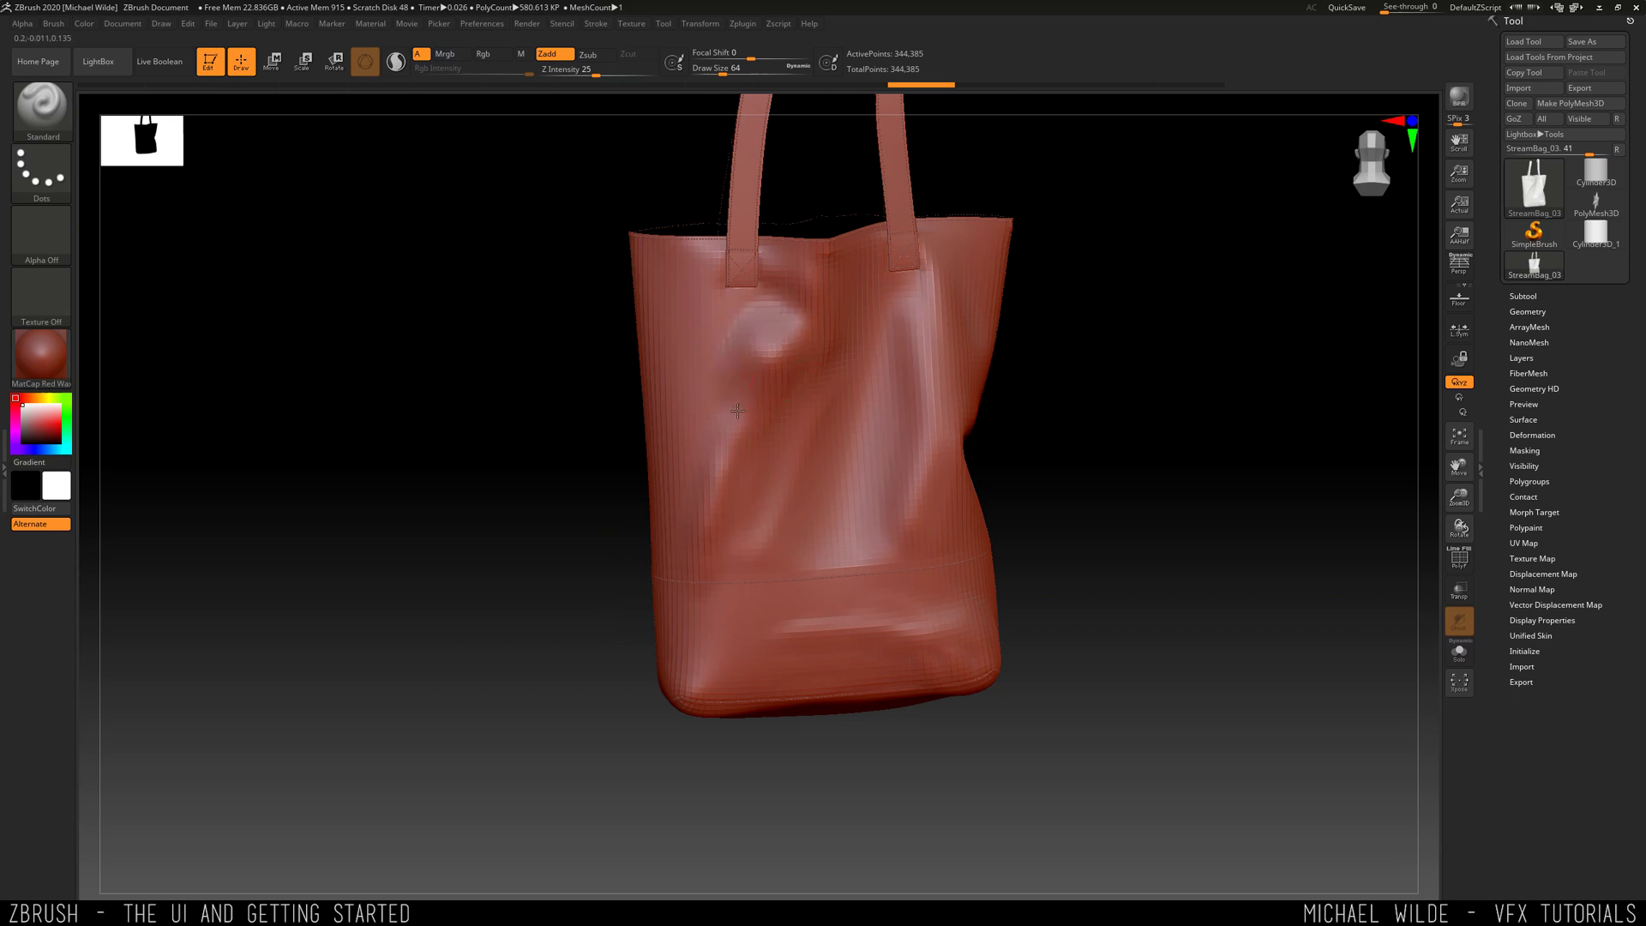
pyautogui.press('ctrl')
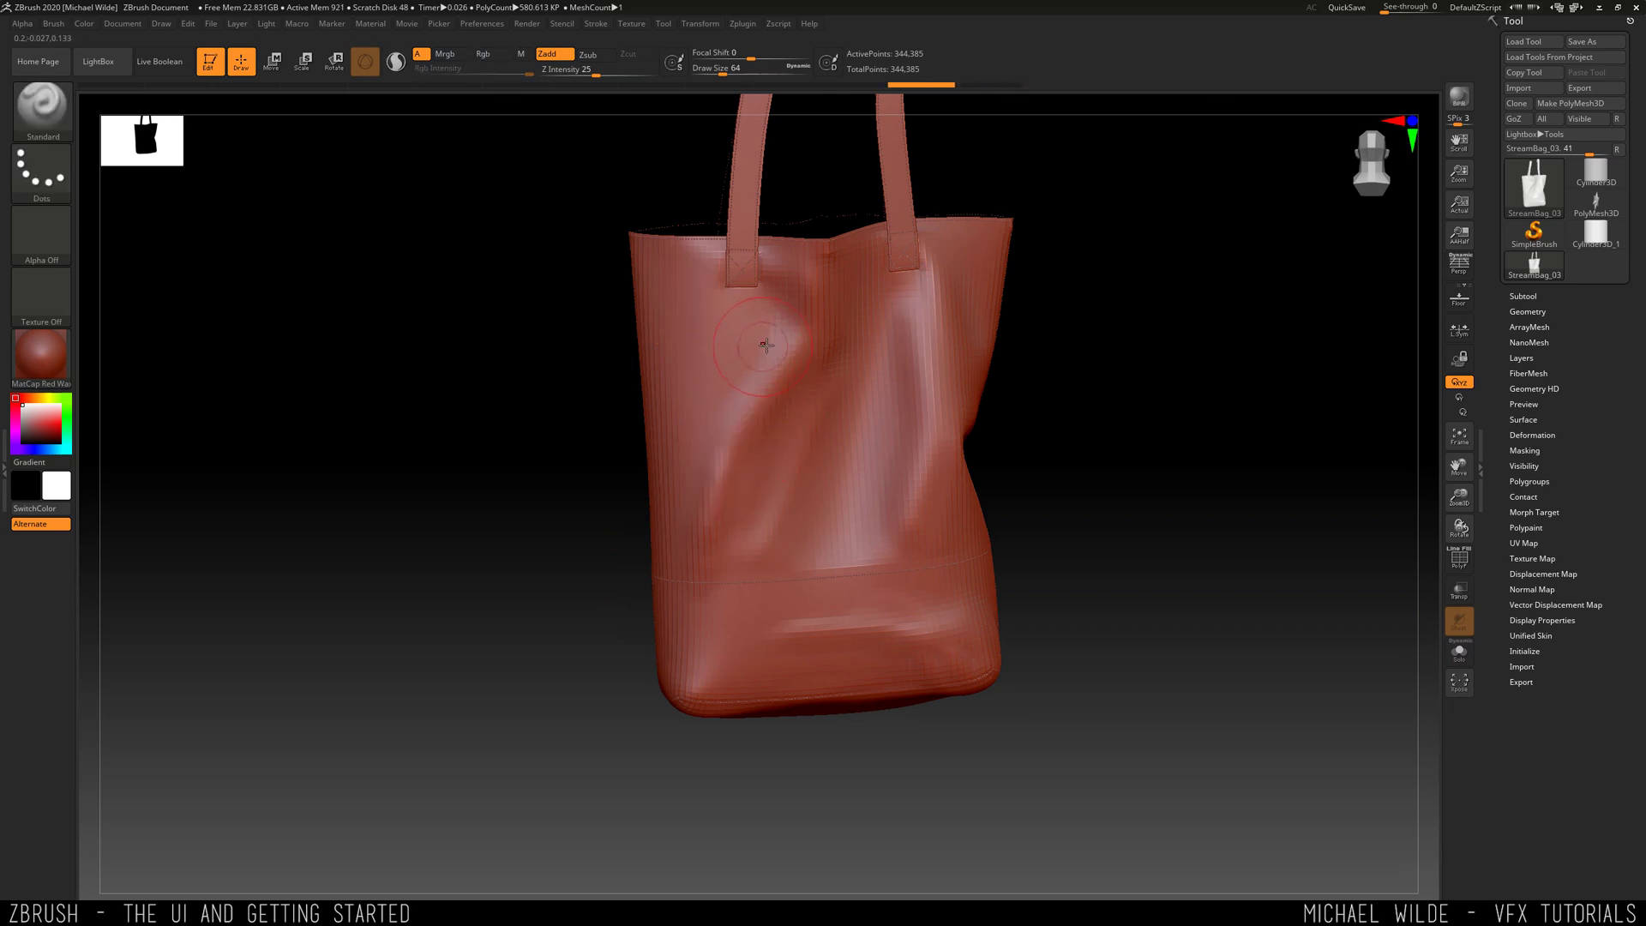
pyautogui.moveTo(771, 345); pyautogui.dragTo(727, 432)
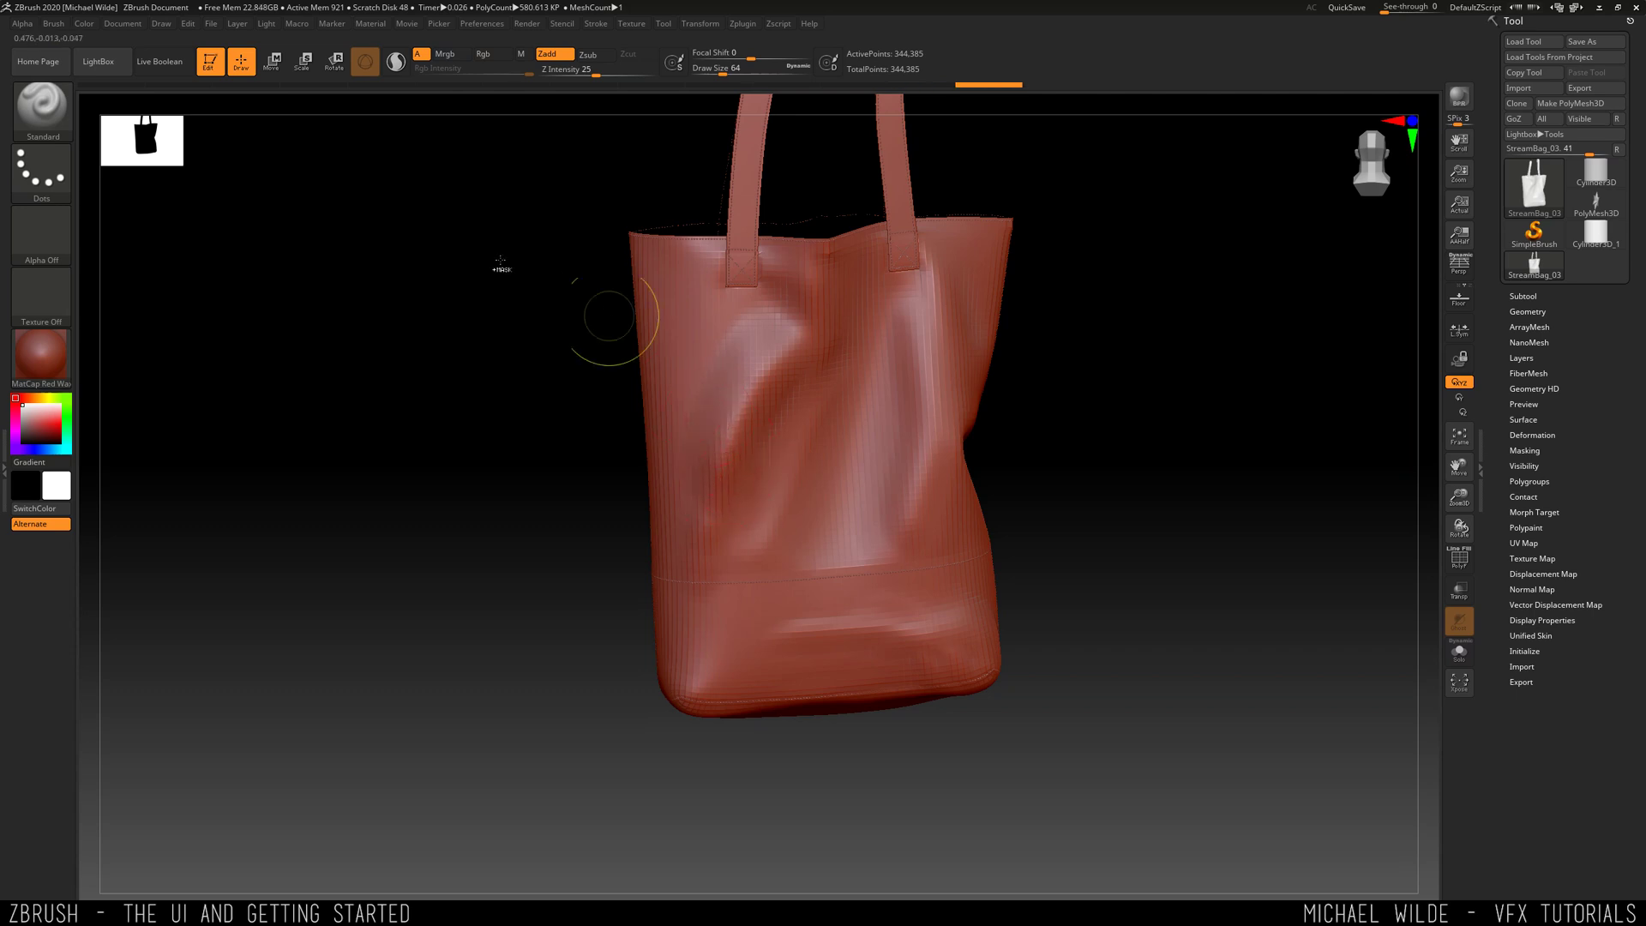
# - Try the DragRect stroke type on the upper-left front of the bag and undo it
pyautogui.click(47, 178)
pyautogui.click(178, 183)
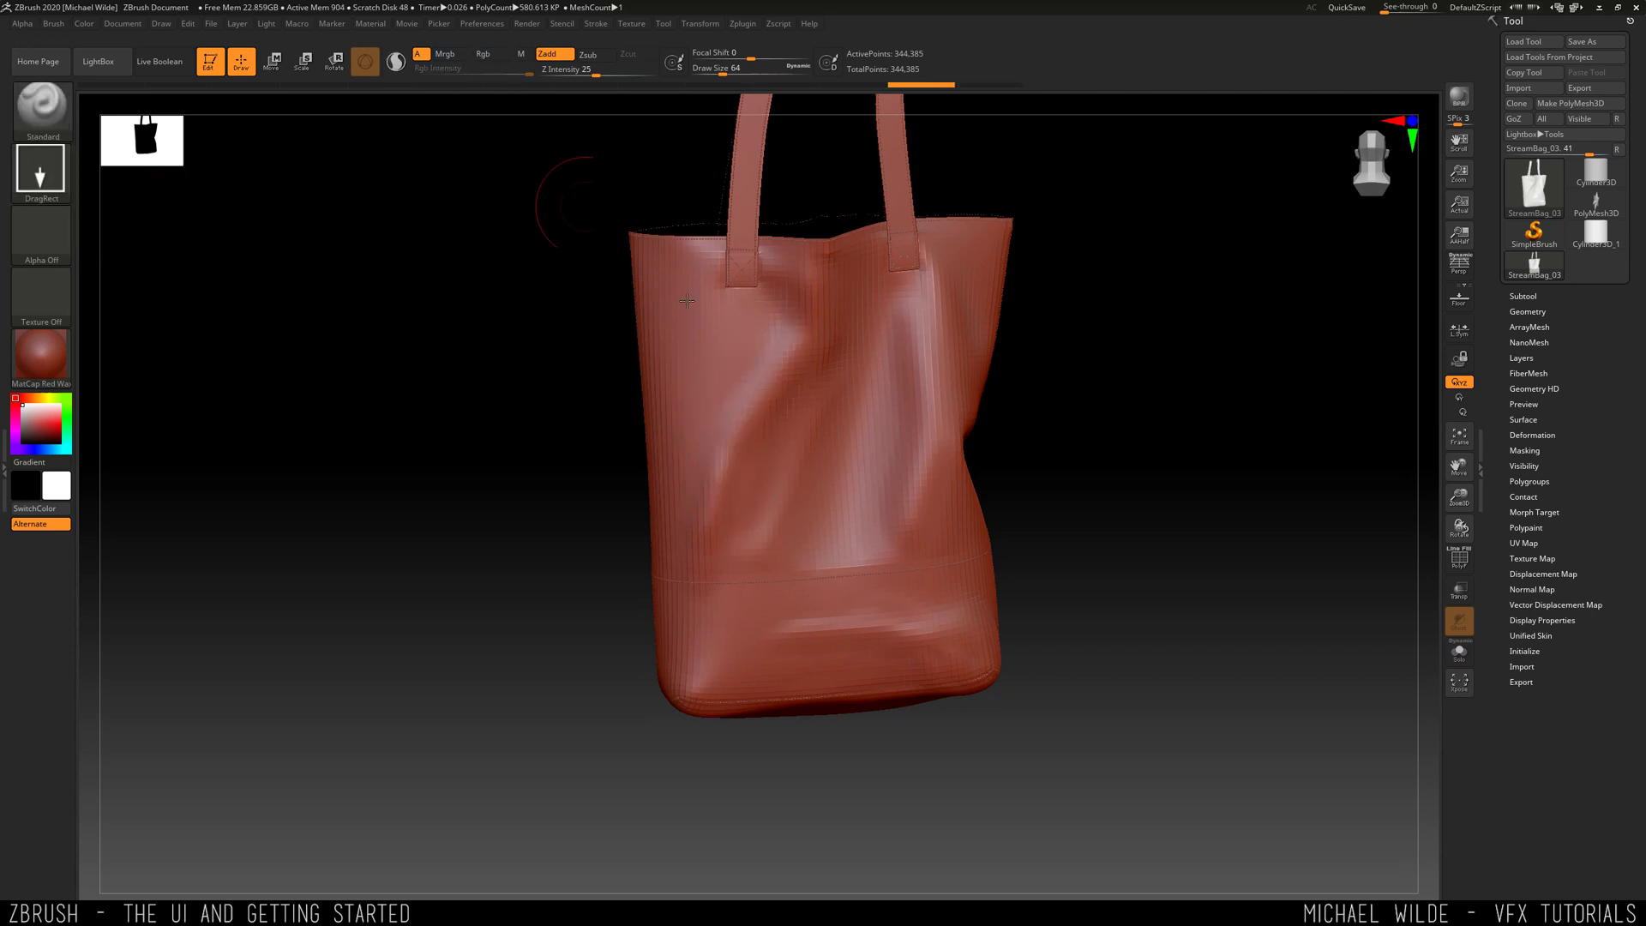
pyautogui.moveTo(739, 375); pyautogui.dragTo(763, 412)
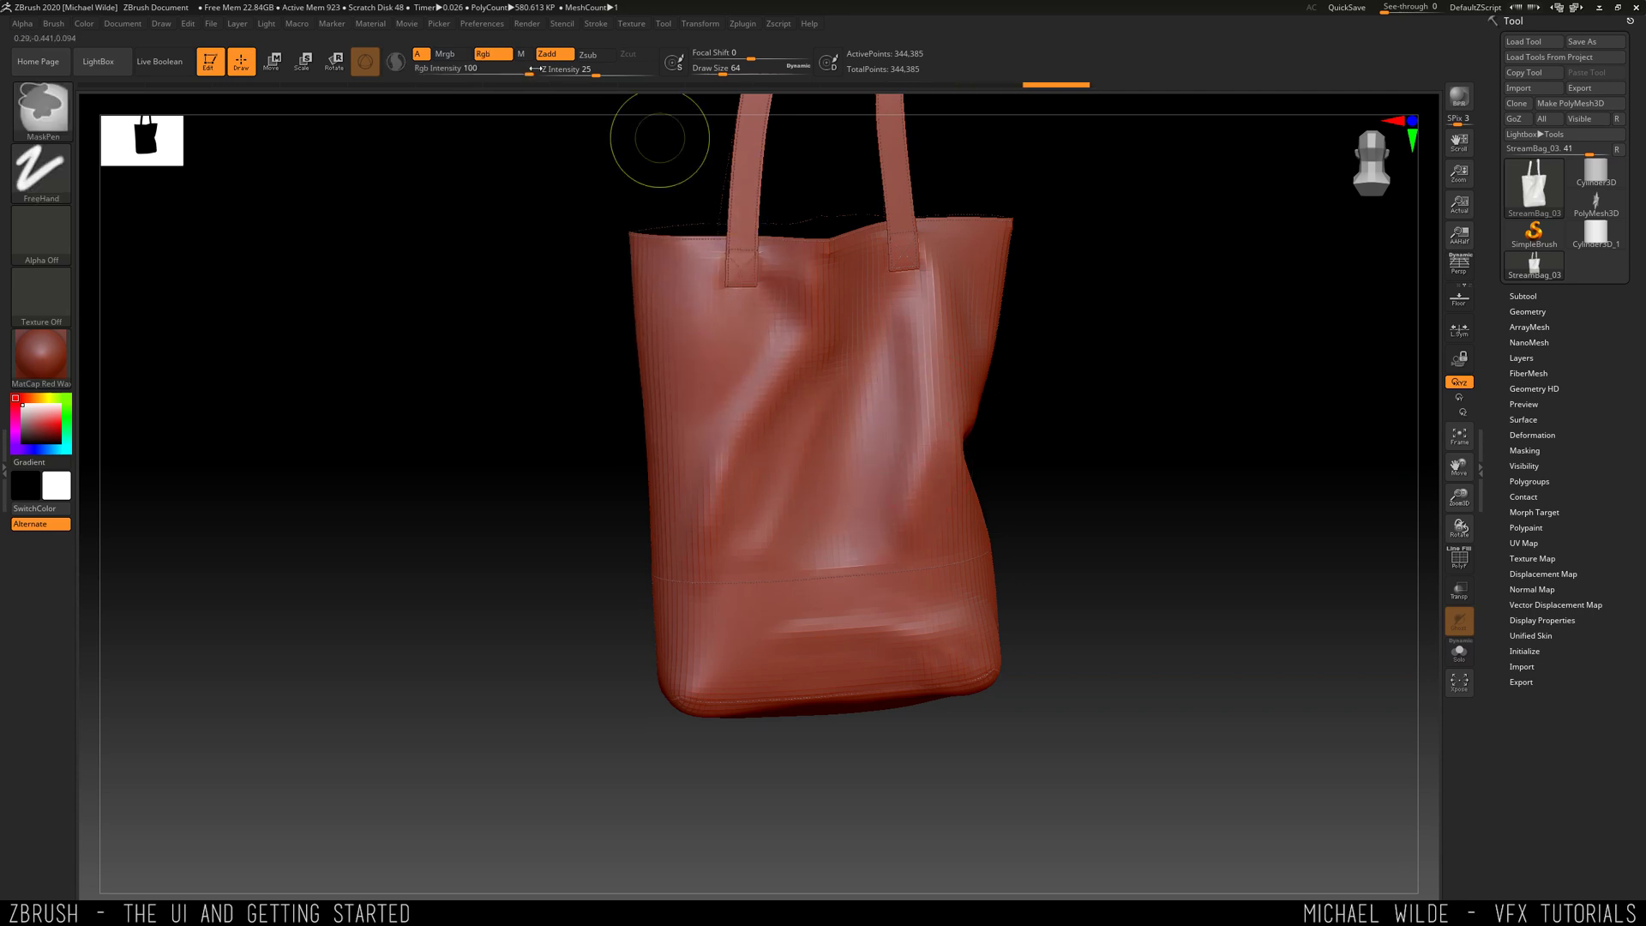
pyautogui.hotkey('ctrl', 'z')
pyautogui.hotkey('ctrl', 'z')
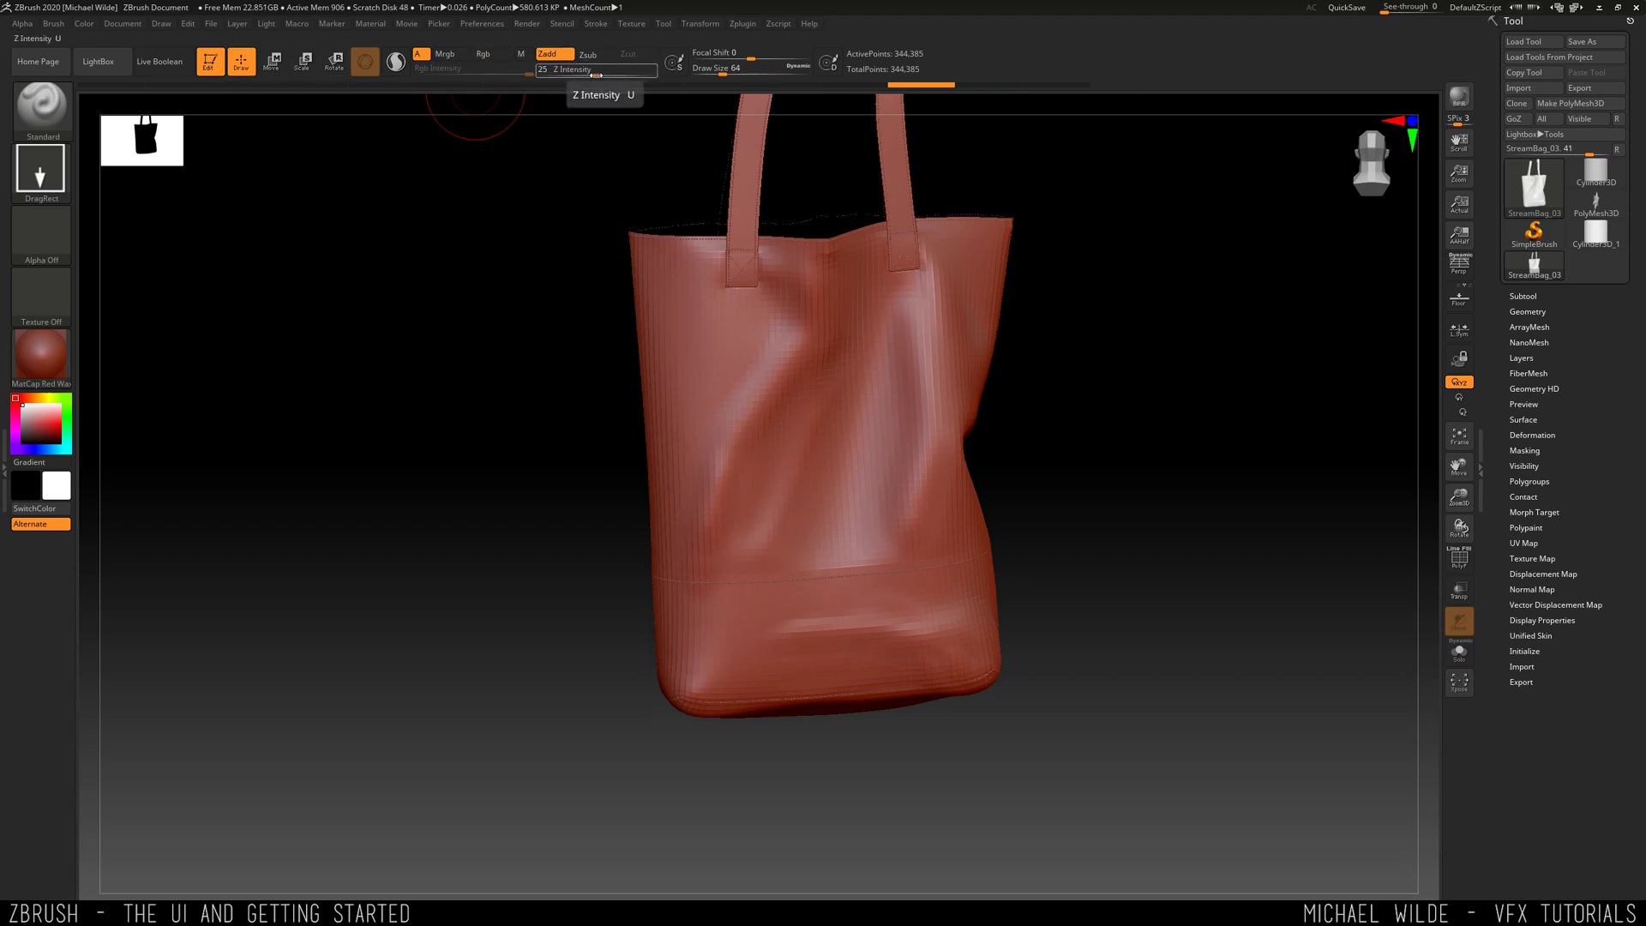
# - Pull out a large DragRect bump on the bag's upper left with Z Intensity 73, and undo it
pyautogui.moveTo(607, 74); pyautogui.dragTo(614, 74)
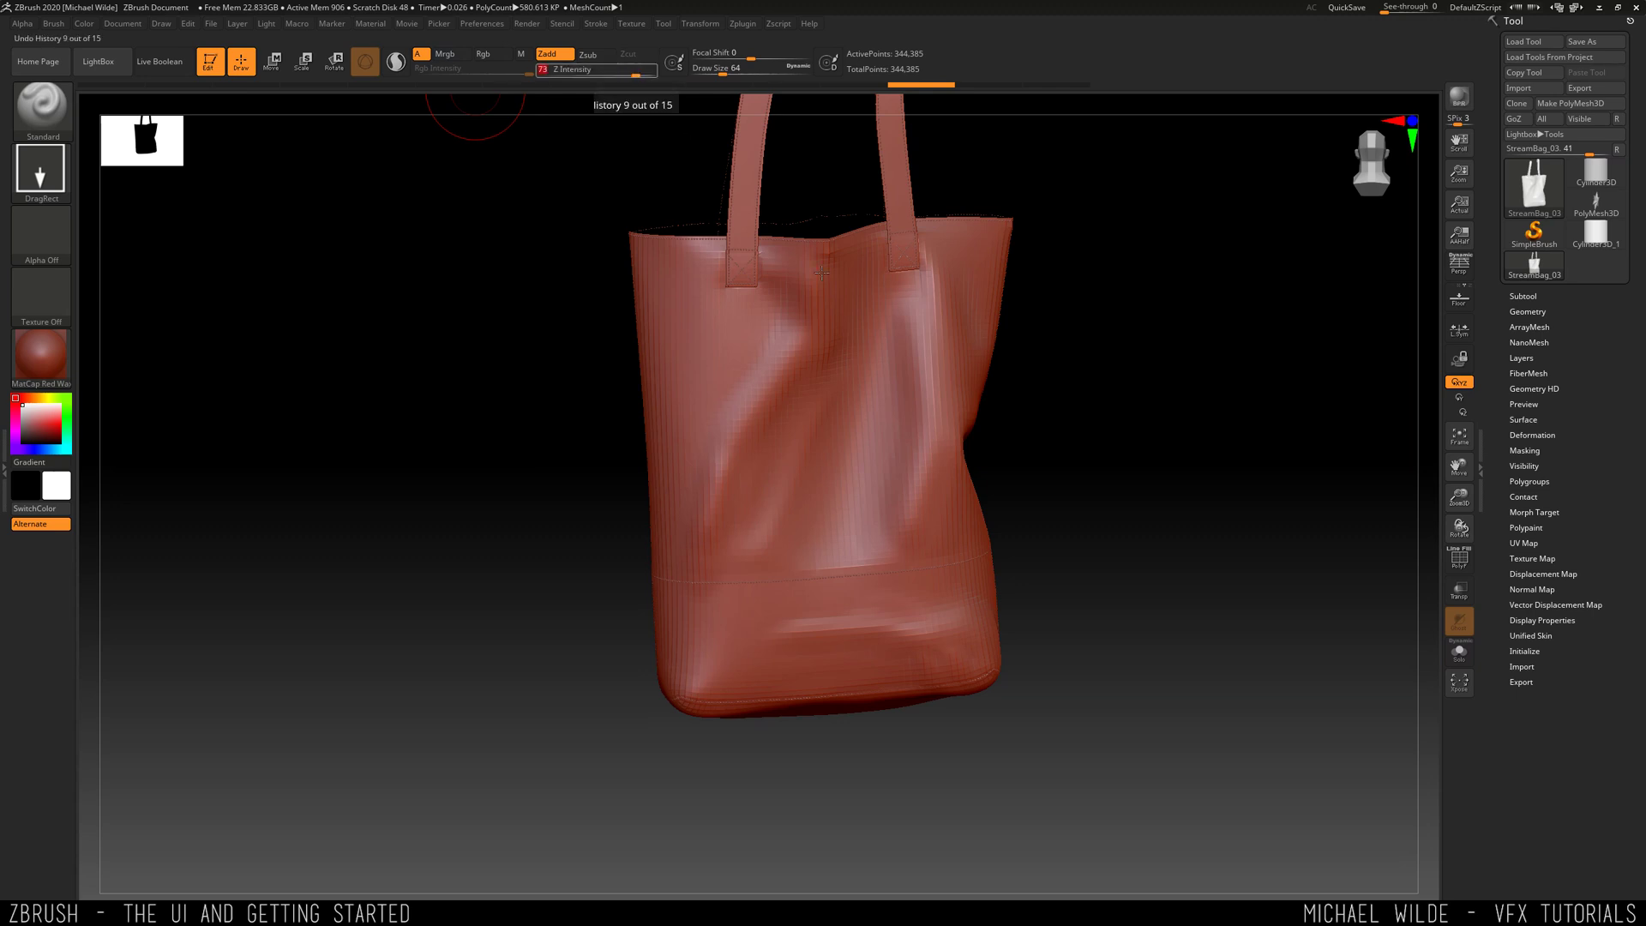
pyautogui.moveTo(728, 391); pyautogui.dragTo(826, 395)
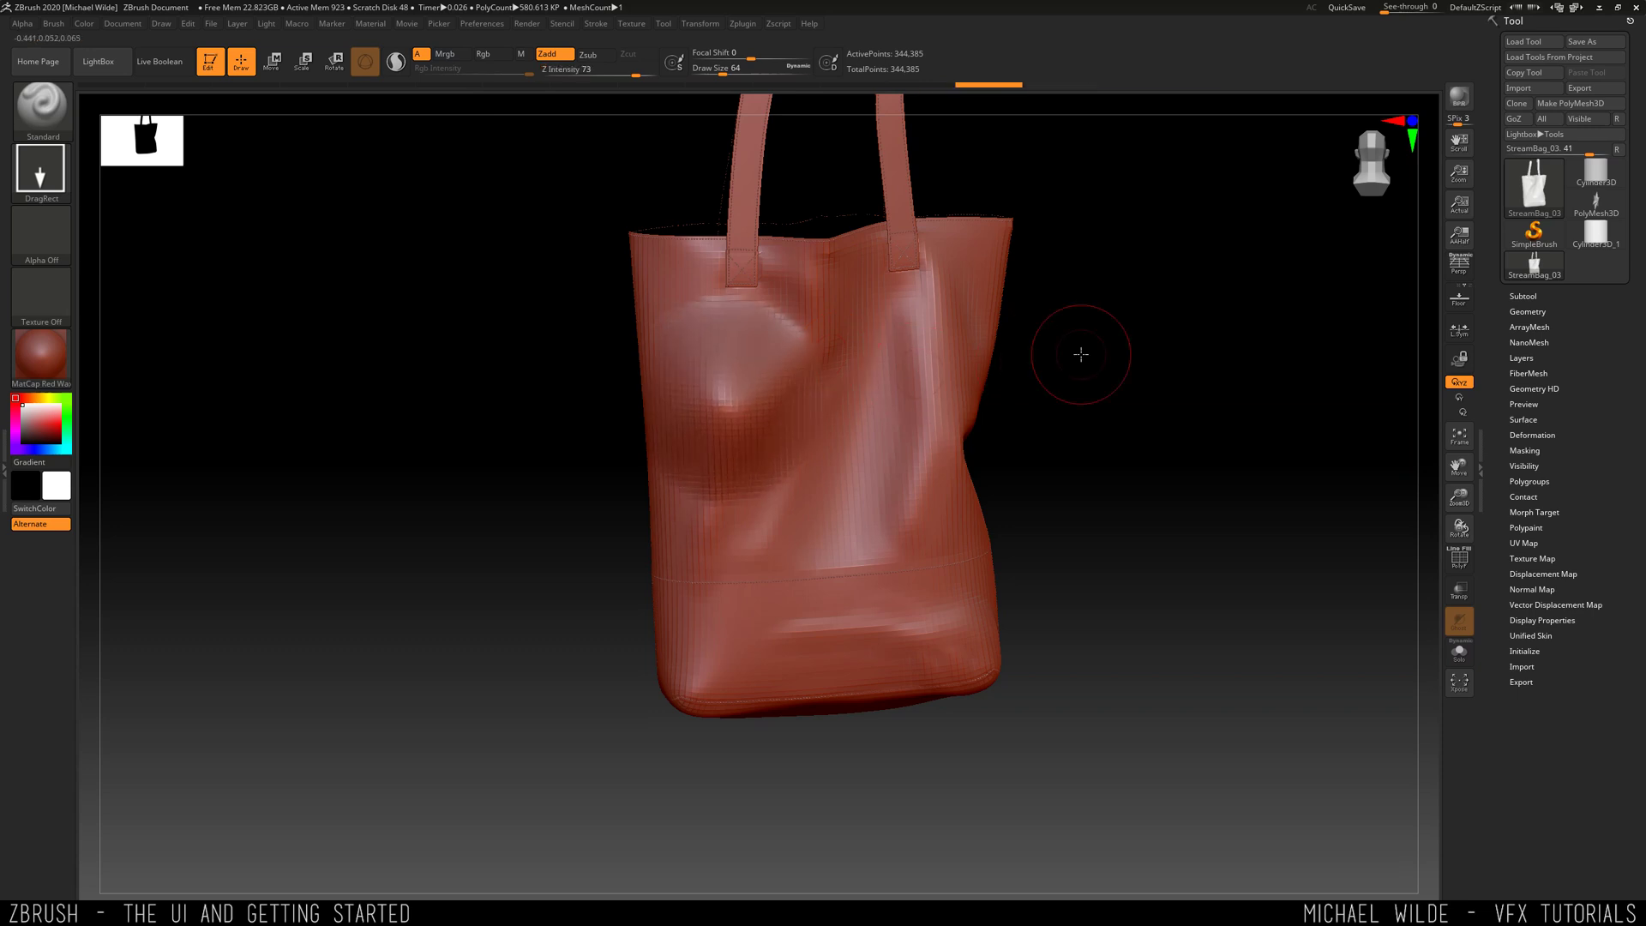
pyautogui.moveTo(1077, 356); pyautogui.dragTo(1029, 357)
pyautogui.press('ctrl')
pyautogui.hotkey('ctrl', 'z')
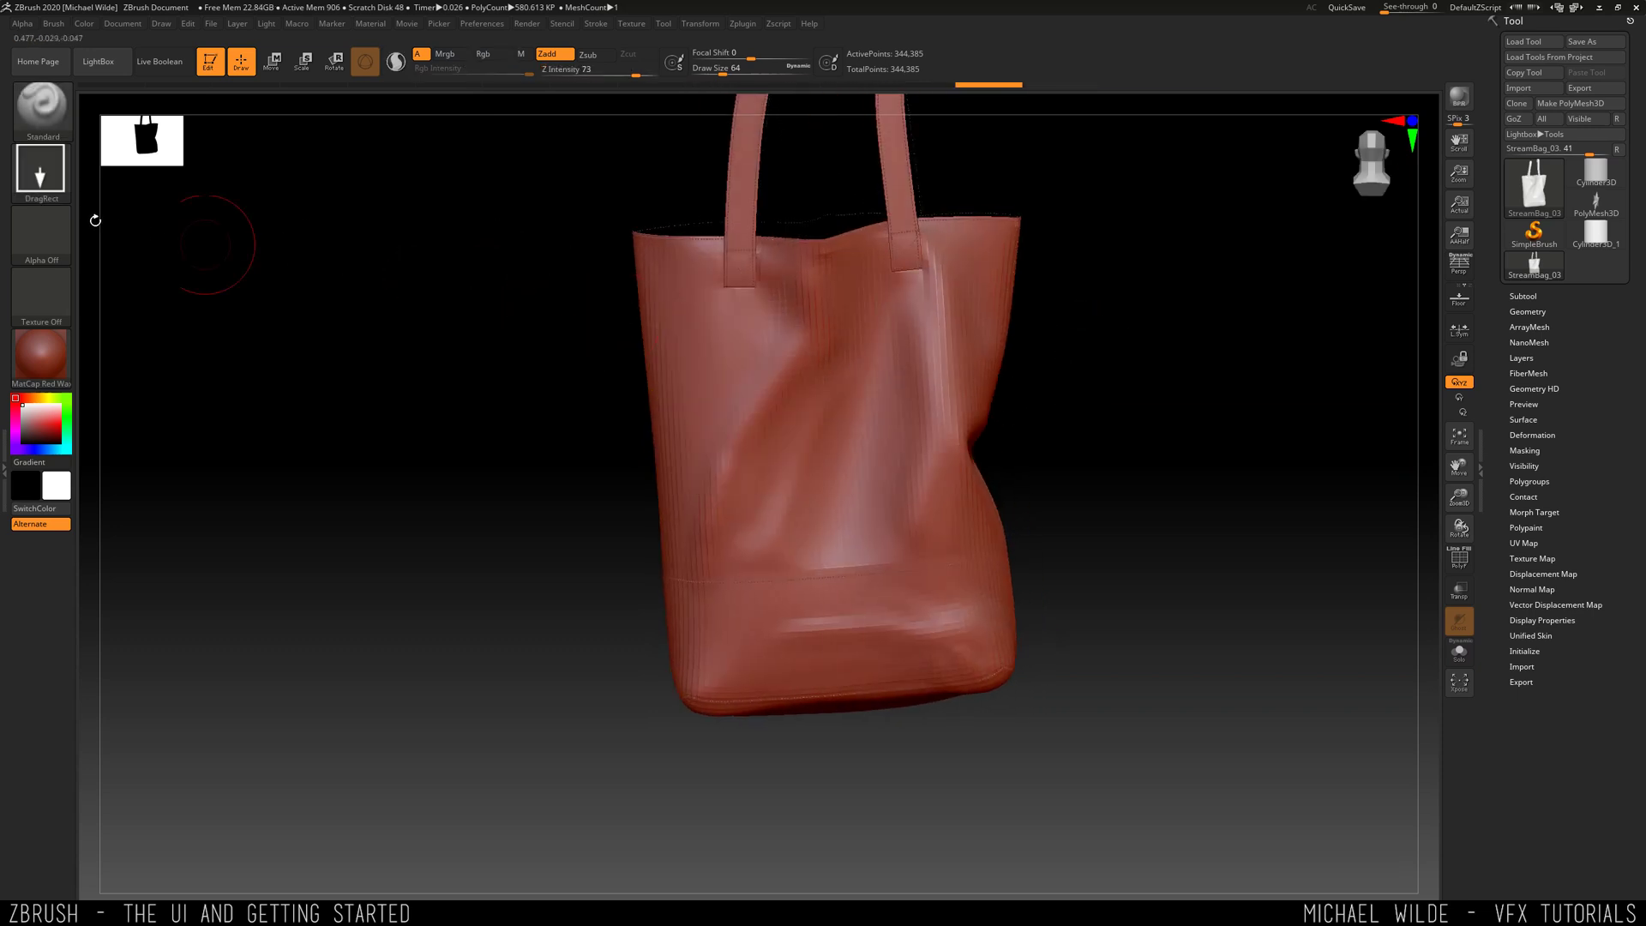
# - Try the FreeHand stroke type down the front of the bag and undo the stroke
pyautogui.click(41, 172)
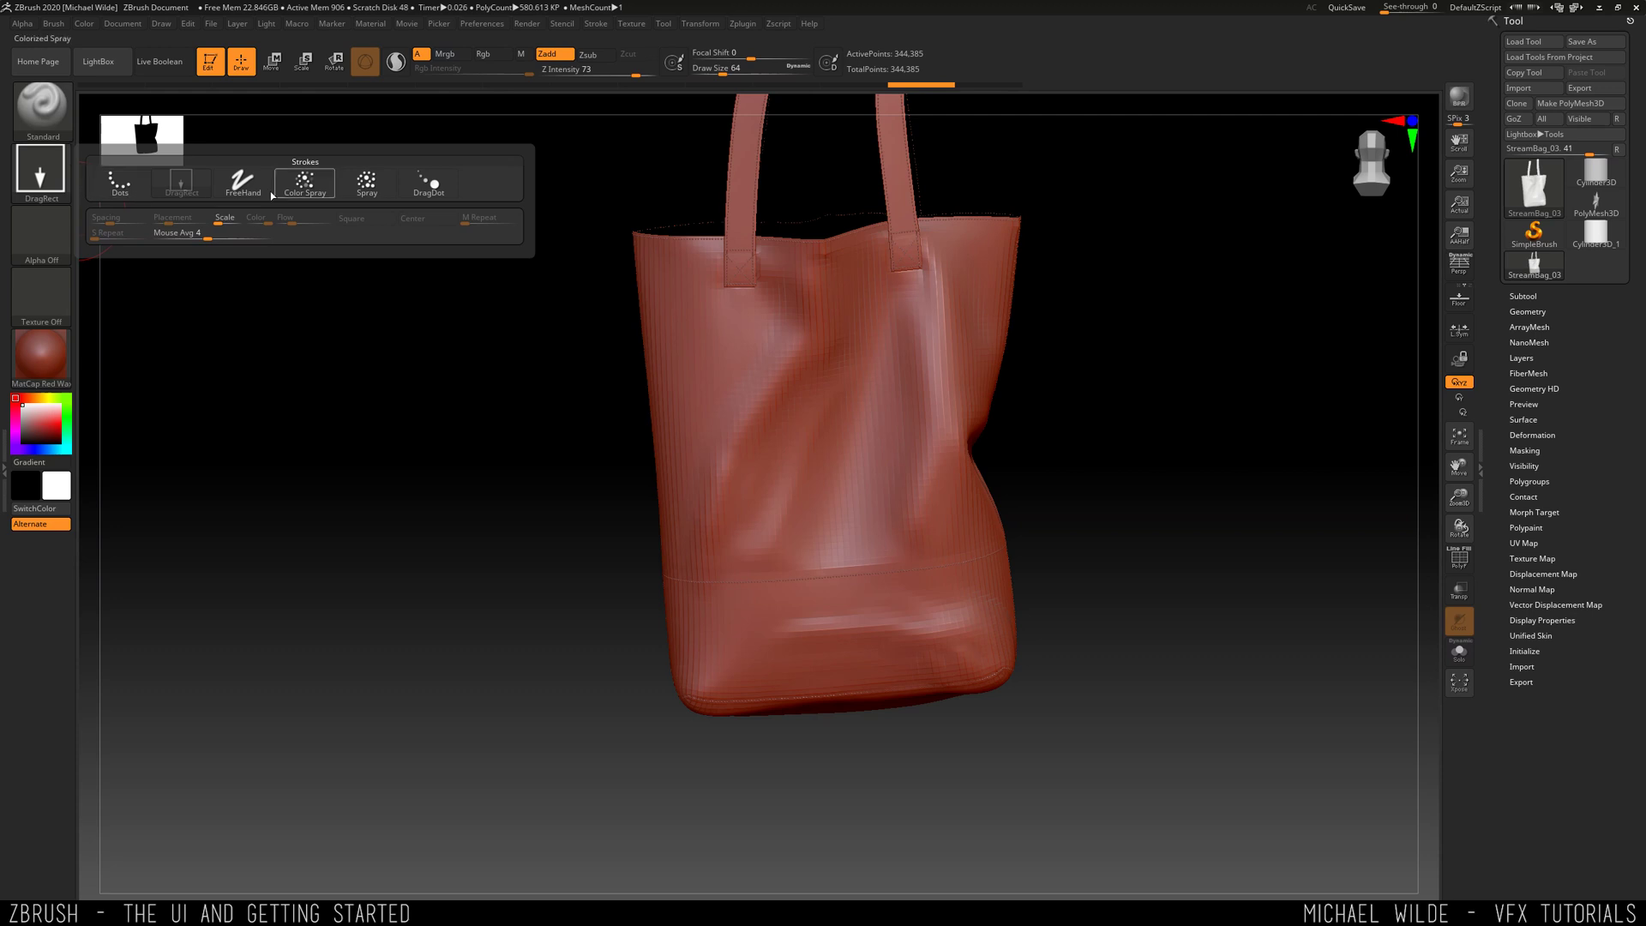
pyautogui.click(242, 181)
pyautogui.moveTo(720, 368)
pyautogui.mouseDown()
pyautogui.moveTo(733, 454)
pyautogui.moveTo(911, 354)
pyautogui.moveTo(828, 499)
pyautogui.moveTo(960, 447)
pyautogui.moveTo(807, 556)
pyautogui.moveTo(928, 557)
pyautogui.moveTo(814, 652)
pyautogui.mouseUp()
pyautogui.hotkey('ctrl', 'z')
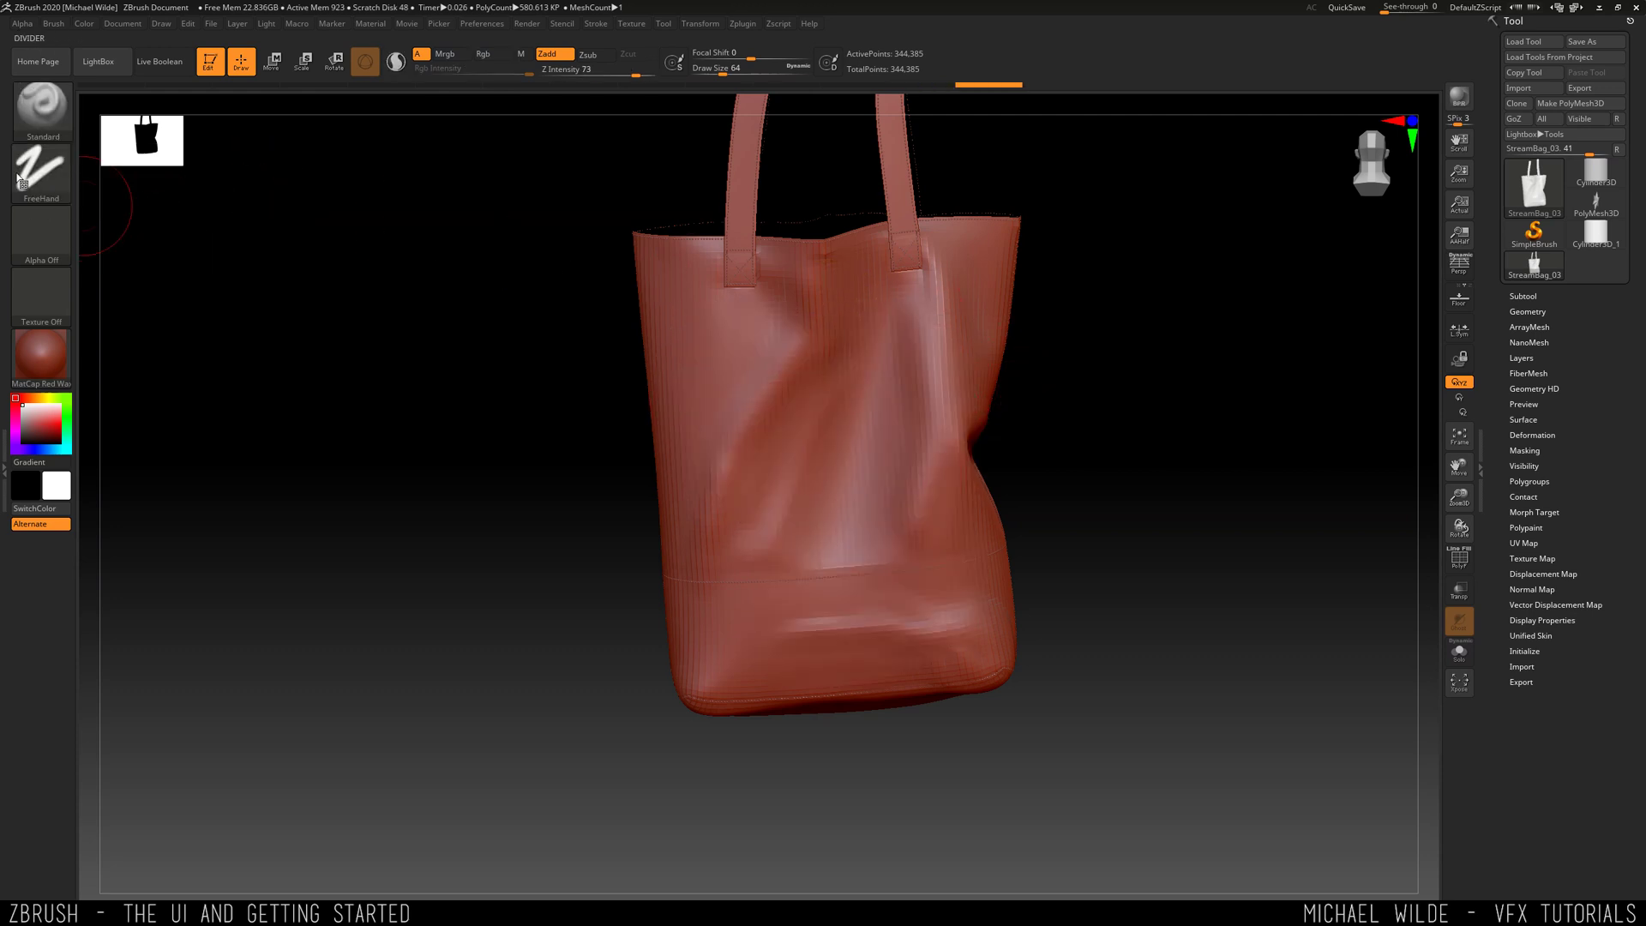
# - Try the Spray stroke type down the middle of the bag and undo the sprayed marks
pyautogui.click(41, 171)
pyautogui.moveTo(314, 192)
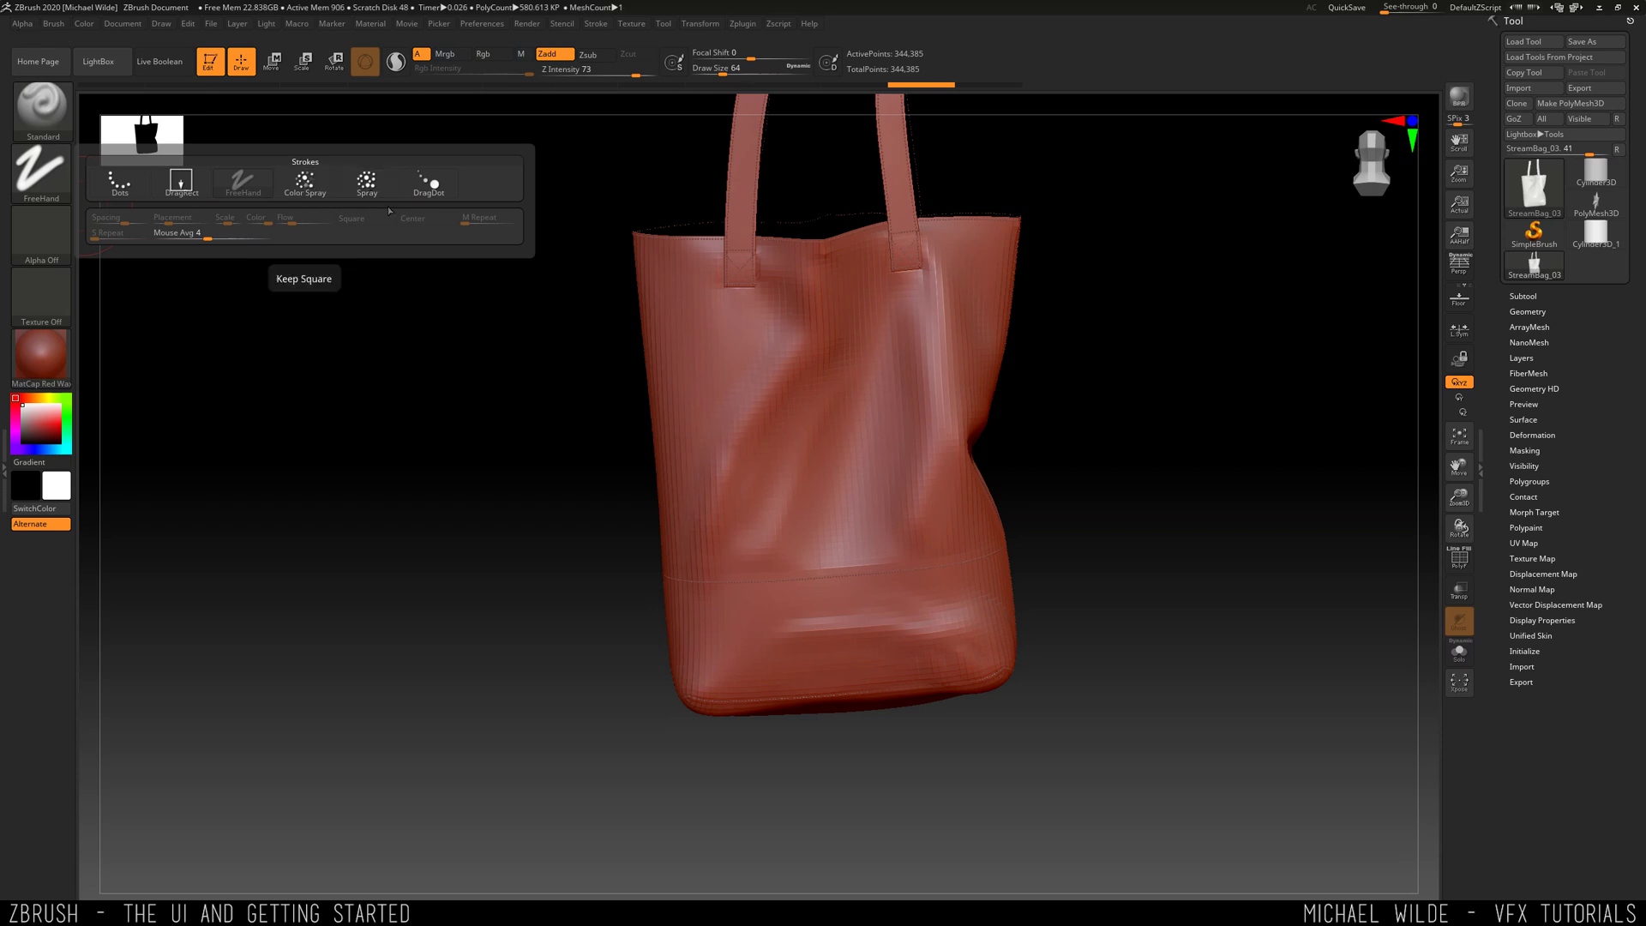
pyautogui.click(369, 183)
pyautogui.moveTo(829, 380)
pyautogui.mouseDown()
pyautogui.moveTo(754, 342)
pyautogui.moveTo(857, 411)
pyautogui.moveTo(900, 557)
pyautogui.moveTo(840, 617)
pyautogui.mouseUp()
pyautogui.hotkey('ctrl', 'z')
pyautogui.hotkey('ctrl', 'z')
pyautogui.hotkey('ctrl', 'z')
pyautogui.hotkey('ctrl', 'z')
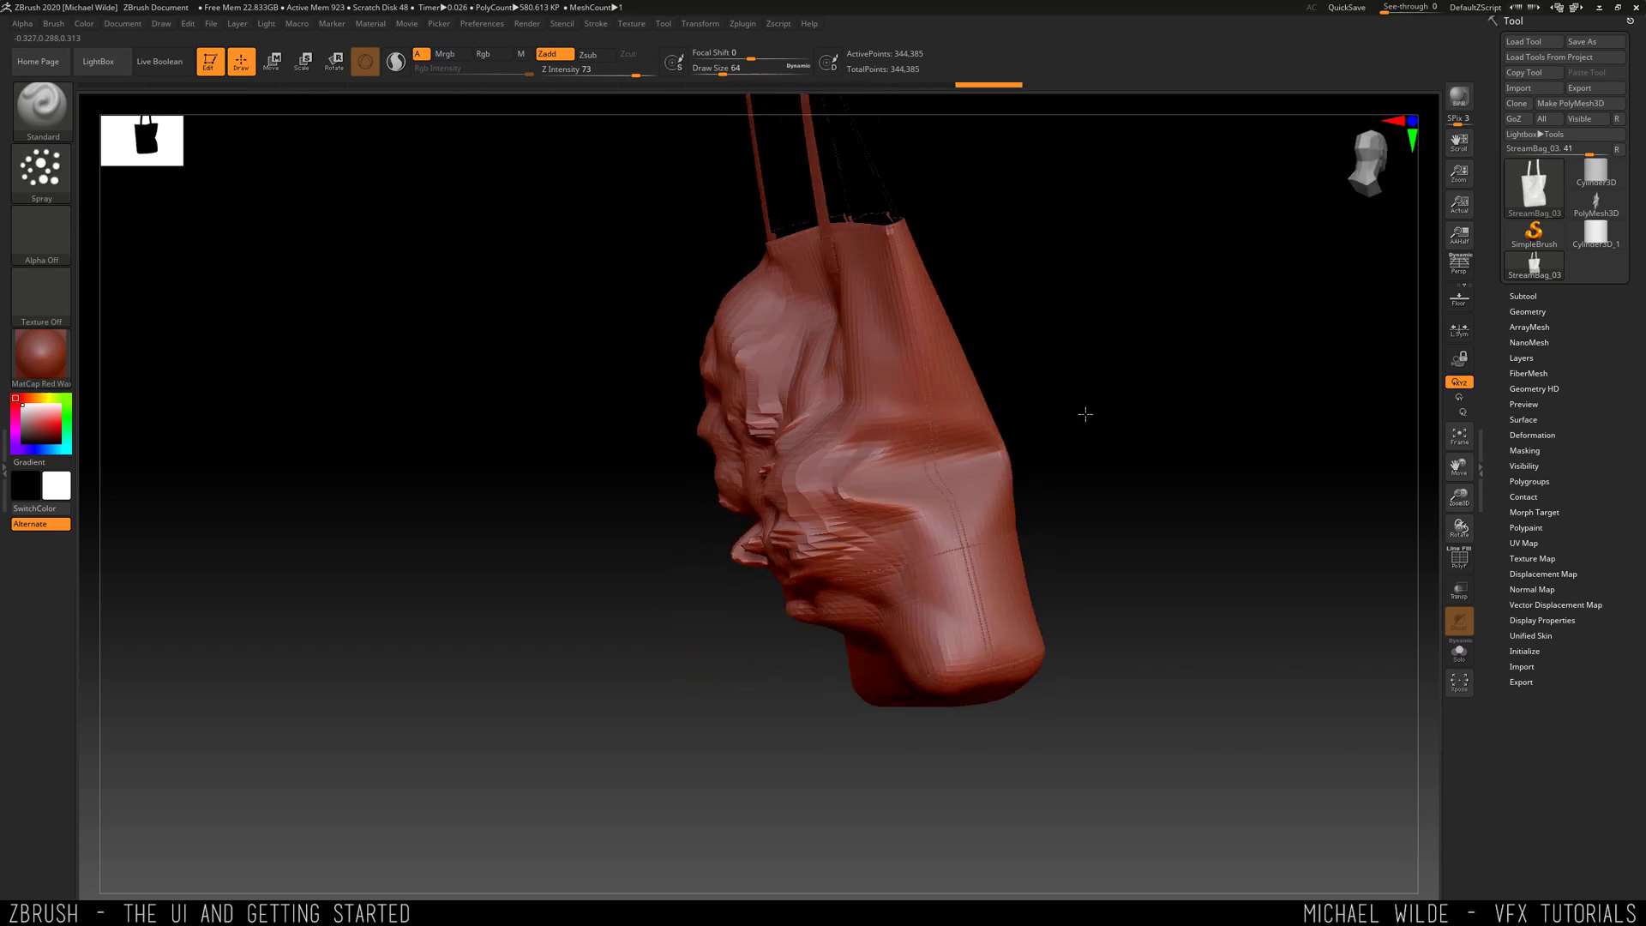
# - Place several separate round bumps across the bag's front with the DragDot stroke type
pyautogui.click(52, 180)
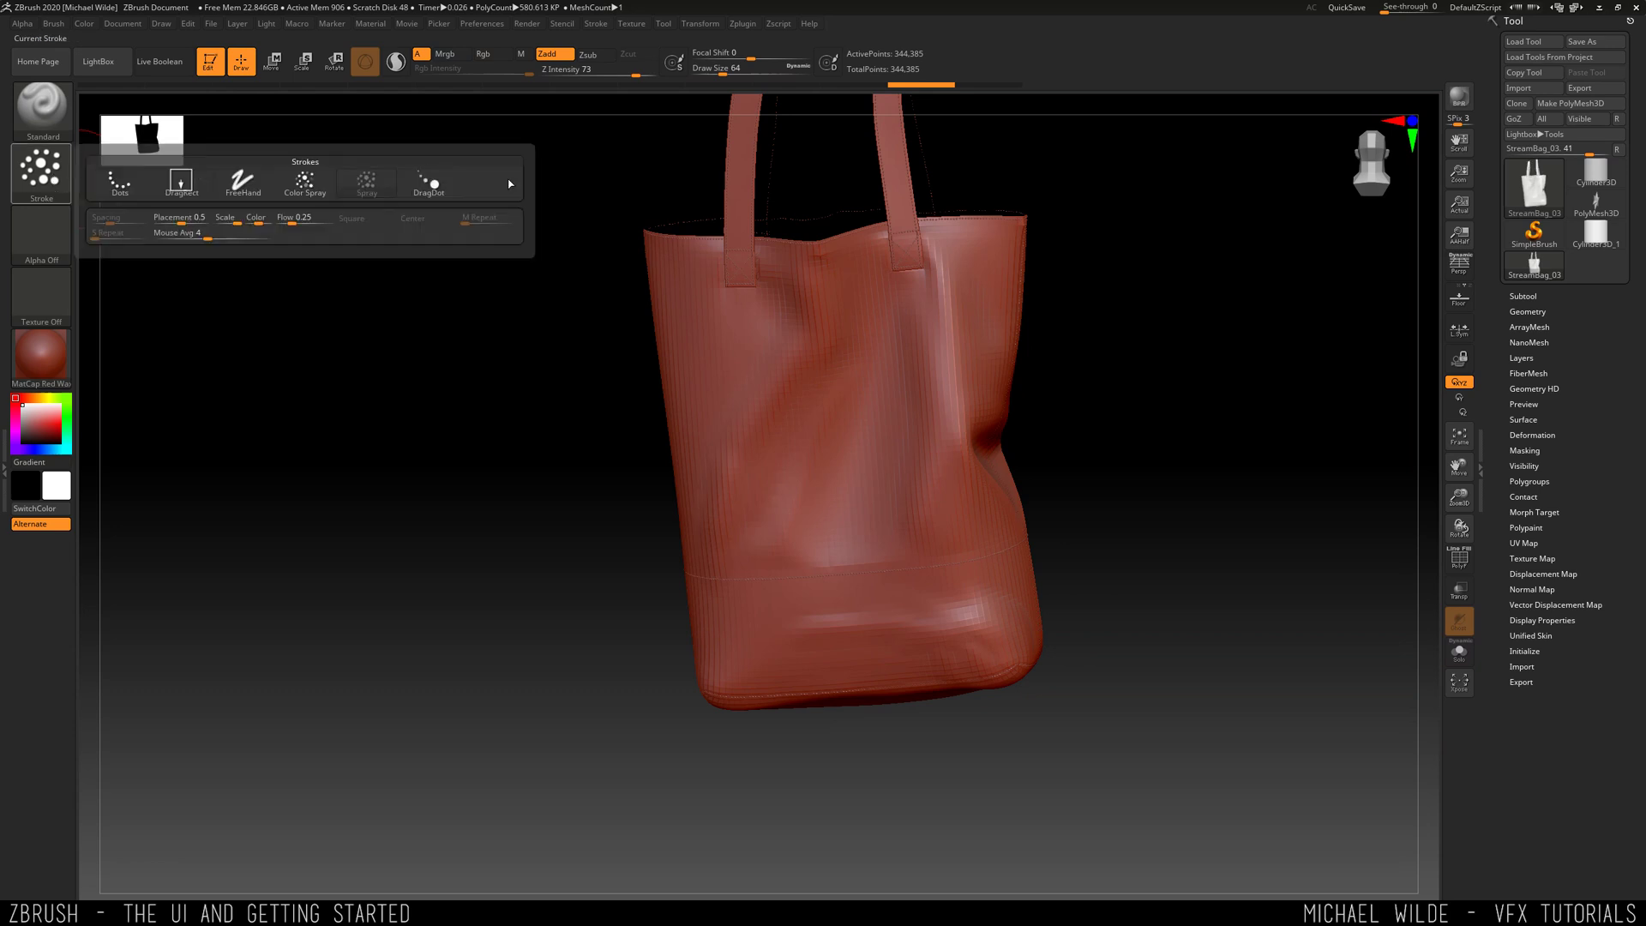
pyautogui.click(43, 182)
pyautogui.click(432, 191)
pyautogui.moveTo(751, 362); pyautogui.dragTo(772, 394)
pyautogui.moveTo(832, 441); pyautogui.dragTo(844, 456)
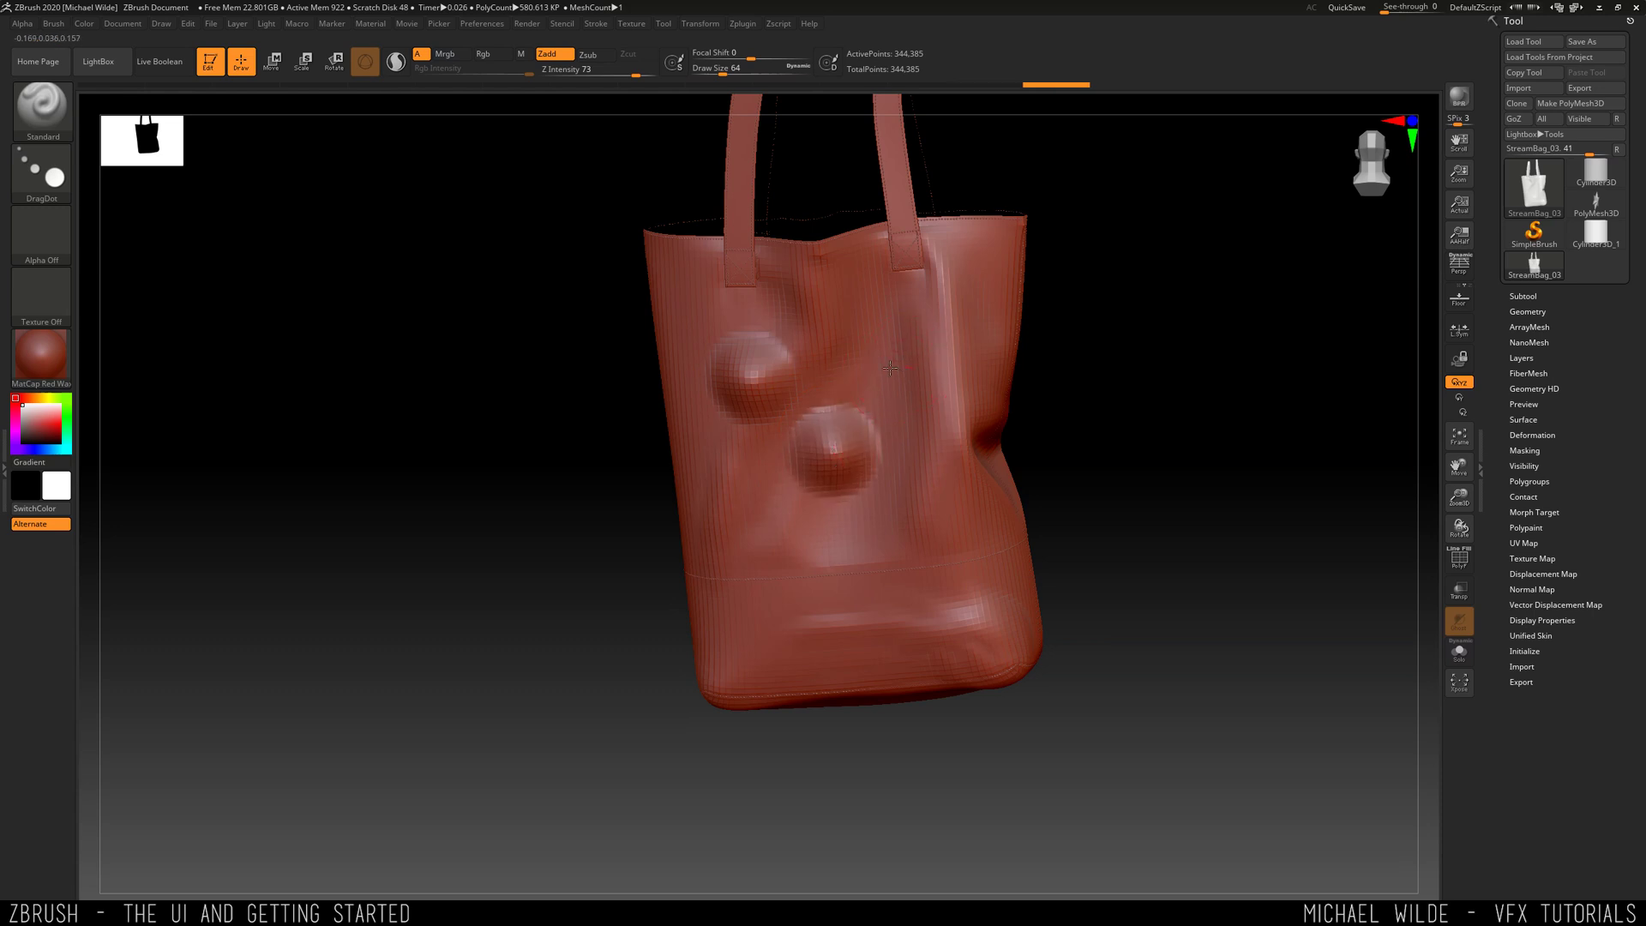
pyautogui.moveTo(890, 368); pyautogui.dragTo(892, 369)
pyautogui.moveTo(902, 540); pyautogui.dragTo(905, 544)
pyautogui.moveTo(1120, 431)
pyautogui.mouseDown()
pyautogui.moveTo(1146, 426)
pyautogui.moveTo(962, 384)
pyautogui.moveTo(805, 387)
pyautogui.mouseUp()
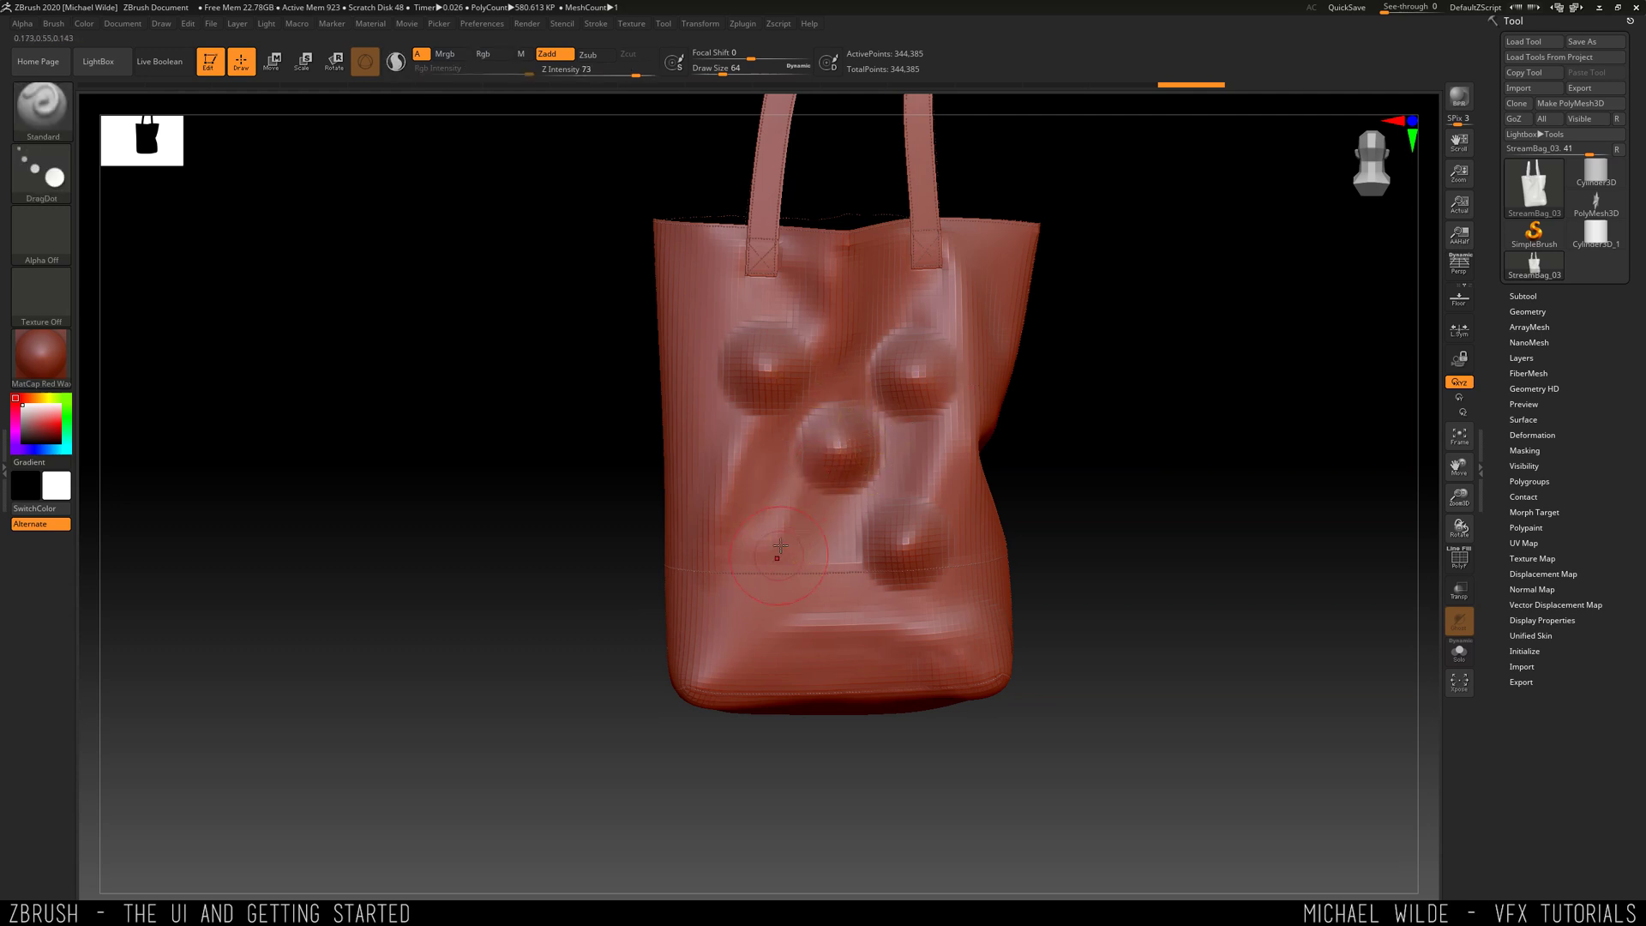
pyautogui.moveTo(758, 554); pyautogui.dragTo(762, 559)
pyautogui.moveTo(825, 607); pyautogui.dragTo(853, 634)
# - Undo all the DragDot bumps on the bag's front
pyautogui.hotkey('ctrl', 'z')
pyautogui.hotkey('ctrl', 'z')
pyautogui.hotkey('ctrl', 'z')
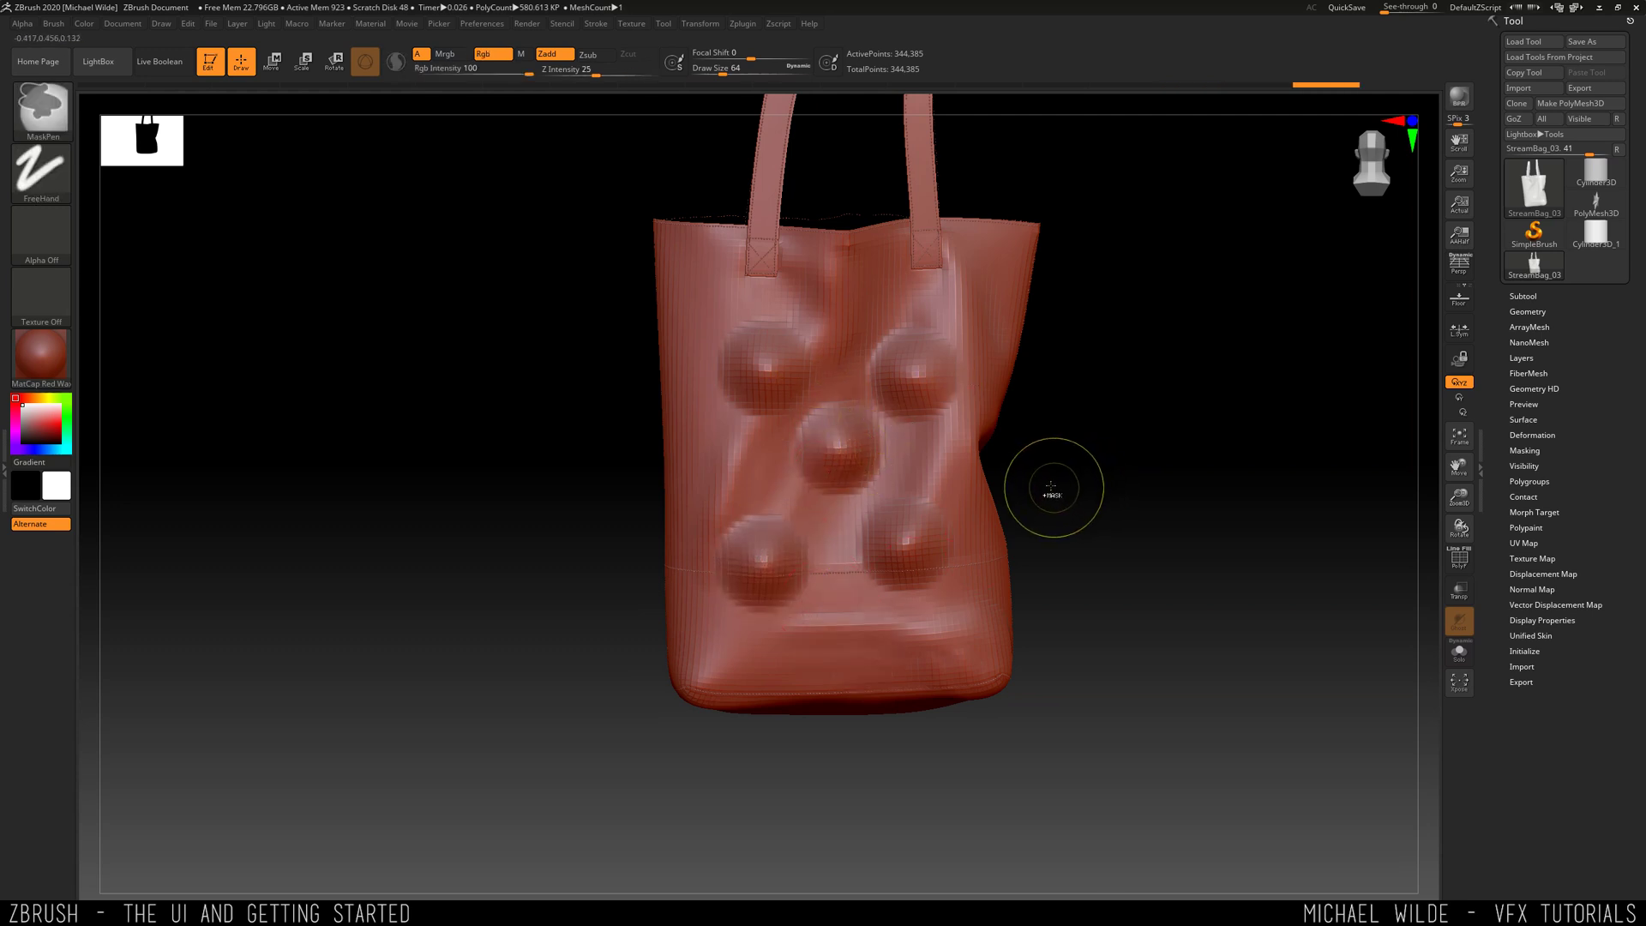
pyautogui.hotkey('ctrl', 'z')
pyautogui.hotkey('ctrl', 'z')
pyautogui.hotkey('ctrl', 'z')
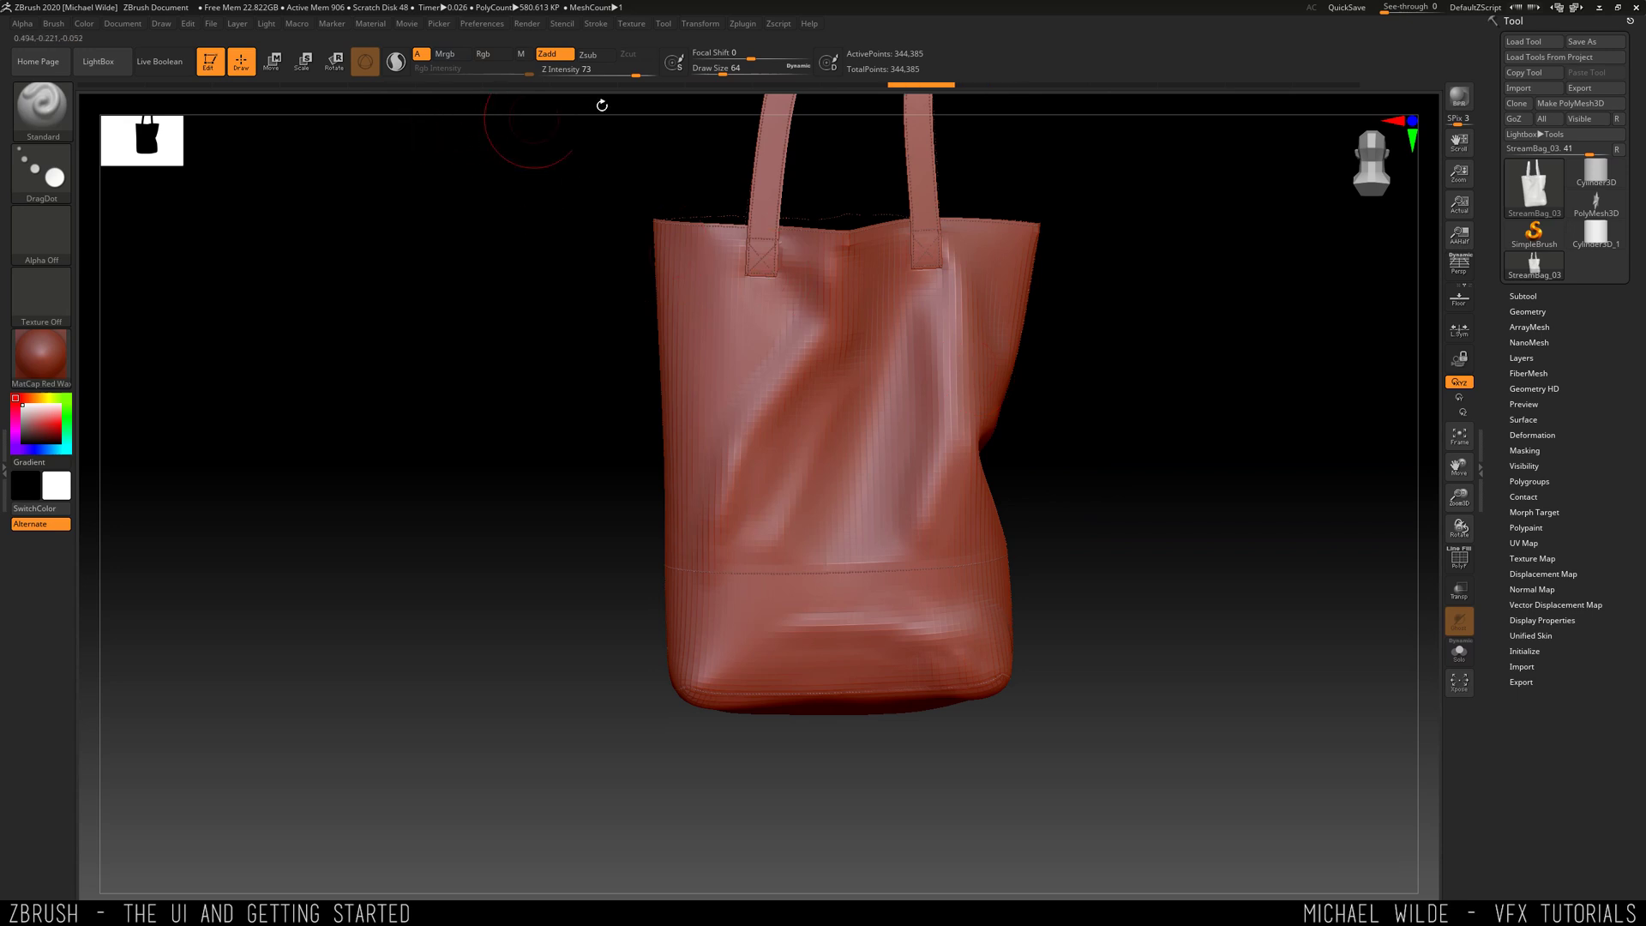
# - Sculpt a short diagonal ridge on the bag's upper left using the Dots stroke, Z Intensity 23 and Draw Size 37
pyautogui.moveTo(618, 74); pyautogui.dragTo(583, 76)
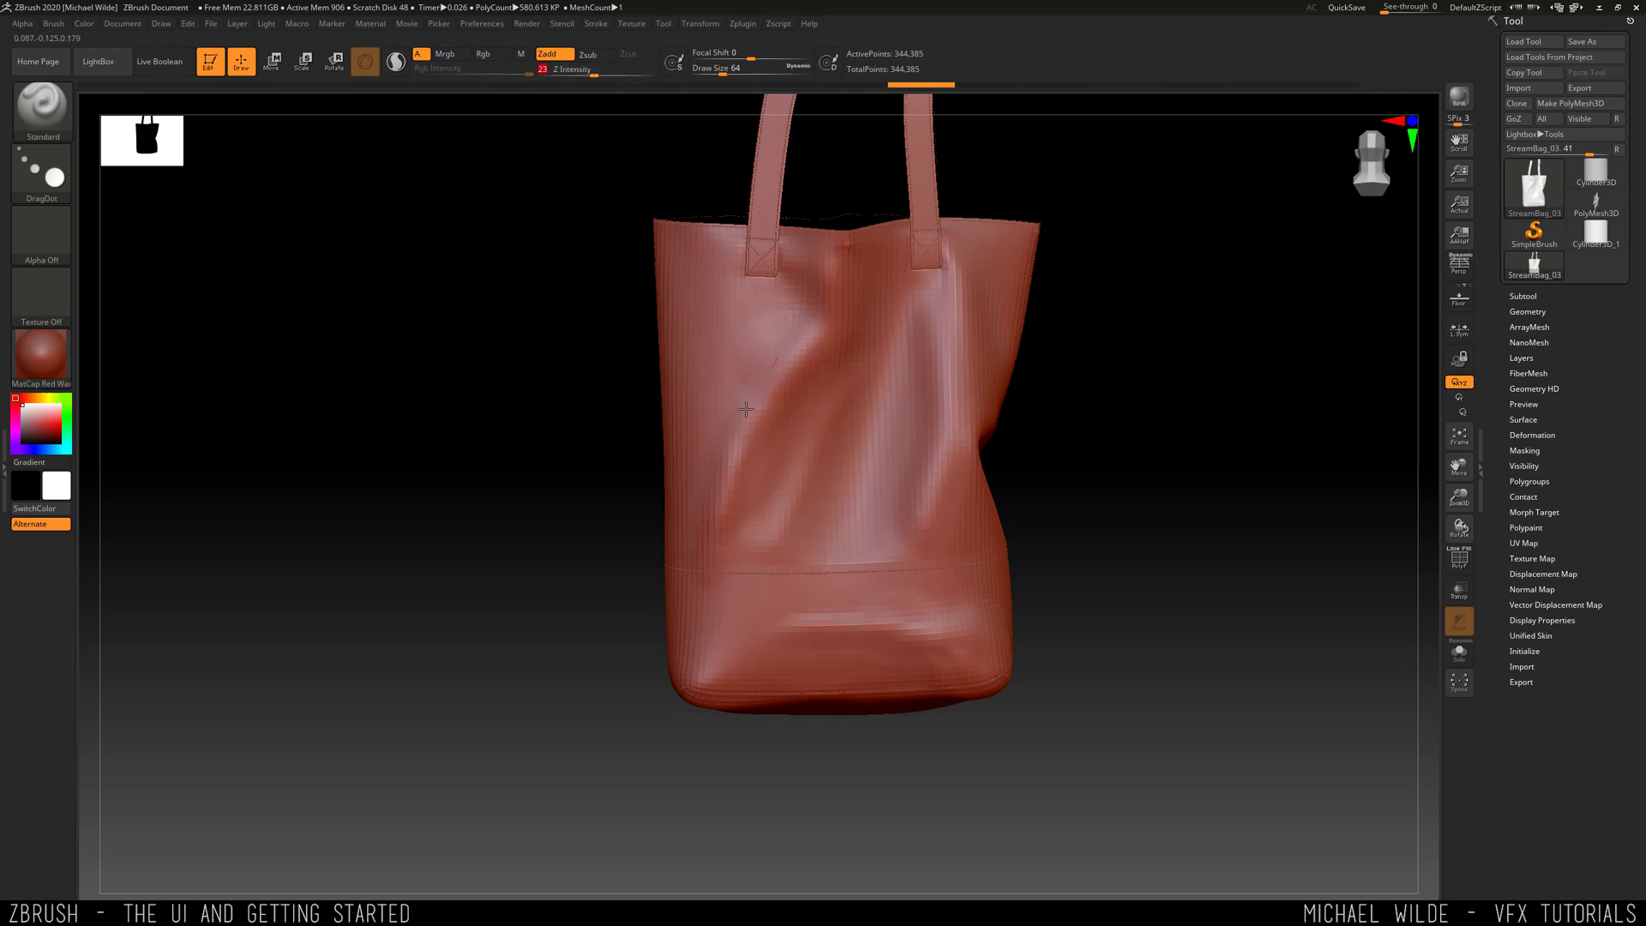
pyautogui.press('ctrl')
pyautogui.click(56, 195)
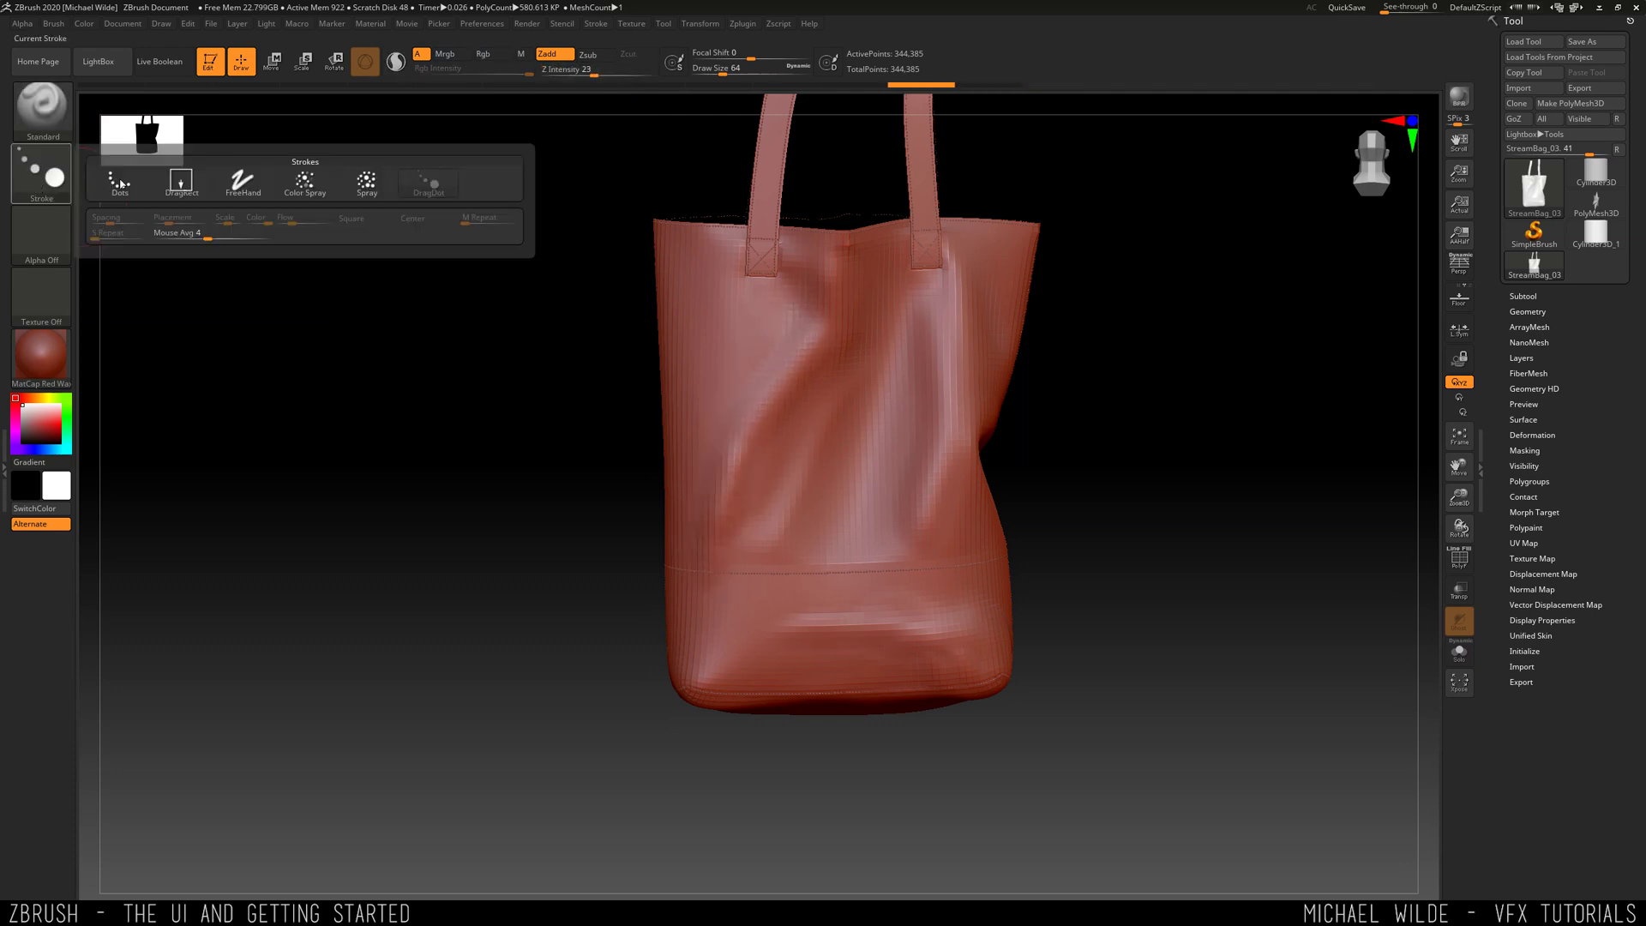
pyautogui.click(120, 185)
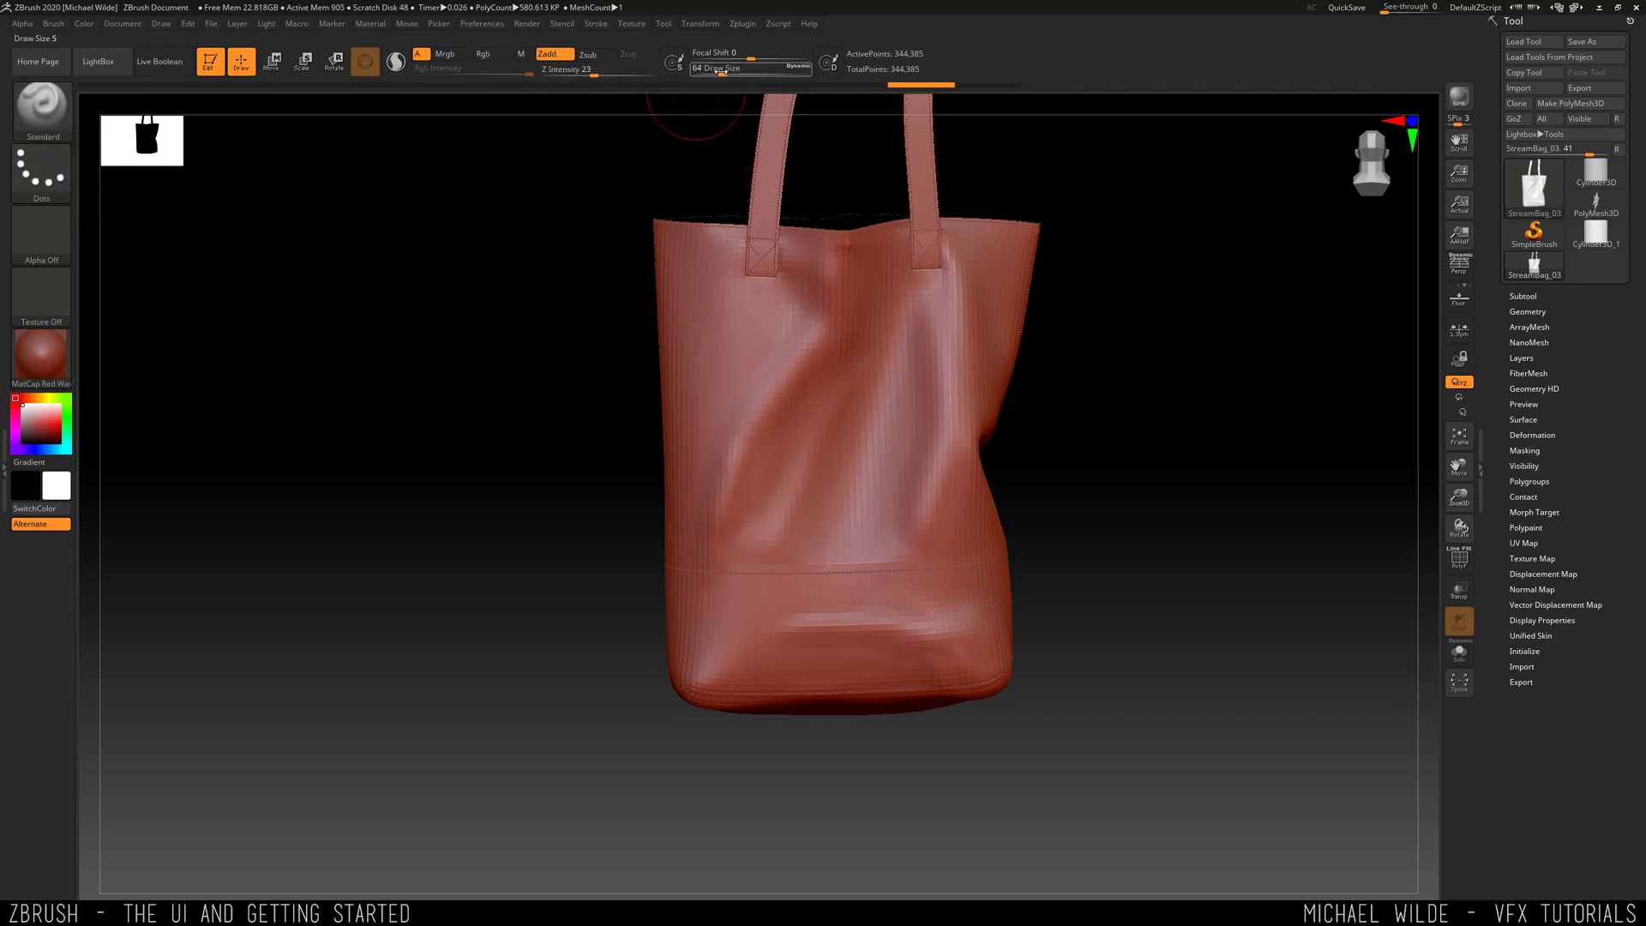
pyautogui.moveTo(722, 72); pyautogui.dragTo(717, 72)
pyautogui.moveTo(732, 321); pyautogui.dragTo(708, 394, button='right')
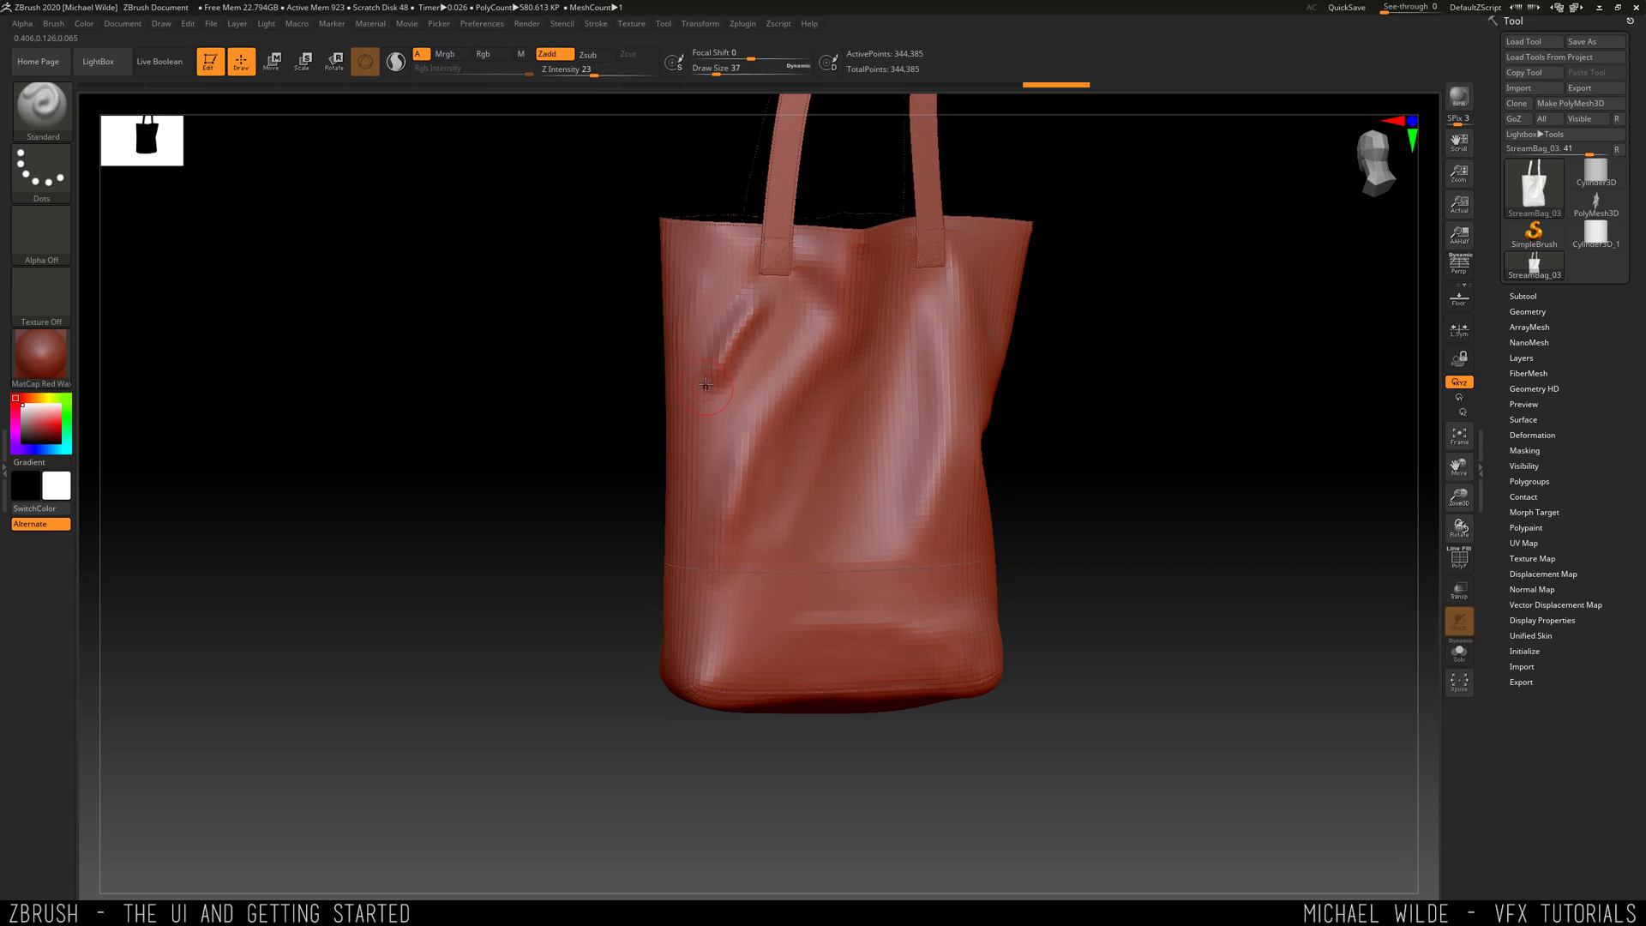
# - Sculpt two thin diagonal ridges on the bag's front with Z Intensity 49 and Draw Size 16
pyautogui.moveTo(596, 74); pyautogui.dragTo(710, 73)
pyautogui.moveTo(862, 371); pyautogui.dragTo(769, 496)
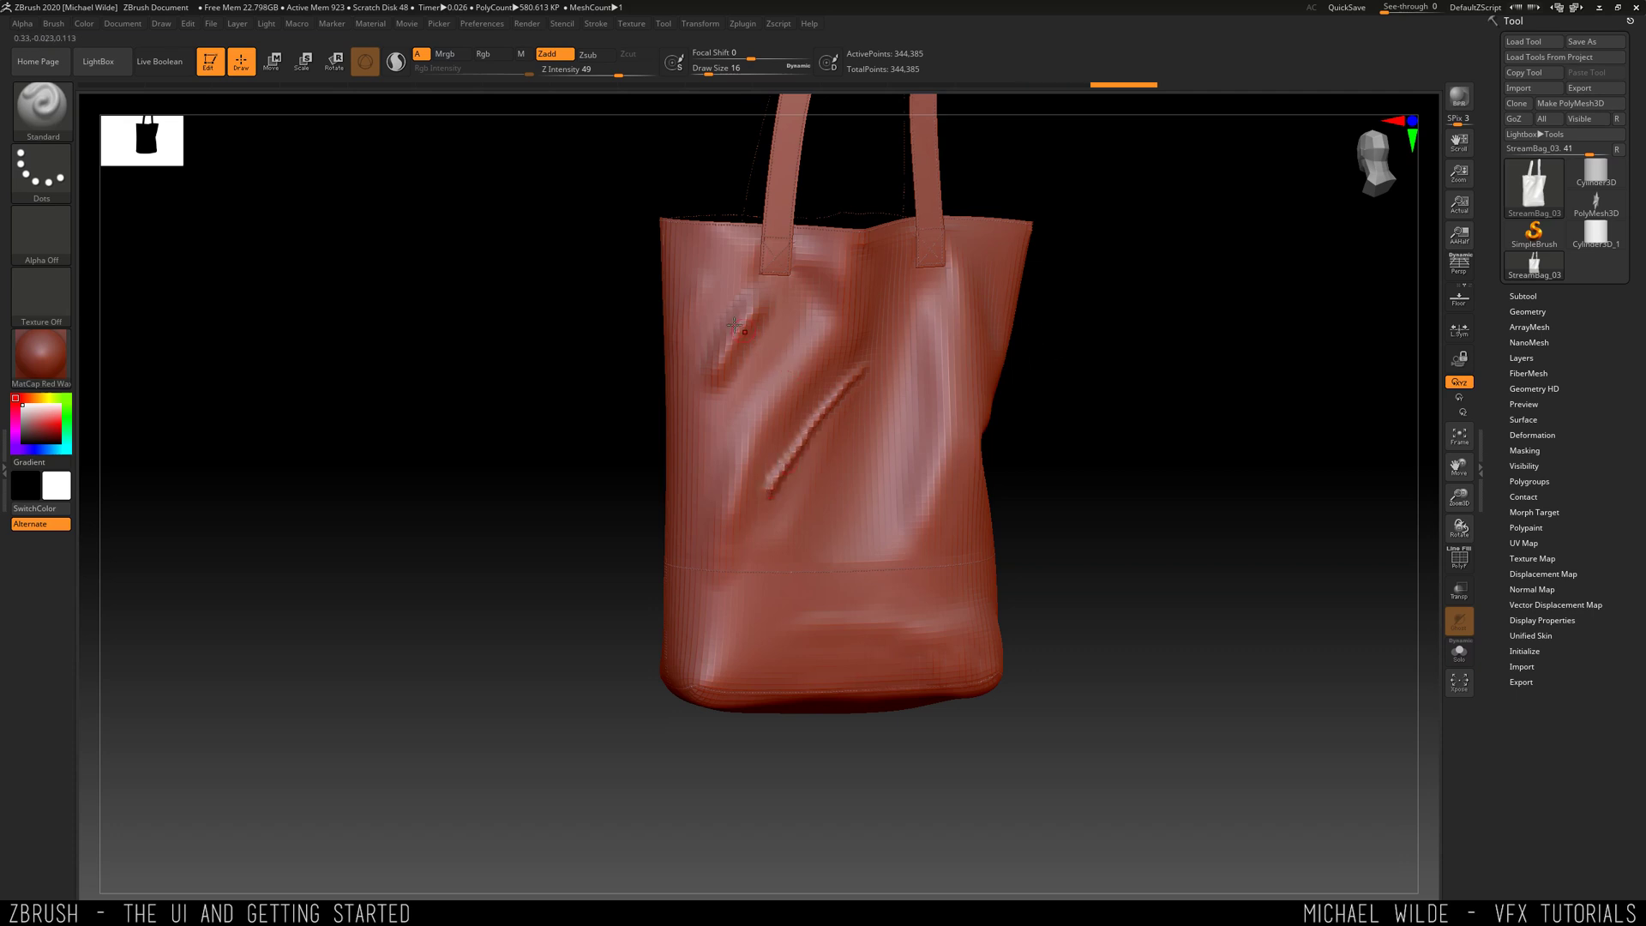
pyautogui.moveTo(787, 320); pyautogui.dragTo(710, 408)
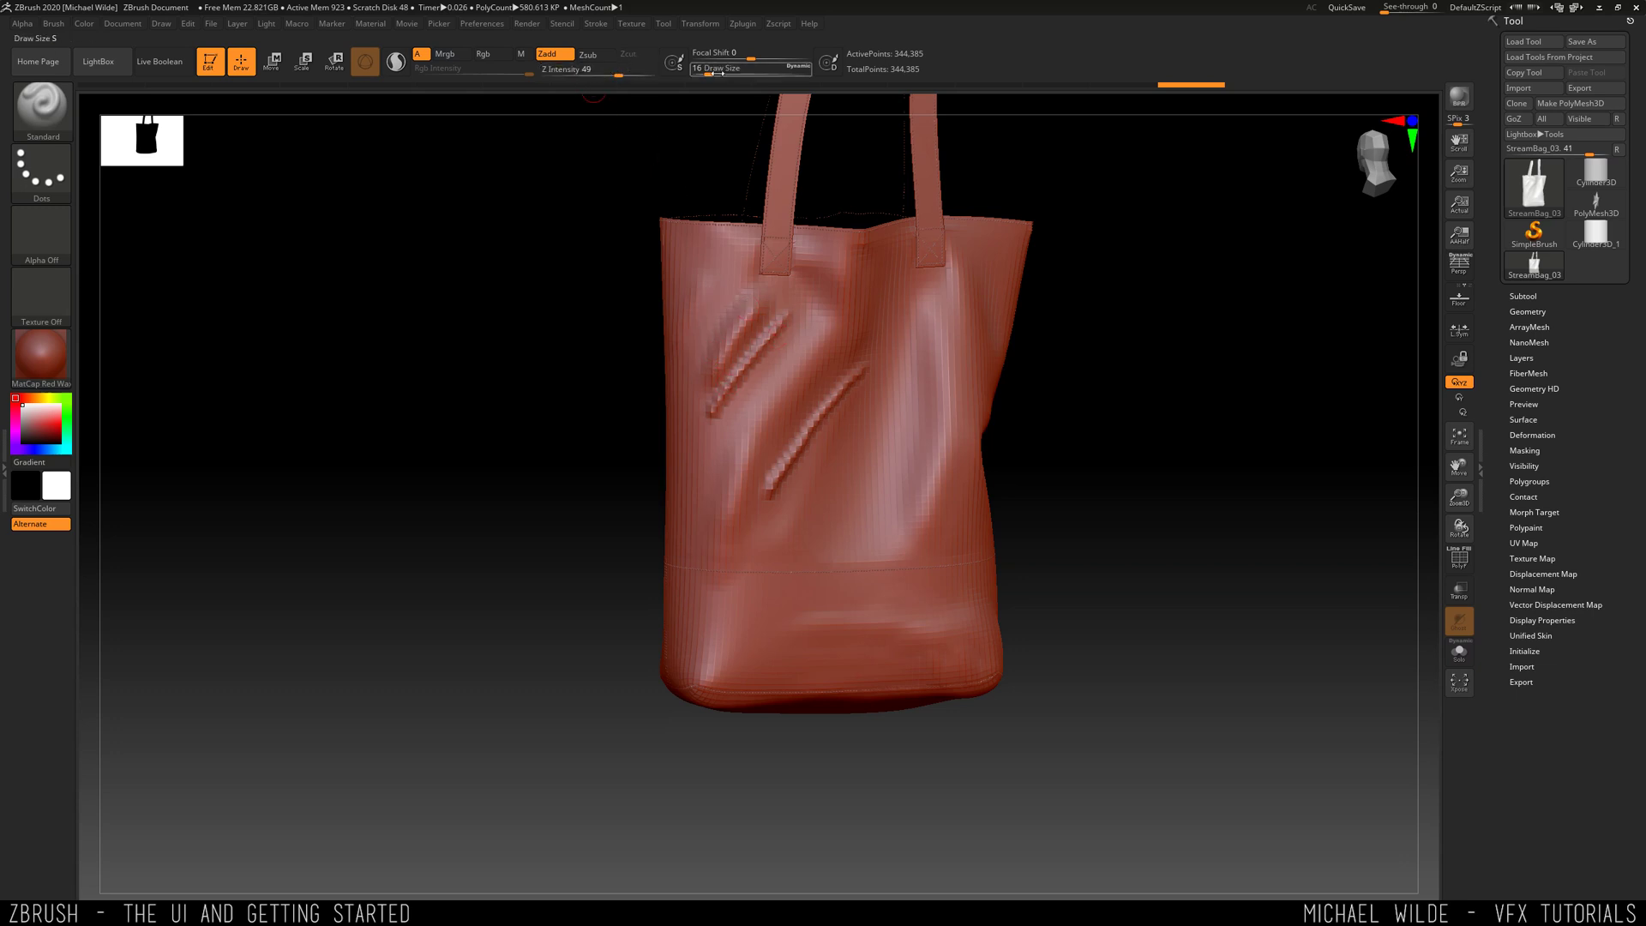
# - Set Draw Size to 23 and Z Intensity to 31, and choose Alpha 58 for the Standard brush
pyautogui.moveTo(709, 73); pyautogui.dragTo(570, 74)
pyautogui.click(39, 239)
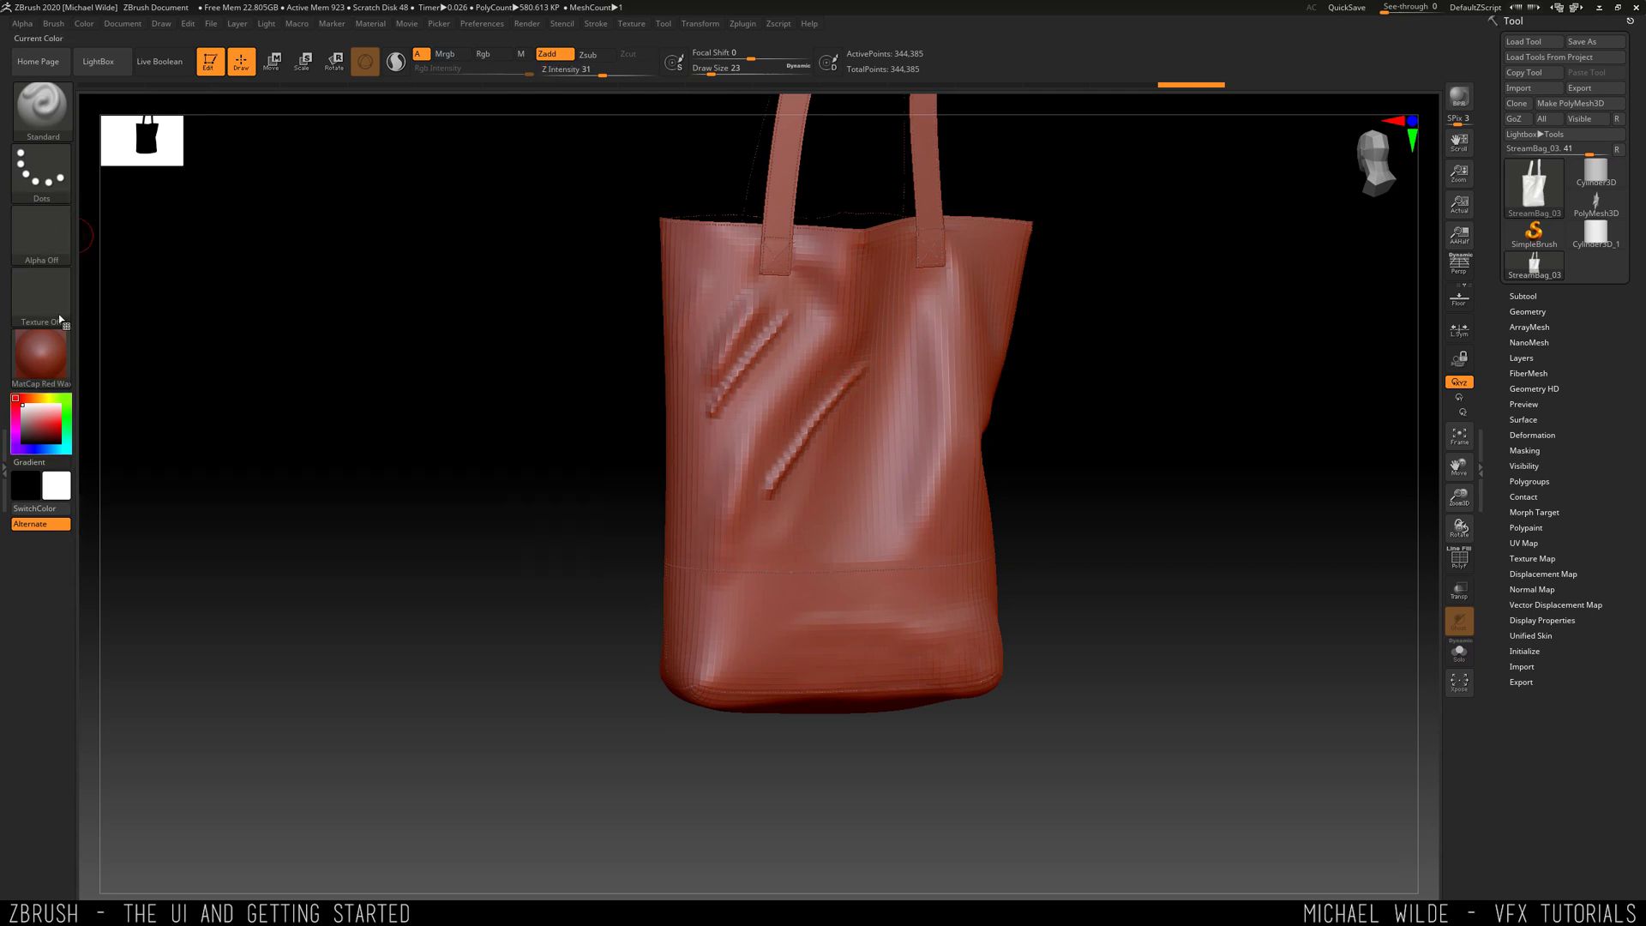
pyautogui.click(39, 240)
pyautogui.click(41, 239)
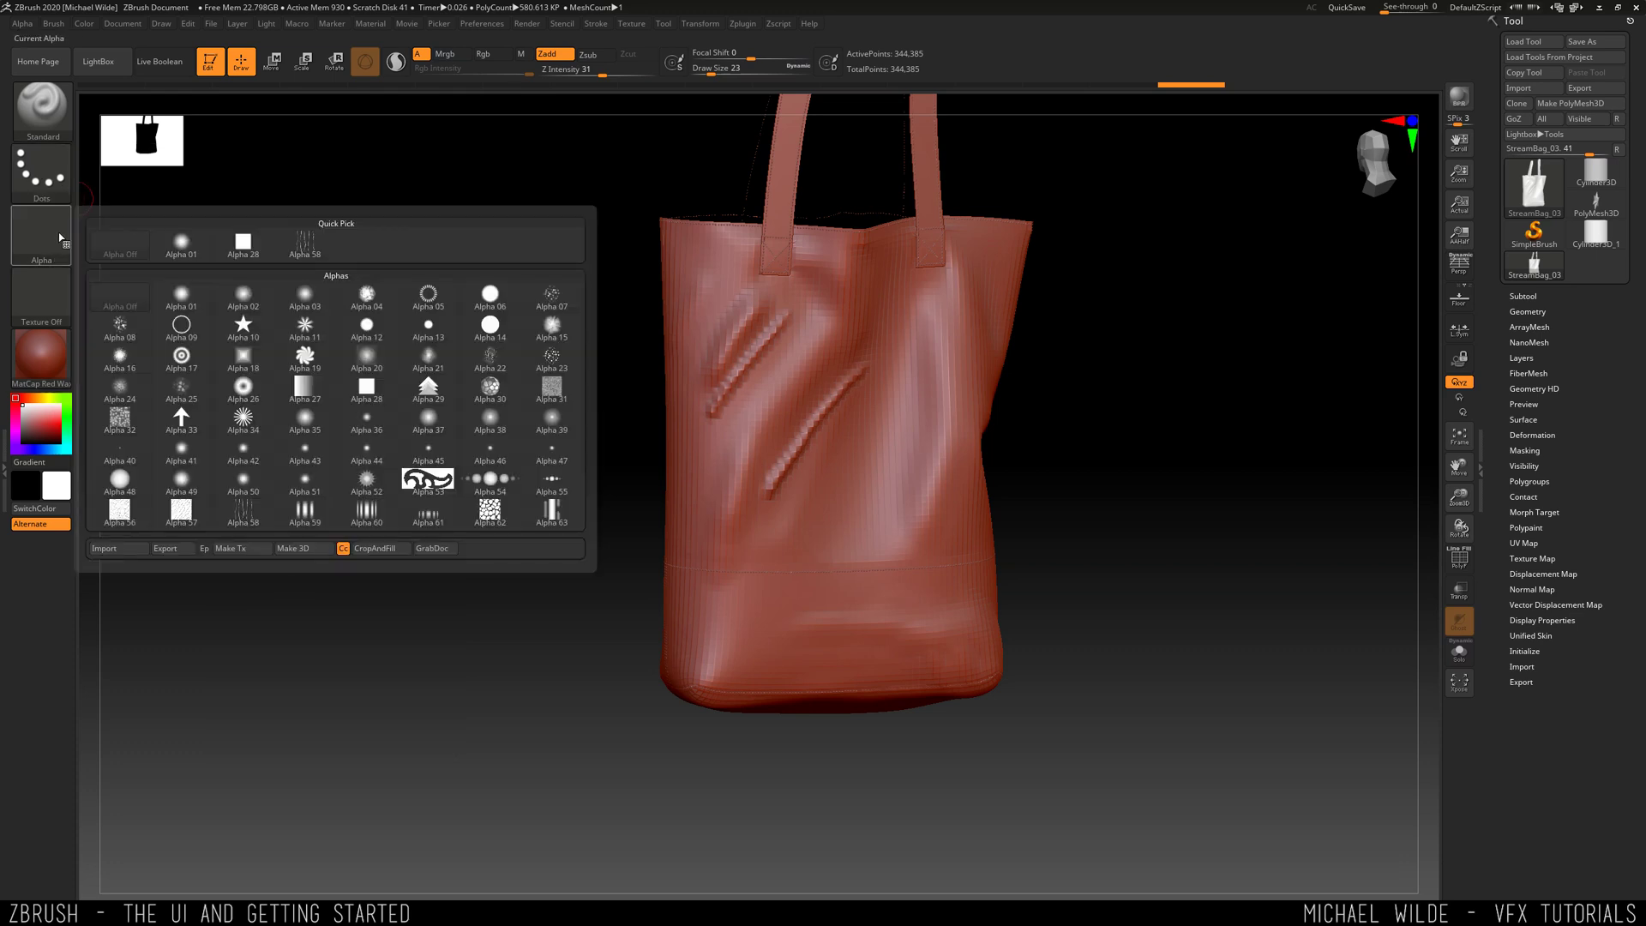
pyautogui.click(259, 518)
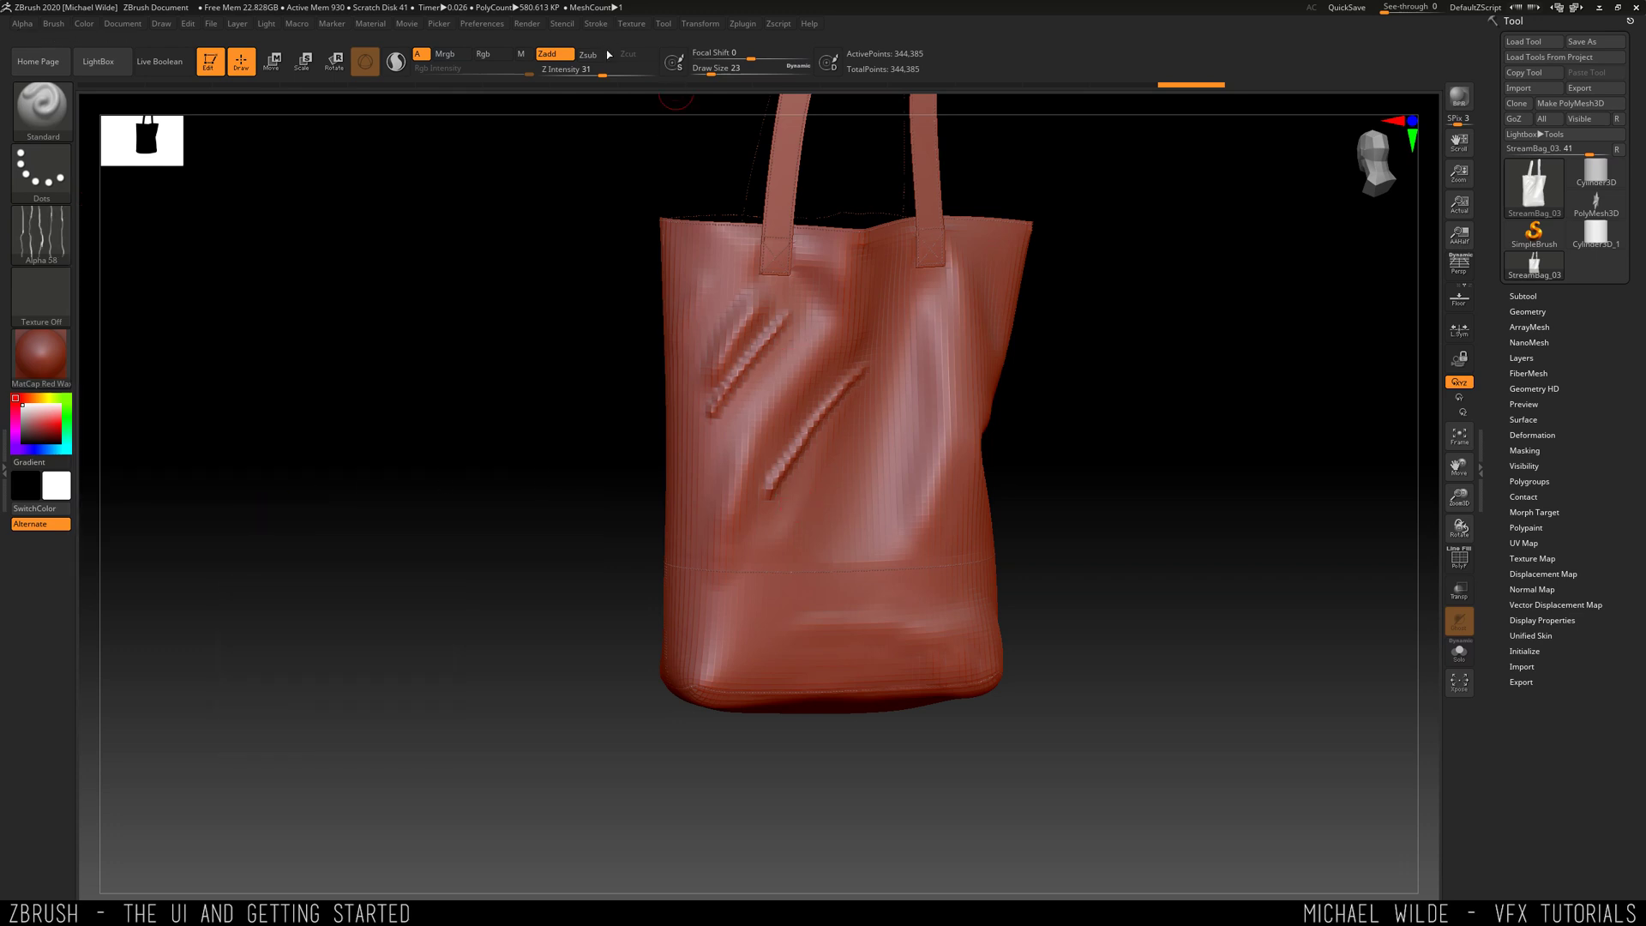
# - Set Draw Size to 90, and try diagonal Alpha 58 strokes across the bag's lower front before undoing them
pyautogui.moveTo(711, 73); pyautogui.dragTo(727, 73)
pyautogui.moveTo(913, 421); pyautogui.dragTo(771, 600)
pyautogui.moveTo(917, 409); pyautogui.dragTo(776, 613)
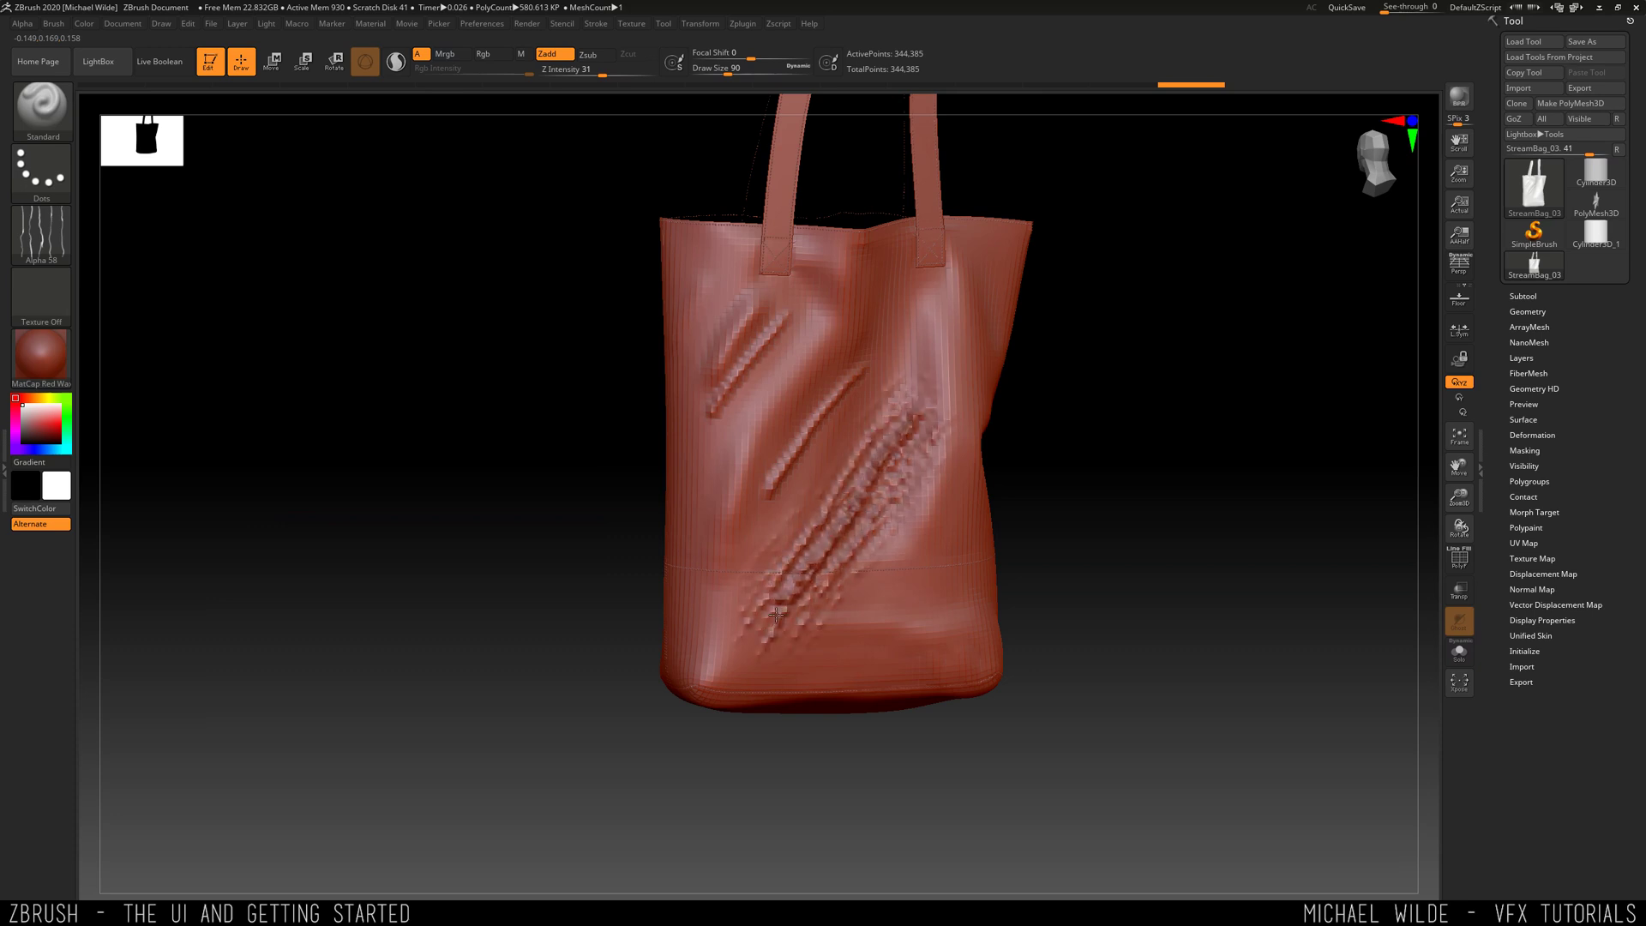
pyautogui.hotkey('ctrl', 'z')
pyautogui.hotkey('ctrl', 'z')
# - Try the Alpha 58 texture on the bag's front again, inspect it from another angle and undo it
pyautogui.moveTo(1077, 416)
pyautogui.mouseDown()
pyautogui.moveTo(1029, 446)
pyautogui.moveTo(944, 398)
pyautogui.moveTo(950, 566)
pyautogui.mouseUp()
pyautogui.moveTo(931, 334)
pyautogui.mouseDown()
pyautogui.moveTo(921, 540)
pyautogui.moveTo(947, 587)
pyautogui.mouseUp()
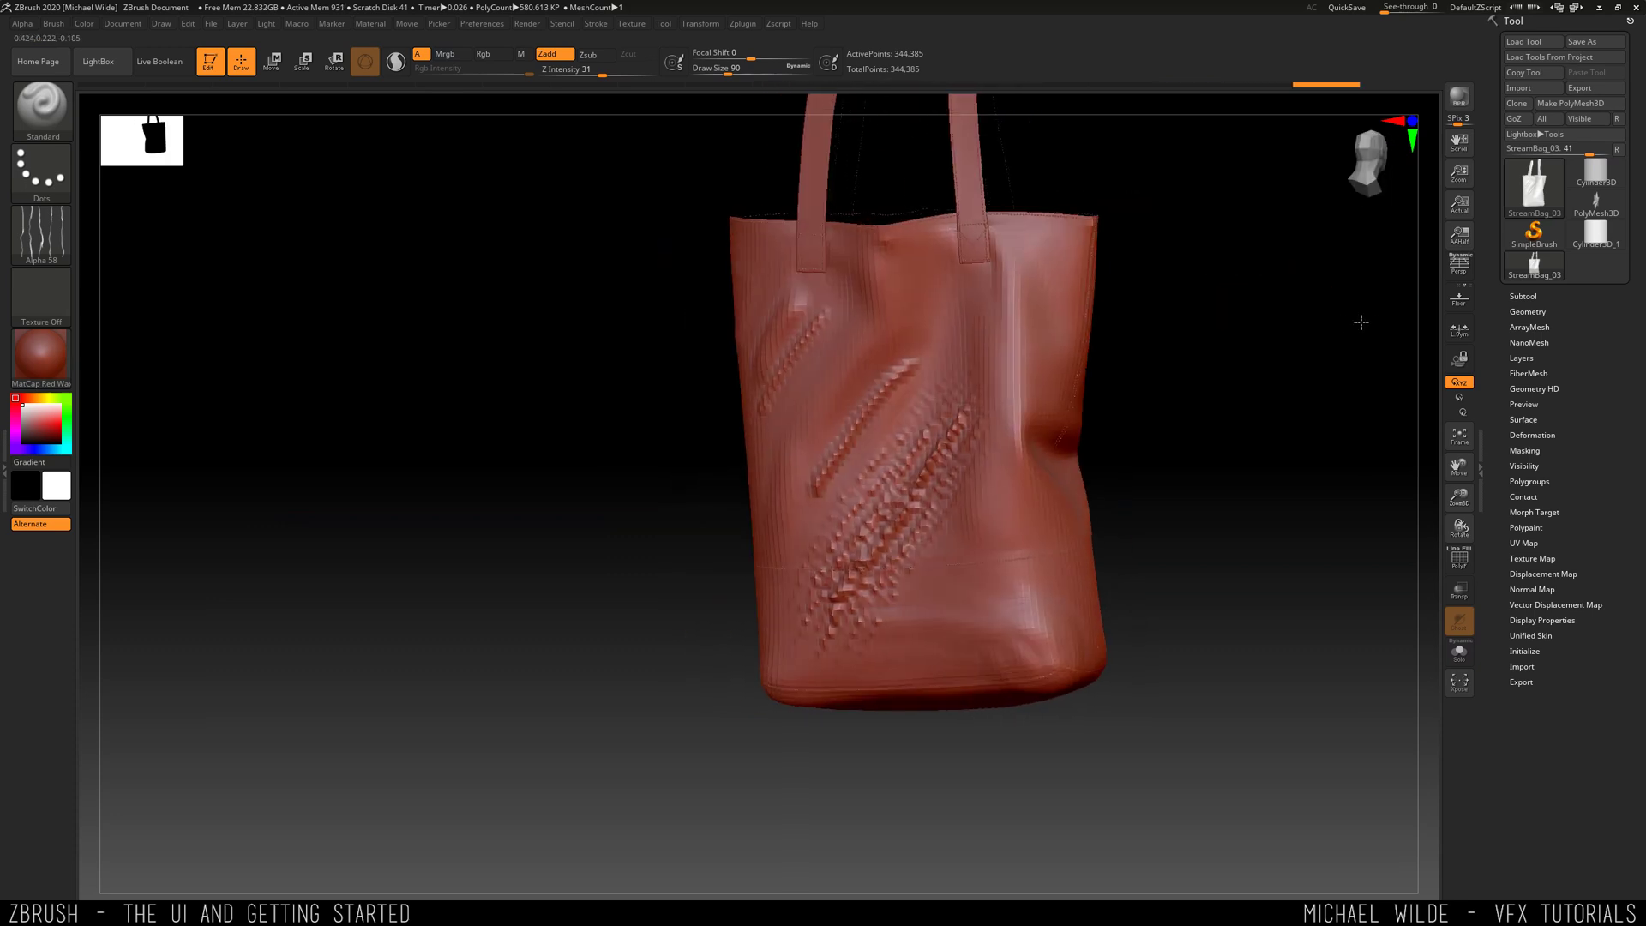
pyautogui.moveTo(1360, 321); pyautogui.dragTo(1084, 296)
pyautogui.hotkey('ctrl', 'z')
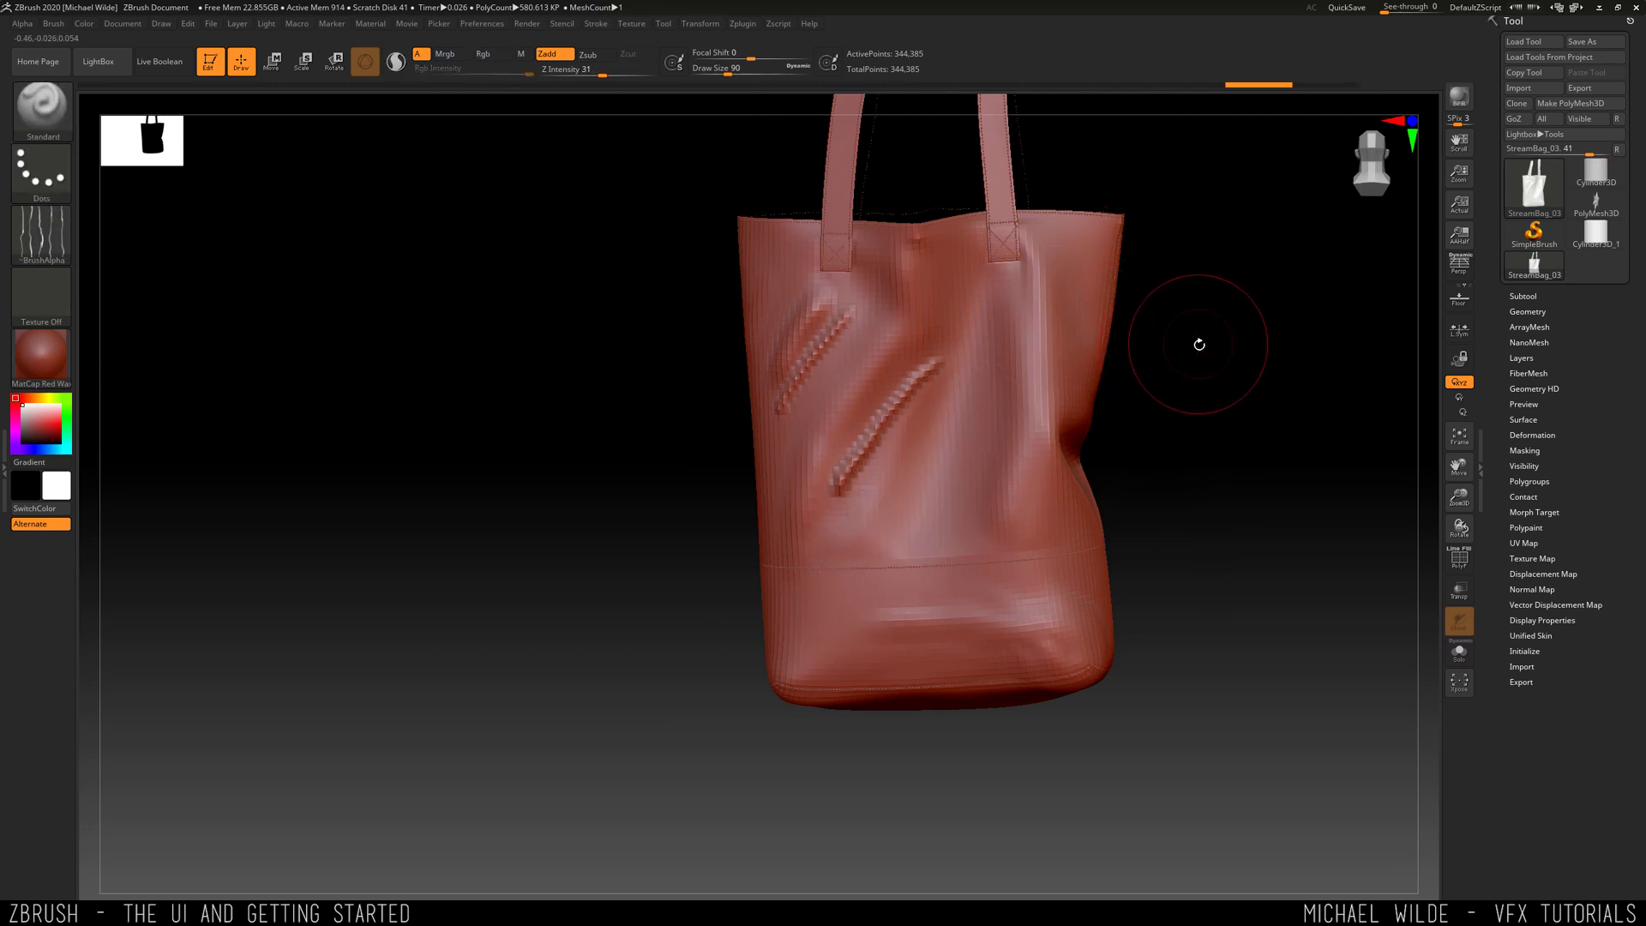
# - Redo the undone Alpha 58 strokes across the bag's lower front
pyautogui.moveTo(1200, 344); pyautogui.dragTo(1220, 338)
pyautogui.moveTo(1197, 257); pyautogui.dragTo(1049, 275)
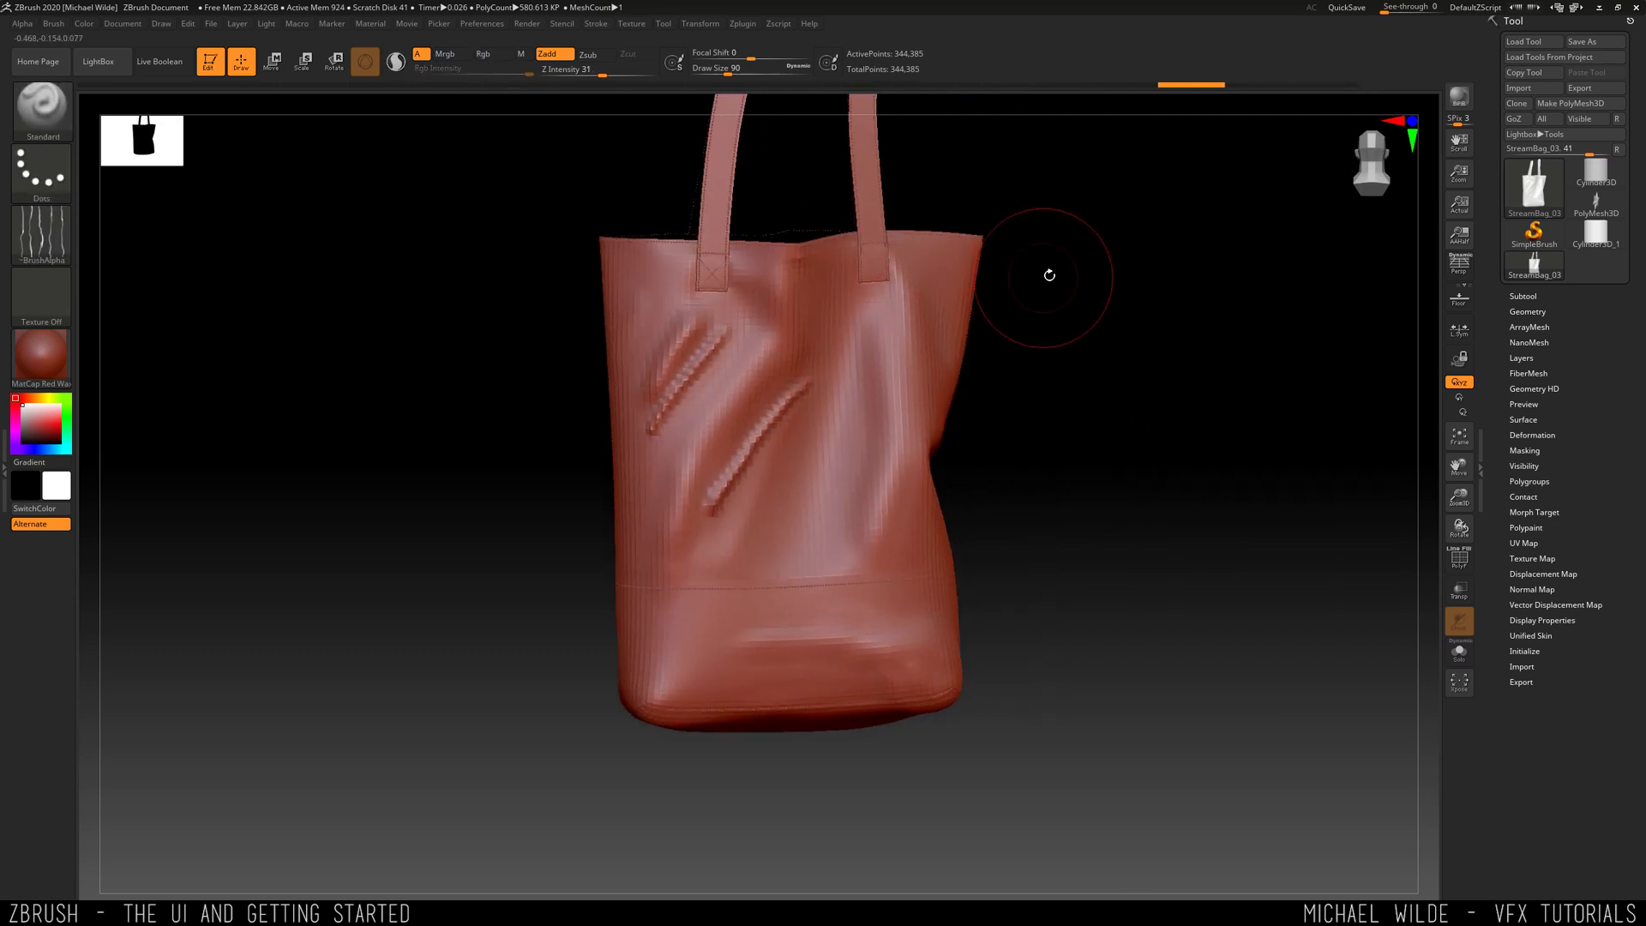
pyautogui.moveTo(1197, 86)
pyautogui.click(186, 23)
pyautogui.click(290, 101)
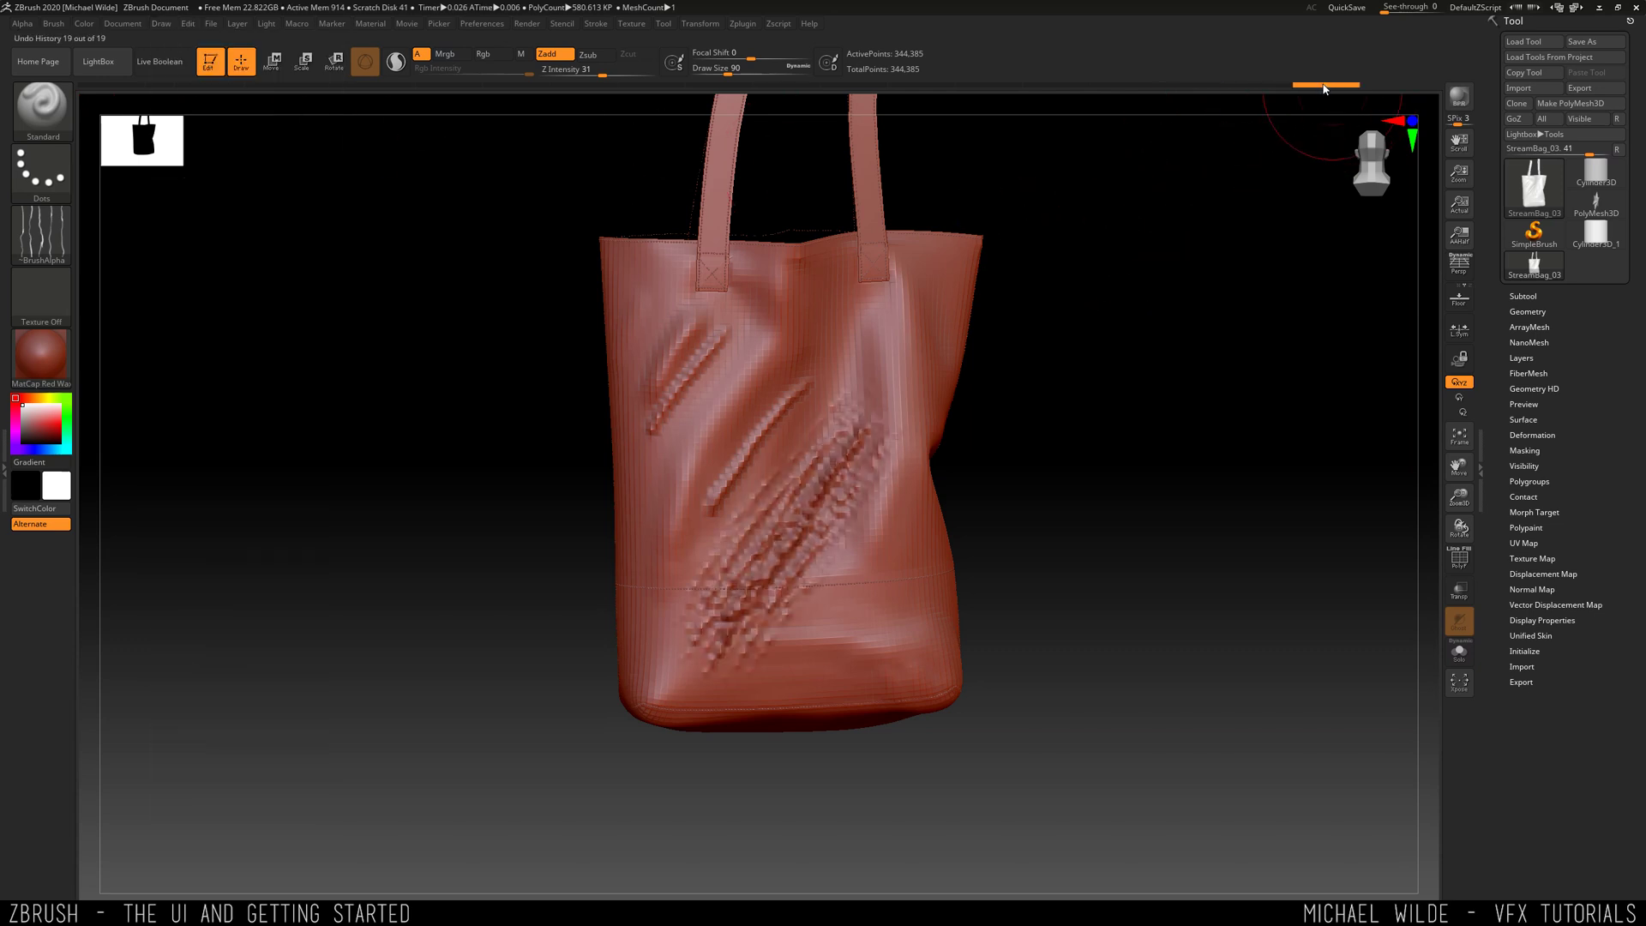
# - Scrub the undo history back to earlier states of the bag and return to the latest one
pyautogui.moveTo(1326, 86)
pyautogui.moveTo(1255, 84)
pyautogui.mouseDown()
pyautogui.moveTo(244, 91)
pyautogui.moveTo(1386, 74)
pyautogui.moveTo(493, 86)
pyautogui.moveTo(1320, 74)
pyautogui.moveTo(646, 98)
pyautogui.moveTo(758, 83)
pyautogui.mouseUp()
pyautogui.moveTo(987, 82); pyautogui.dragTo(1329, 85)
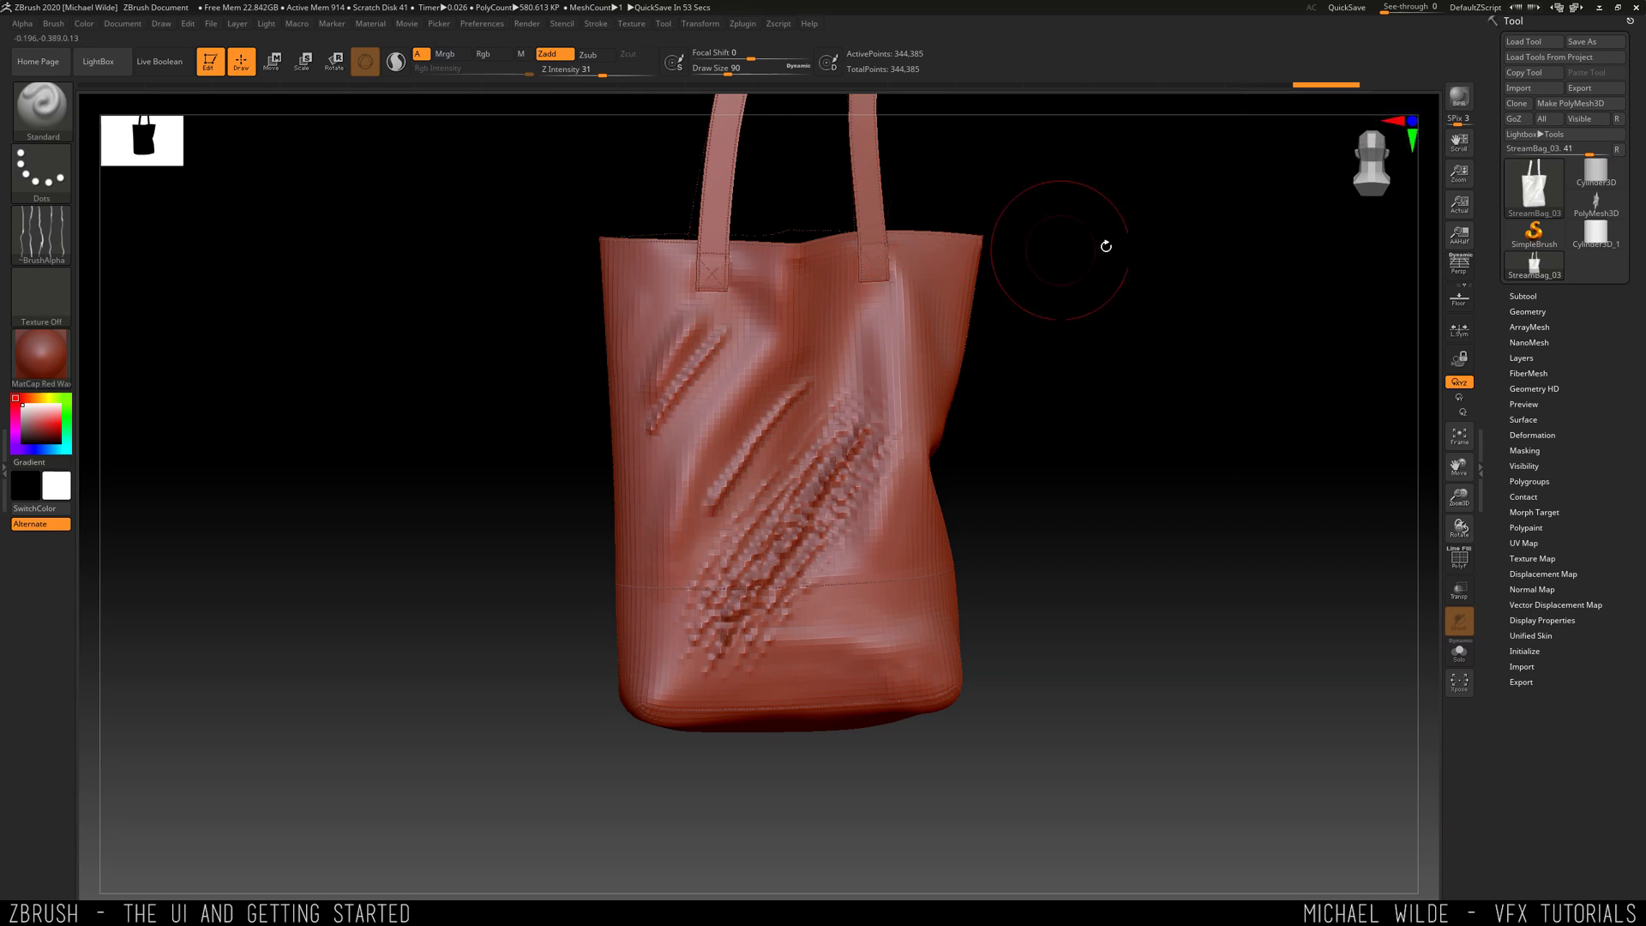
pyautogui.moveTo(1102, 246); pyautogui.dragTo(1193, 189)
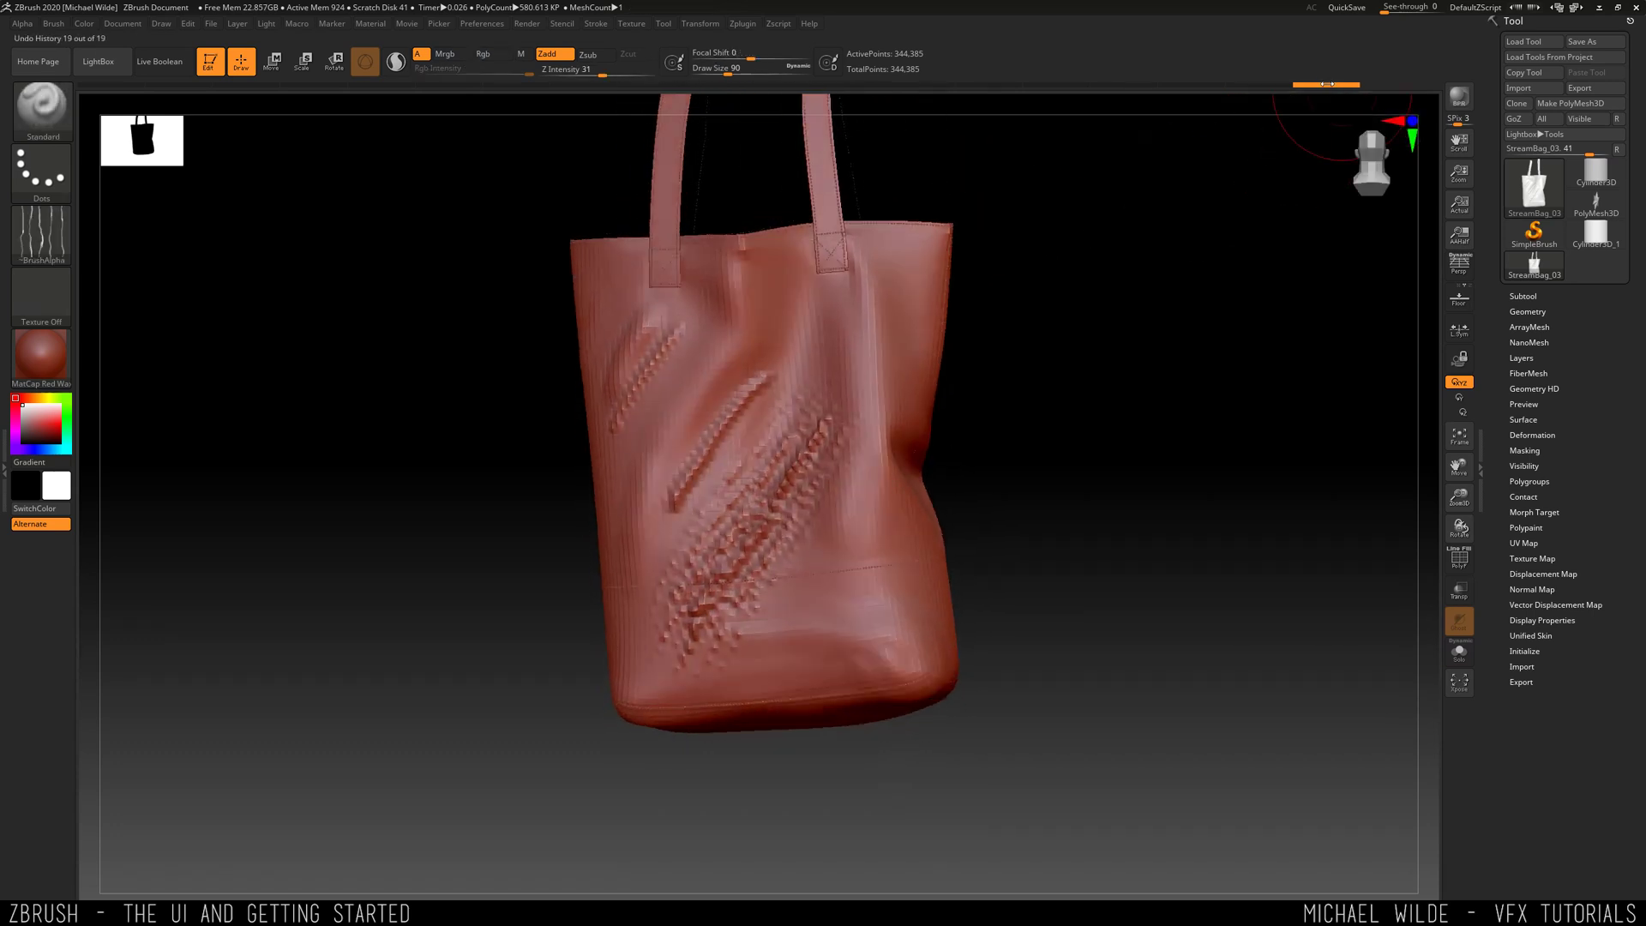
pyautogui.click(990, 86)
pyautogui.moveTo(1109, 85); pyautogui.dragTo(1388, 60)
pyautogui.moveTo(1066, 243); pyautogui.dragTo(1095, 268)
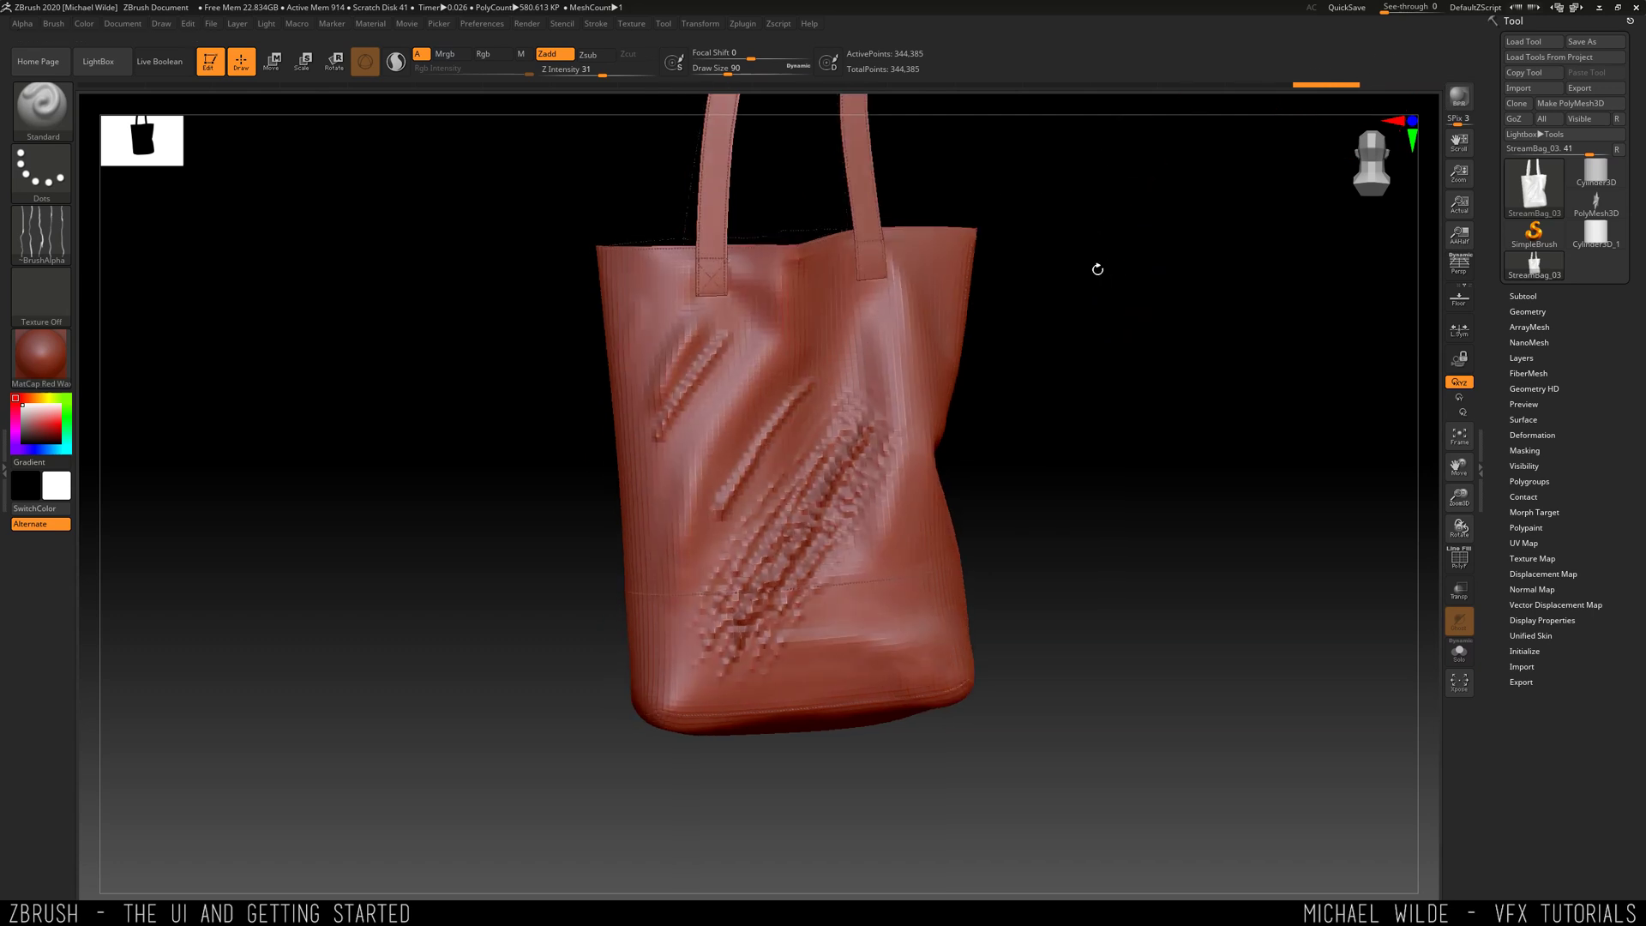
# - Look over the available textures and materials without choosing any
pyautogui.click(70, 305)
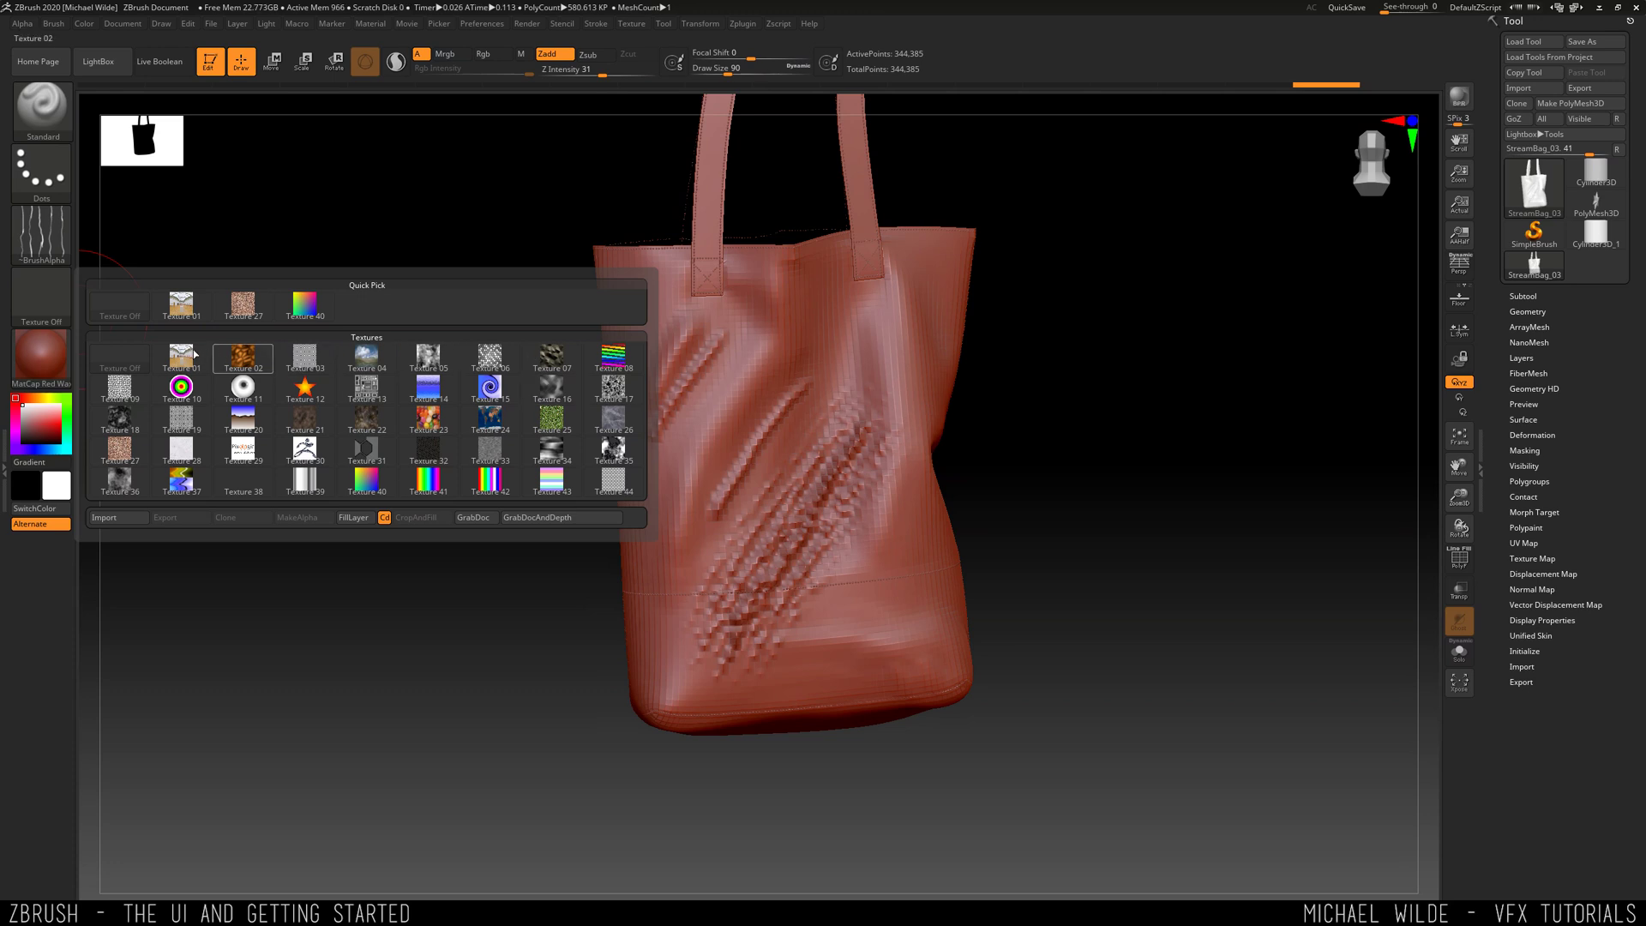
pyautogui.moveTo(264, 386)
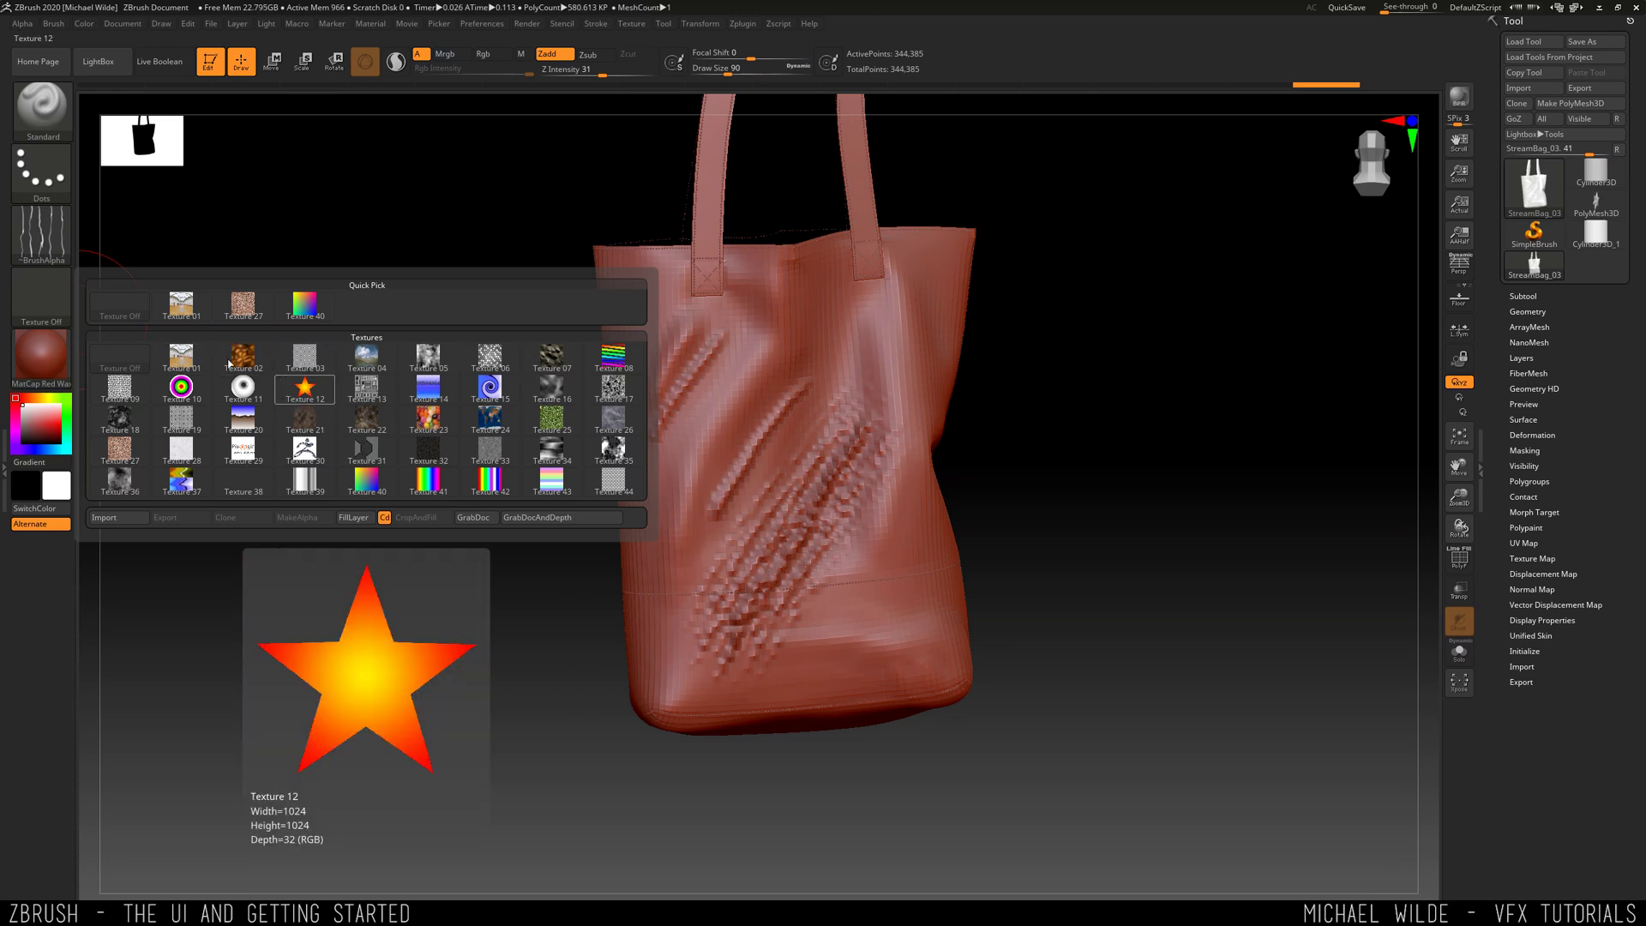
pyautogui.click(60, 364)
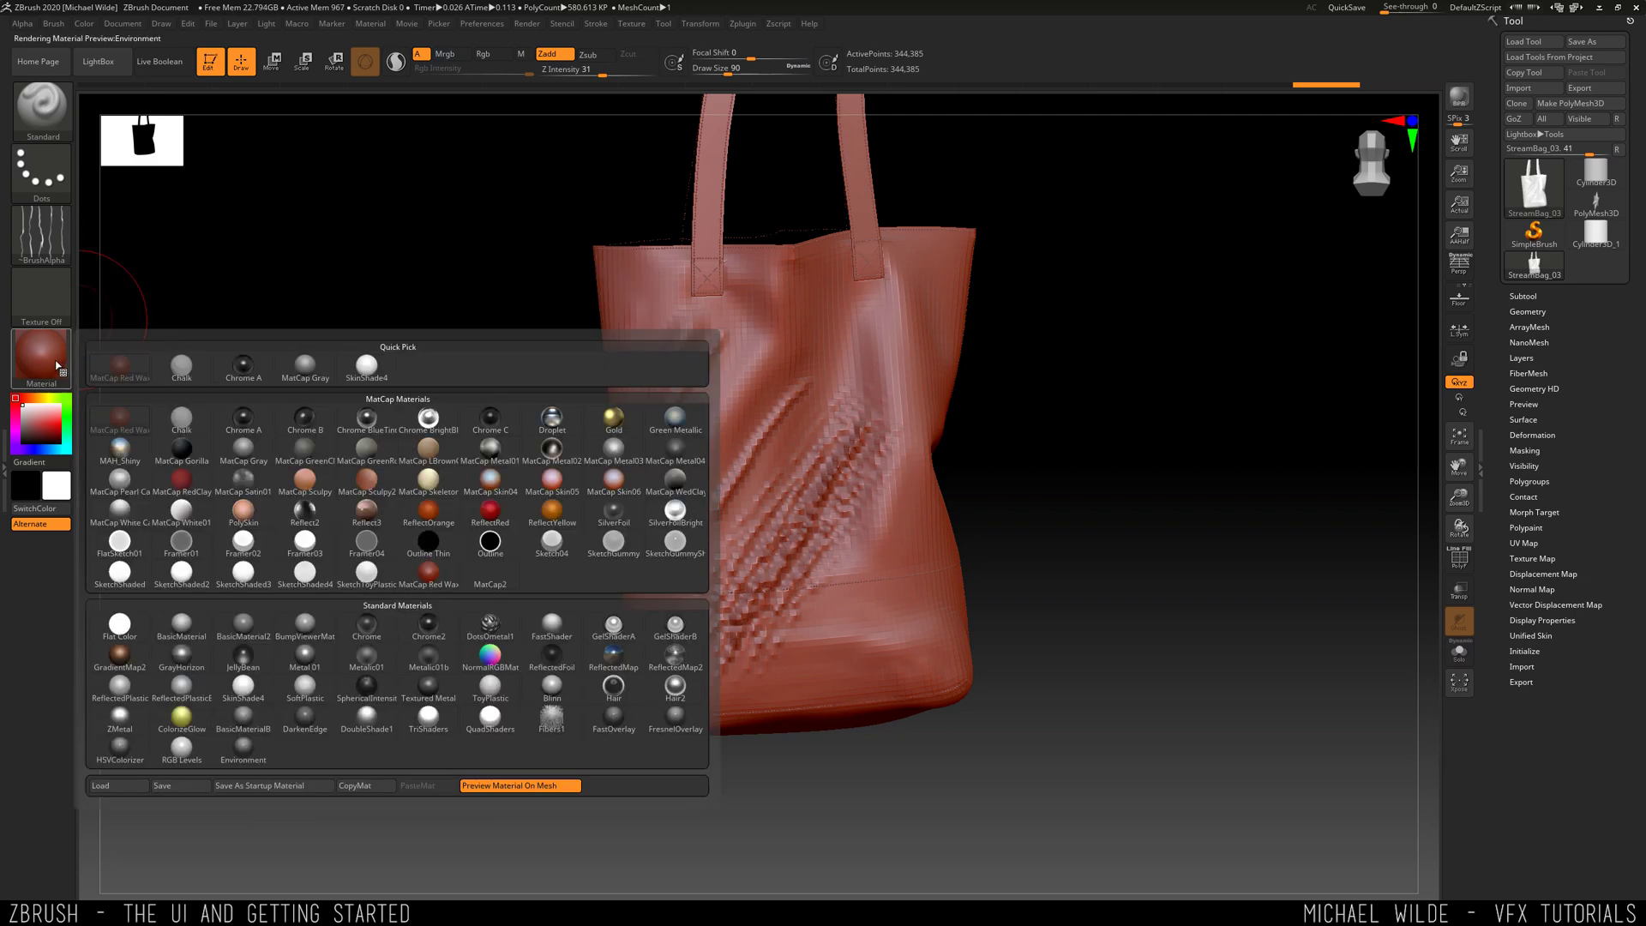
pyautogui.moveTo(1033, 295); pyautogui.dragTo(974, 344)
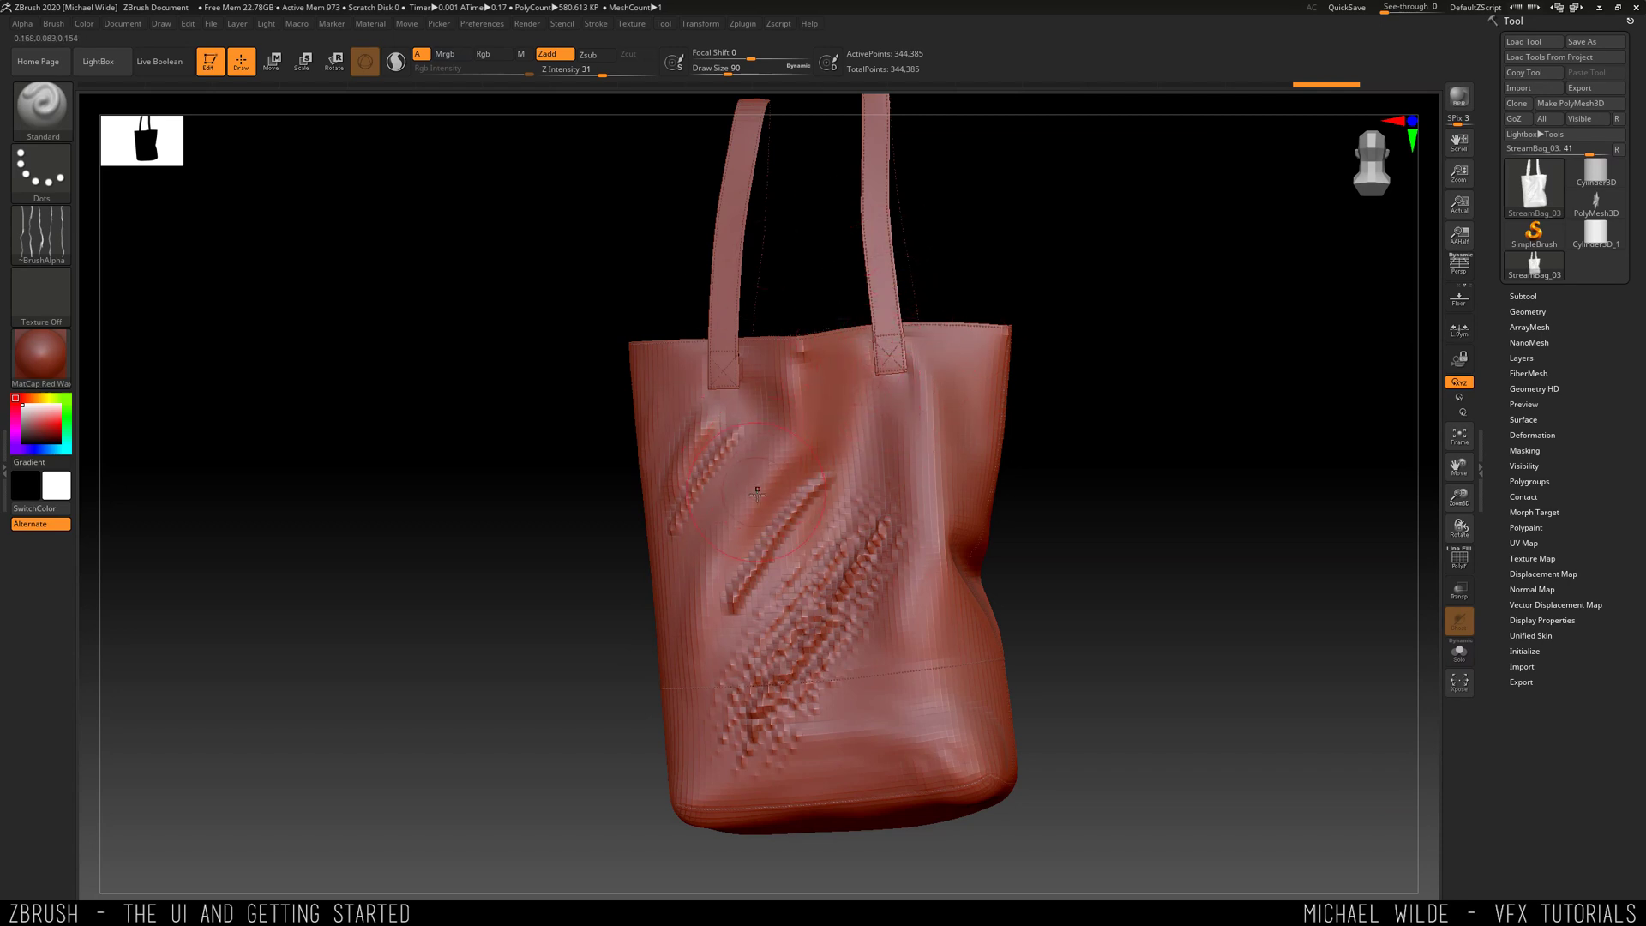
# - Apply BasicMaterial from the standard materials to the bag and rotate it slightly to inspect the shading
pyautogui.click(40, 364)
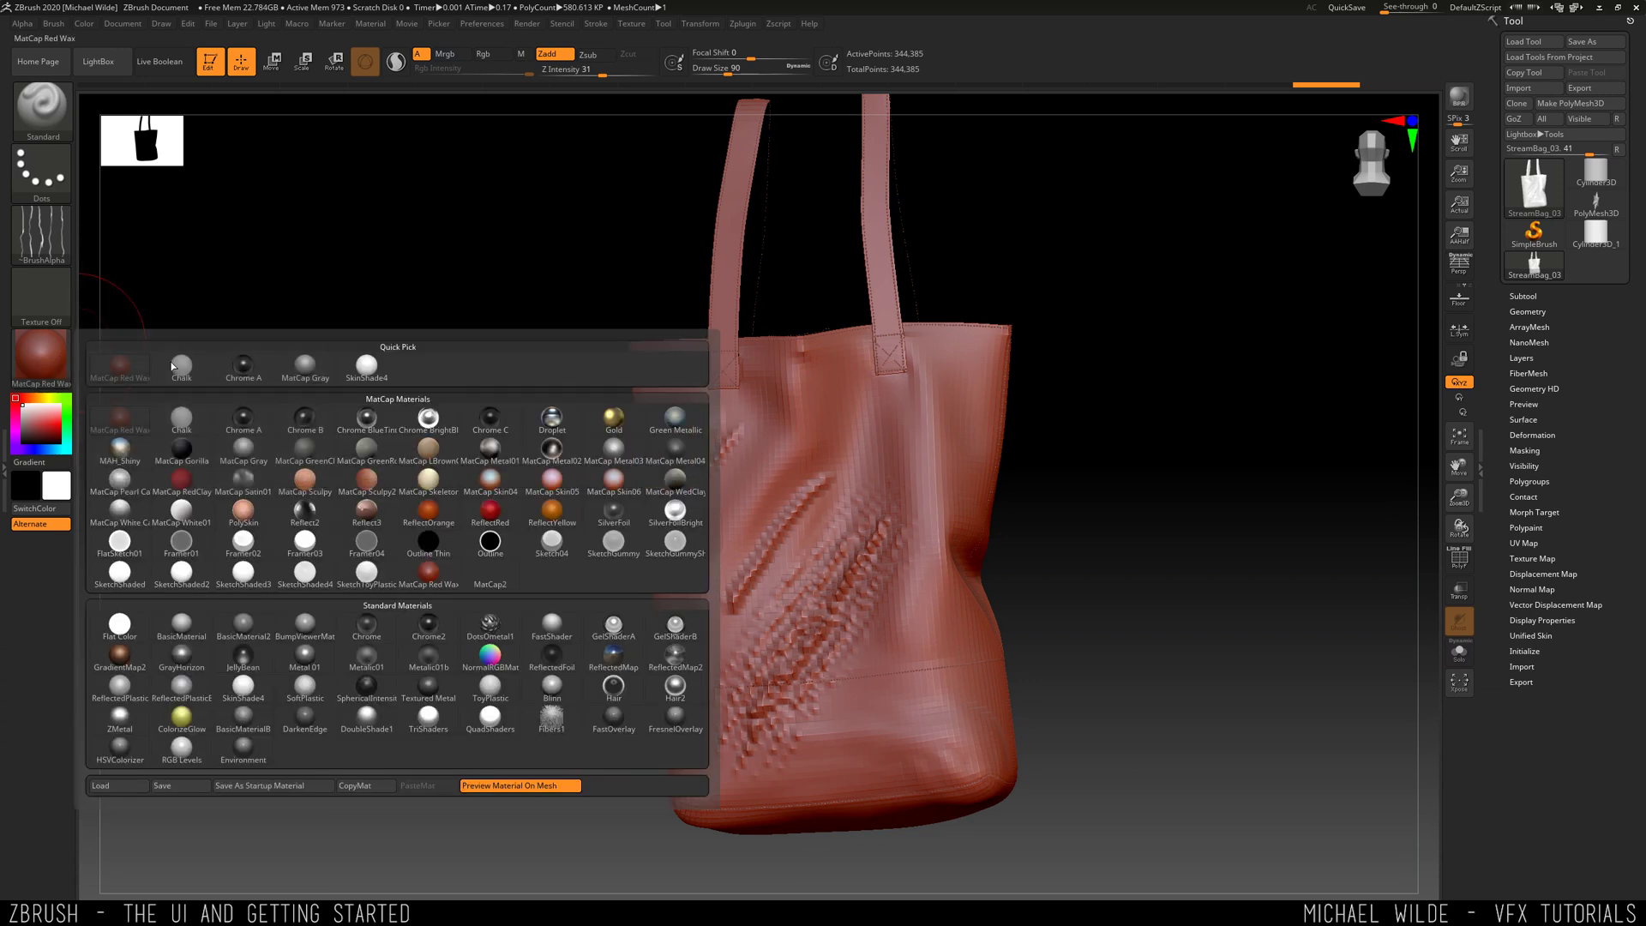
pyautogui.click(40, 364)
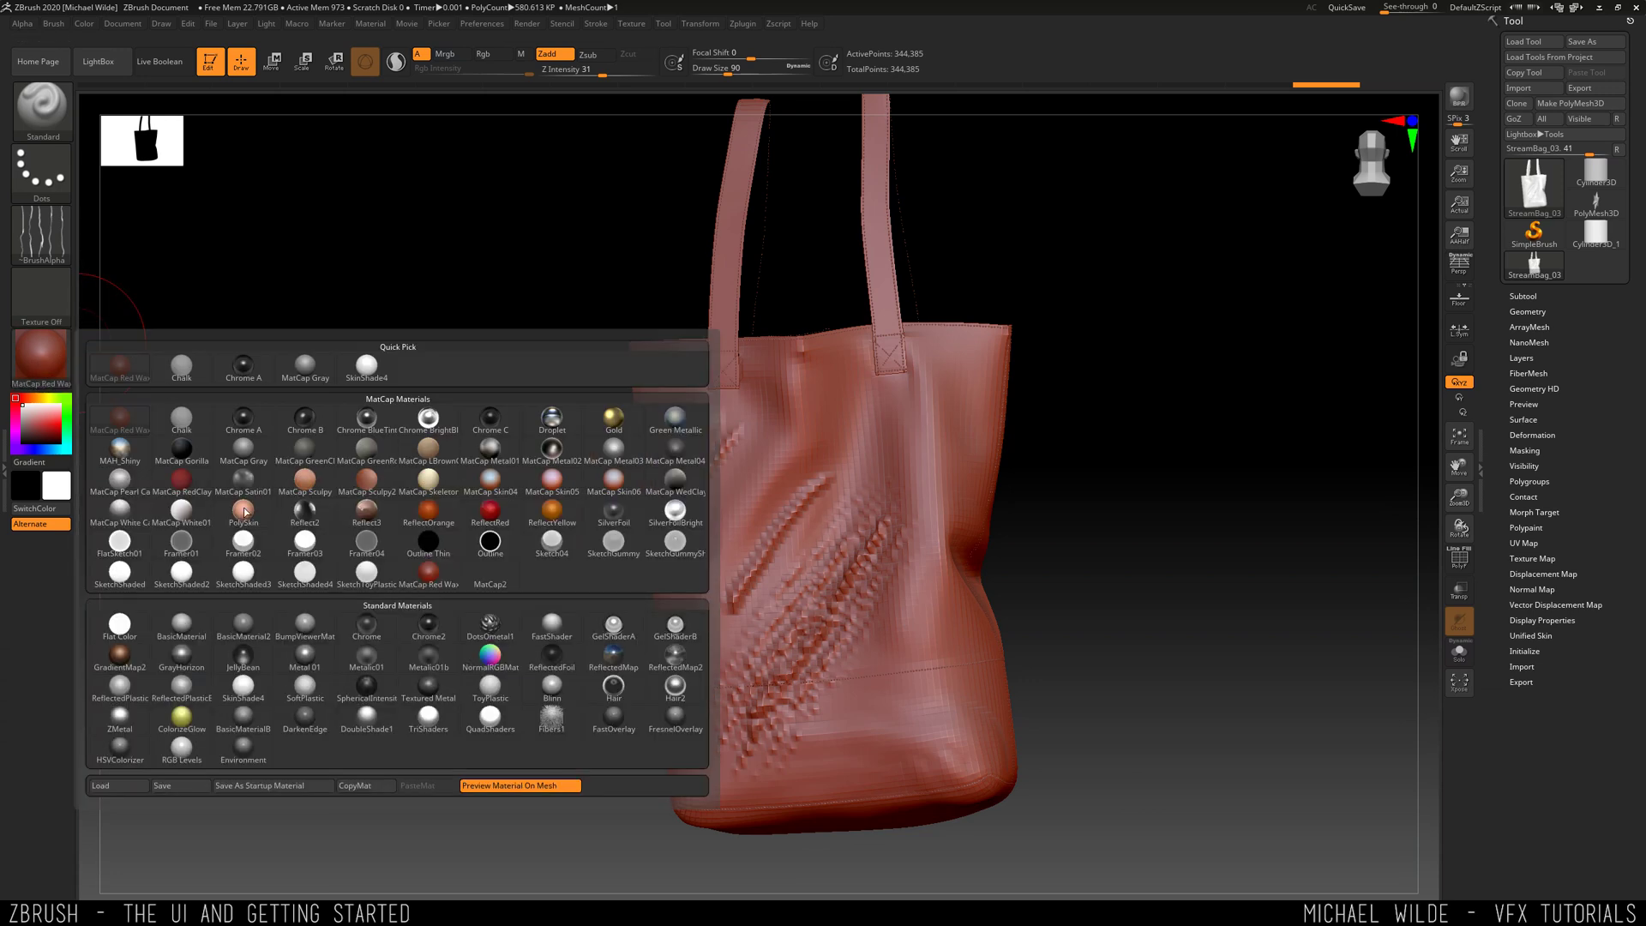
pyautogui.moveTo(237, 635)
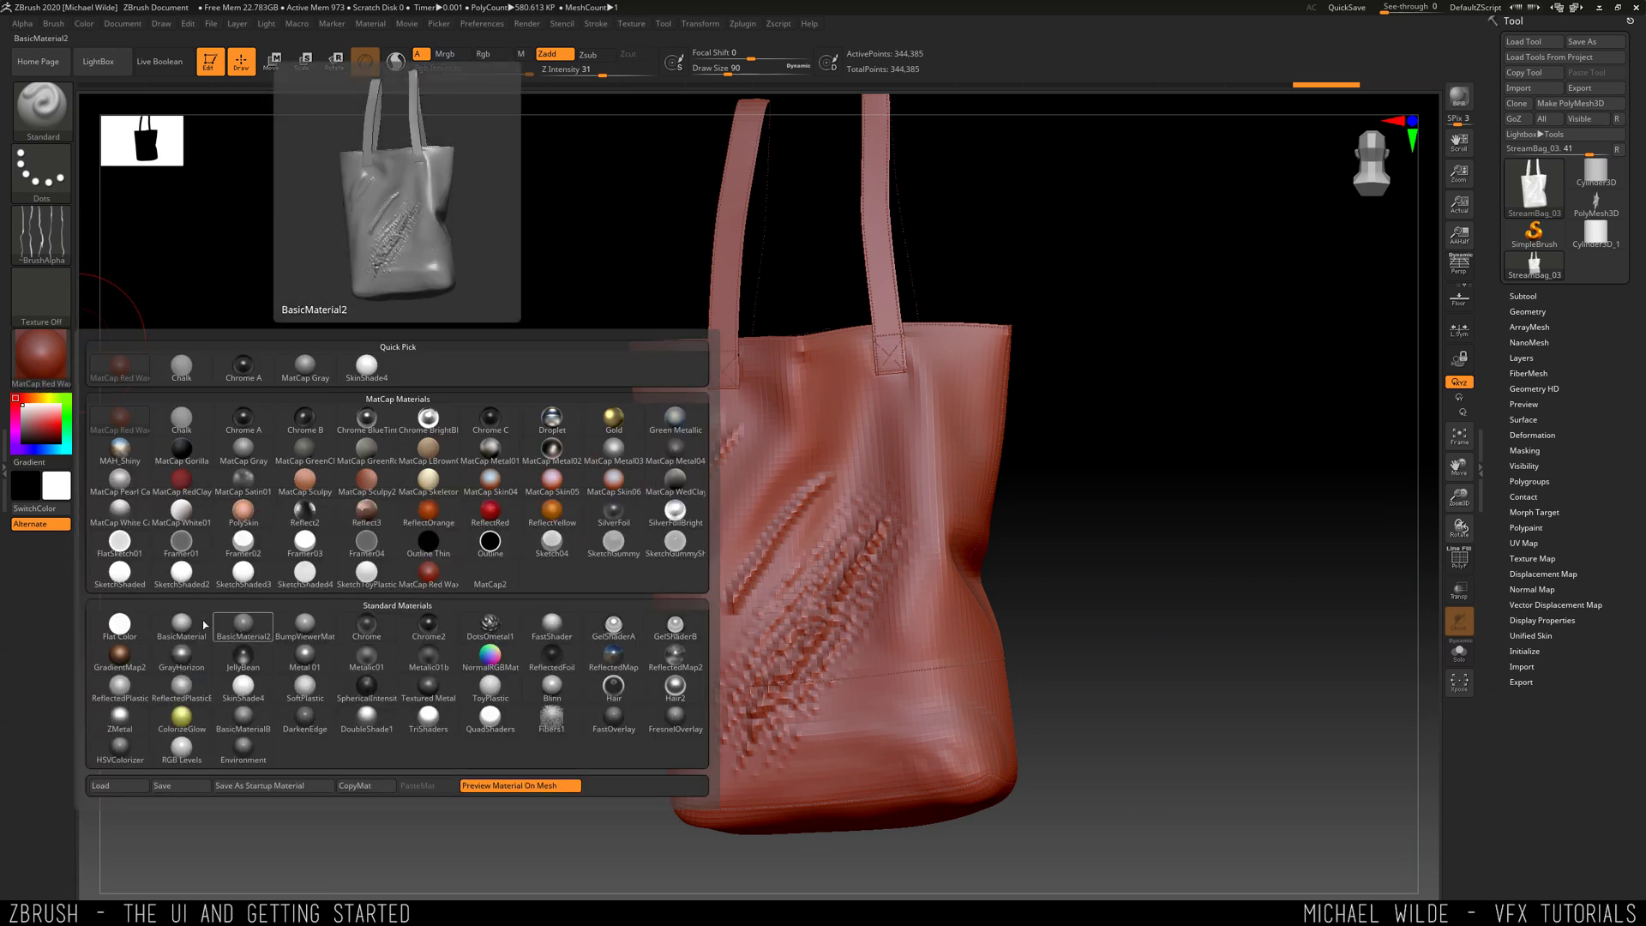
pyautogui.click(181, 630)
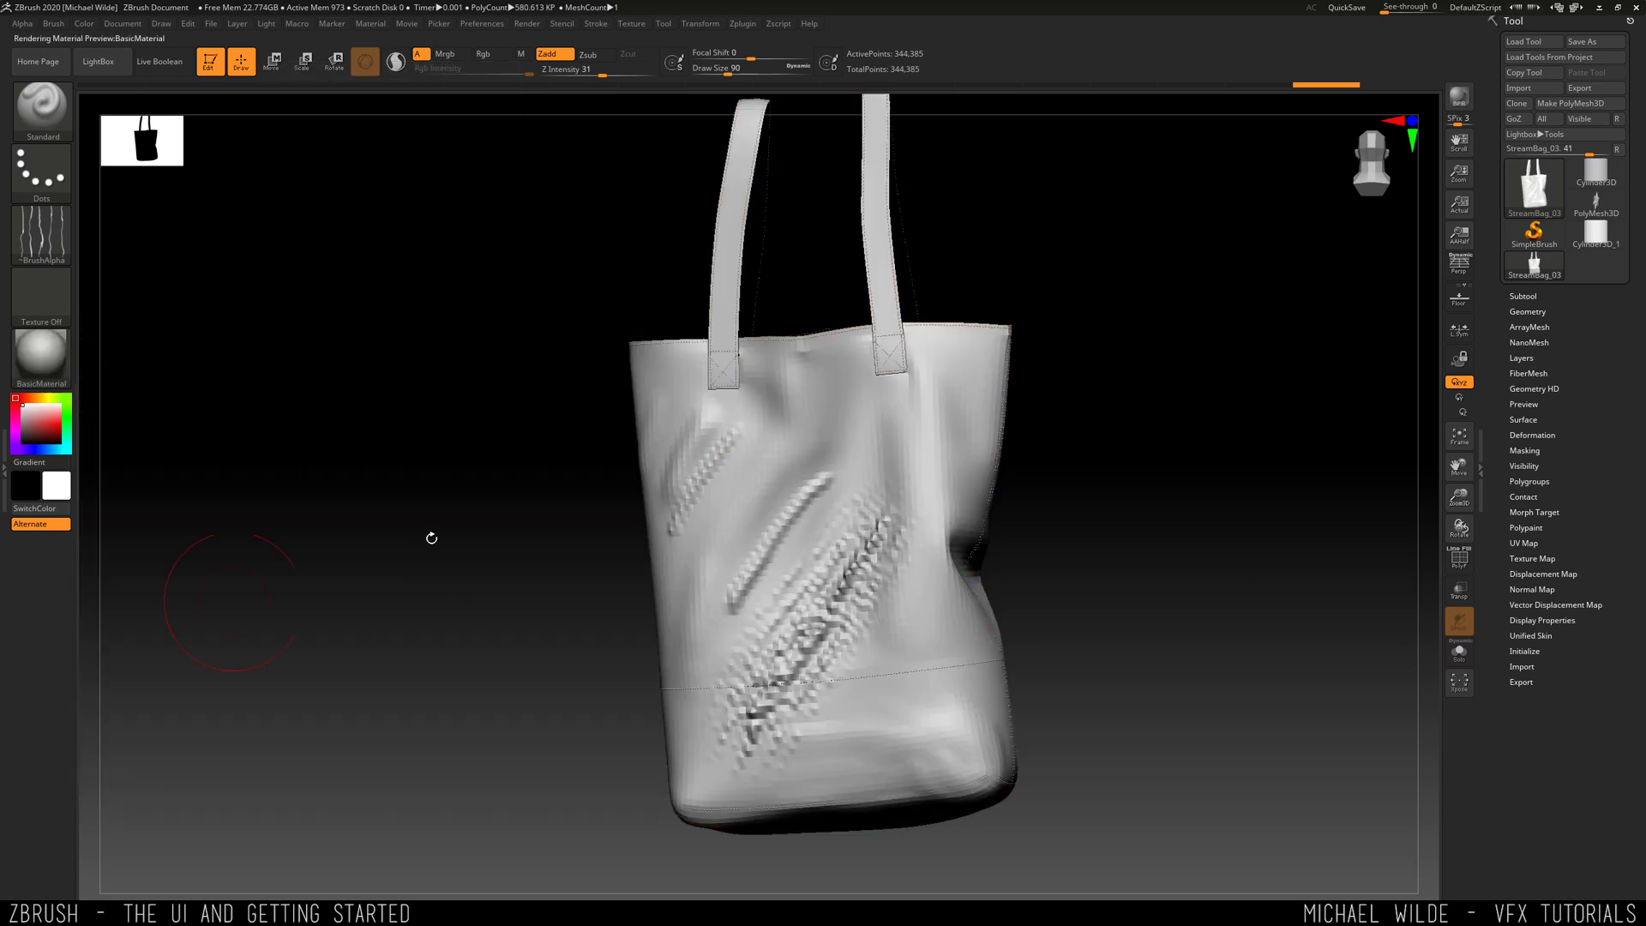
pyautogui.moveTo(429, 540)
pyautogui.mouseDown()
pyautogui.moveTo(448, 525)
pyautogui.moveTo(415, 526)
pyautogui.moveTo(437, 525)
pyautogui.mouseUp()
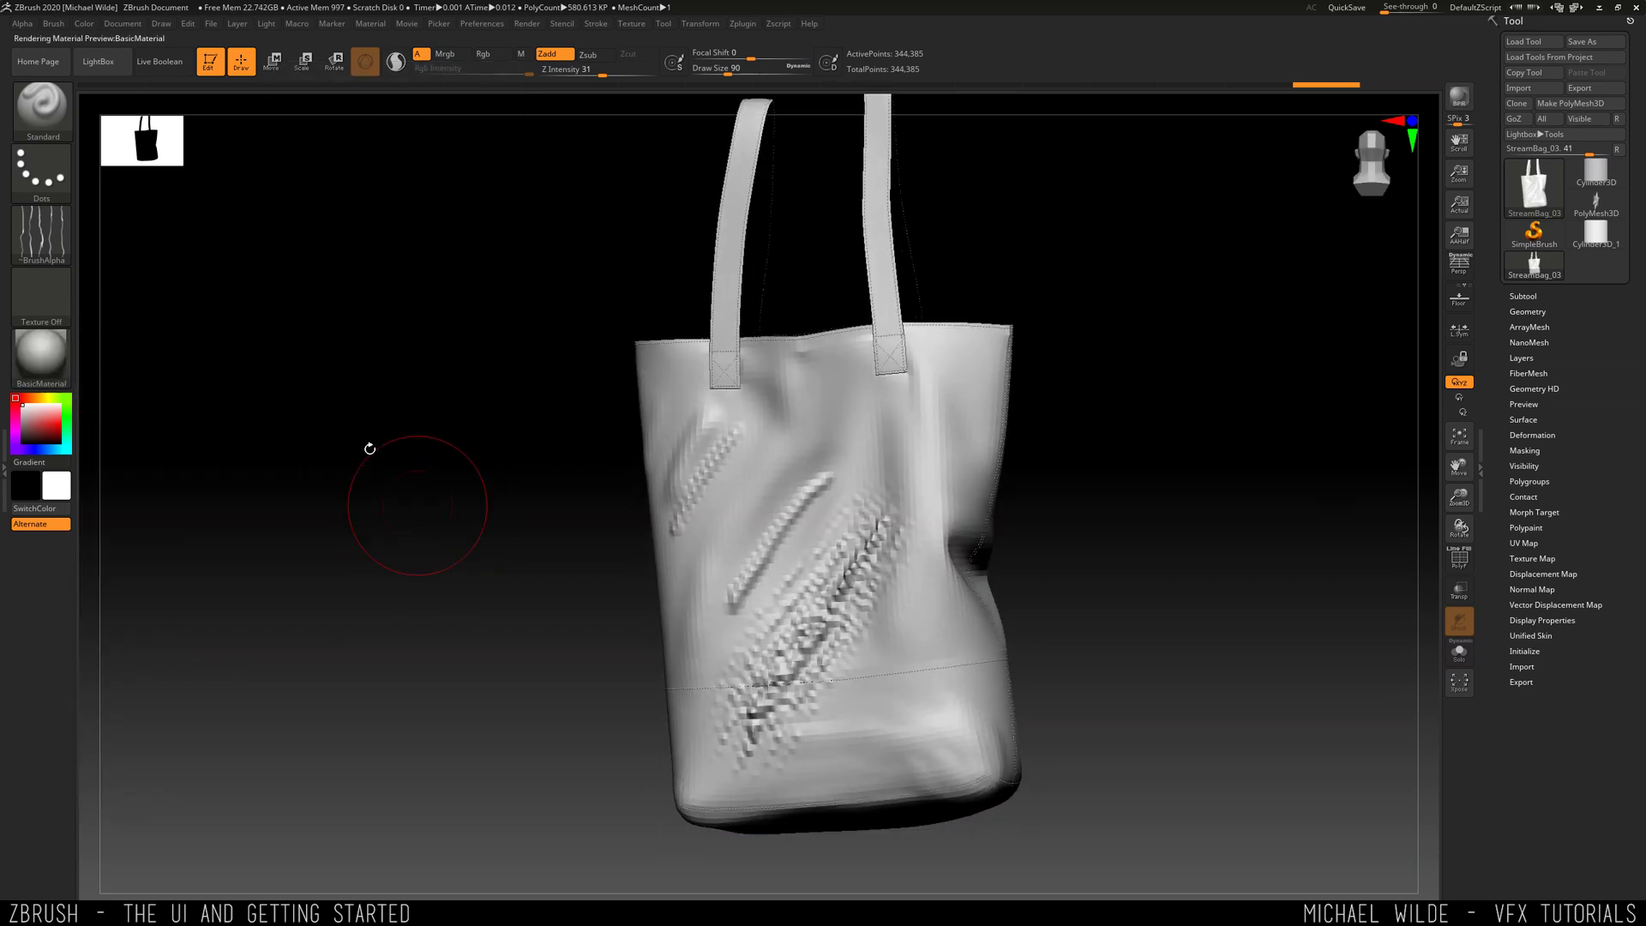
# - Try BasicMaterial2 on the bag and inspect the highlights from another angle
pyautogui.click(41, 354)
pyautogui.moveTo(248, 634)
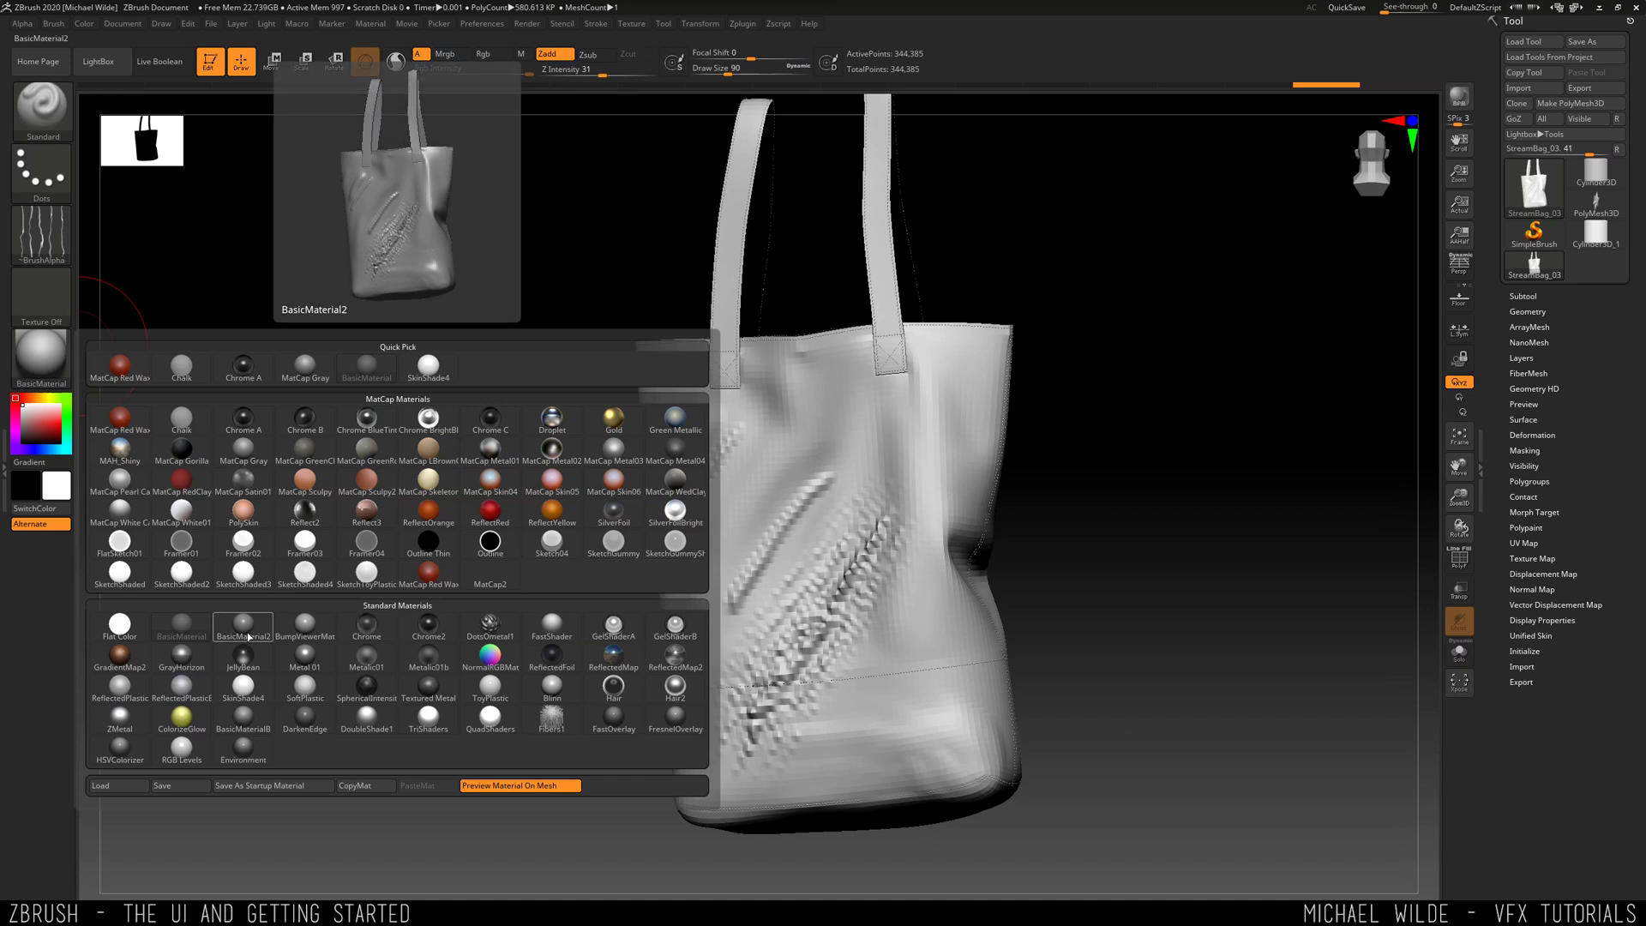
pyautogui.click(248, 636)
pyautogui.moveTo(515, 471); pyautogui.dragTo(480, 467)
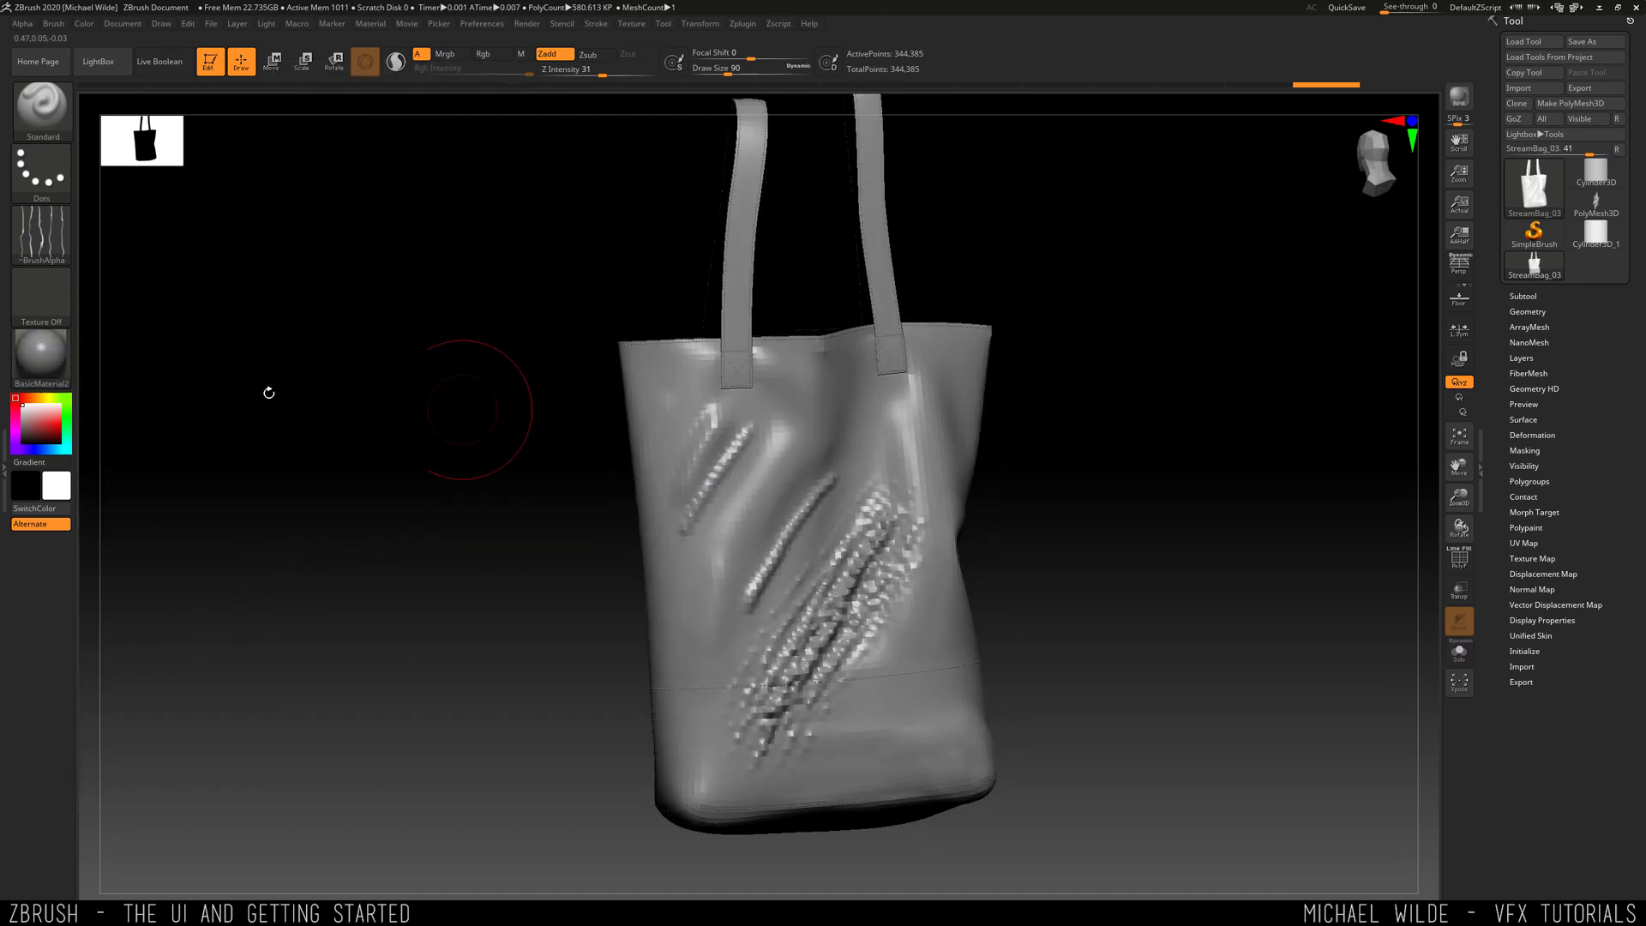
# - Try the SkinShade4 material on the bag and check it from a slightly different angle
pyautogui.click(64, 365)
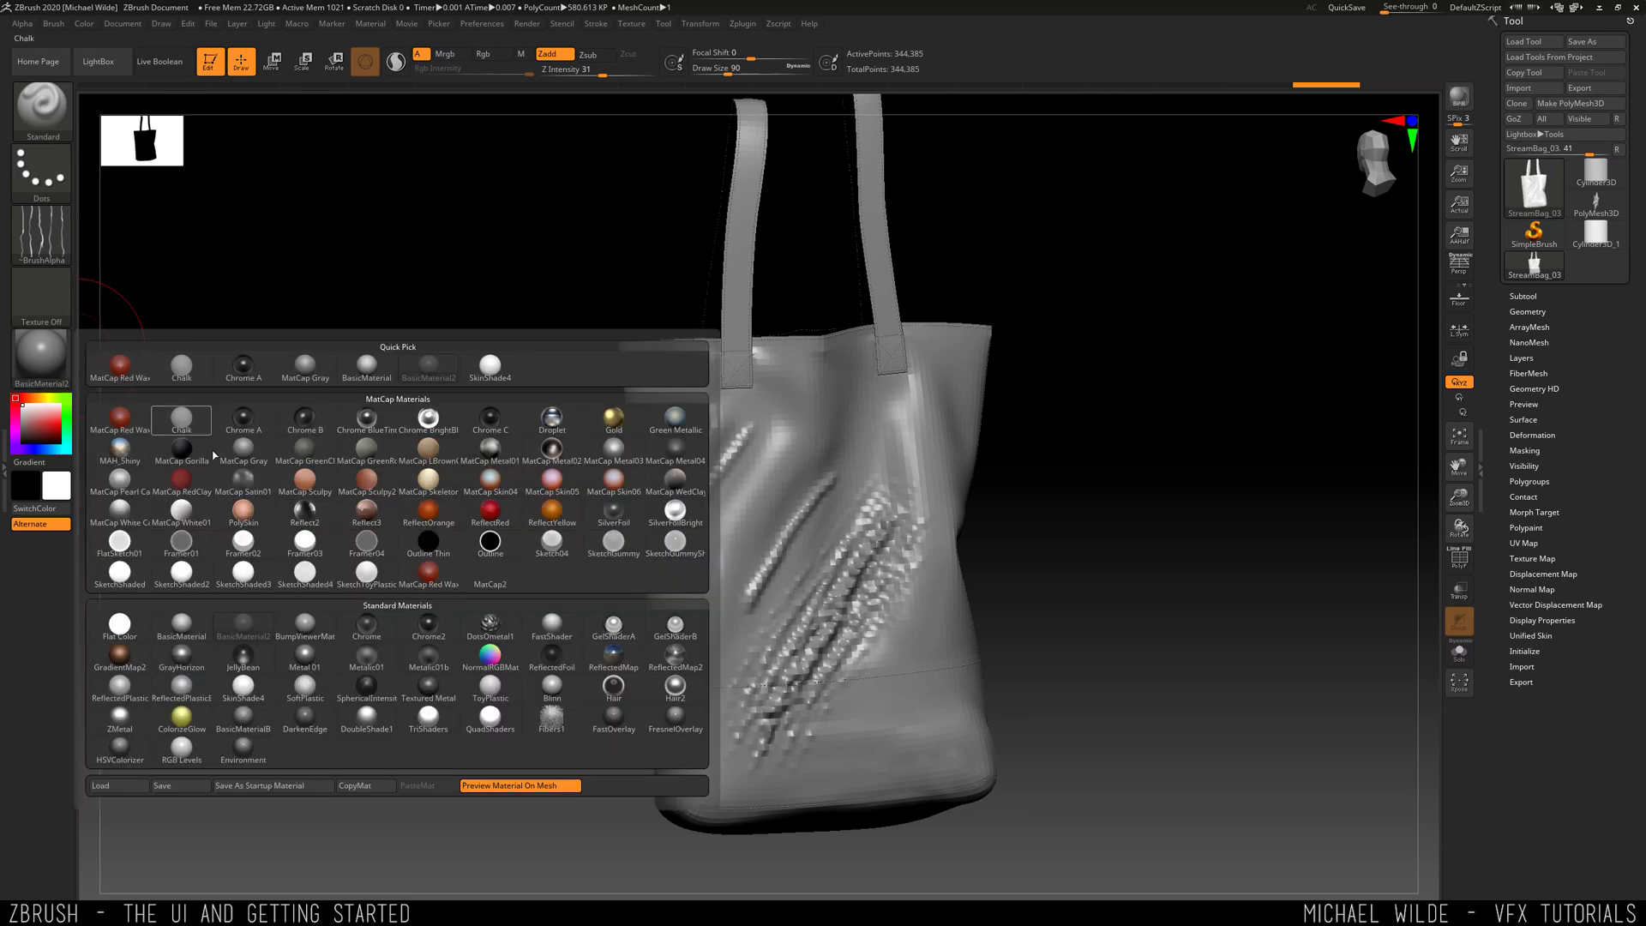
pyautogui.click(257, 699)
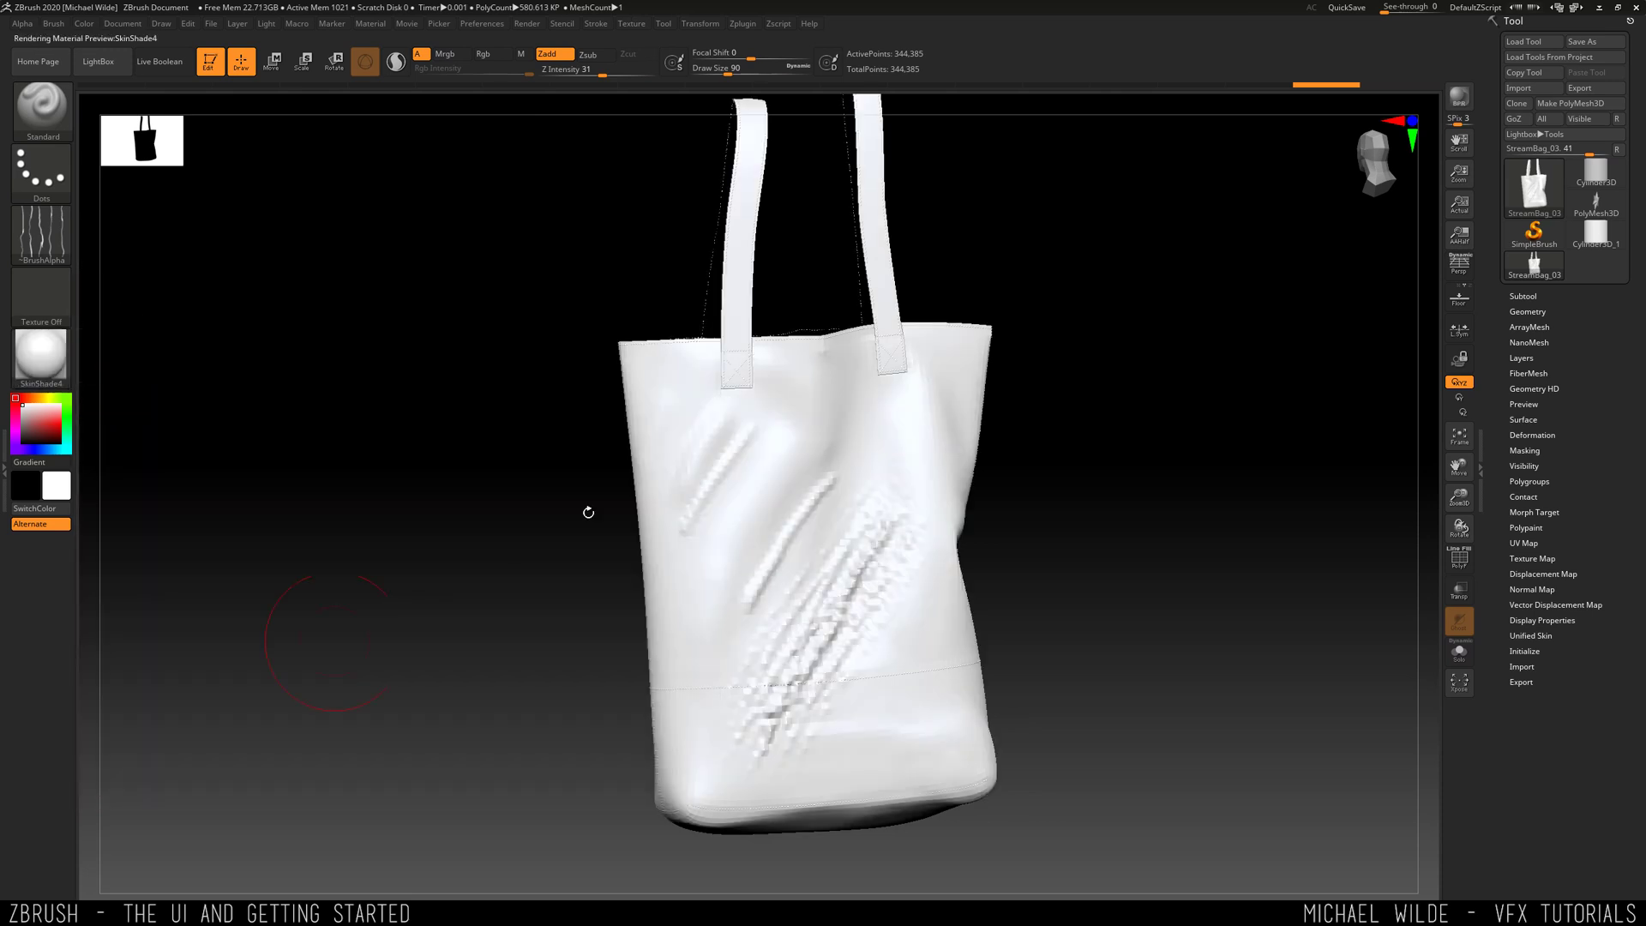
pyautogui.moveTo(1036, 389)
pyautogui.mouseDown(button='right')
pyautogui.moveTo(969, 393)
pyautogui.moveTo(1080, 404)
pyautogui.mouseUp(button='right')
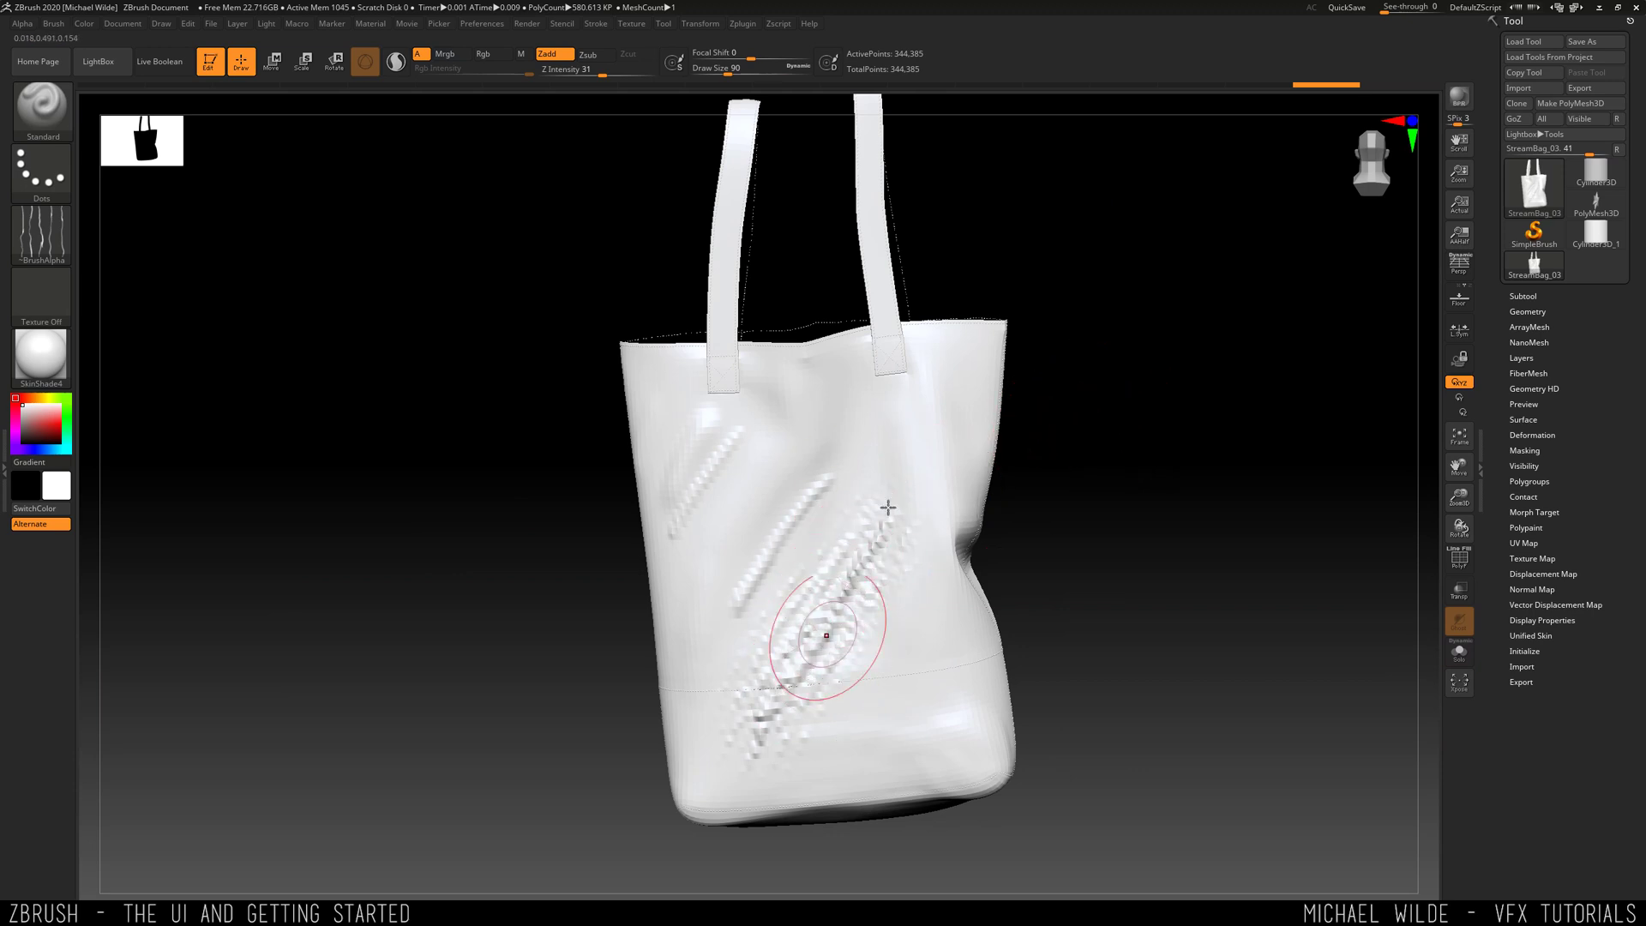
# - Try the ReflectedFoil material on the bag, inspect it and switch back to BasicMaterial
pyautogui.click(64, 357)
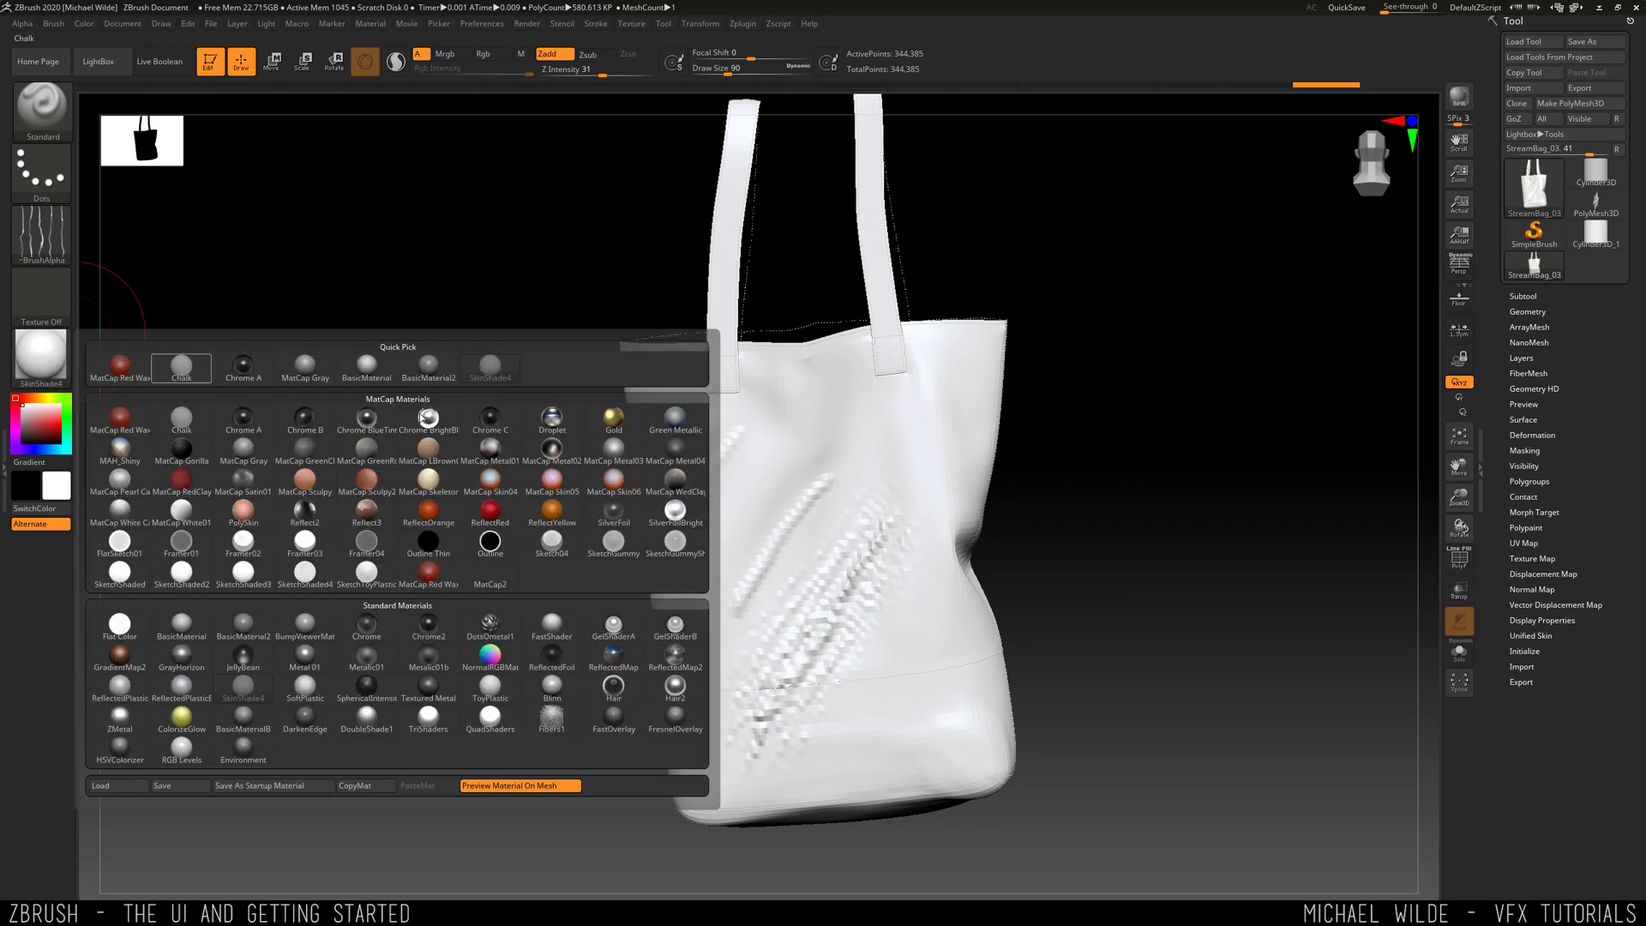
pyautogui.click(569, 668)
pyautogui.moveTo(454, 454); pyautogui.dragTo(368, 294)
pyautogui.click(41, 355)
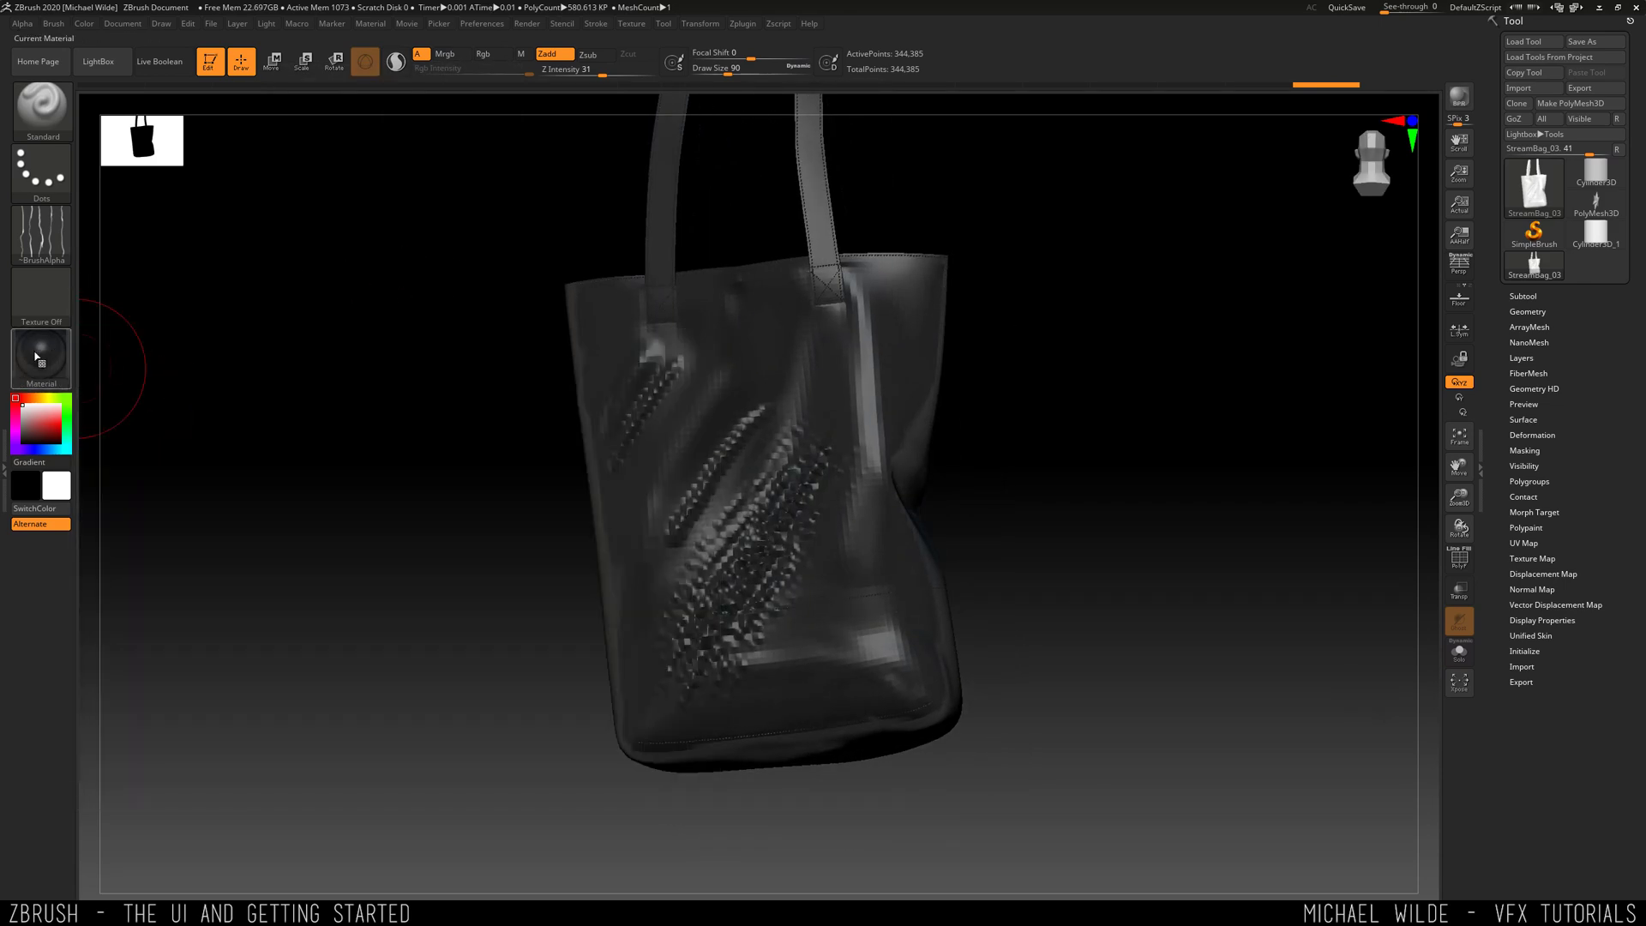
pyautogui.moveTo(36, 356)
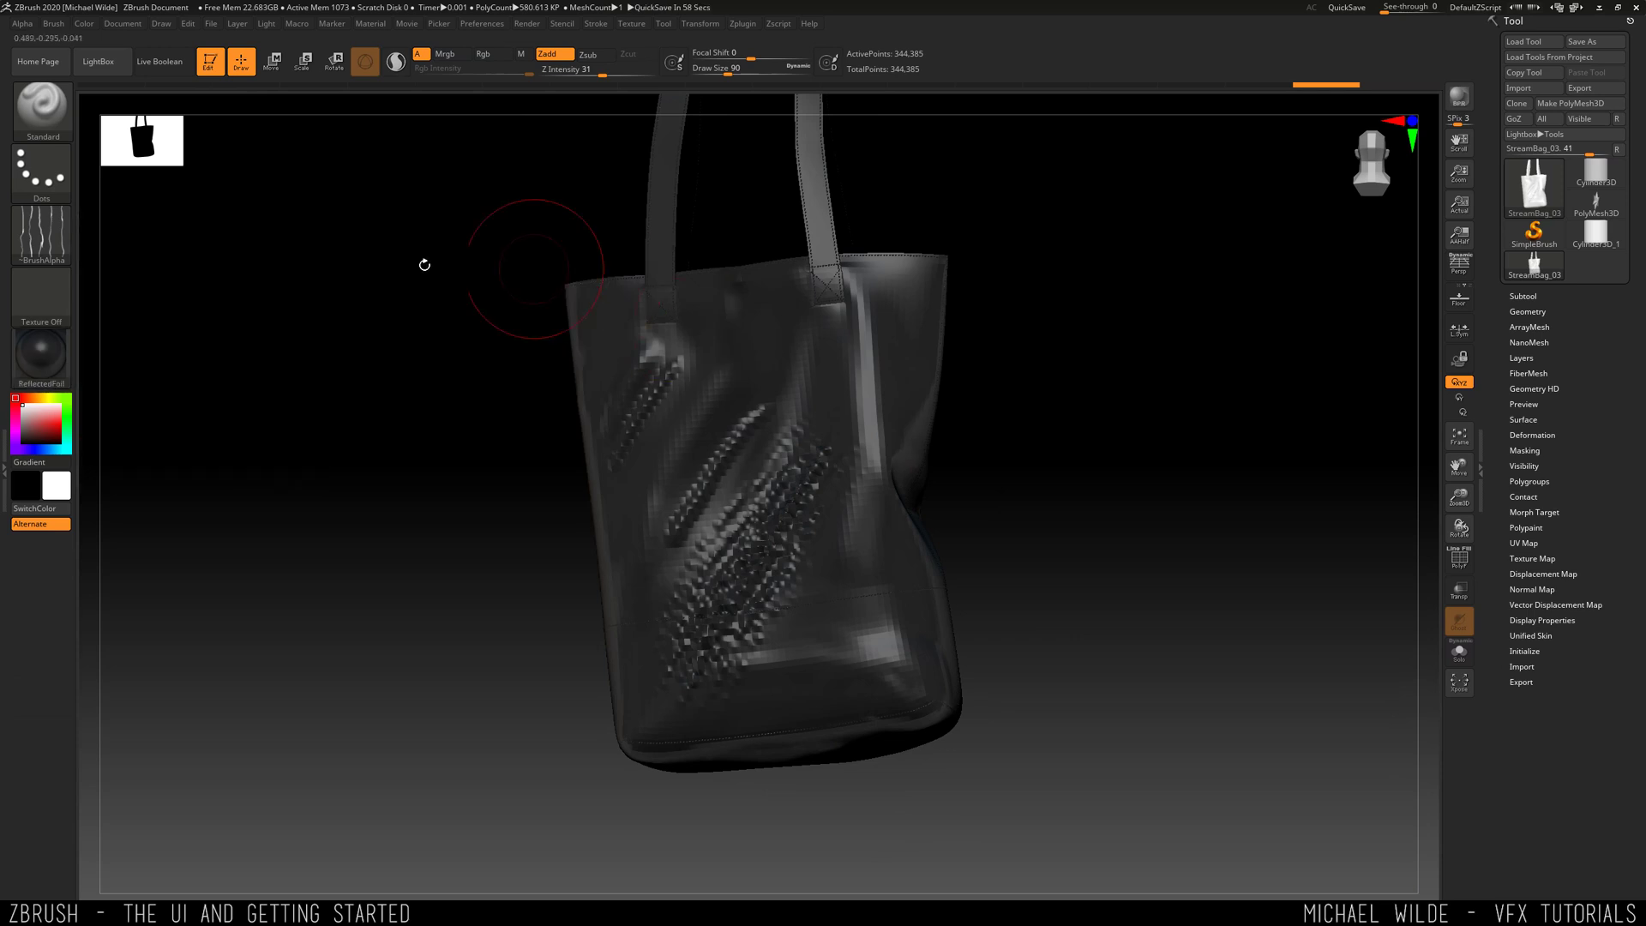
pyautogui.click(41, 356)
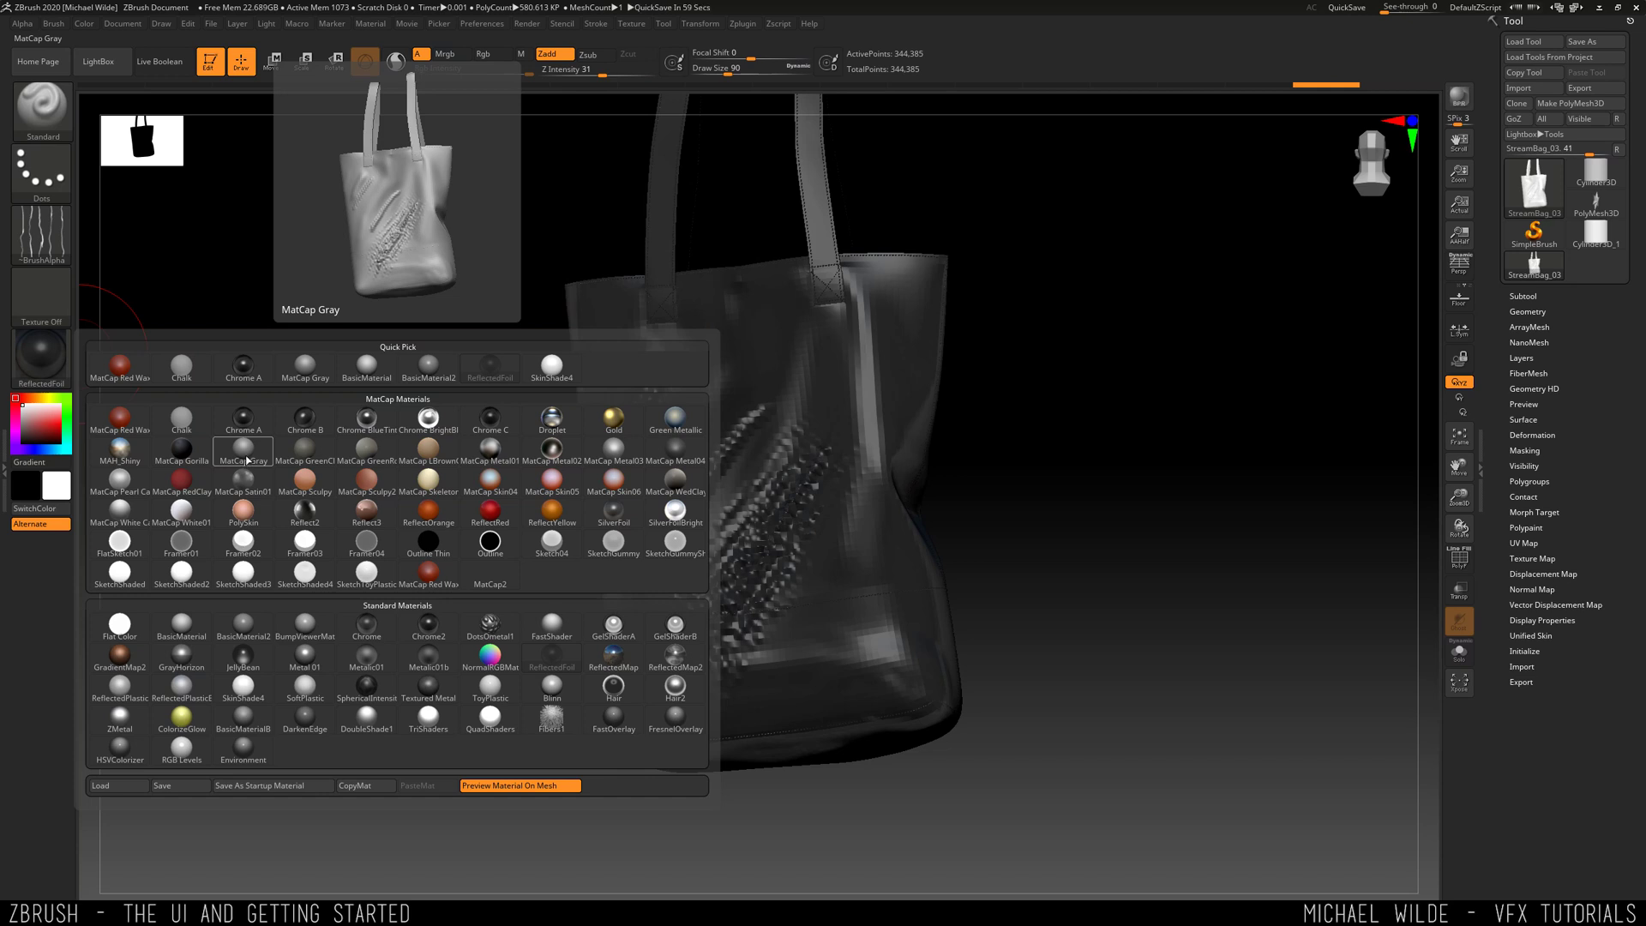
pyautogui.click(366, 364)
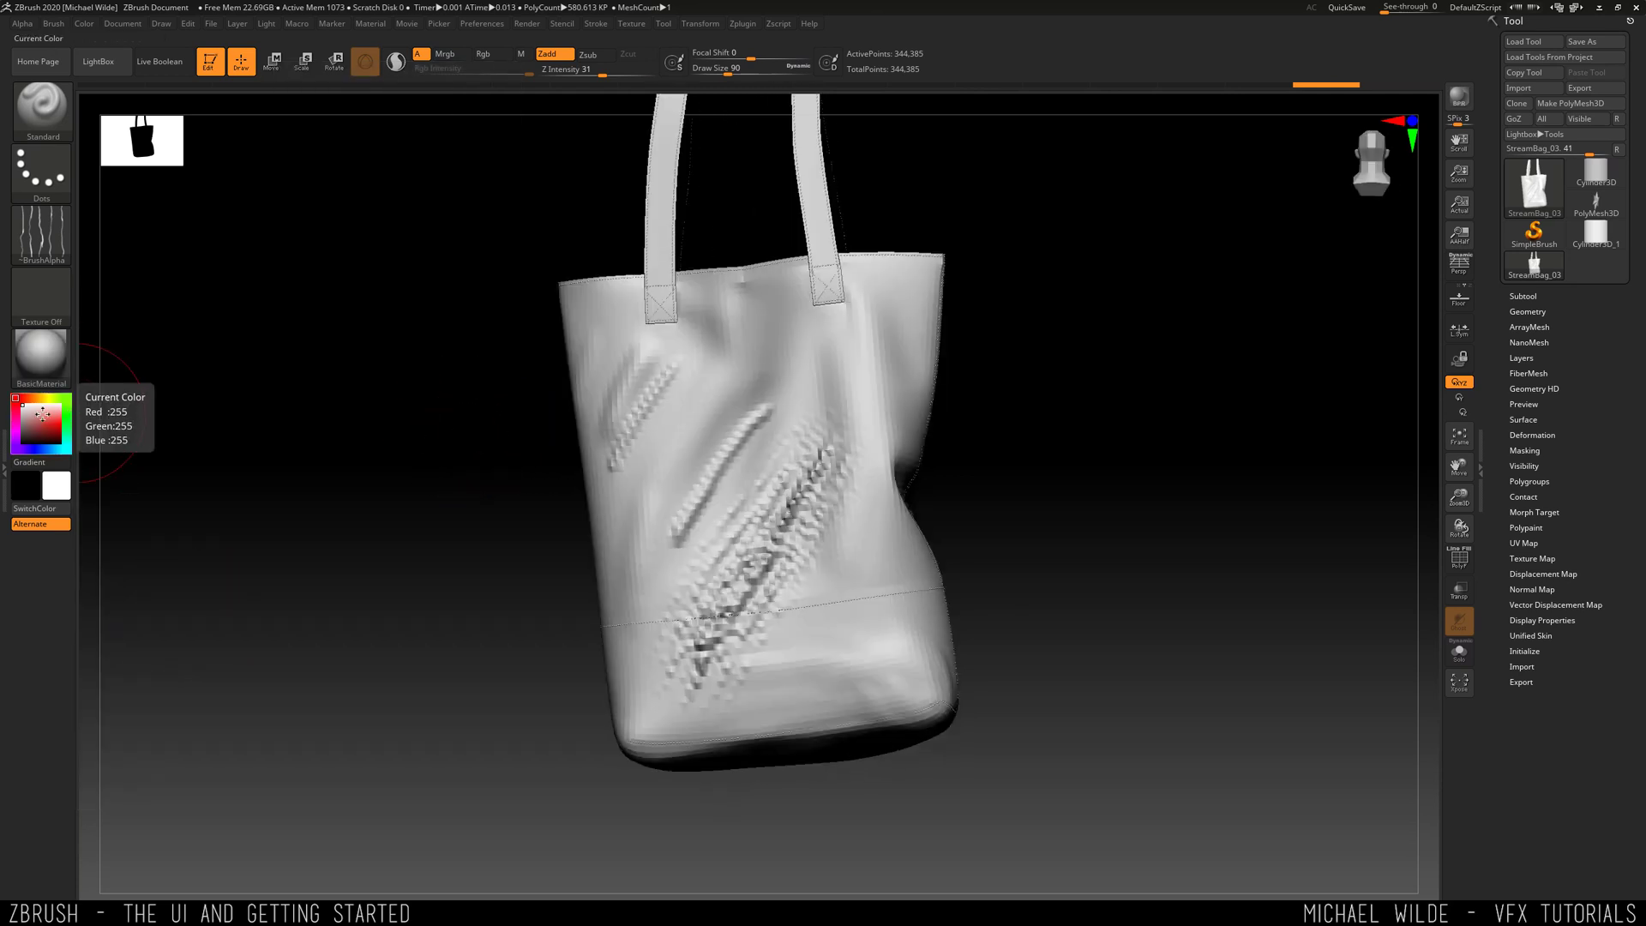
# - Try a pale pink main colour on the bag and restore white
pyautogui.moveTo(38, 420); pyautogui.dragTo(28, 415)
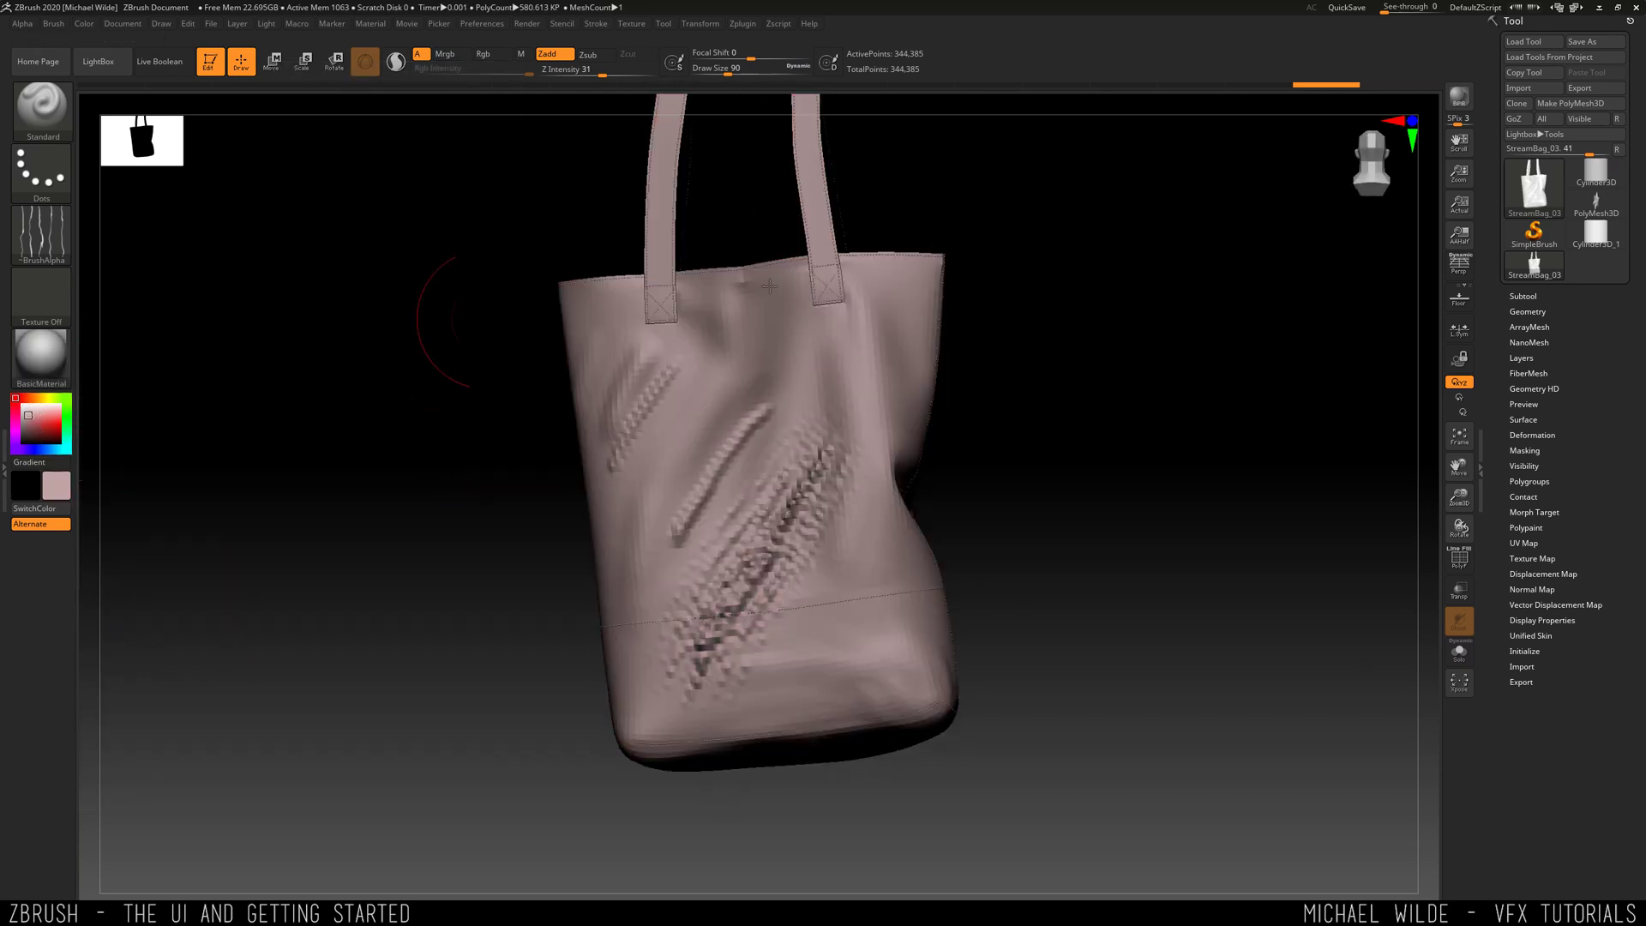
pyautogui.keyDown('alt'); pyautogui.moveTo(658, 323); pyautogui.dragTo(681, 383, button='right'); pyautogui.keyUp('alt')
pyautogui.moveTo(28, 415); pyautogui.dragTo(64, 423)
pyautogui.moveTo(1110, 351)
pyautogui.mouseDown()
pyautogui.moveTo(1186, 357)
pyautogui.moveTo(1072, 341)
pyautogui.moveTo(1104, 349)
pyautogui.mouseUp()
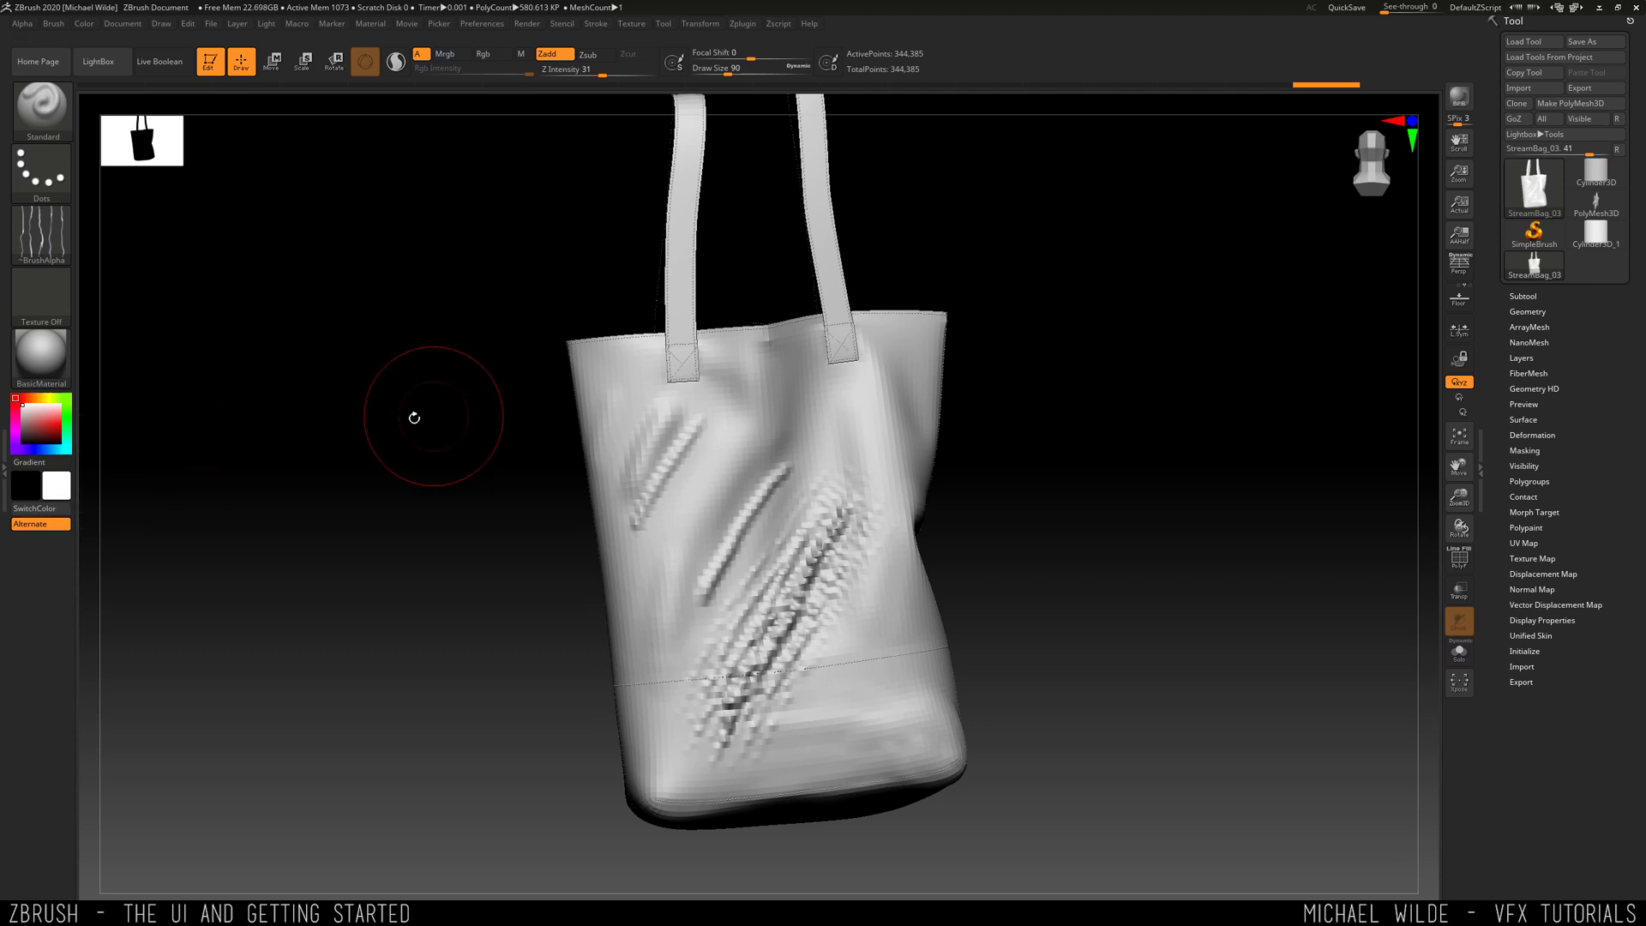
# - Swap the main and secondary colours to preview the bag in black, and return the main colour to white
pyautogui.click(39, 509)
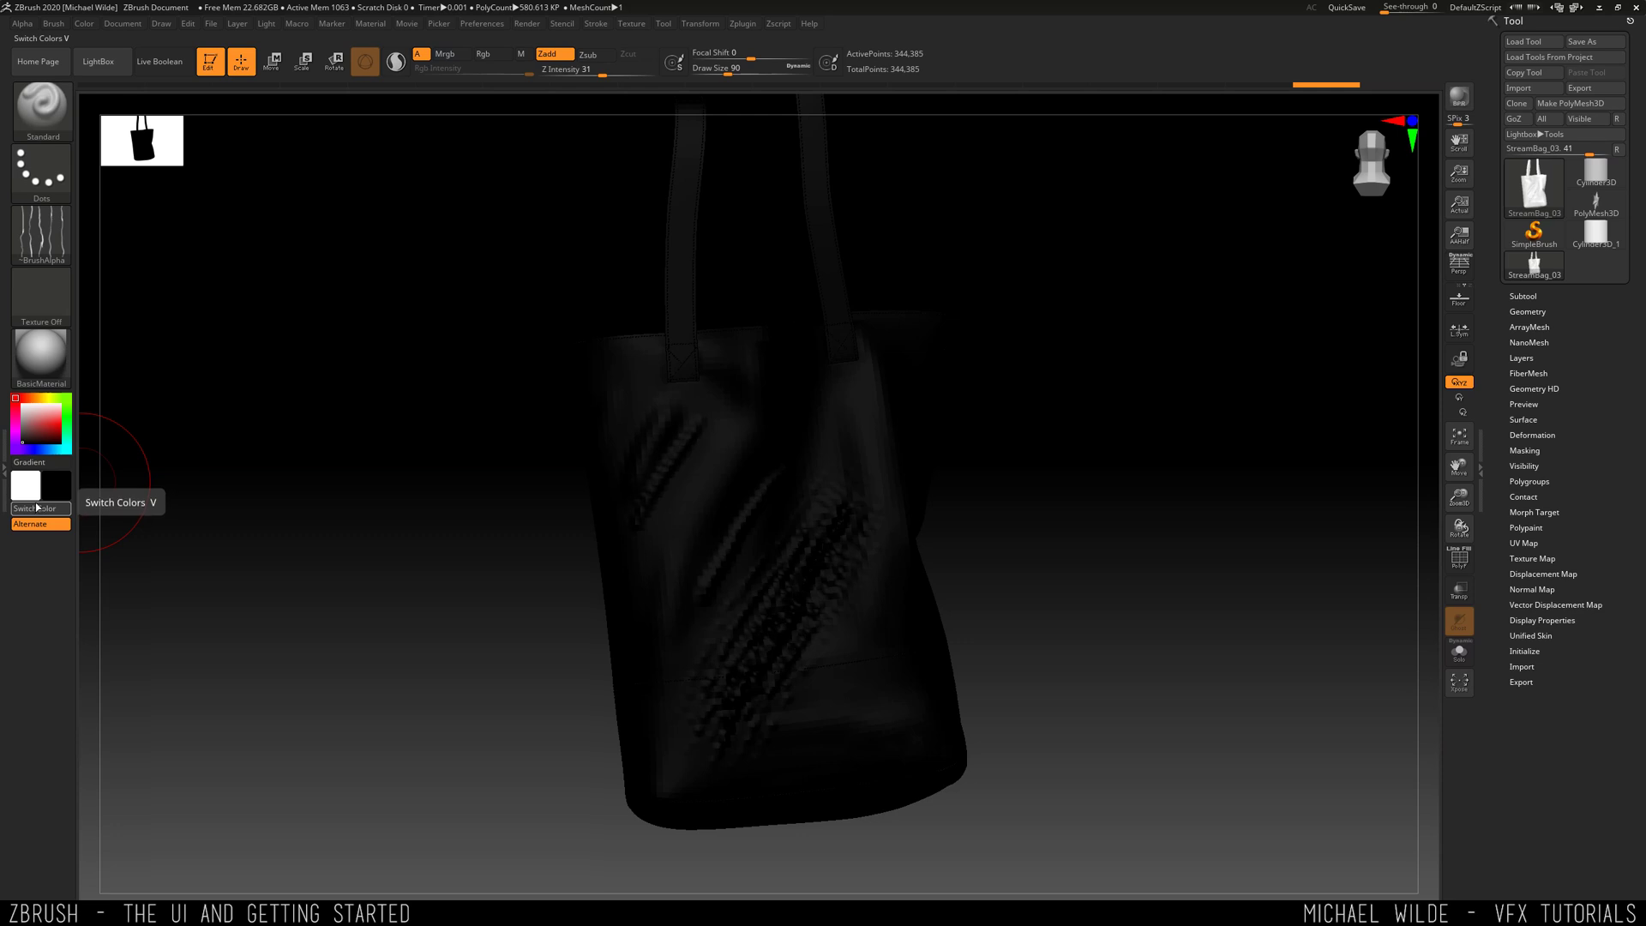
pyautogui.click(33, 507)
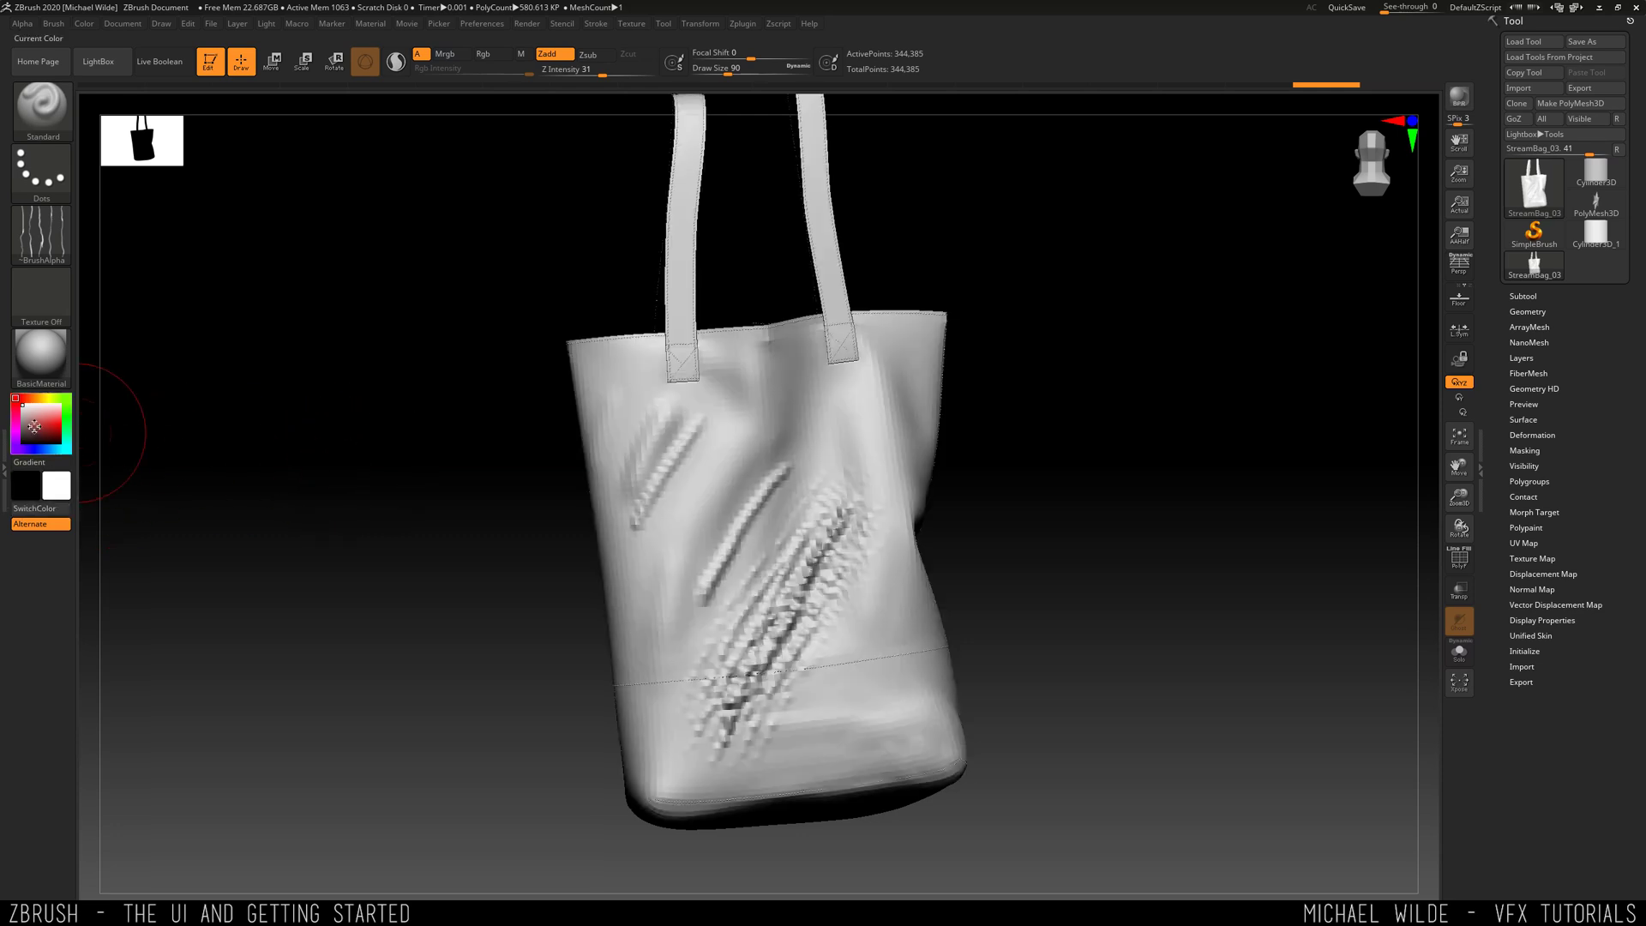
pyautogui.moveTo(34, 426)
pyautogui.mouseDown()
pyautogui.moveTo(49, 422)
pyautogui.moveTo(22, 414)
pyautogui.mouseUp()
# - Try scrolling and zooming the document, and reset it to actual size
pyautogui.moveTo(1458, 141)
pyautogui.mouseDown()
pyautogui.moveTo(1404, 196)
pyautogui.moveTo(1065, 146)
pyautogui.moveTo(1406, 163)
pyautogui.moveTo(1462, 146)
pyautogui.mouseUp()
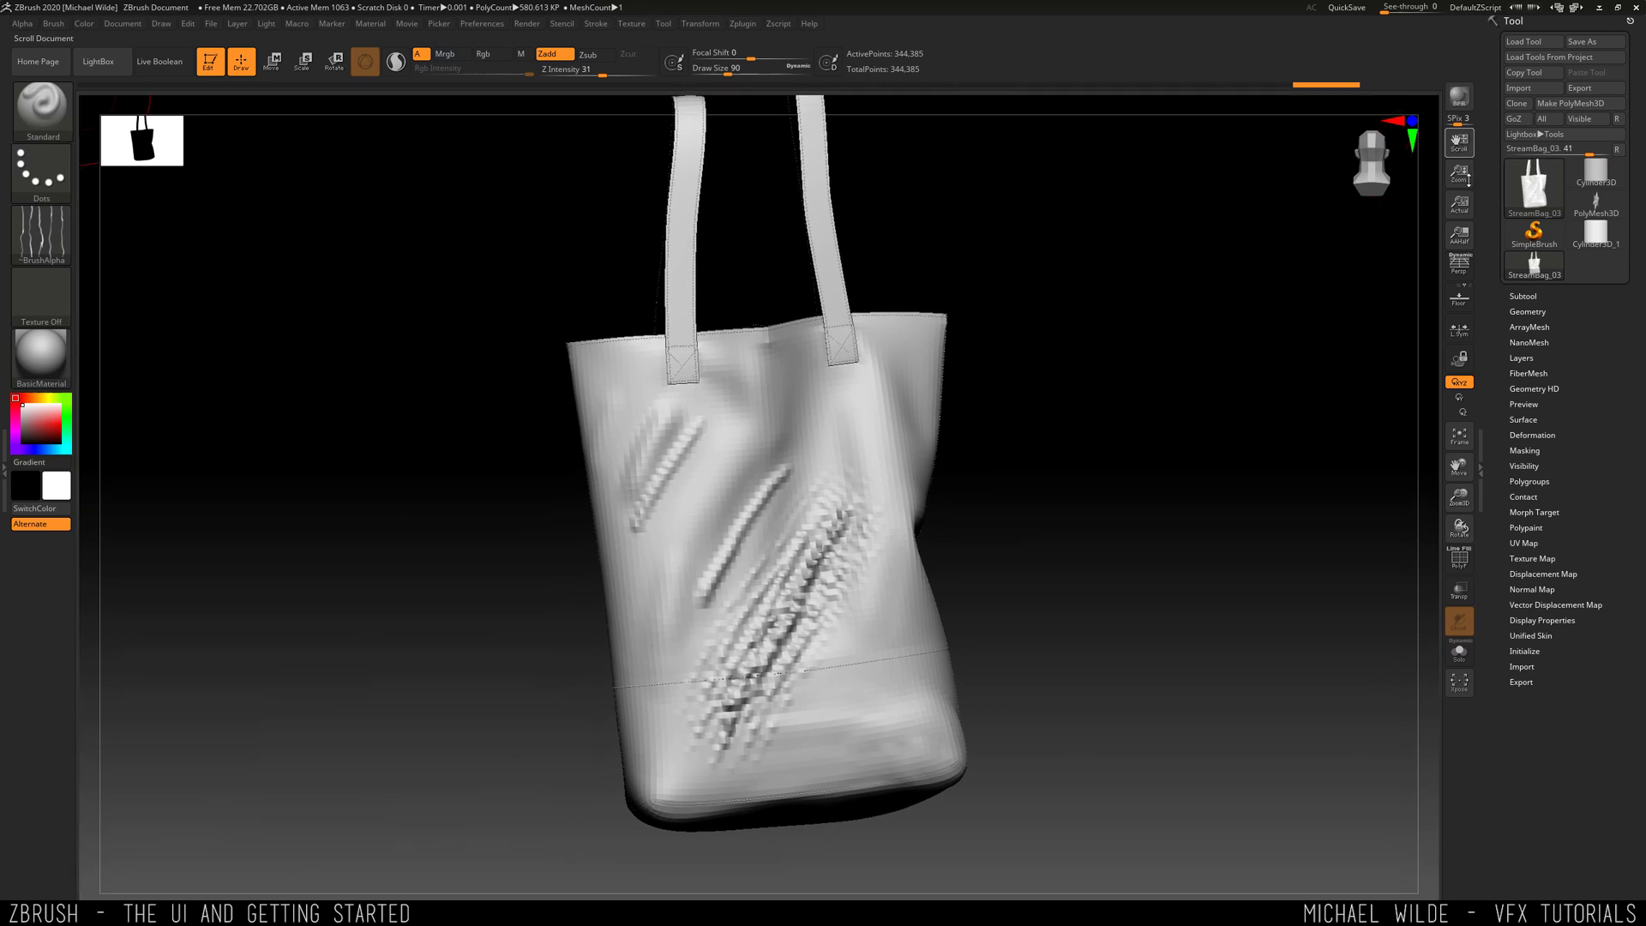
pyautogui.click(1462, 198)
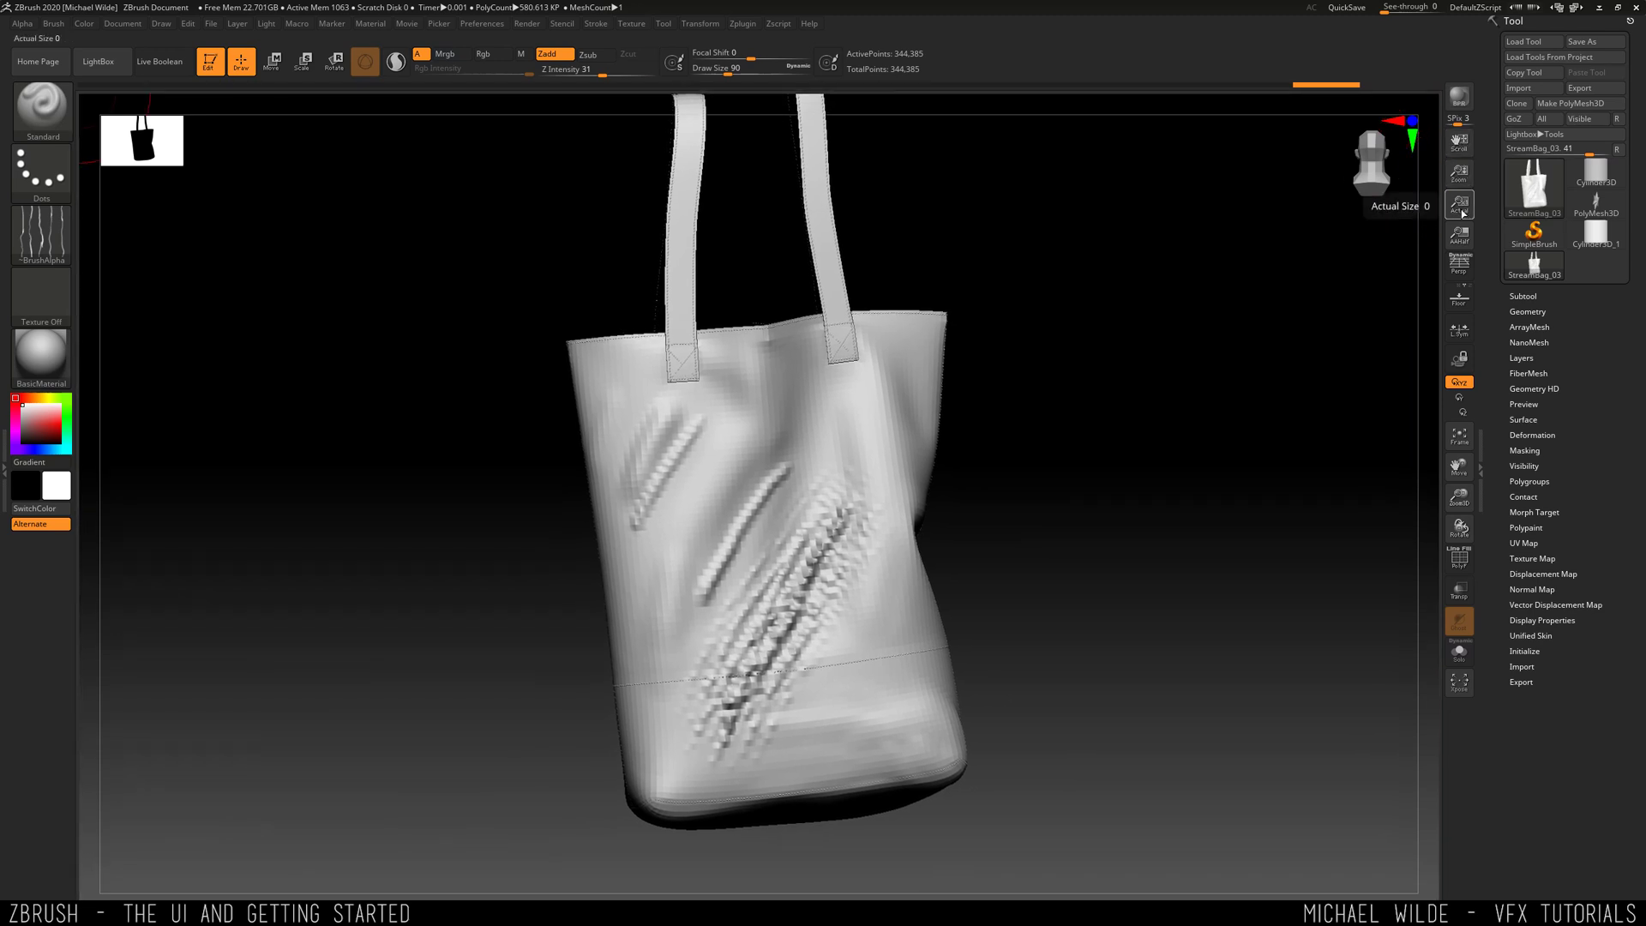
pyautogui.moveTo(1464, 187); pyautogui.dragTo(1475, 210)
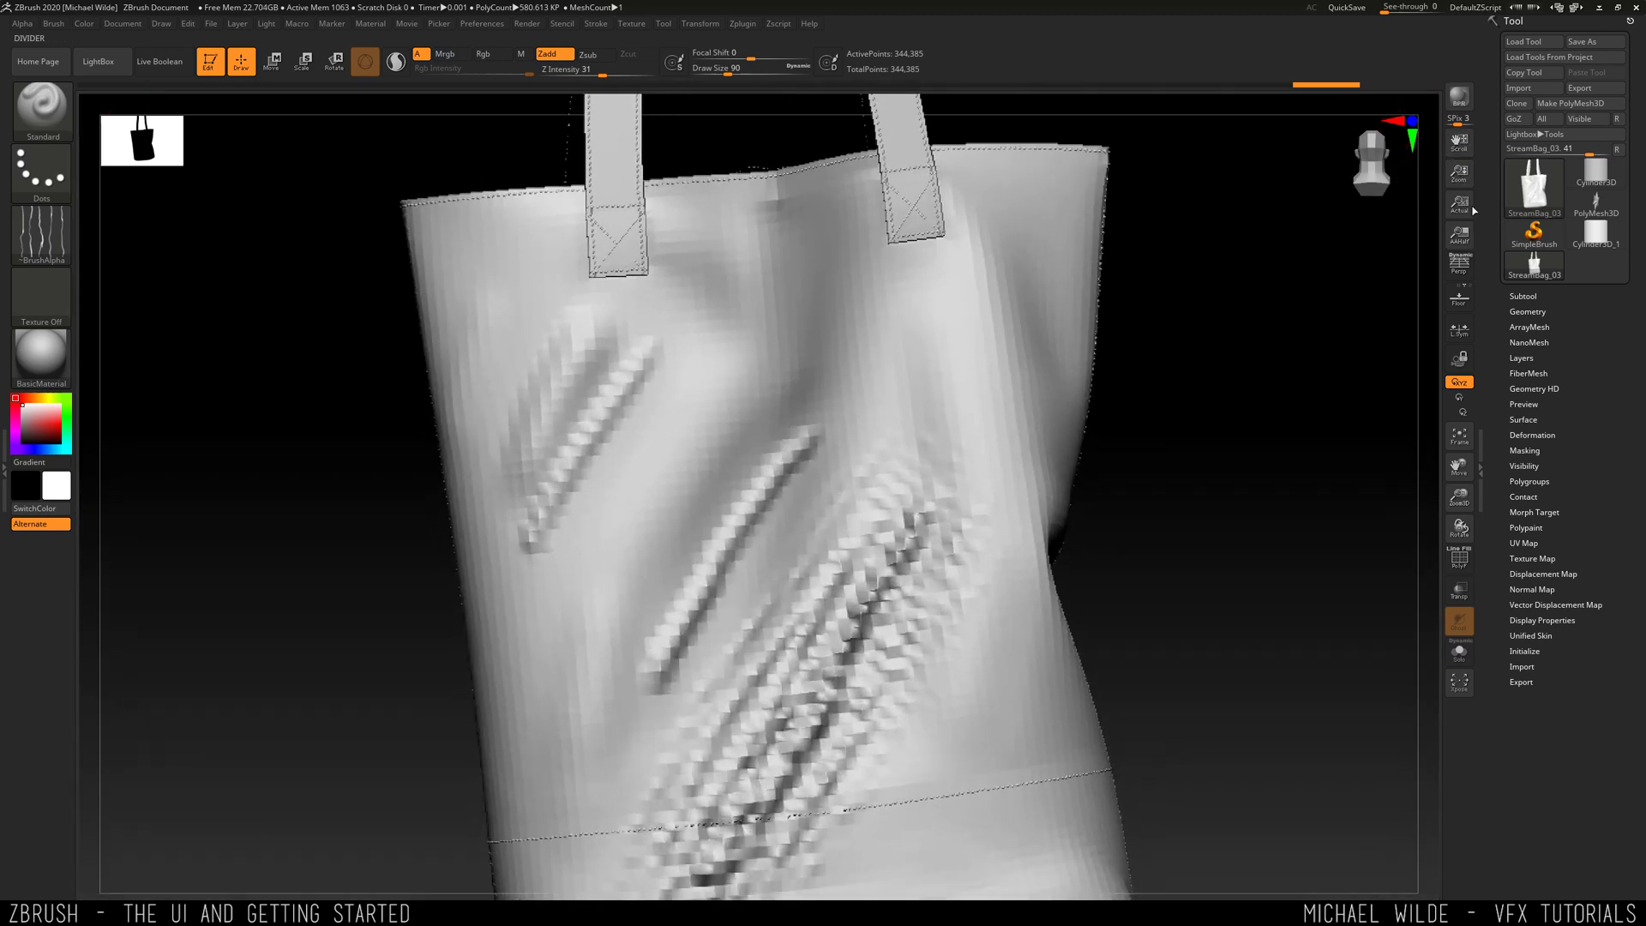
pyautogui.click(1463, 204)
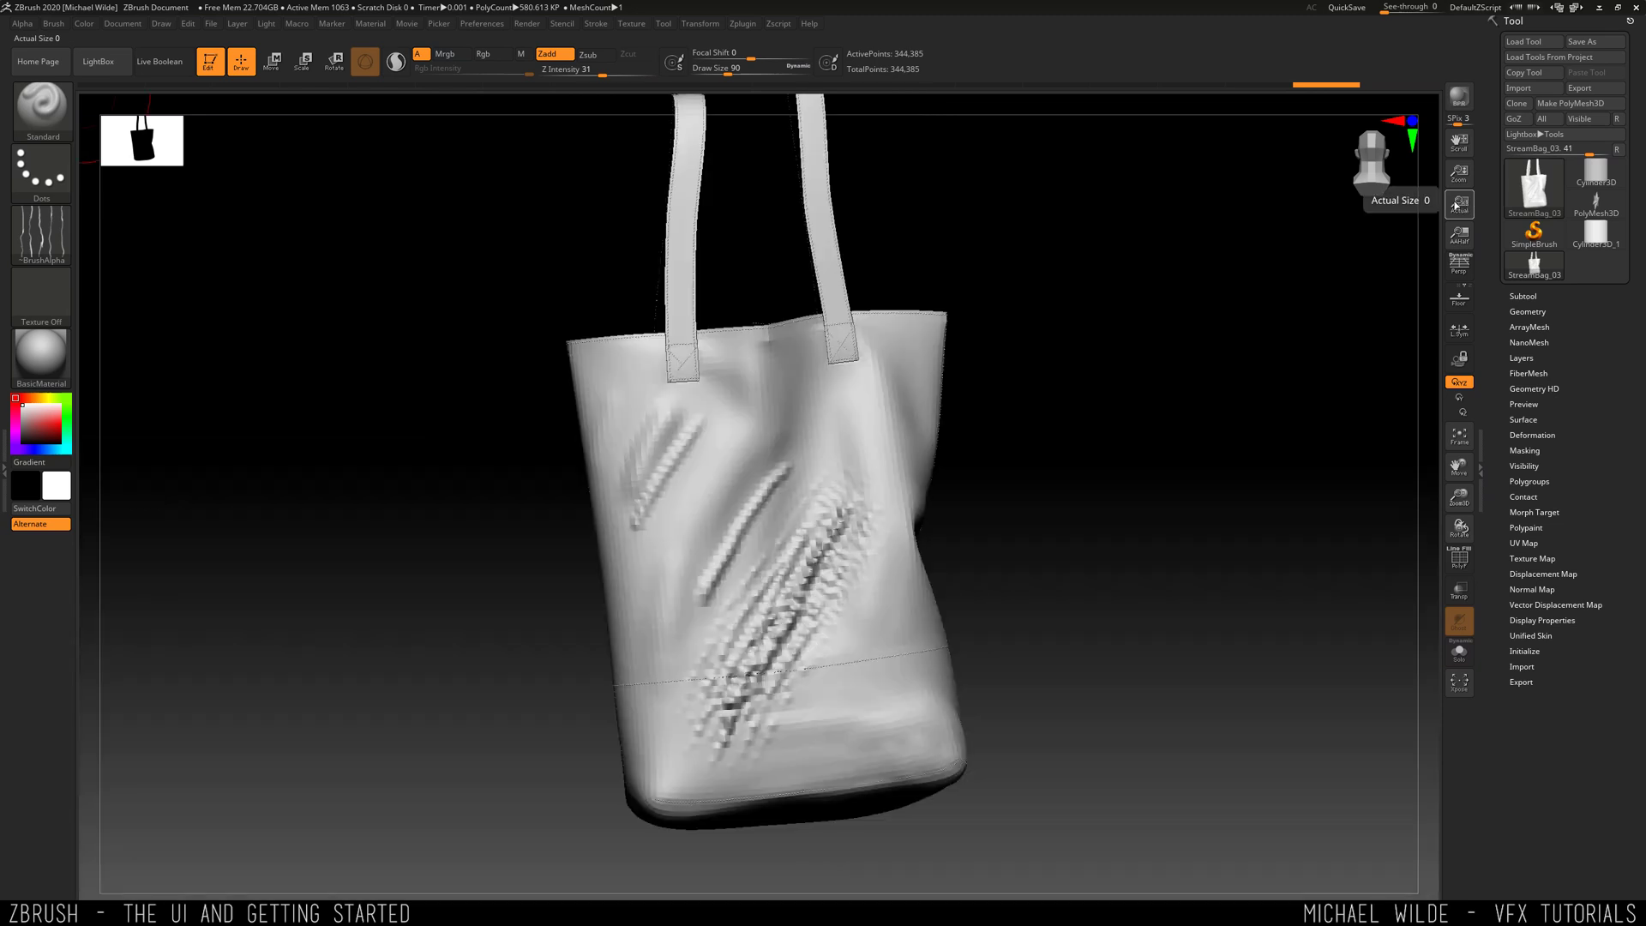
# - Compare the bag with perspective on and off, and leave perspective on
pyautogui.click(1465, 274)
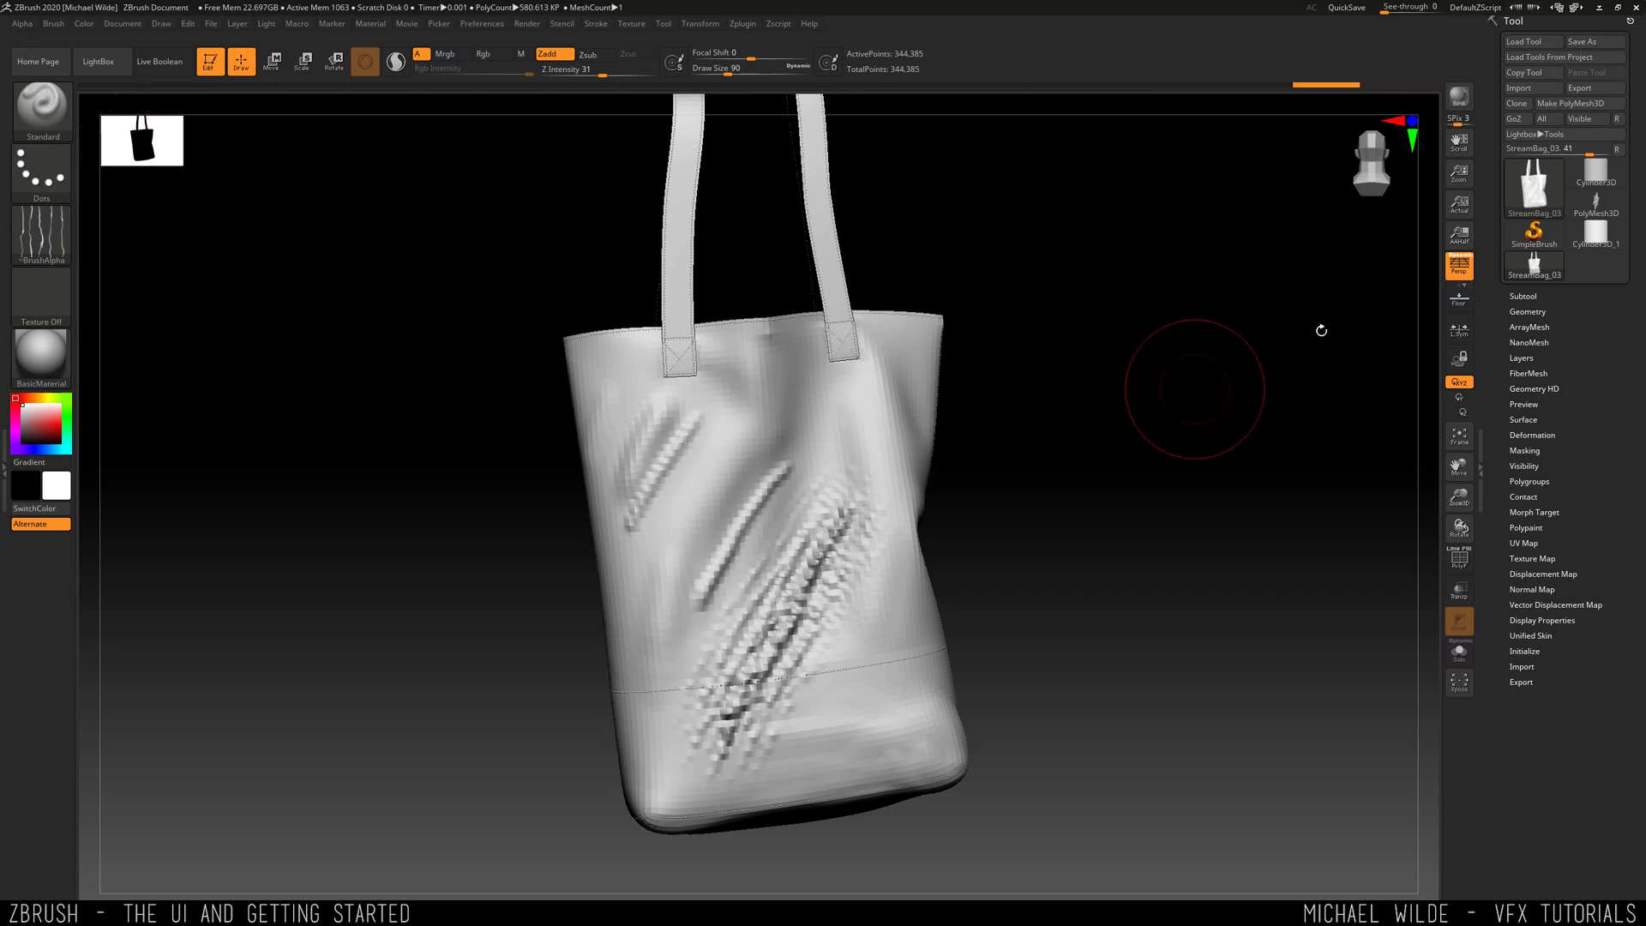
pyautogui.click(1464, 273)
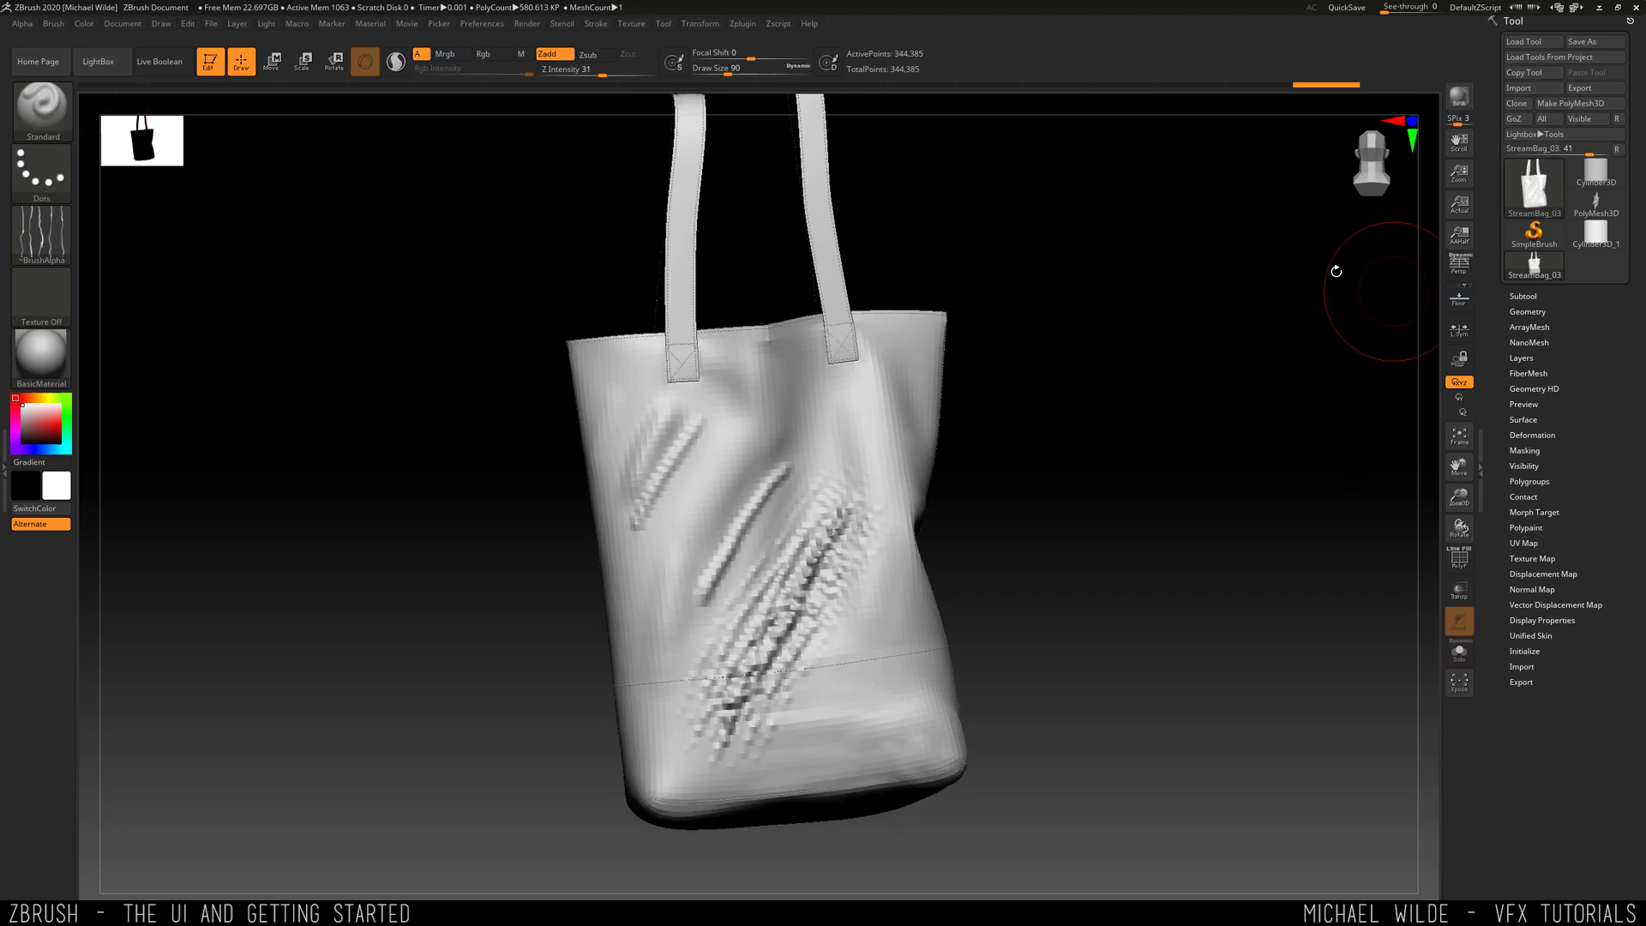
pyautogui.click(1466, 272)
pyautogui.moveTo(1058, 305)
pyautogui.mouseDown()
pyautogui.moveTo(1088, 360)
pyautogui.moveTo(1123, 337)
pyautogui.moveTo(1036, 309)
pyautogui.moveTo(1058, 308)
pyautogui.mouseUp()
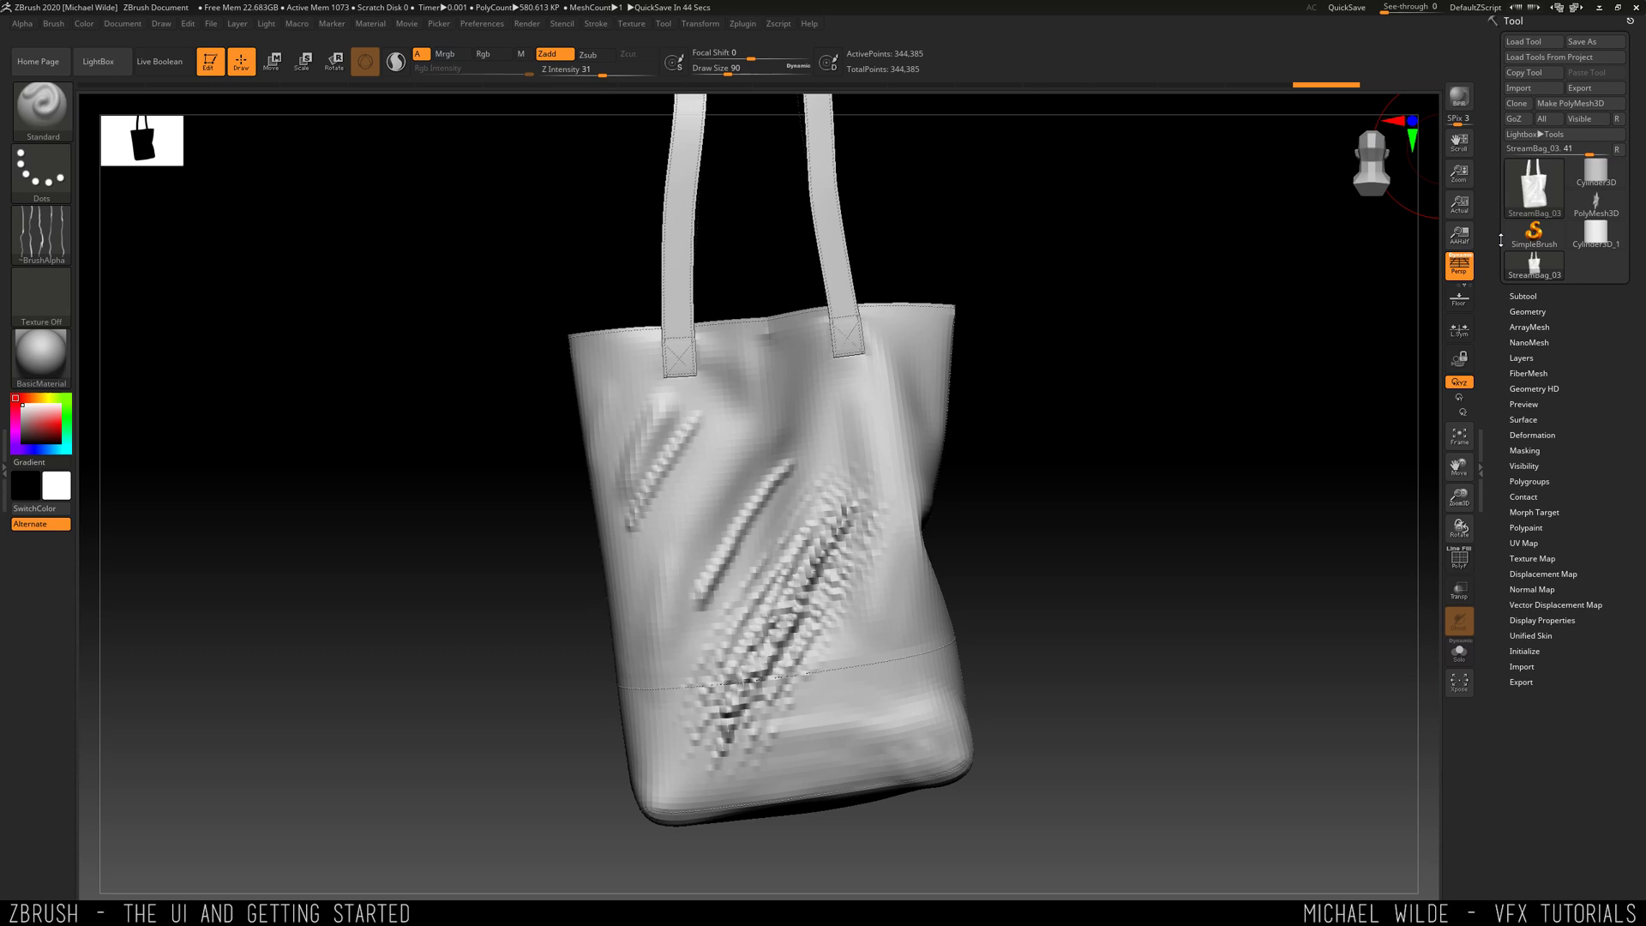
# - Turn transparency on to preview its effect on the bag, and turn it back off
pyautogui.moveTo(1050, 330)
pyautogui.mouseDown()
pyautogui.moveTo(1102, 323)
pyautogui.moveTo(1067, 325)
pyautogui.mouseUp()
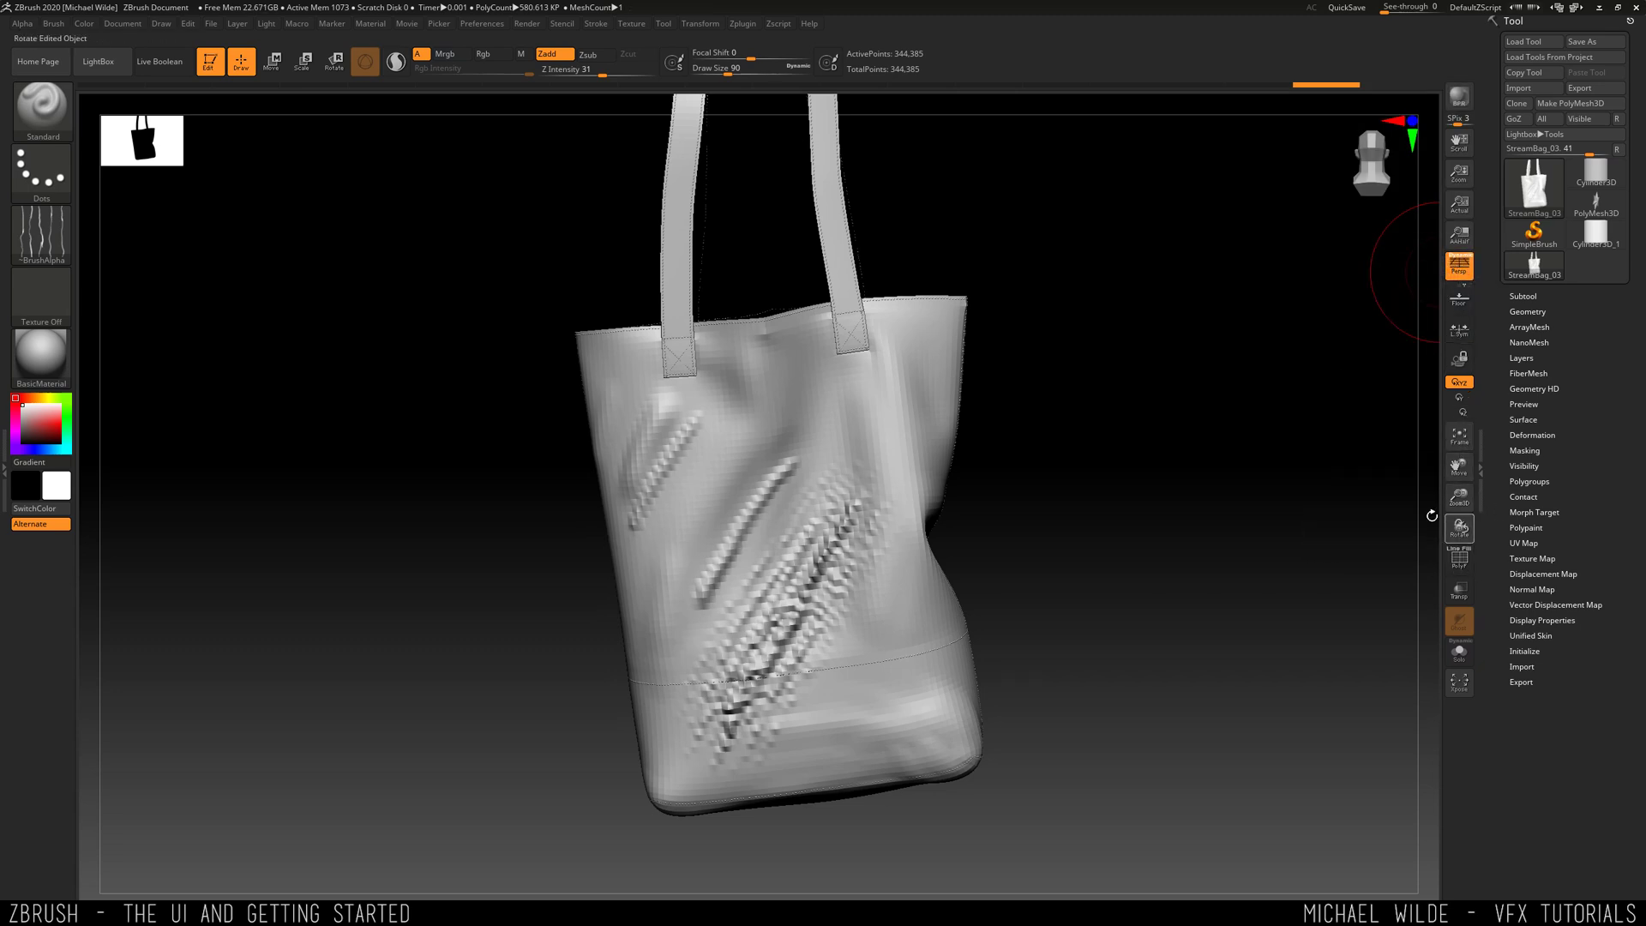
pyautogui.moveTo(1126, 383); pyautogui.dragTo(1124, 341)
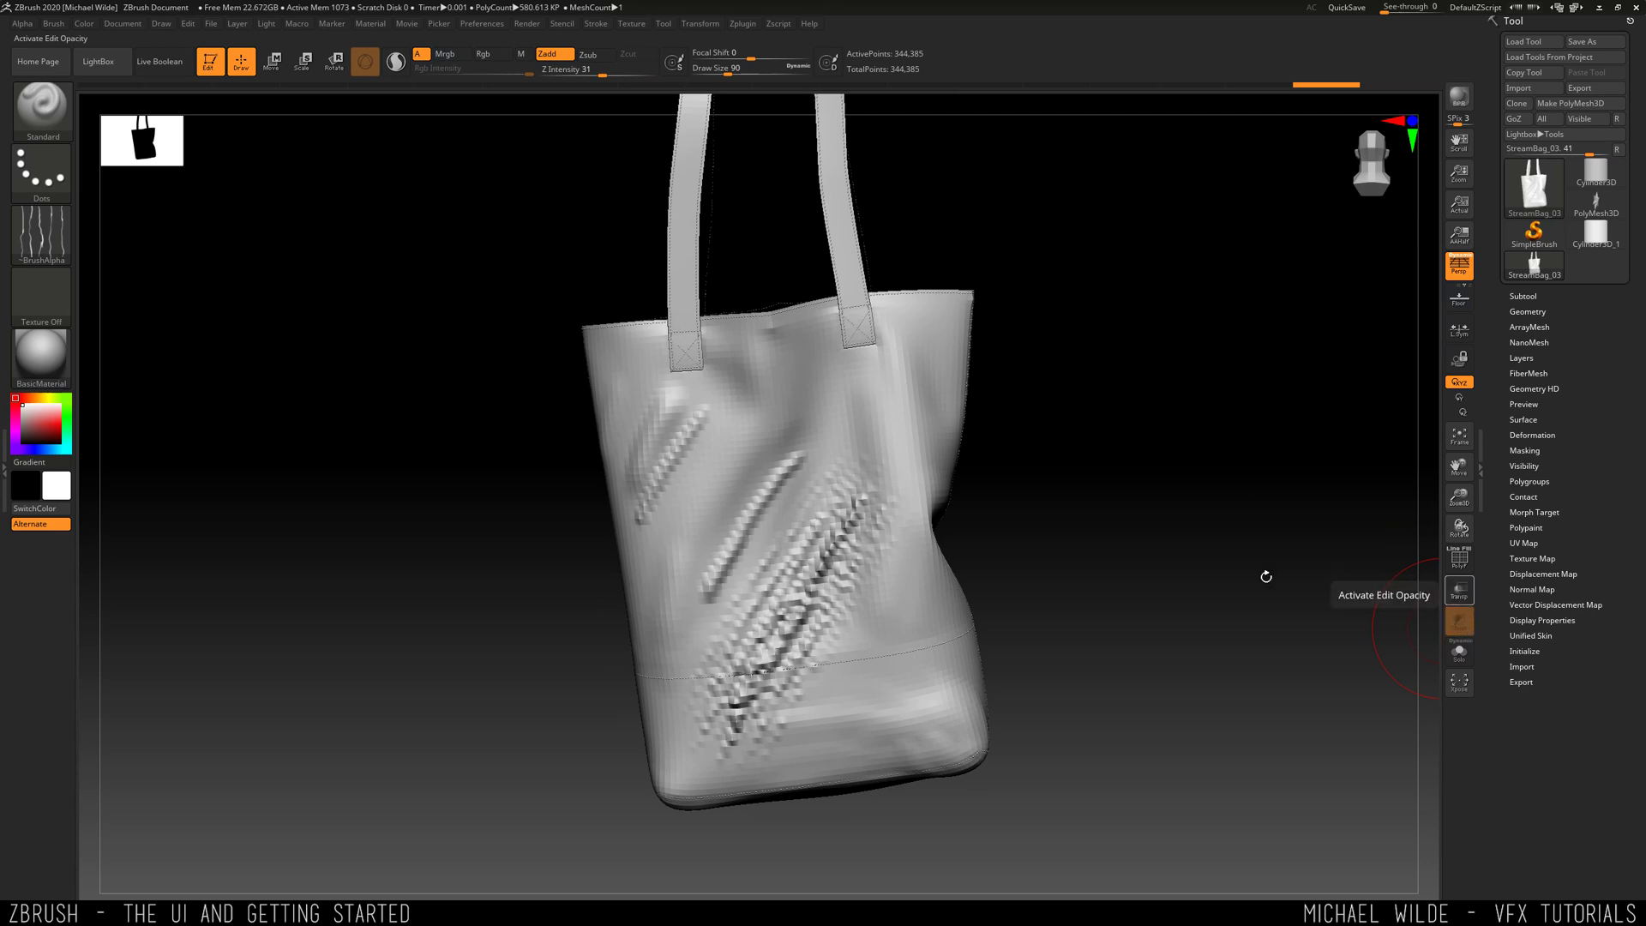
pyautogui.moveTo(1083, 342); pyautogui.dragTo(1132, 368)
pyautogui.click(1465, 600)
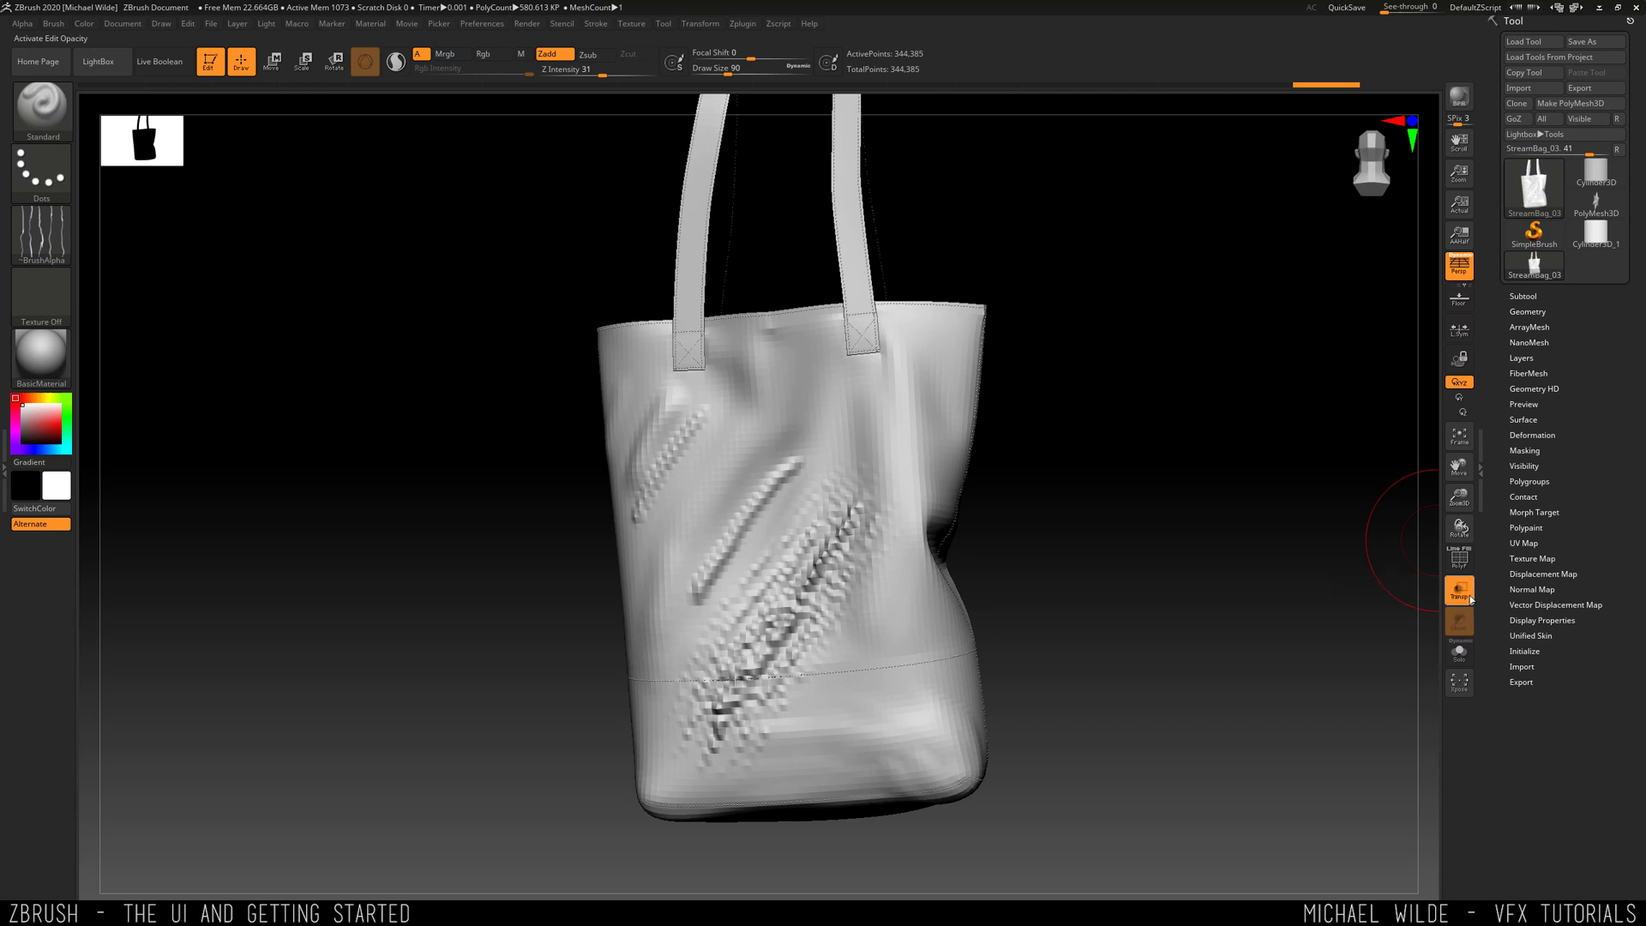
pyautogui.click(1465, 600)
pyautogui.moveTo(1115, 343); pyautogui.dragTo(1040, 298)
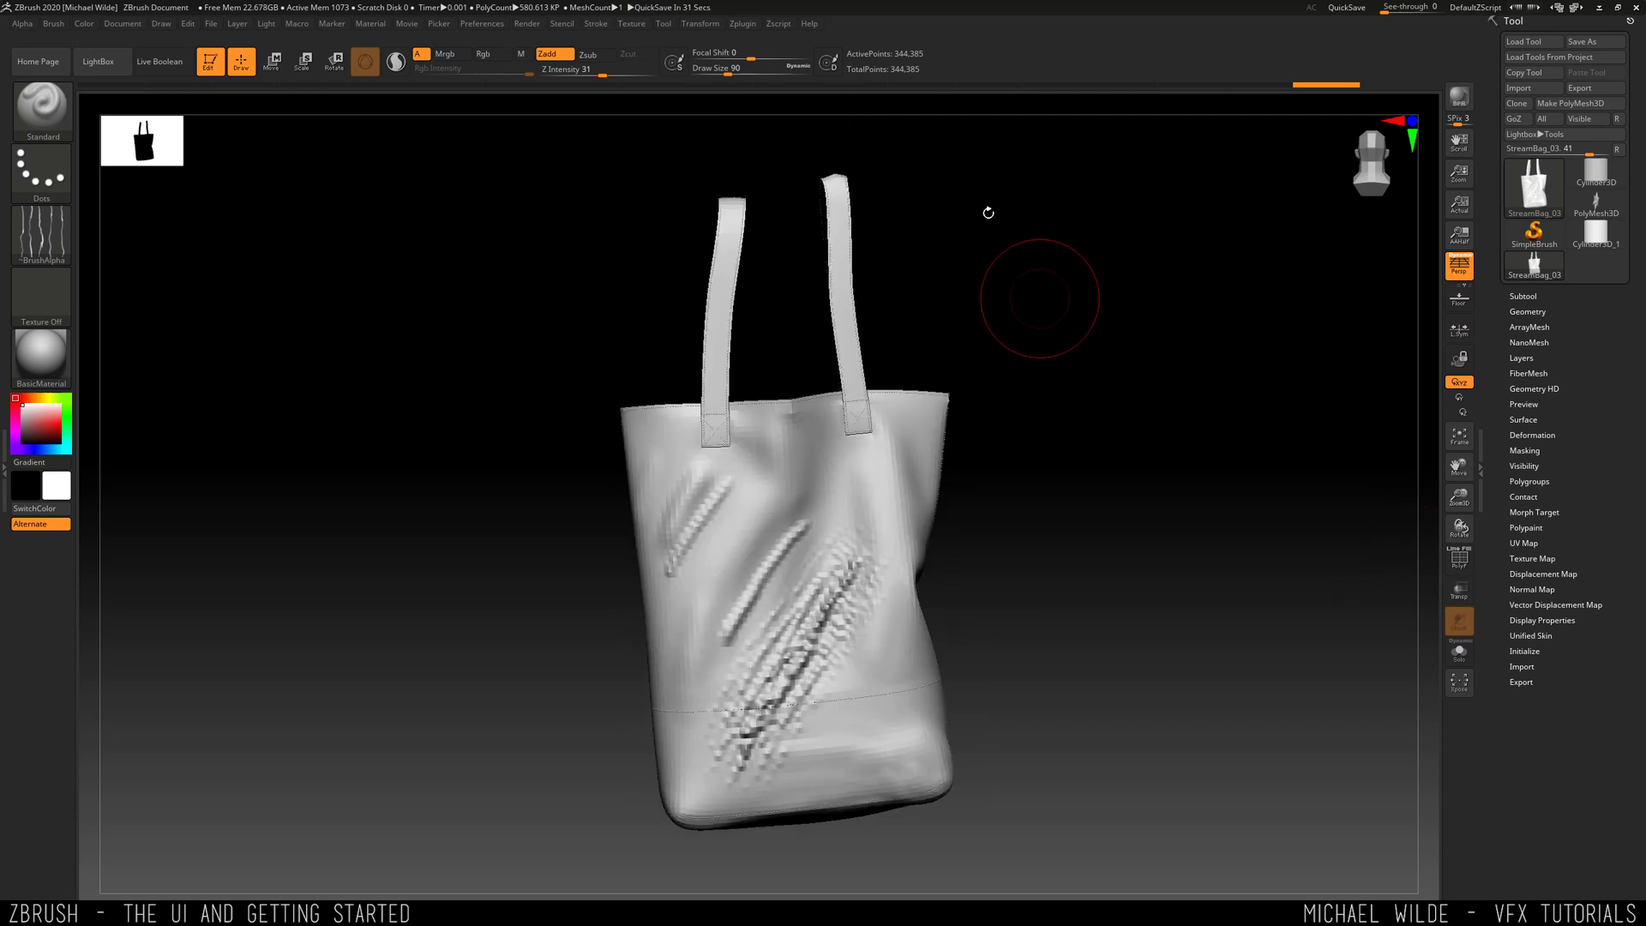
# - Switch to Move mode and try repositioning the bag with the gizmo
pyautogui.moveTo(988, 213); pyautogui.dragTo(900, 80)
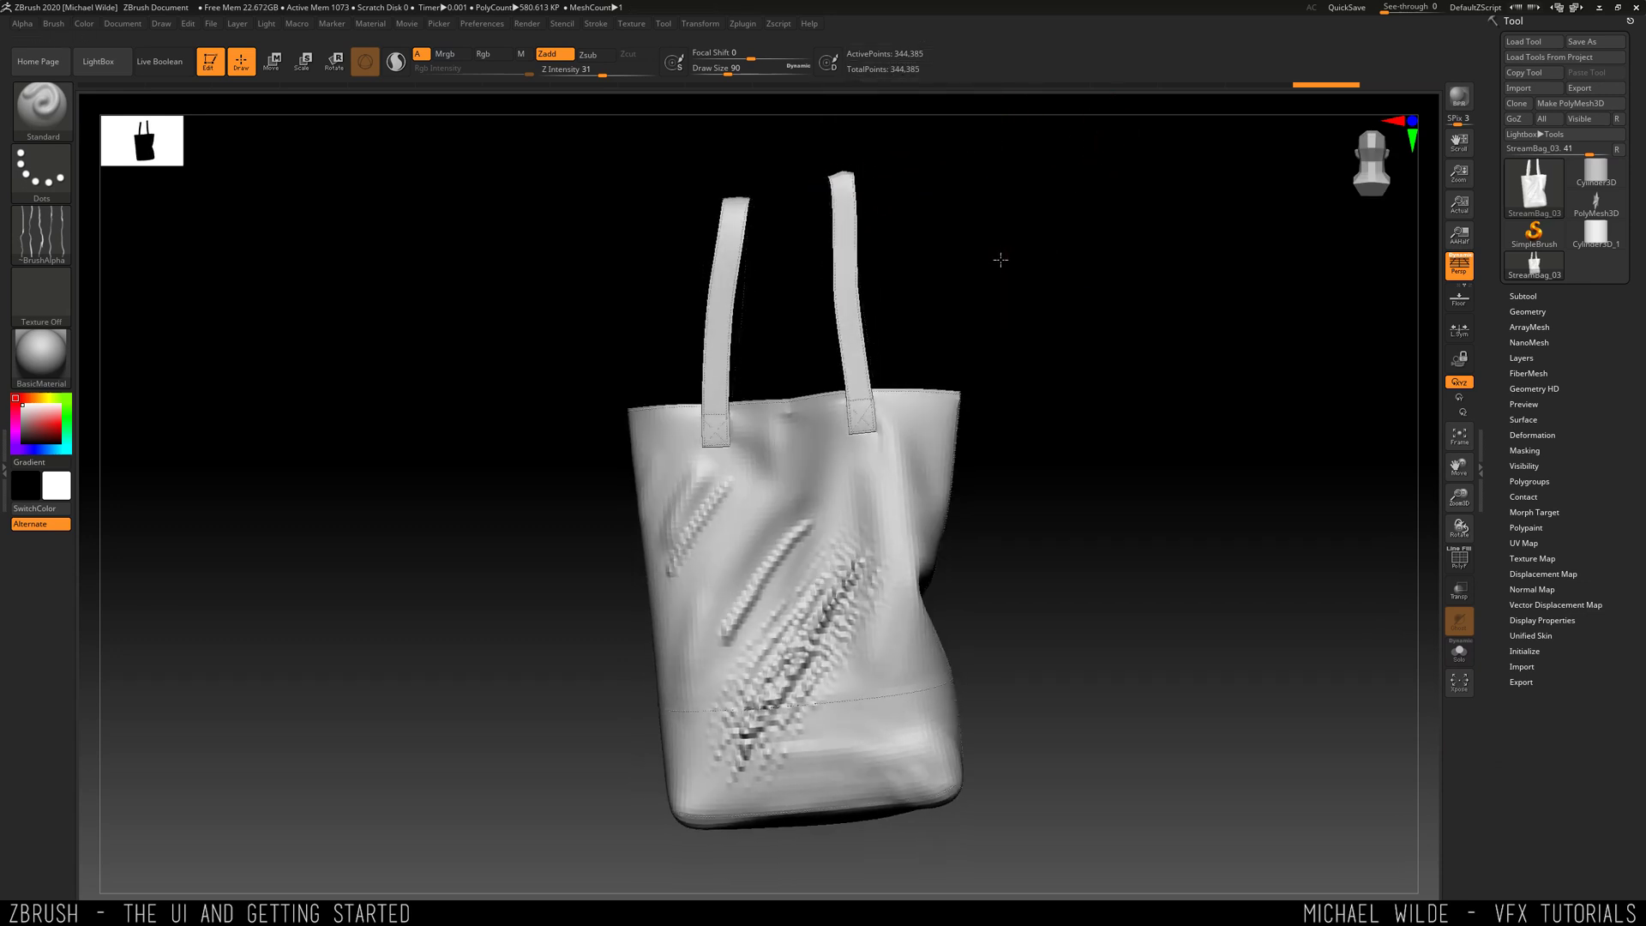
pyautogui.moveTo(1001, 259); pyautogui.dragTo(956, 215)
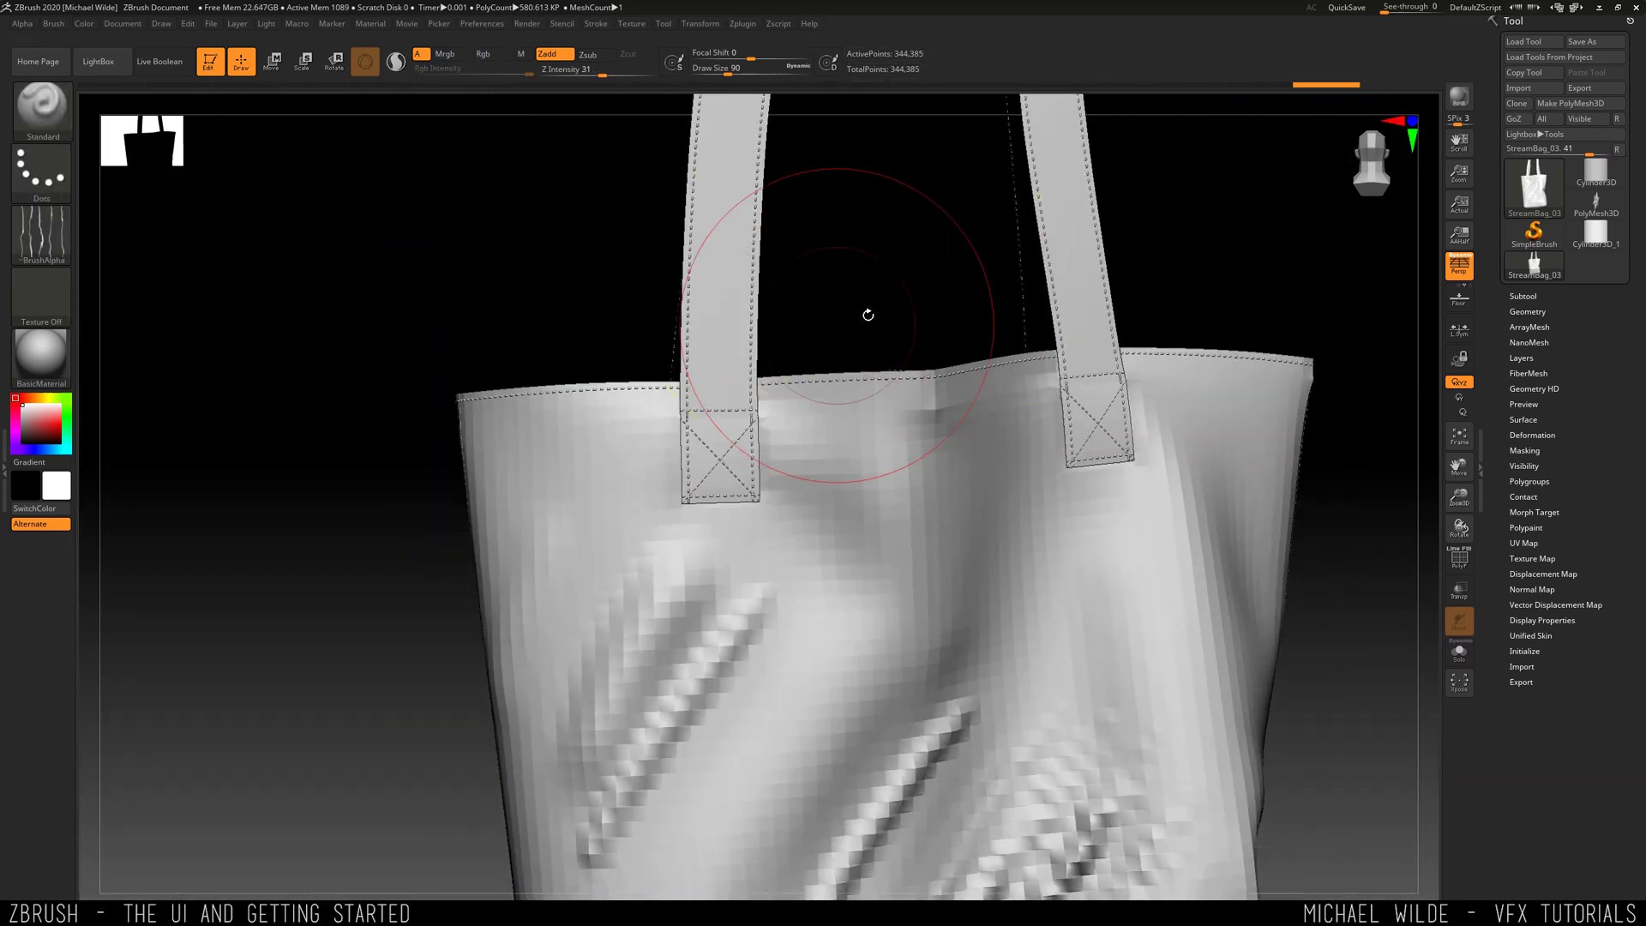
pyautogui.moveTo(867, 312)
pyautogui.mouseDown()
pyautogui.moveTo(820, 246)
pyautogui.moveTo(857, 256)
pyautogui.moveTo(868, 225)
pyautogui.moveTo(871, 246)
pyautogui.moveTo(895, 234)
pyautogui.moveTo(848, 265)
pyautogui.mouseUp()
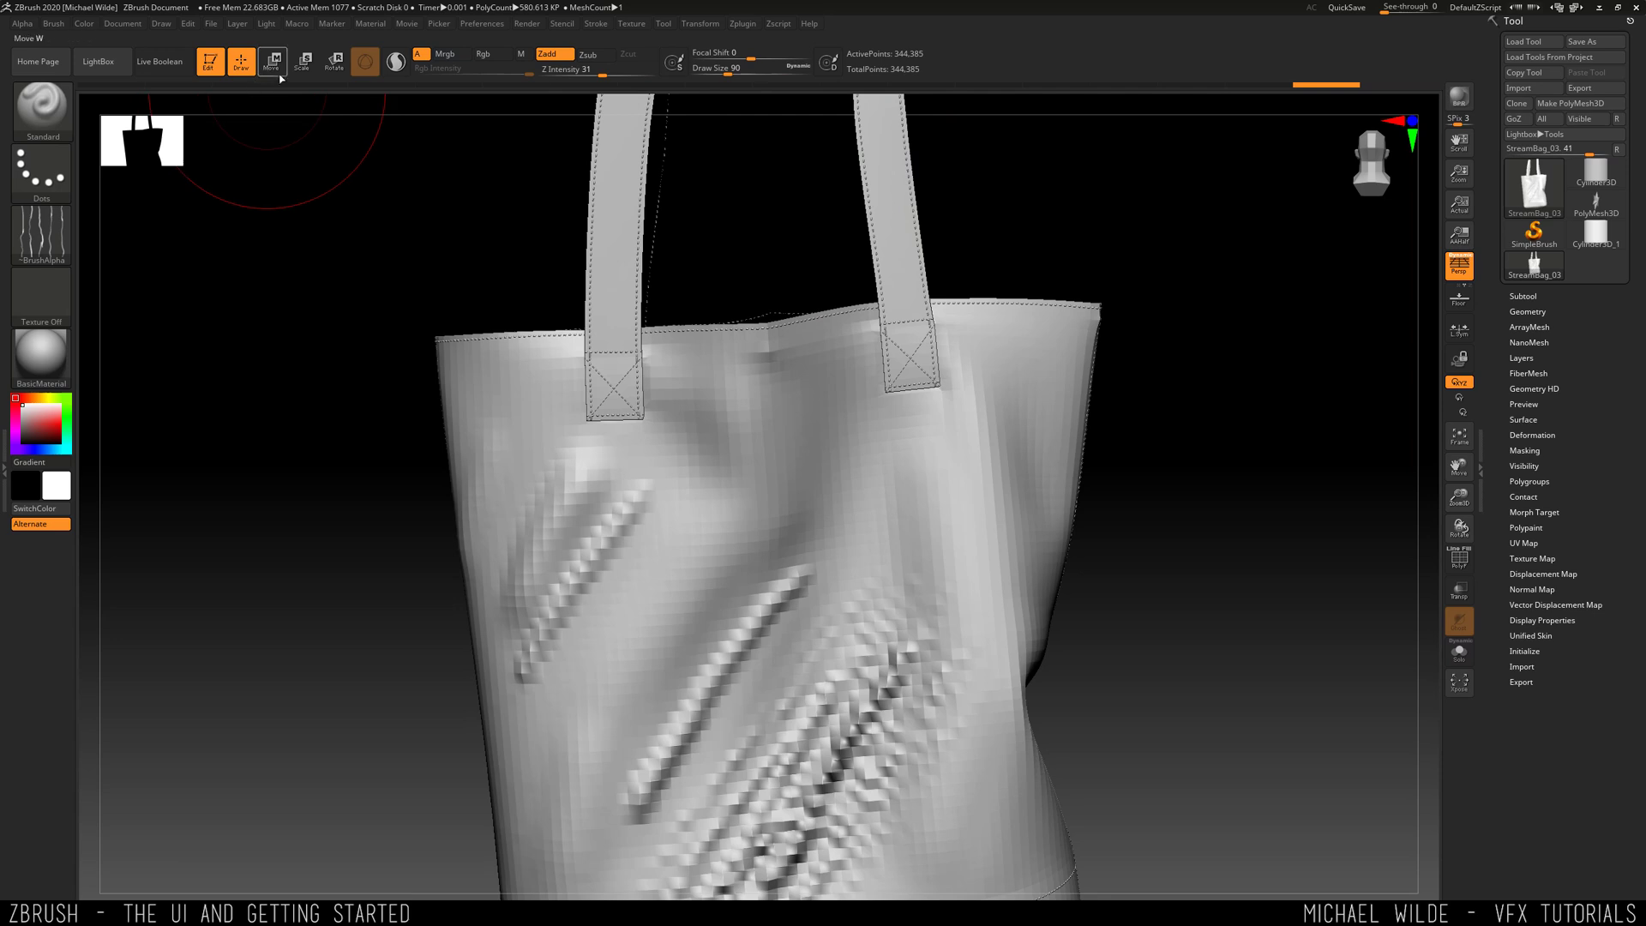
pyautogui.moveTo(274, 107); pyautogui.dragTo(231, 111)
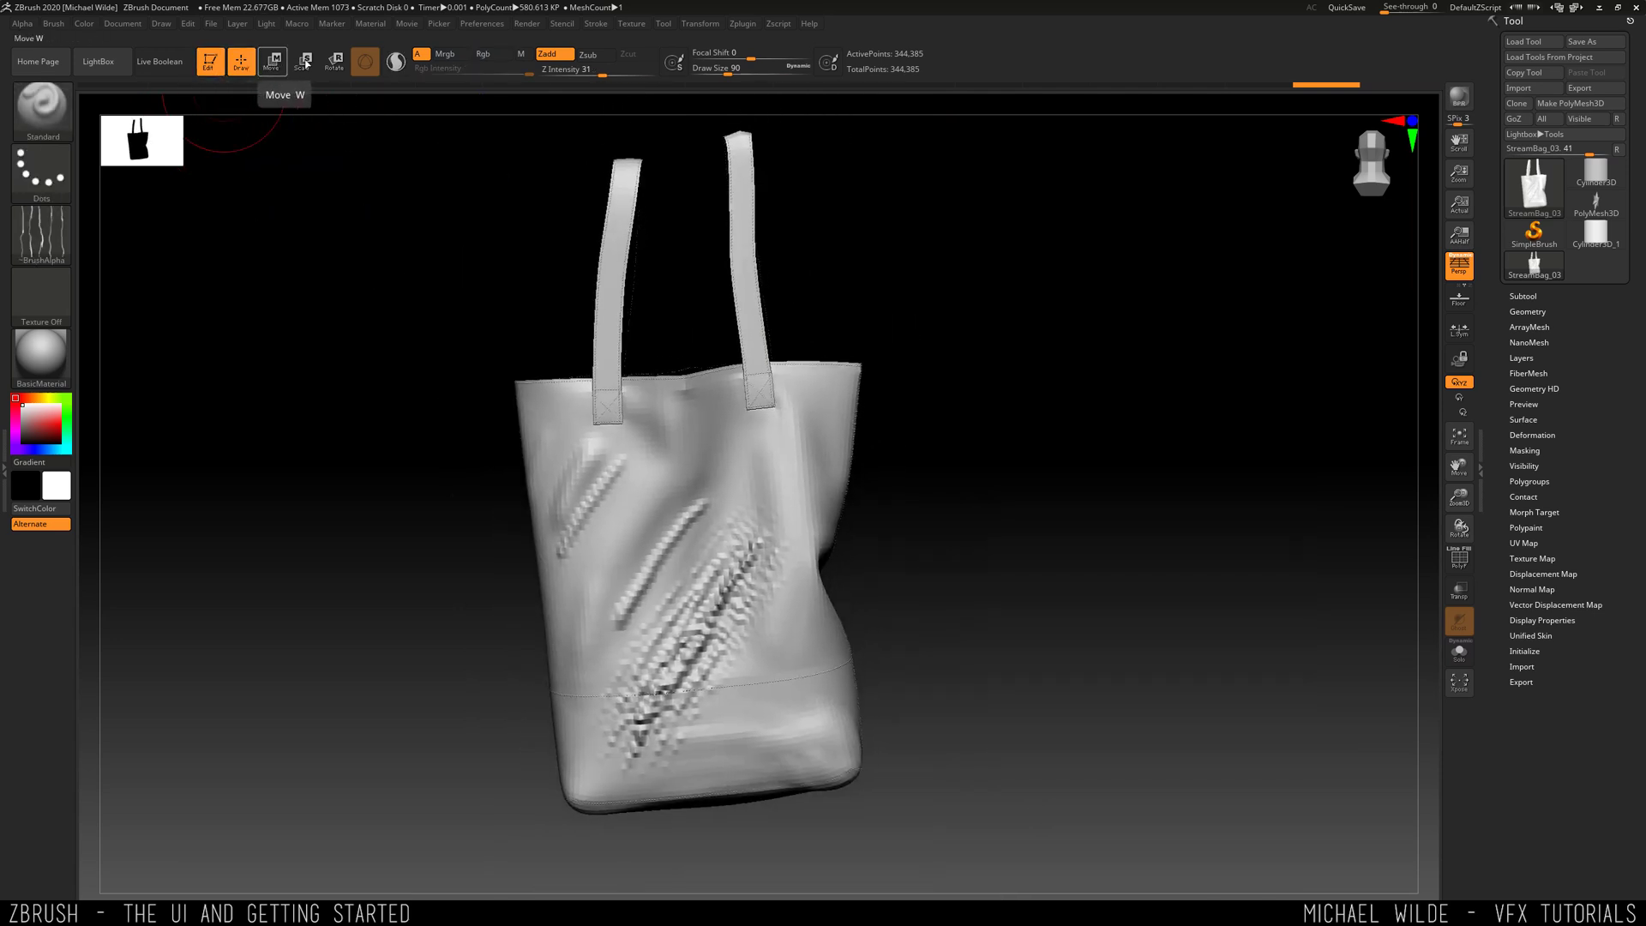
pyautogui.click(275, 73)
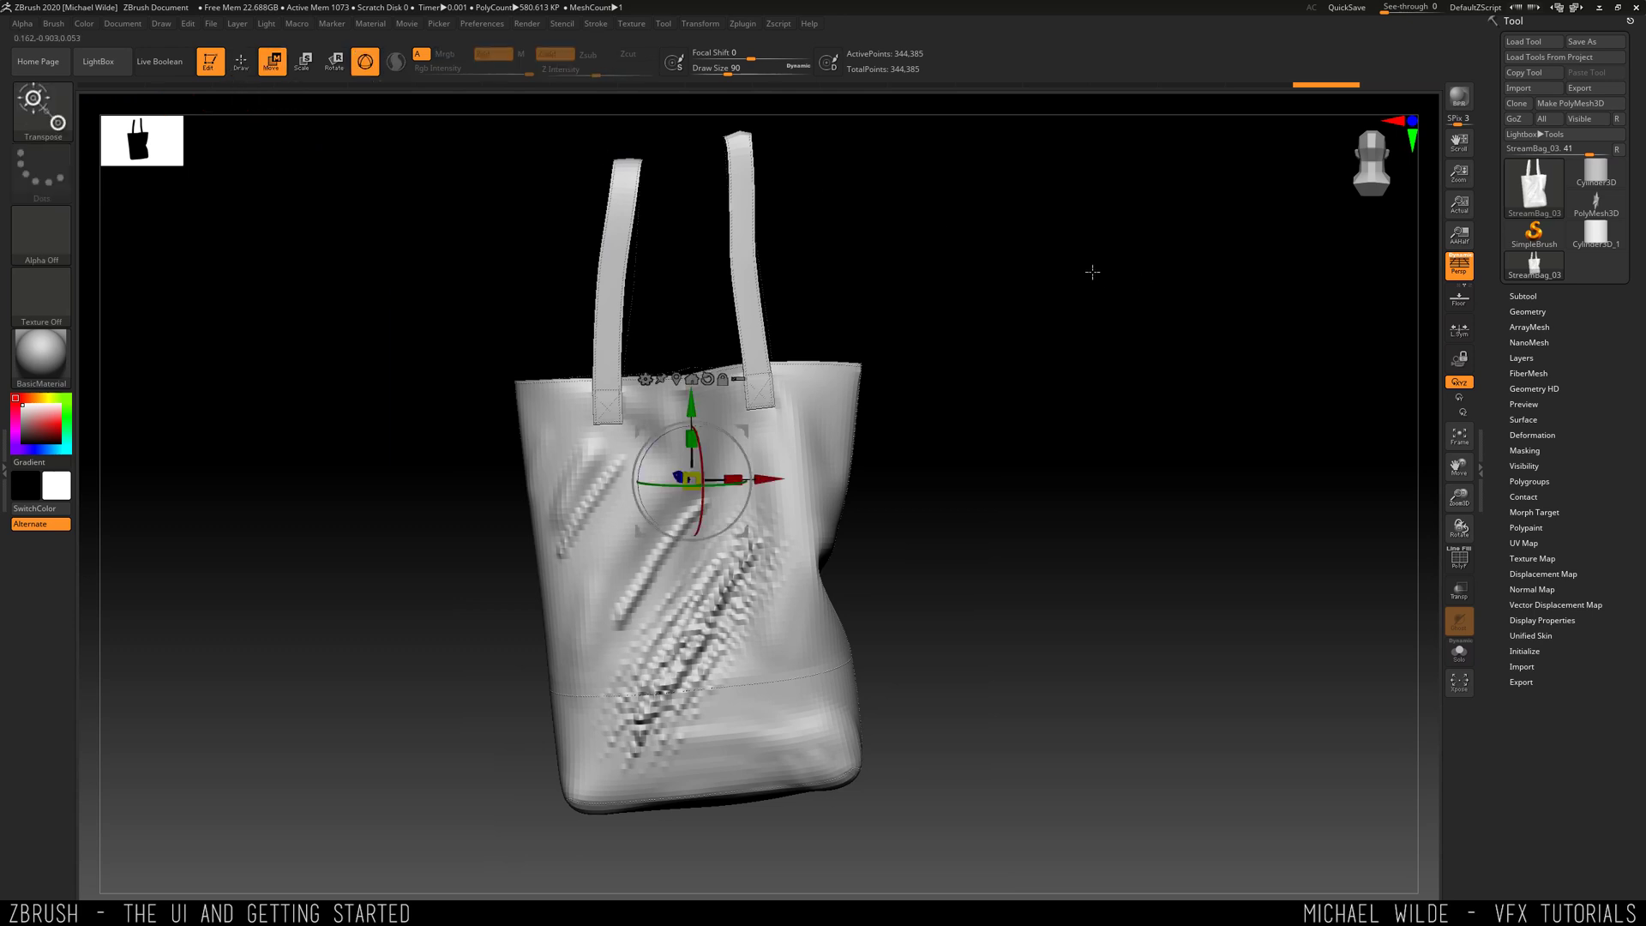
pyautogui.moveTo(1092, 272); pyautogui.dragTo(755, 471)
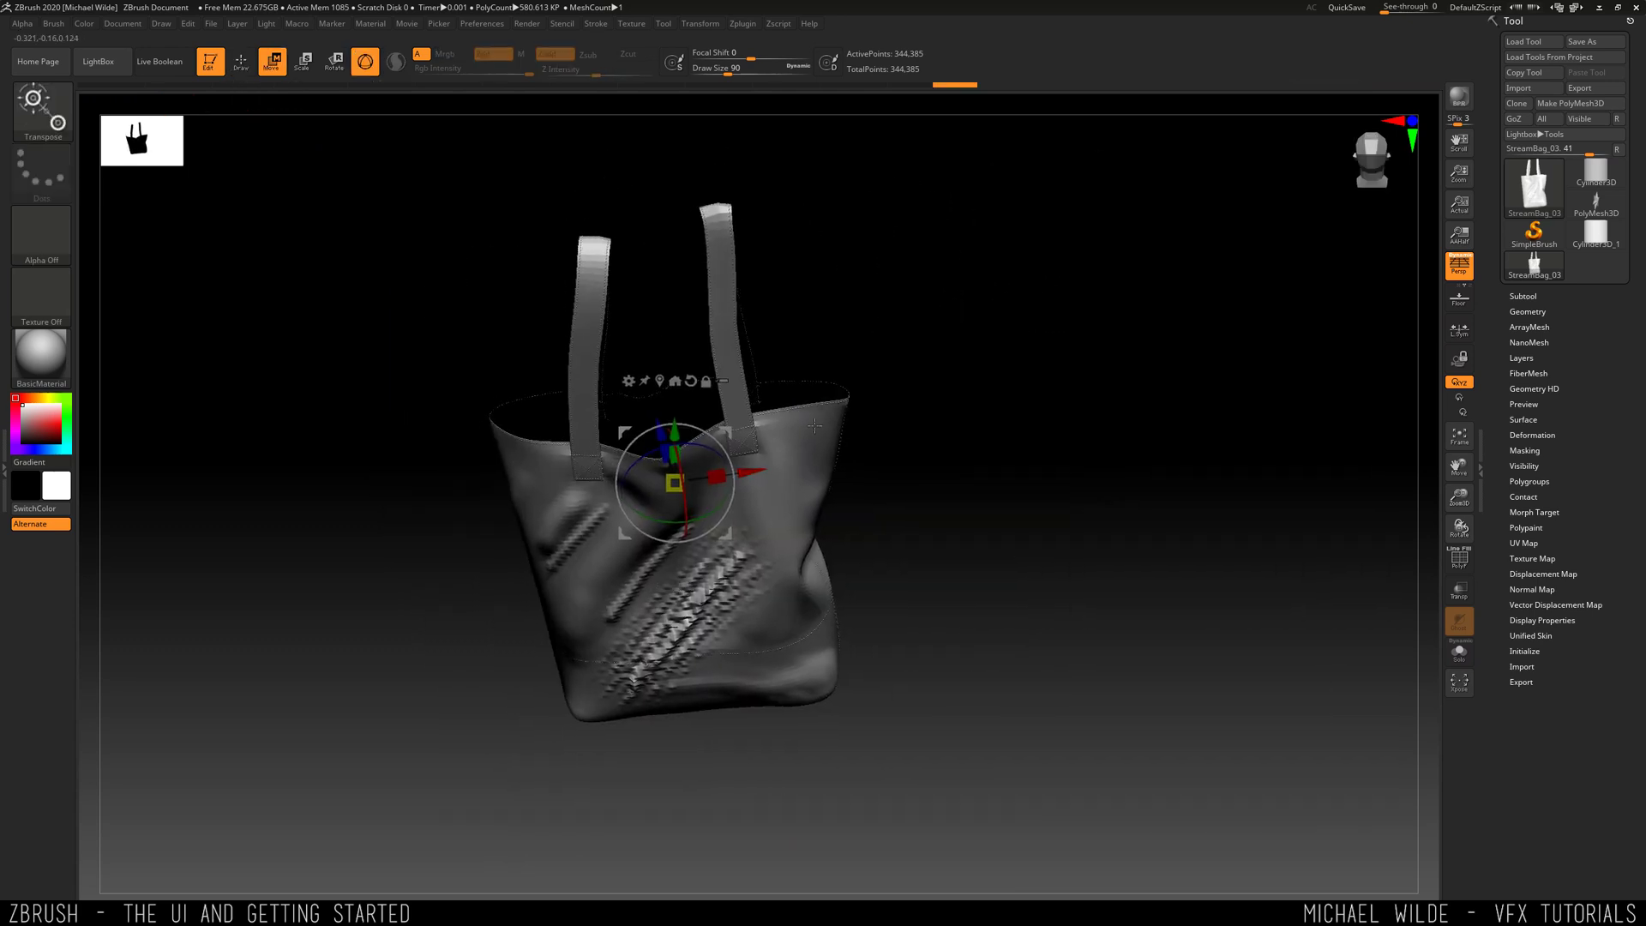
# - Switch to Scale mode, try scaling the bag uniformly with the gizmo, and undo the last change
pyautogui.click(302, 69)
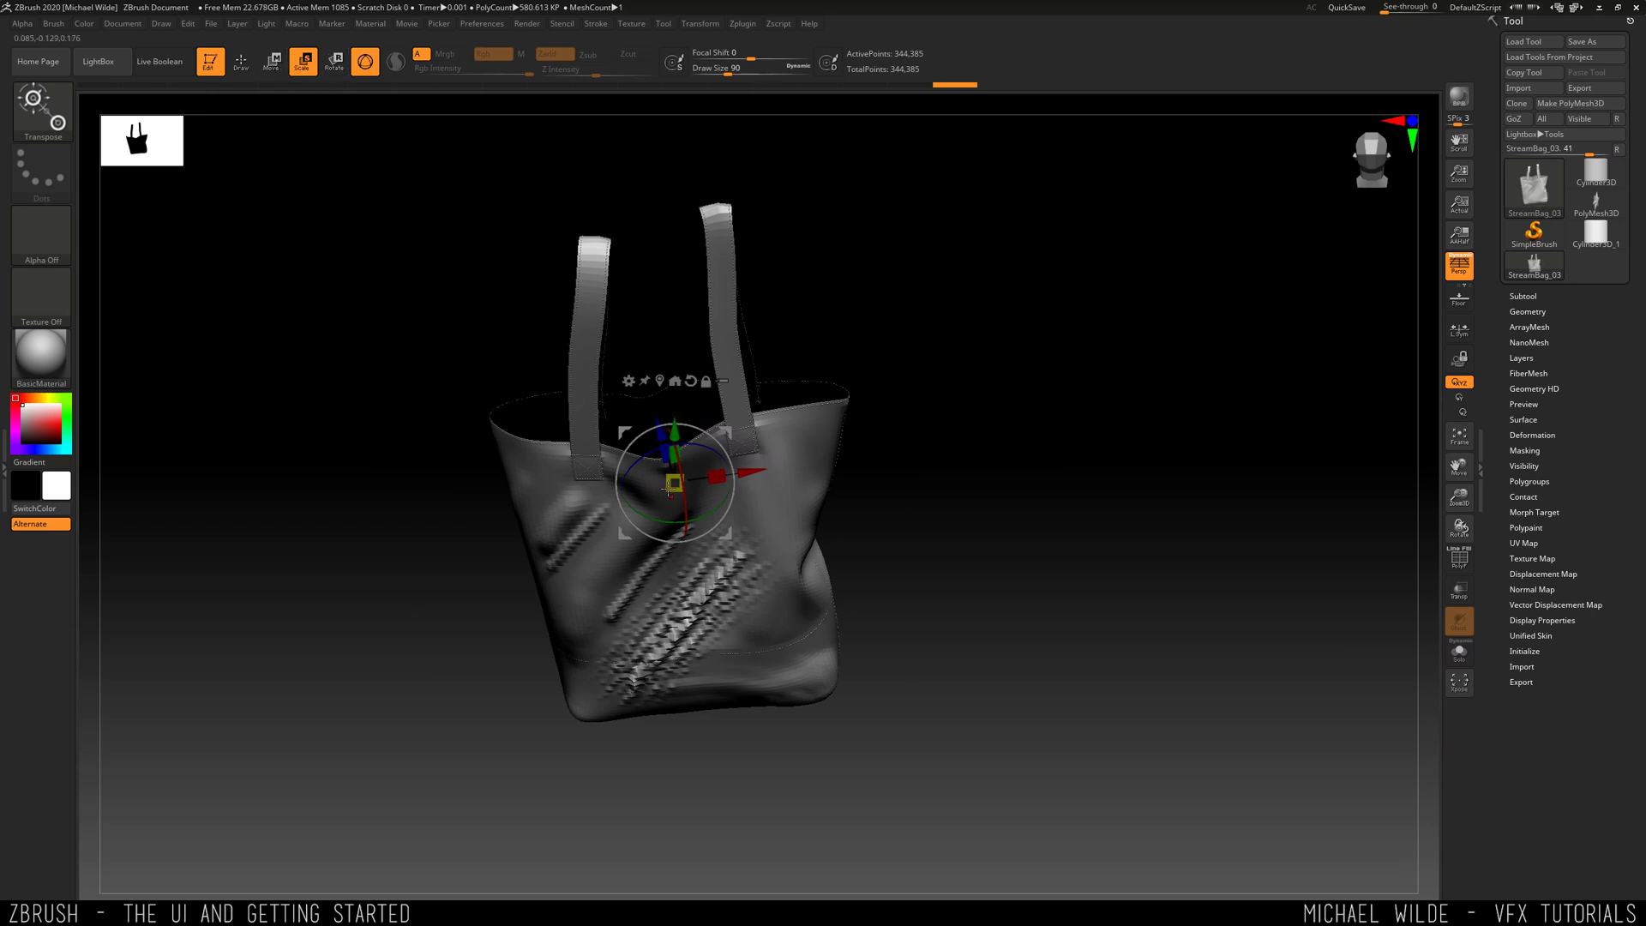
pyautogui.moveTo(671, 487)
pyautogui.mouseDown()
pyautogui.moveTo(604, 484)
pyautogui.moveTo(771, 480)
pyautogui.moveTo(604, 482)
pyautogui.moveTo(645, 477)
pyautogui.mouseUp()
pyautogui.hotkey('ctrl', 'z')
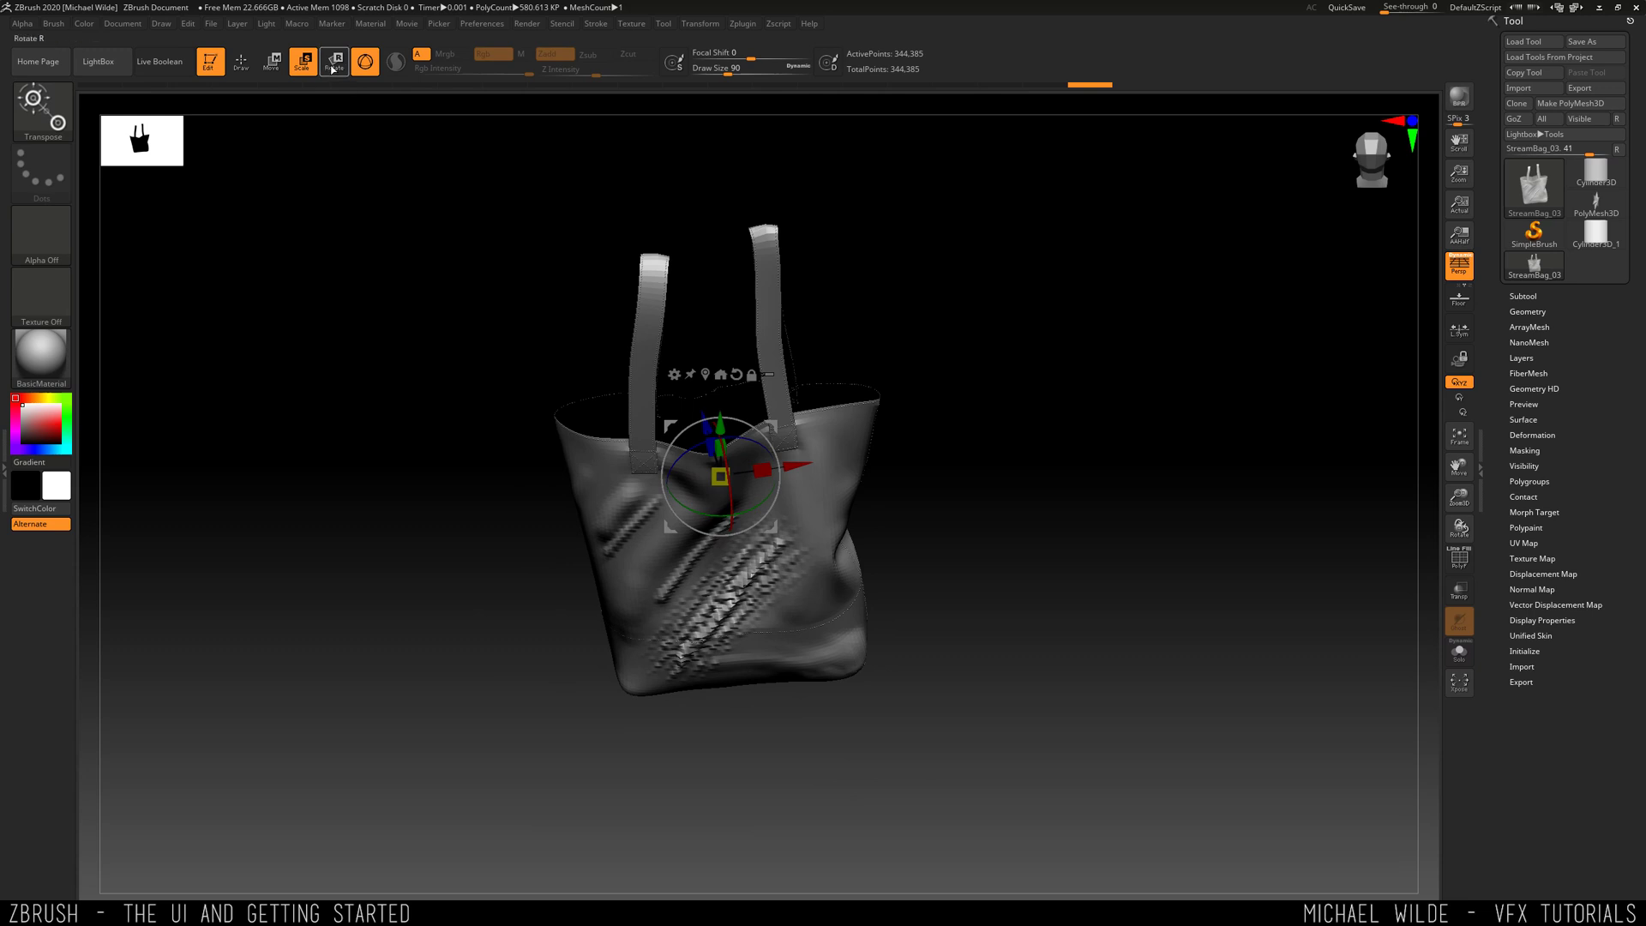
# - Switch to Rotate mode and try rotating the bag slightly with the gizmo
pyautogui.click(333, 69)
pyautogui.moveTo(739, 426); pyautogui.dragTo(745, 428)
pyautogui.moveTo(511, 258); pyautogui.dragTo(489, 198)
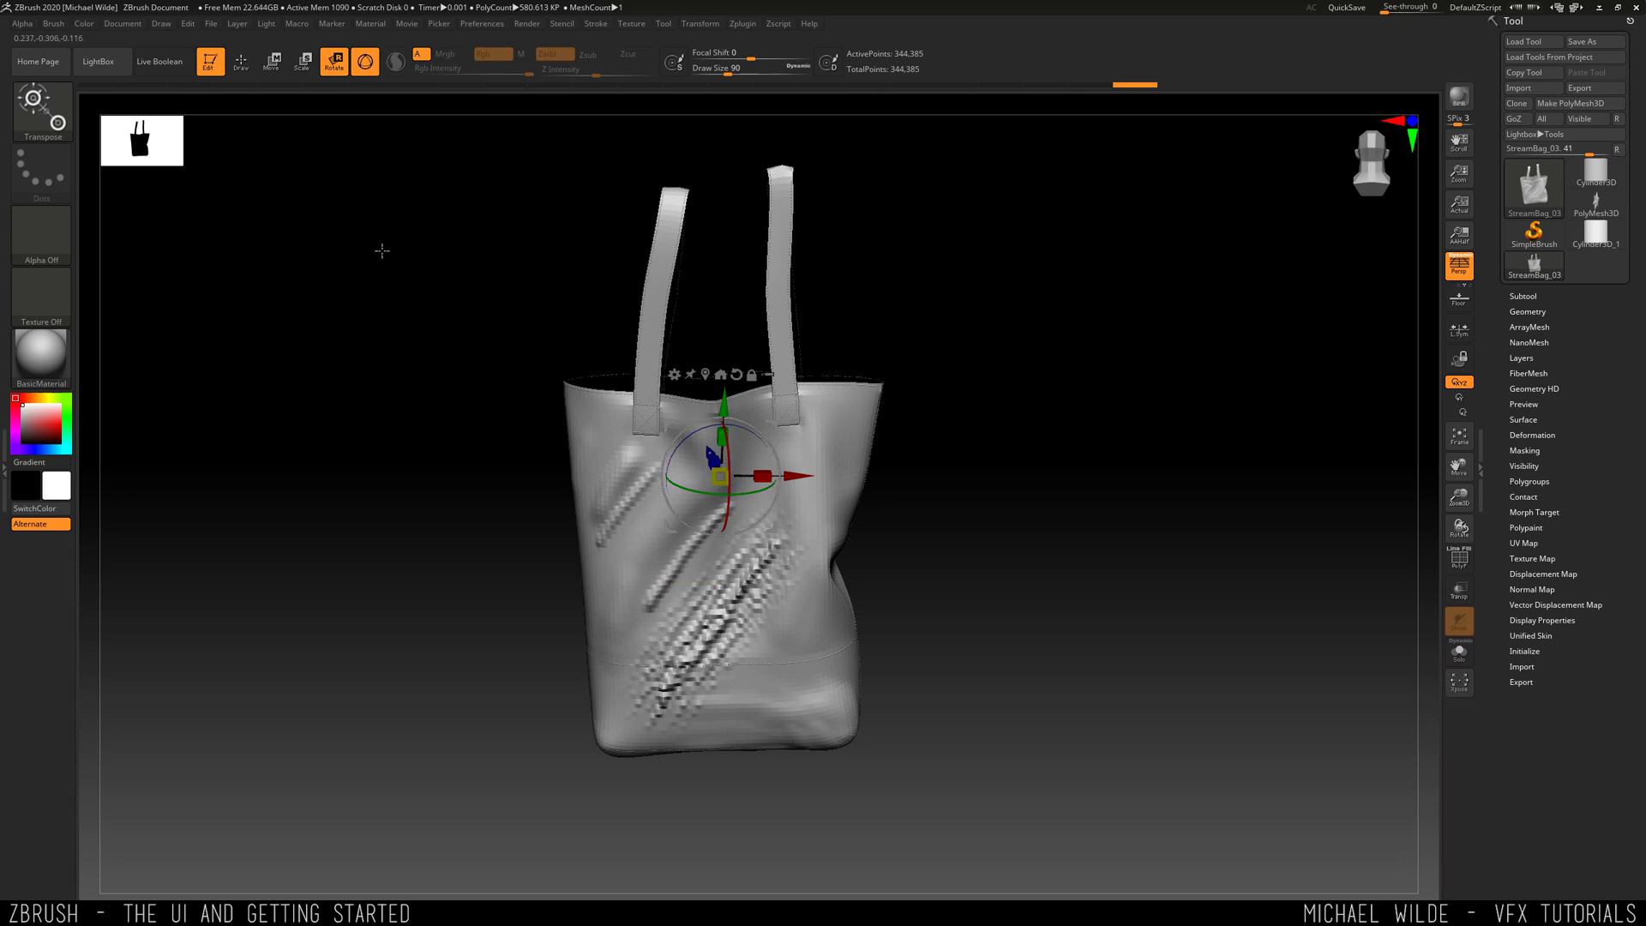
# - Return to Move mode and try another small gizmo adjustment on the bag, viewed from the front
pyautogui.click(274, 67)
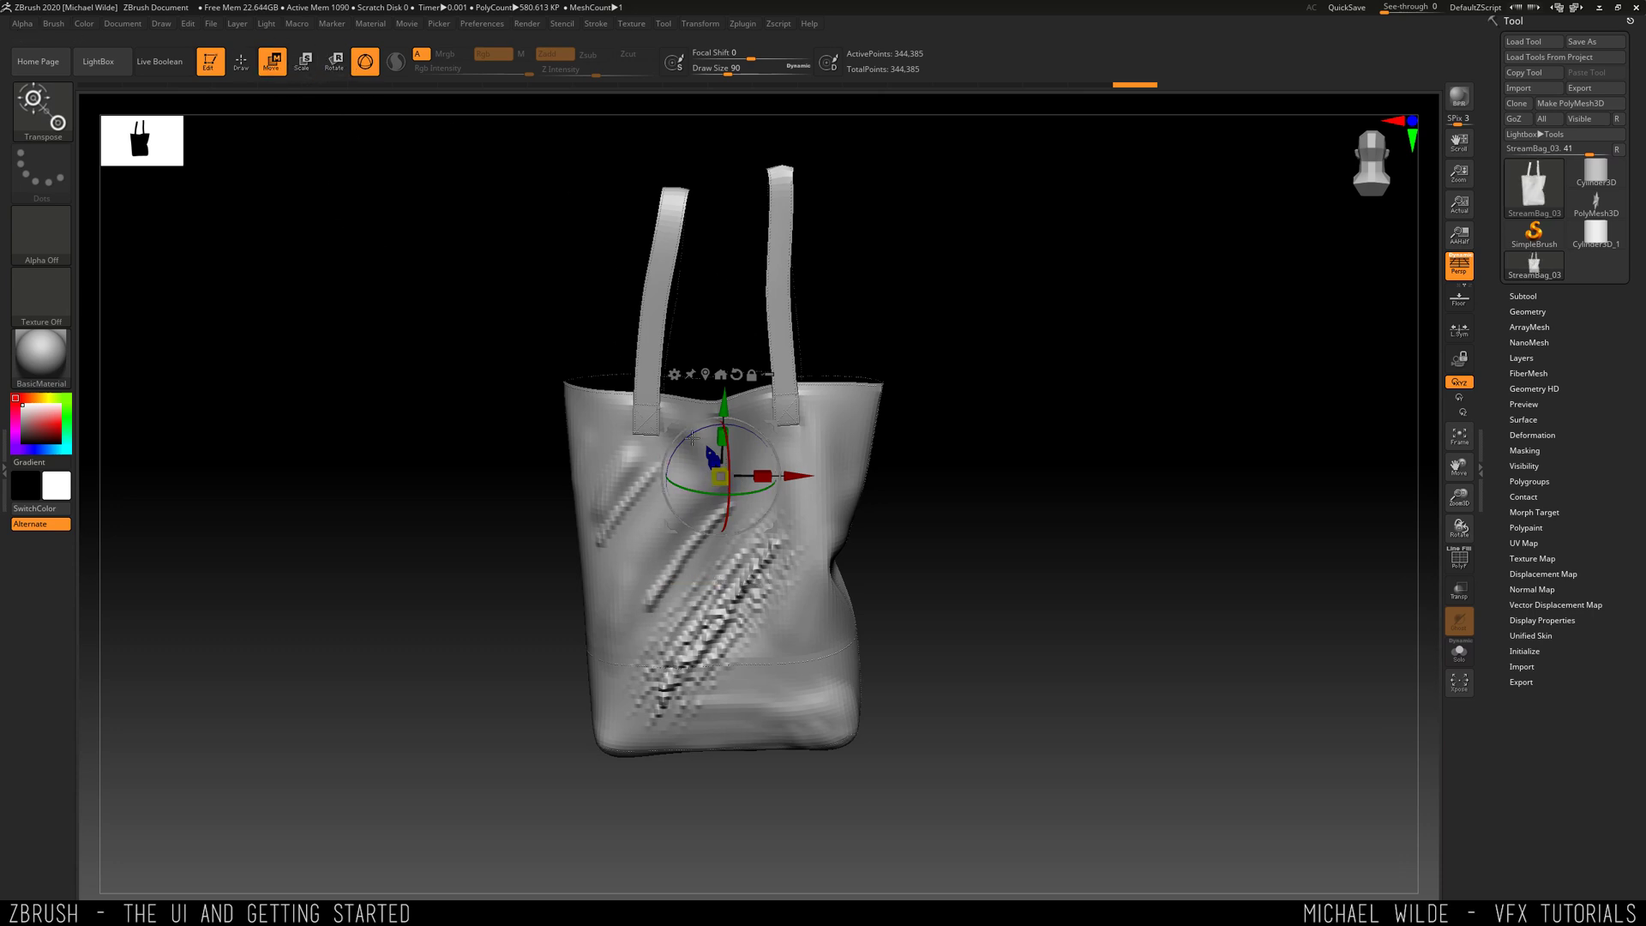
pyautogui.moveTo(720, 476)
pyautogui.mouseDown()
pyautogui.moveTo(624, 488)
pyautogui.moveTo(746, 463)
pyautogui.moveTo(759, 480)
pyautogui.mouseUp()
pyautogui.keyDown('alt'); pyautogui.moveTo(557, 369); pyautogui.dragTo(624, 326); pyautogui.keyUp('alt')
pyautogui.keyDown('shift'); pyautogui.moveTo(524, 306); pyautogui.dragTo(540, 265); pyautogui.keyUp('shift')
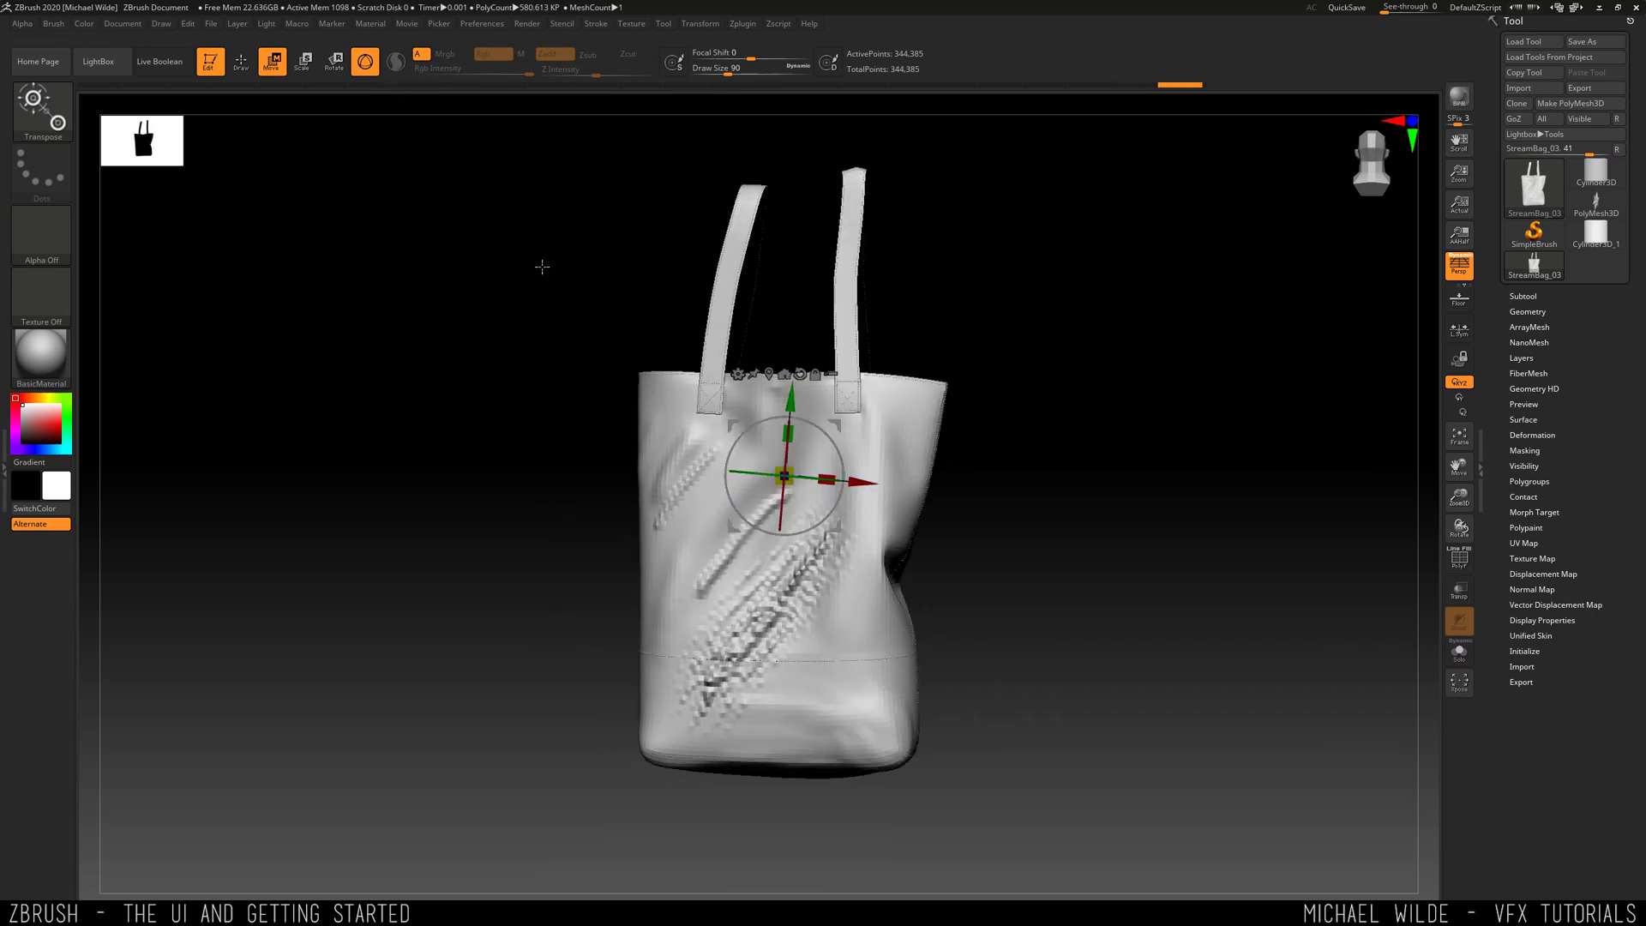
# - Draw a horizontal transpose line about 53 units long from the bag's upper part, compare it with the gizmo, and leave the gizmo on
pyautogui.click(364, 62)
pyautogui.keyDown('shift'); pyautogui.moveTo(855, 429); pyautogui.dragTo(1281, 429); pyautogui.keyUp('shift')
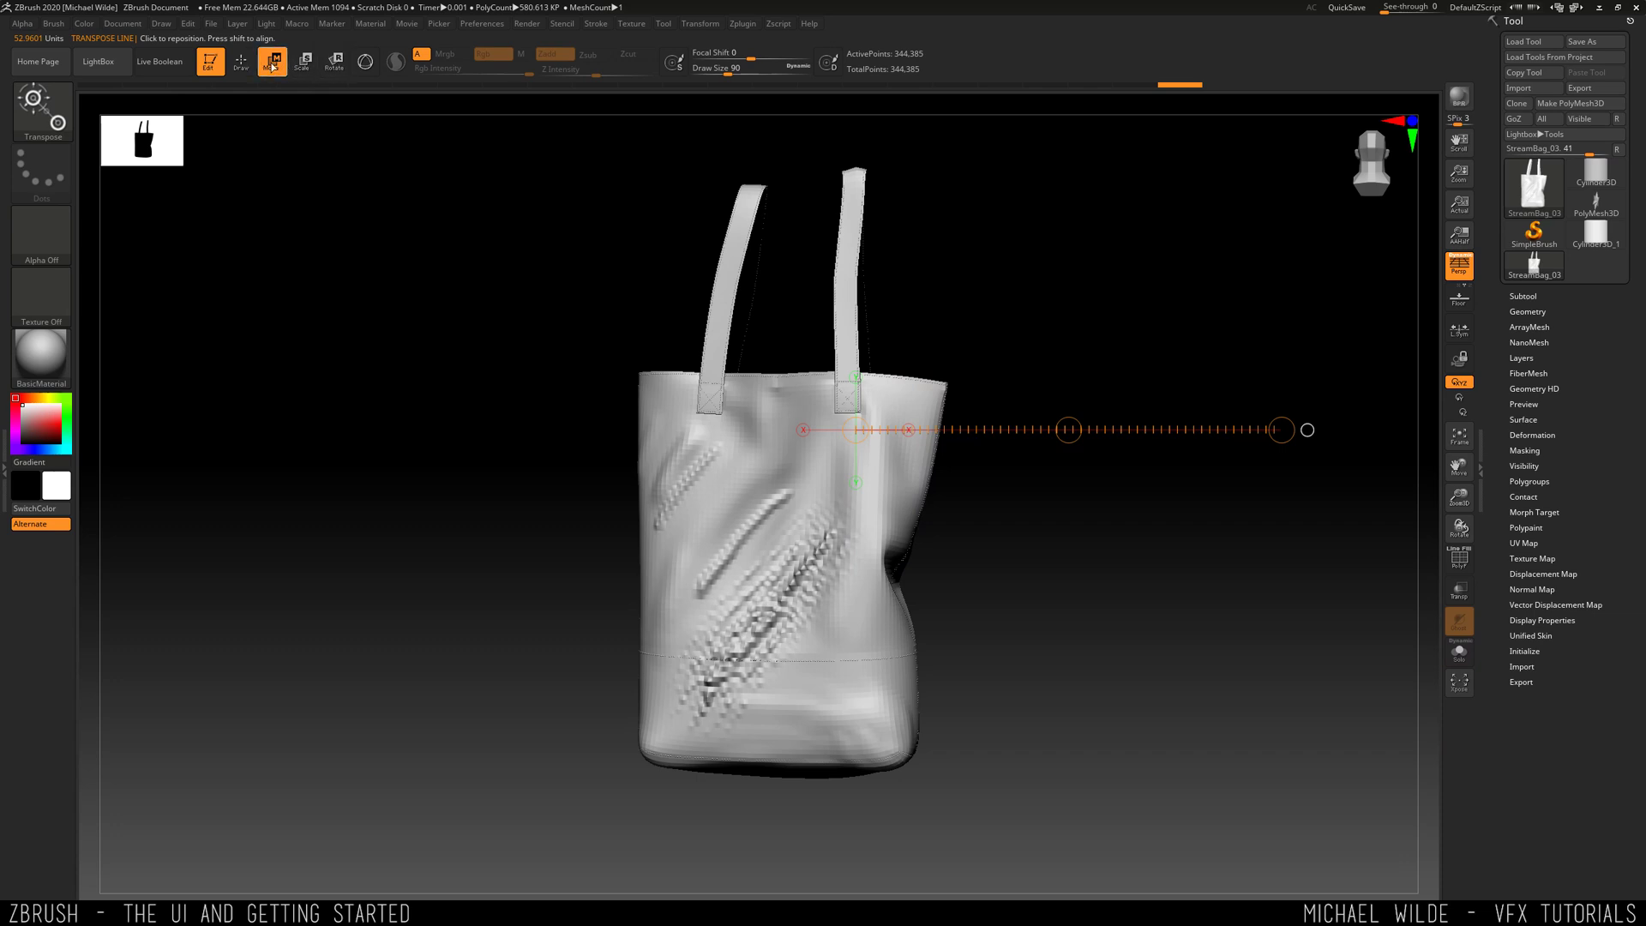
pyautogui.click(367, 62)
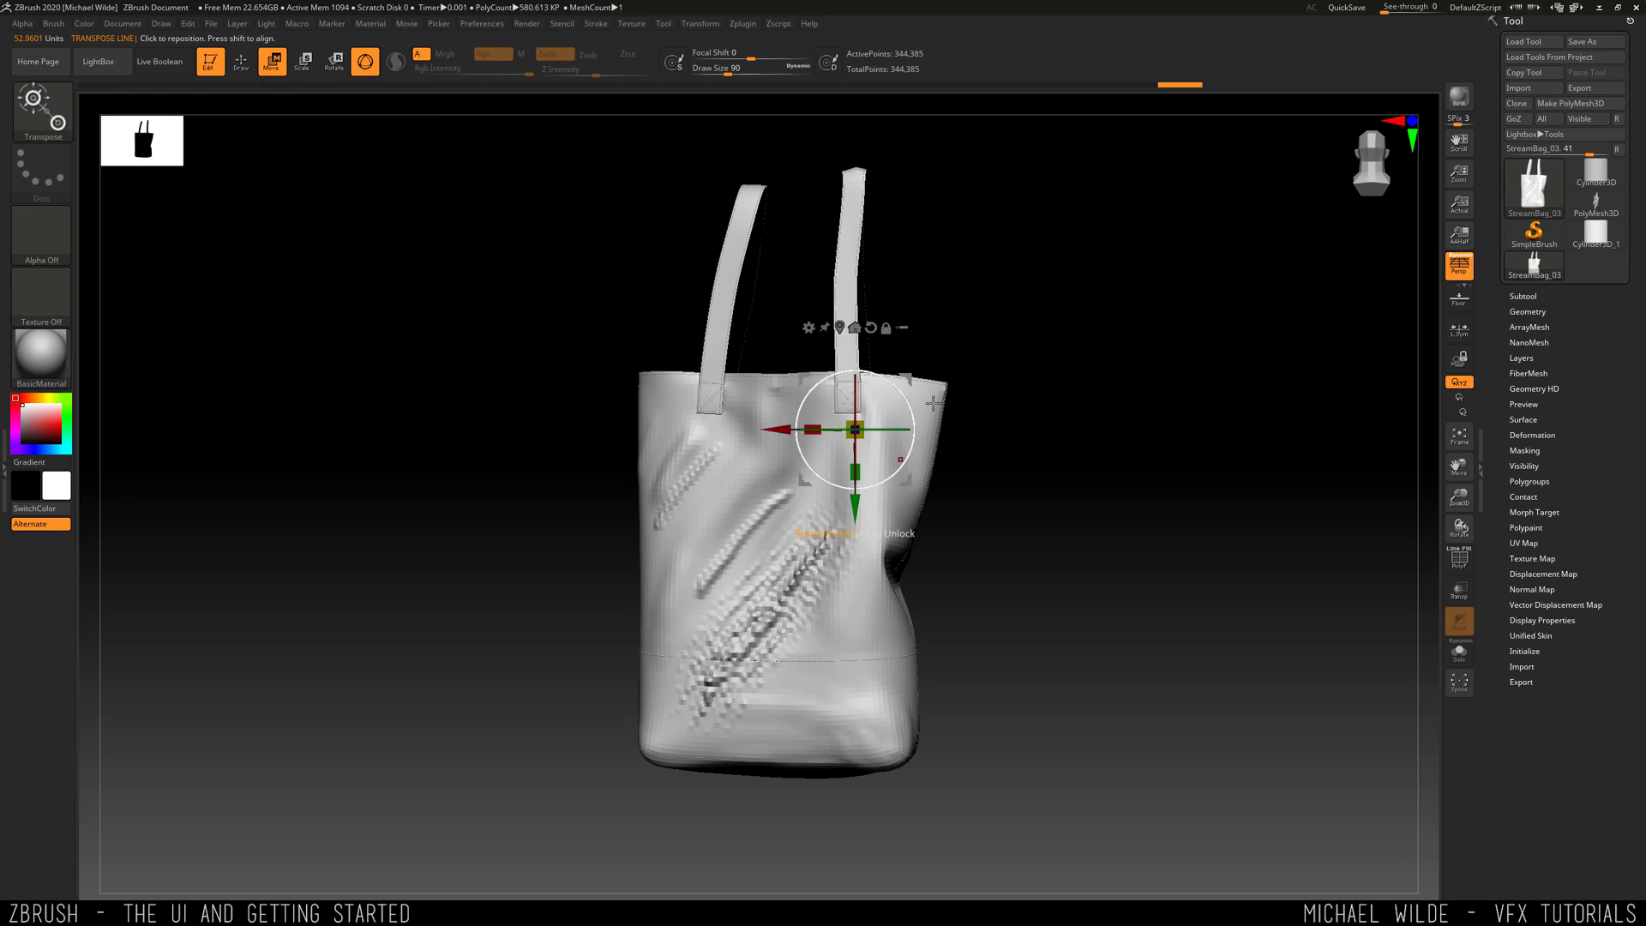
pyautogui.click(367, 61)
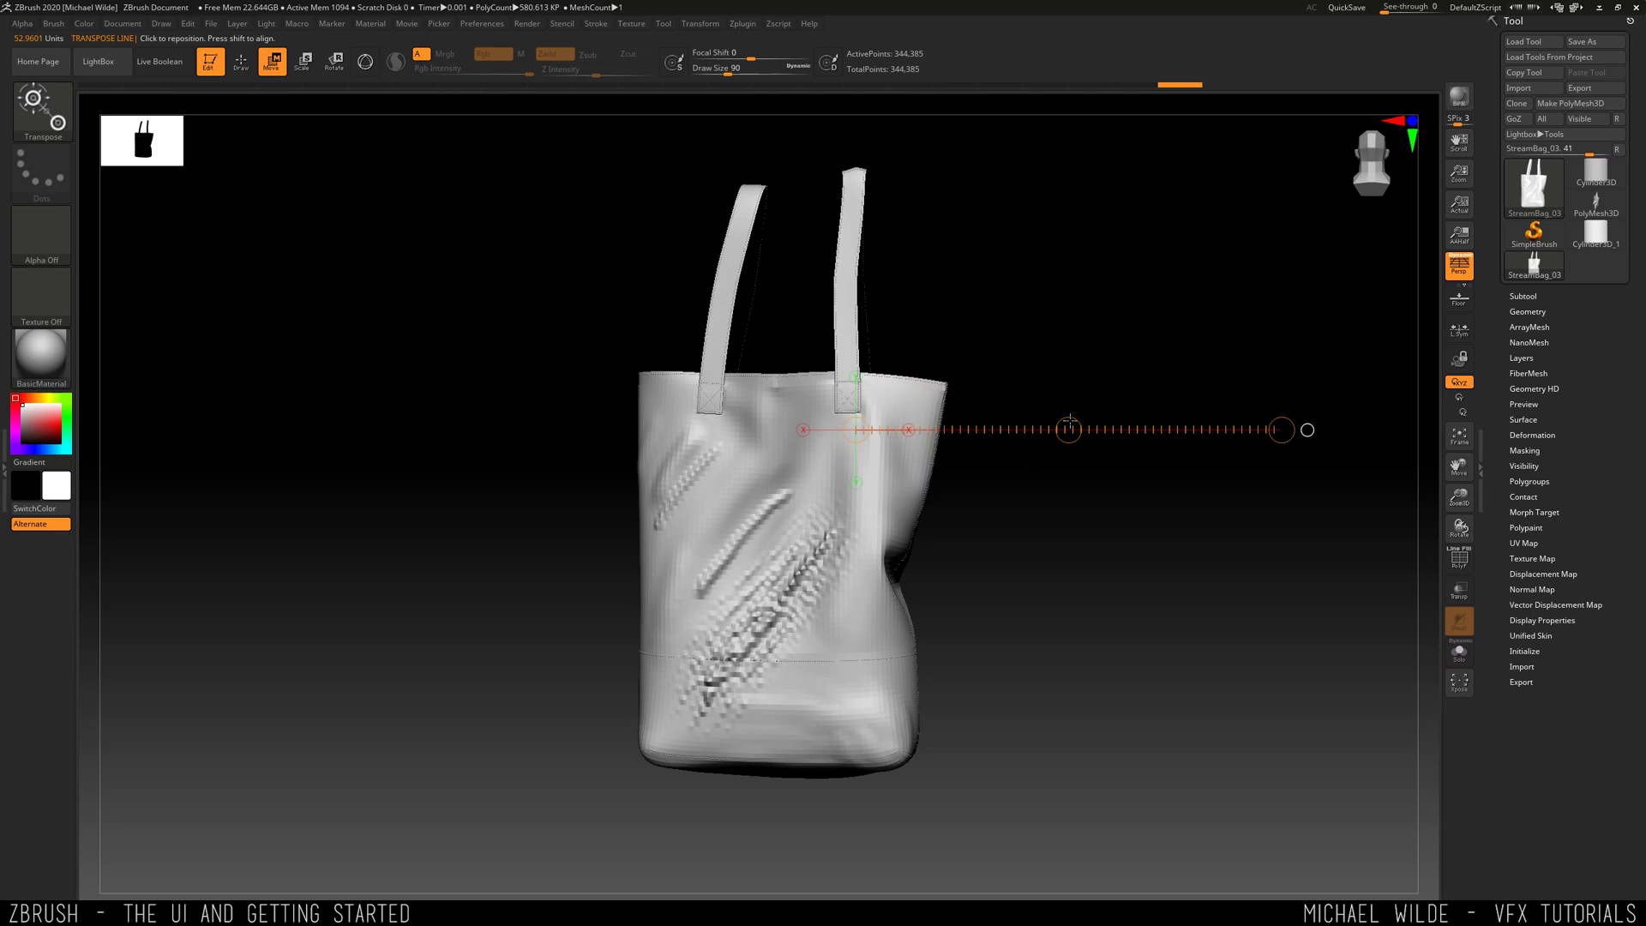
pyautogui.click(366, 64)
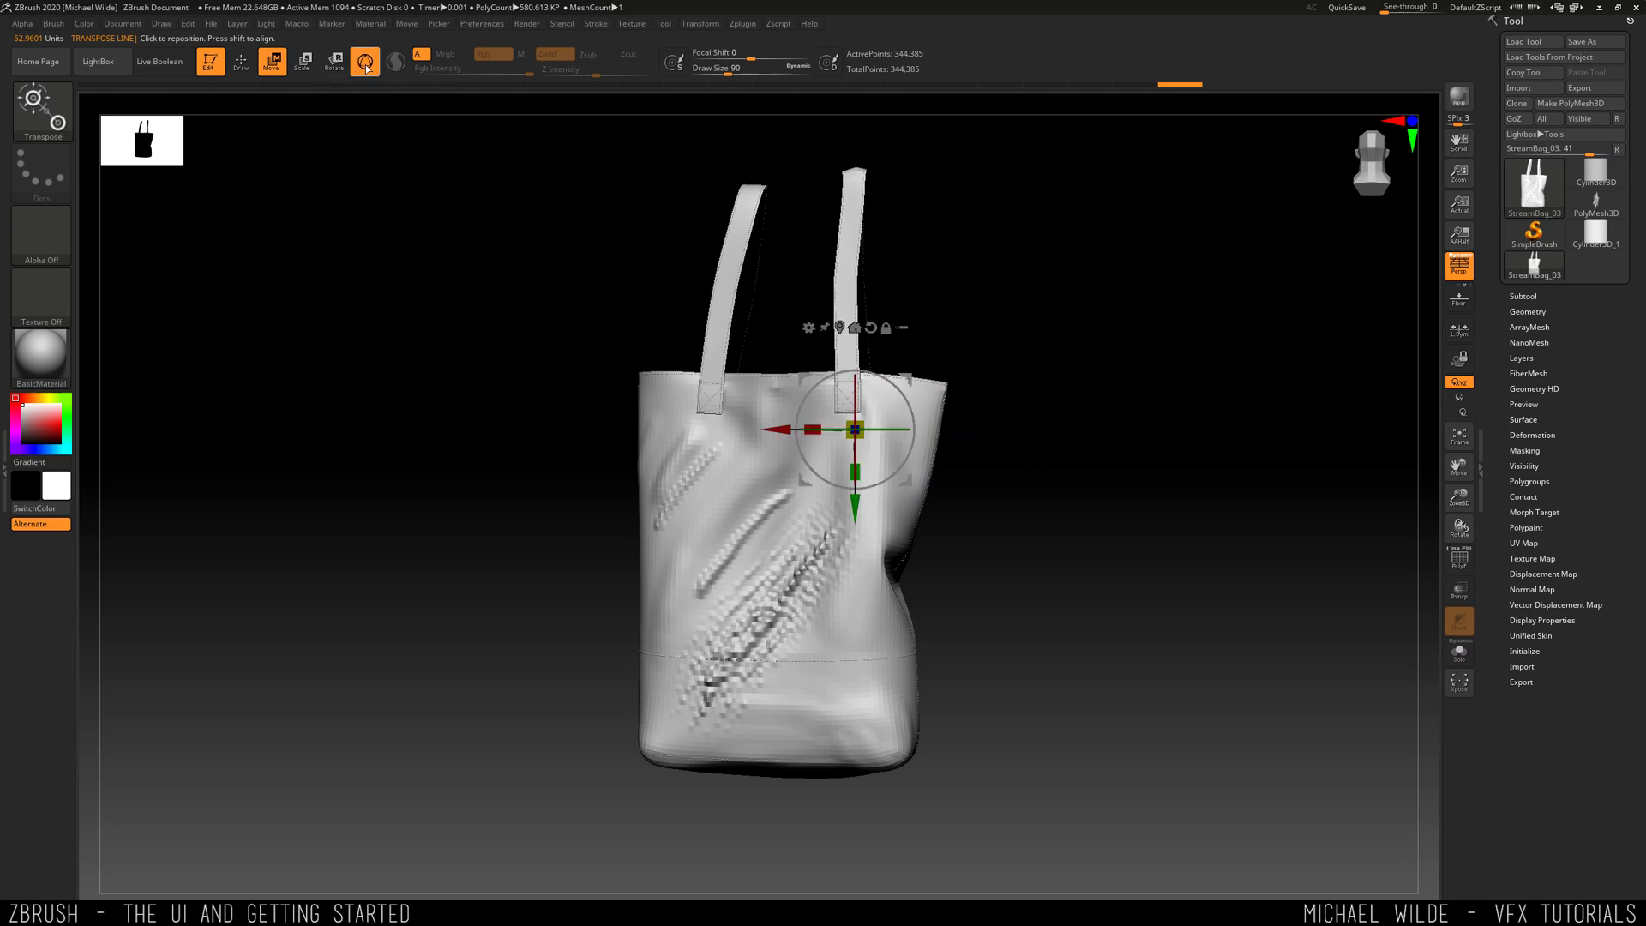
# - Return to Draw mode and try sculpting wrinkle strokes across the bag's front with the Standard brush and BrushAlpha
pyautogui.moveTo(1094, 393); pyautogui.dragTo(1035, 369)
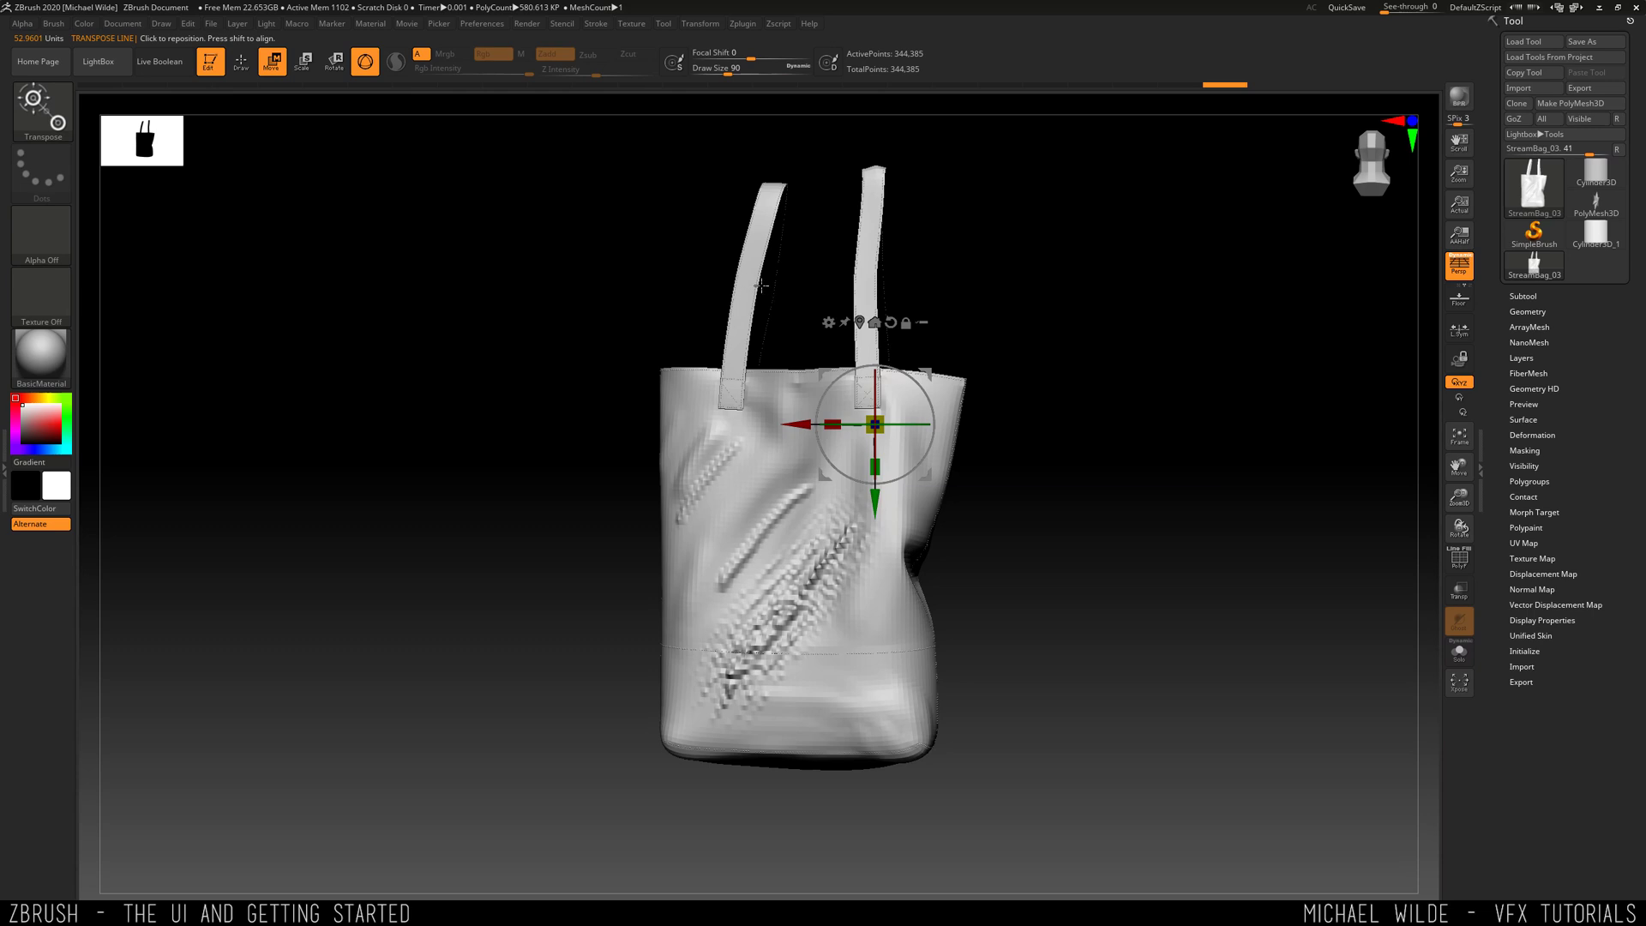
pyautogui.moveTo(1036, 268); pyautogui.dragTo(1007, 300)
pyautogui.click(243, 64)
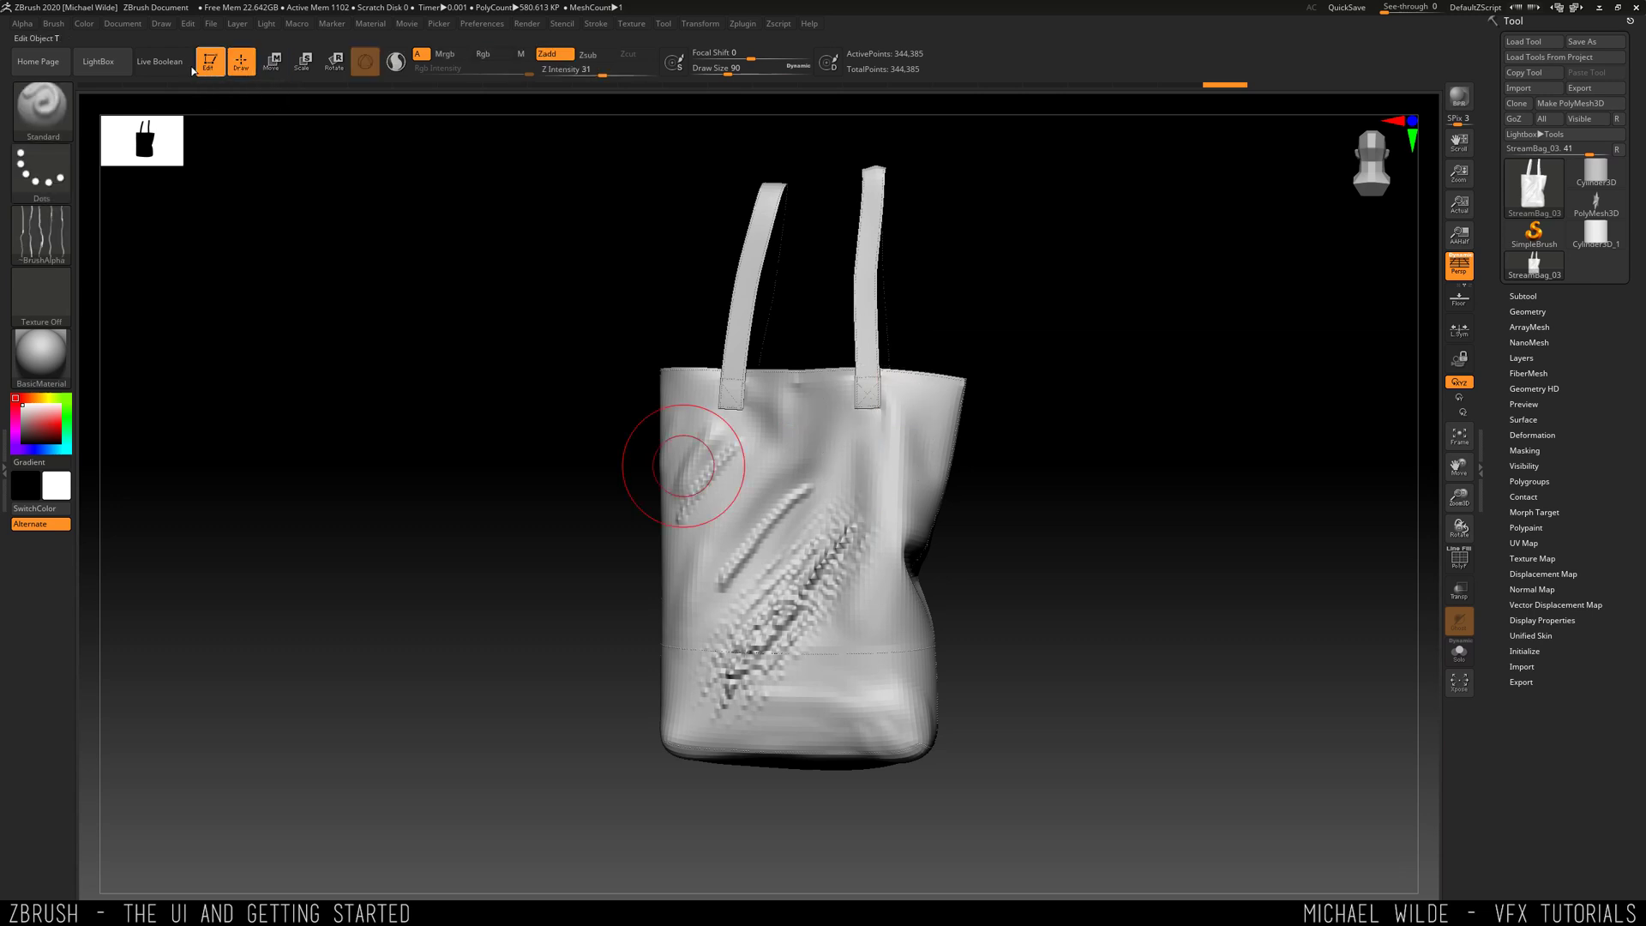
pyautogui.moveTo(677, 514)
pyautogui.mouseDown()
pyautogui.moveTo(858, 450)
pyautogui.moveTo(754, 565)
pyautogui.moveTo(900, 600)
pyautogui.mouseUp()
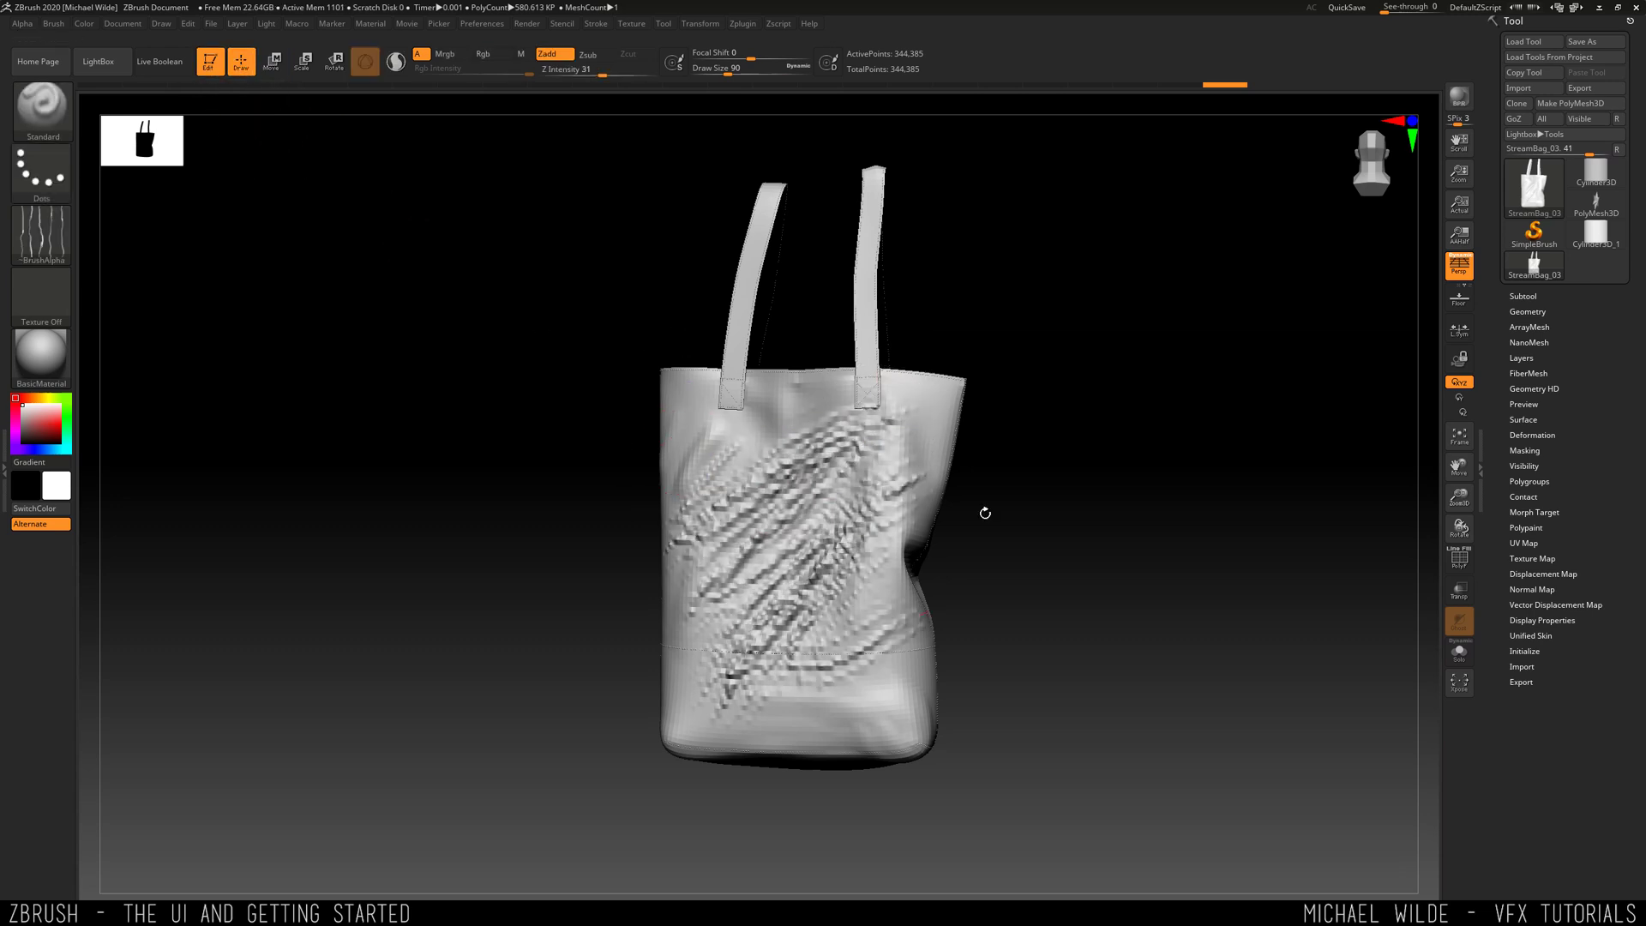
pyautogui.moveTo(985, 512)
pyautogui.mouseDown()
pyautogui.moveTo(992, 463)
pyautogui.moveTo(1065, 455)
pyautogui.moveTo(1014, 394)
pyautogui.moveTo(1069, 434)
pyautogui.mouseUp()
pyautogui.moveTo(1372, 369); pyautogui.dragTo(1143, 404)
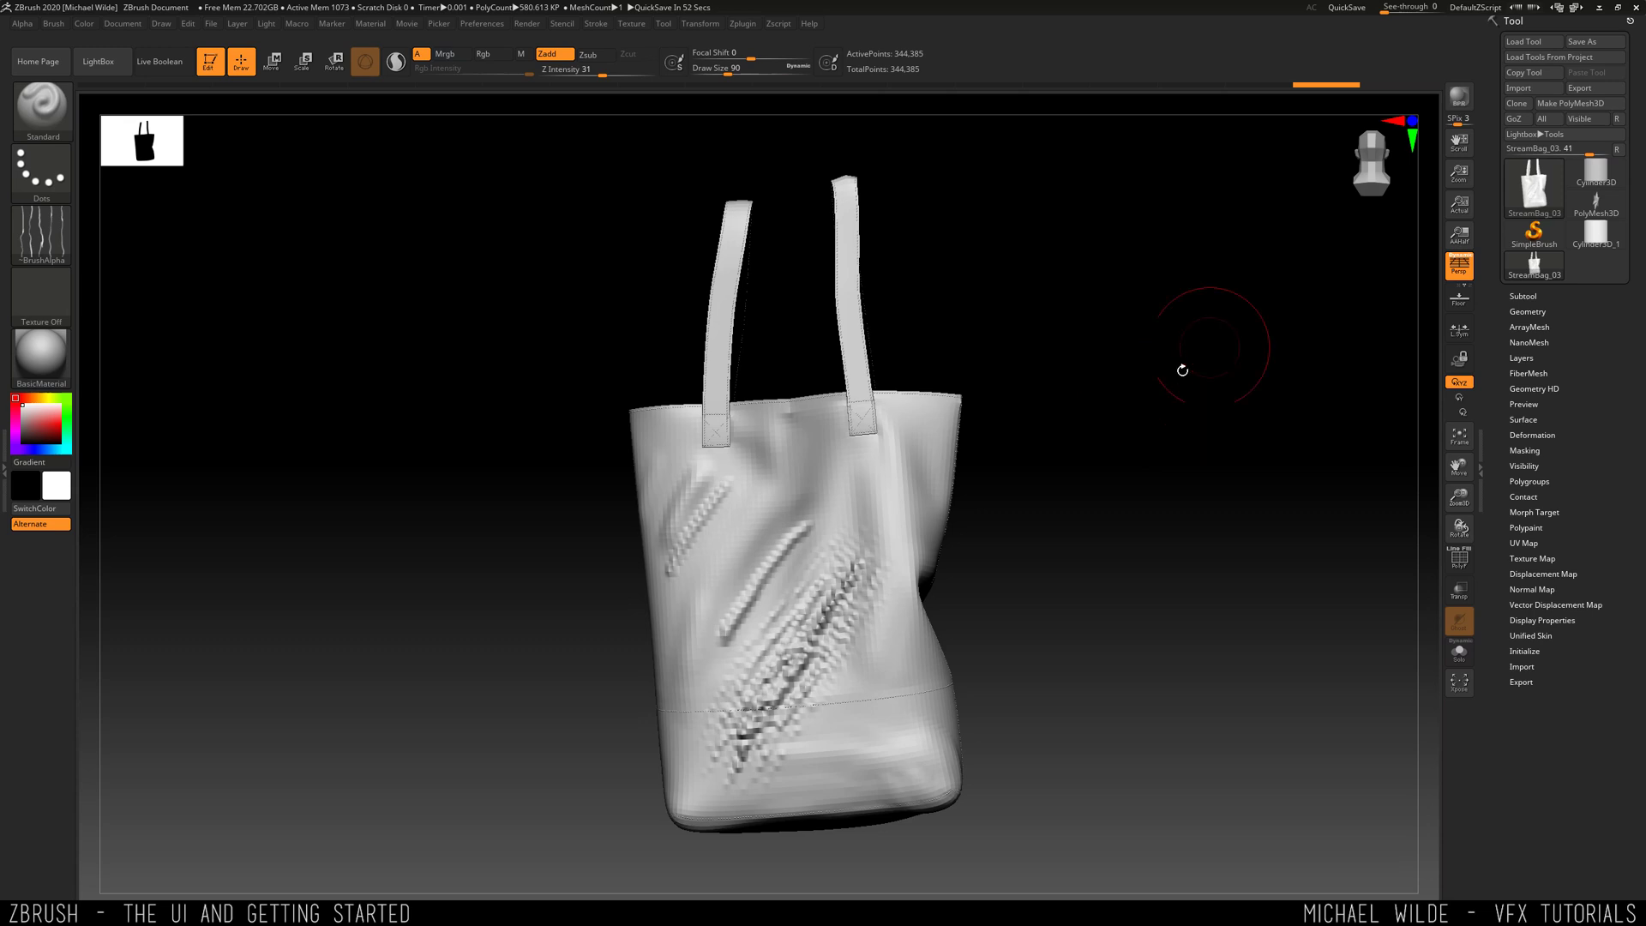
pyautogui.moveTo(1160, 368); pyautogui.dragTo(941, 375)
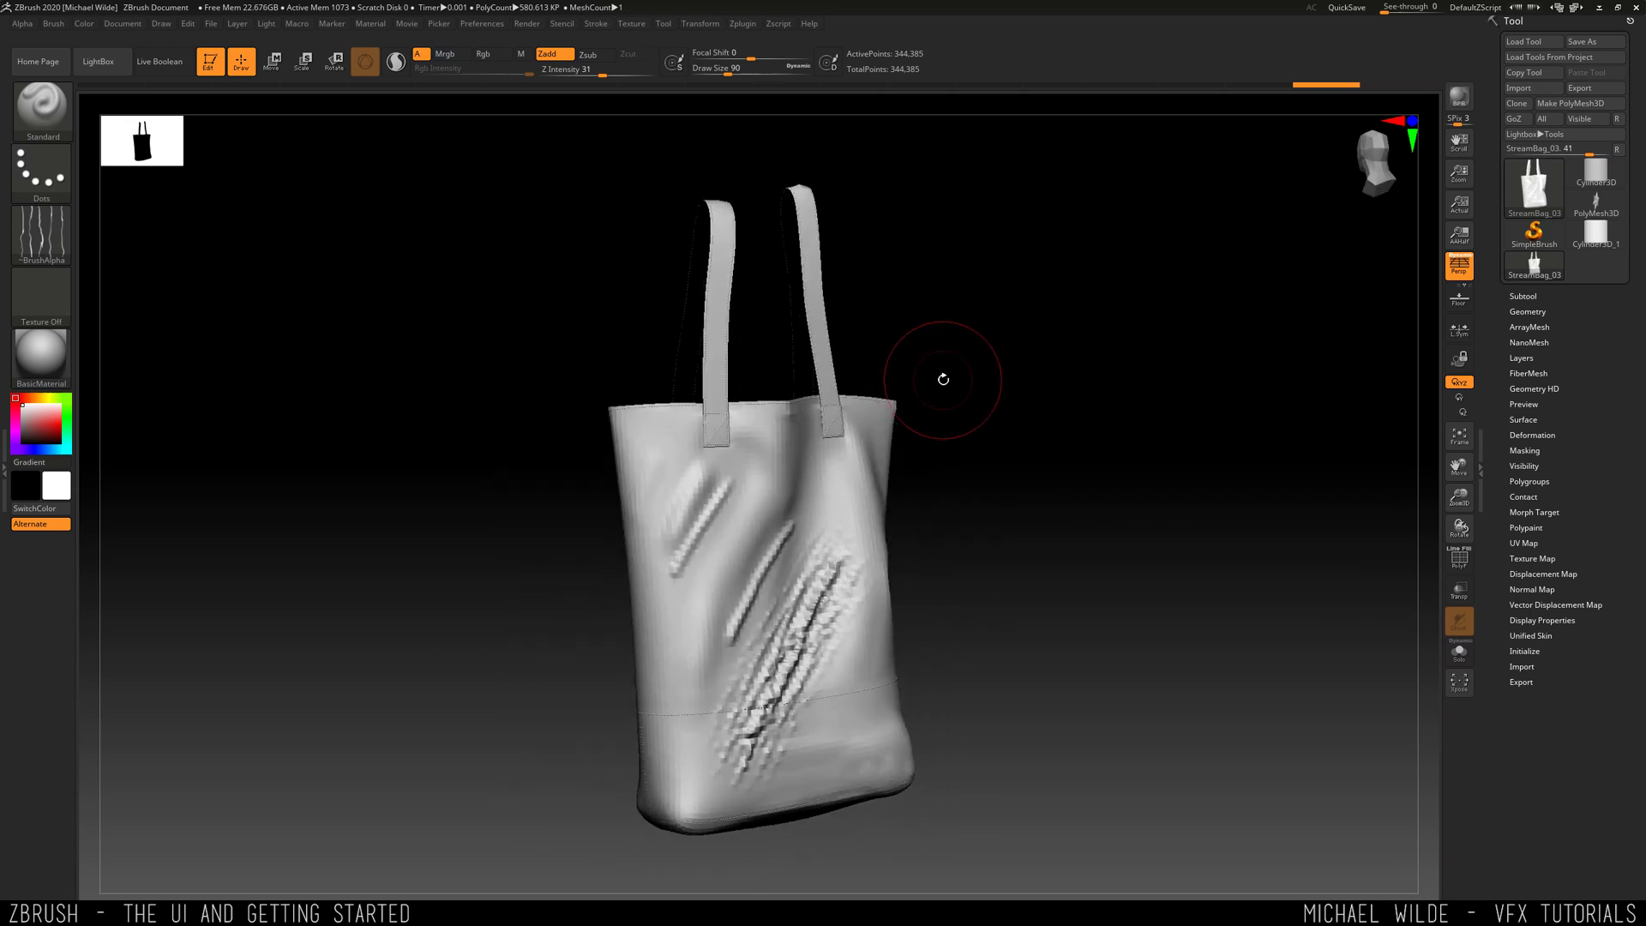